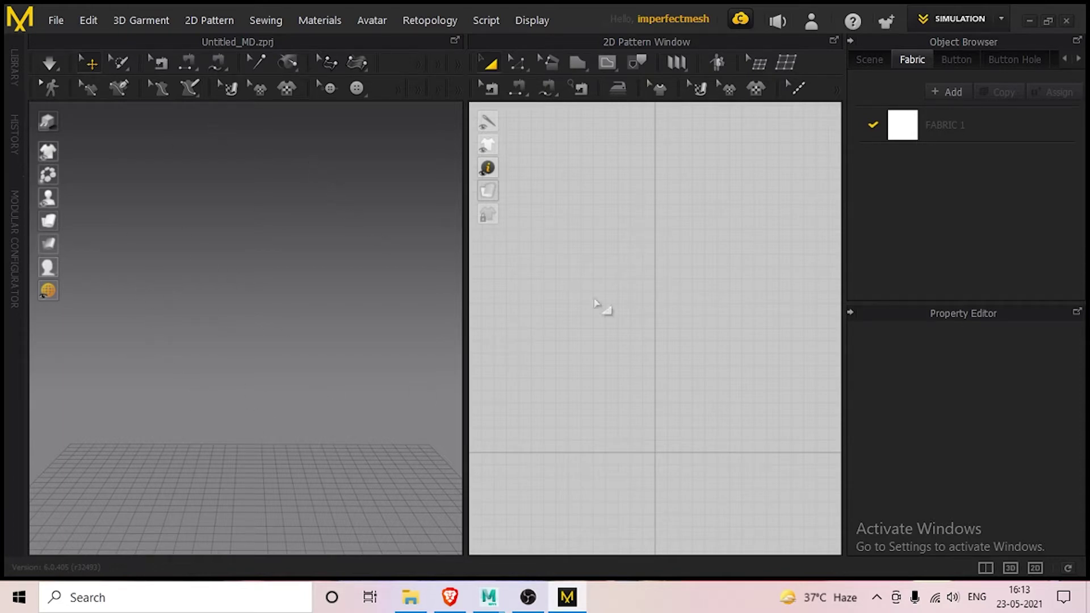
Add the Hana.avt avatar from the Stylized avatar folder to the project.
{"action": "left_click", "coordinate": [56, 21]}
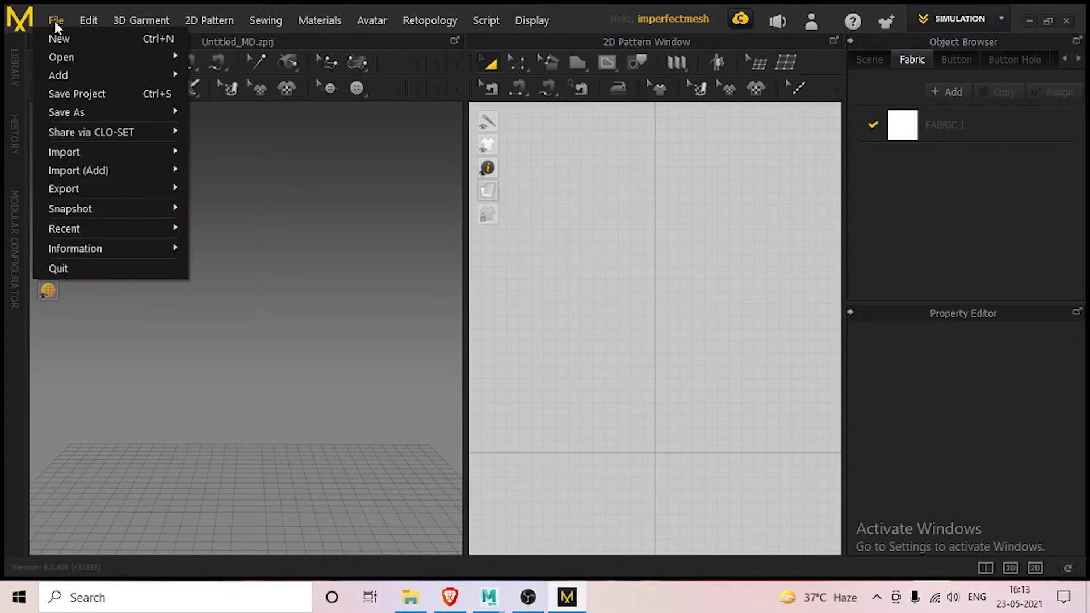
{"action": "mouse_move", "coordinate": [63, 74]}
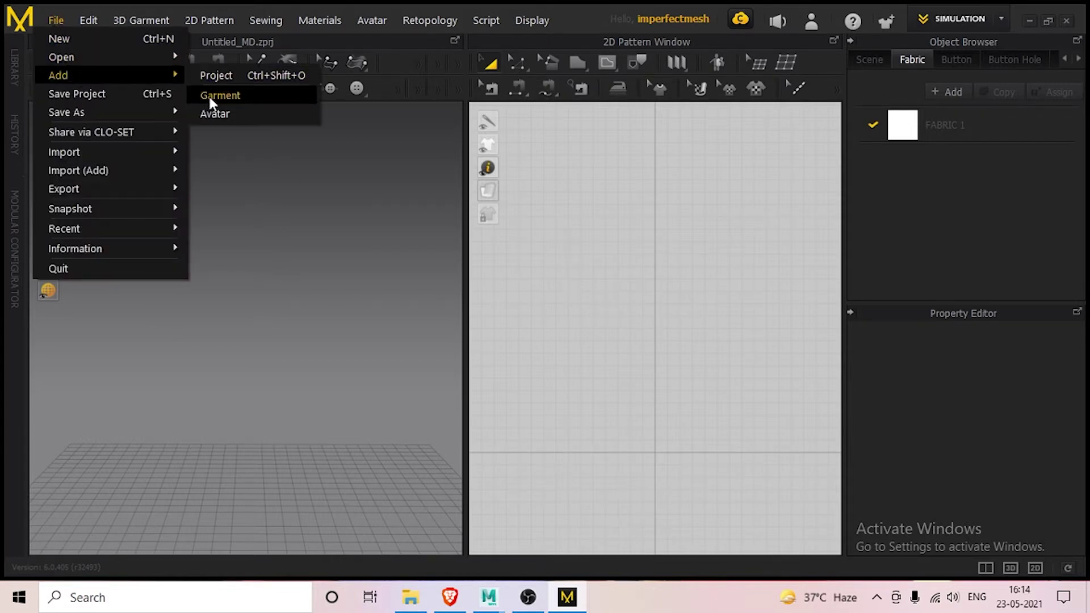
{"action": "left_click", "coordinate": [236, 114]}
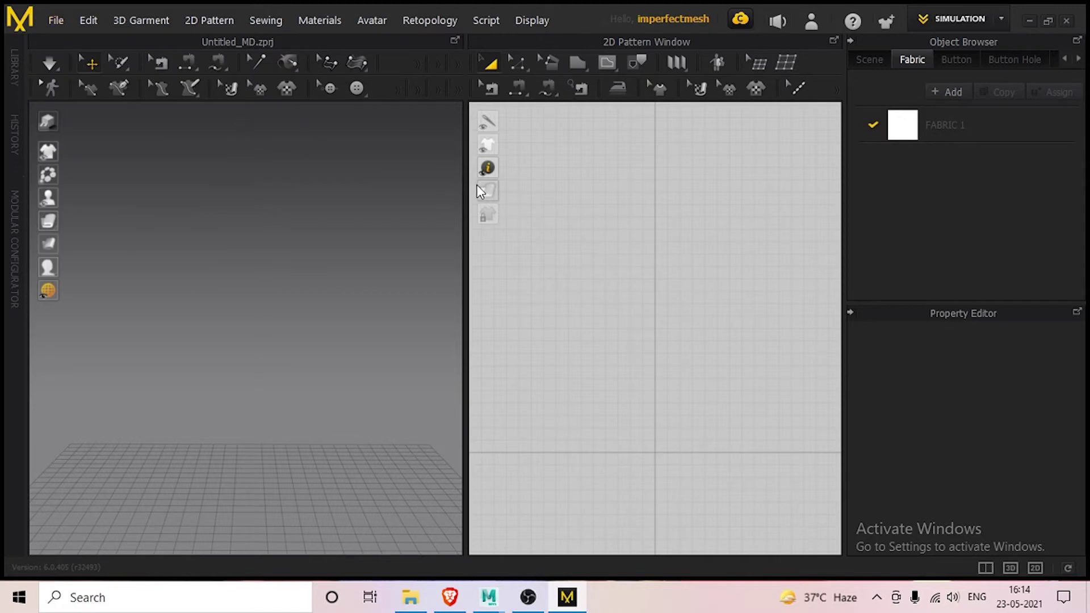
{"action": "key", "text": "alt+Up"}
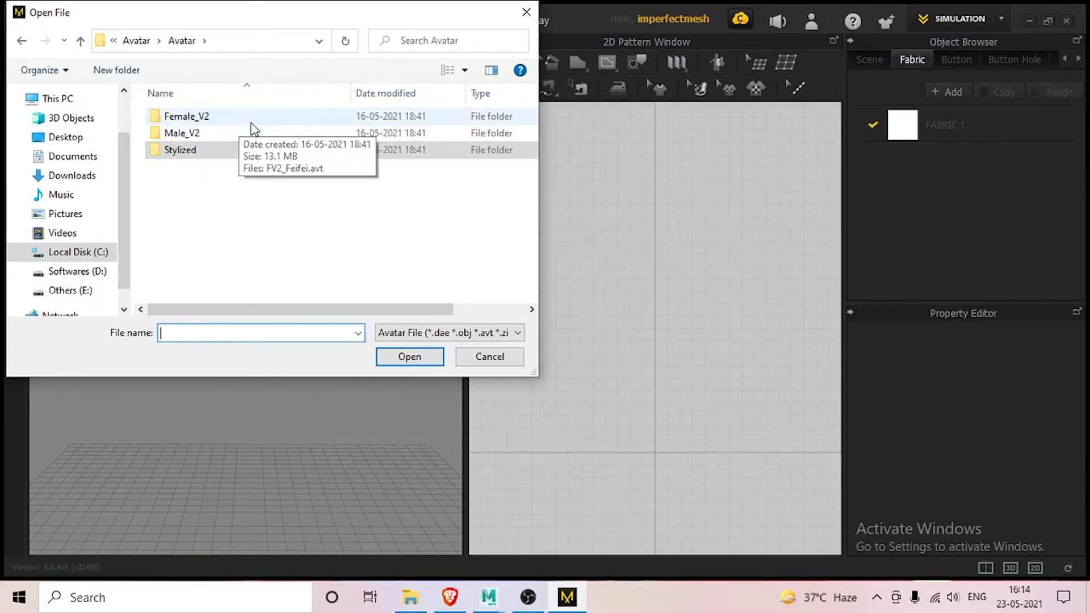
{"action": "double_click", "coordinate": [225, 156]}
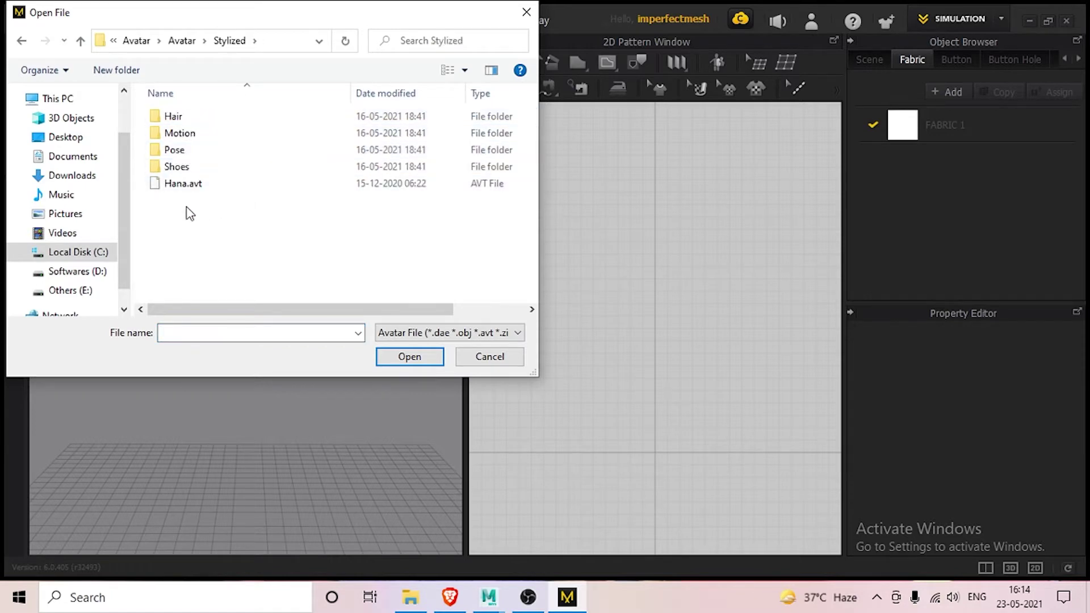
{"action": "left_click", "coordinate": [224, 185]}
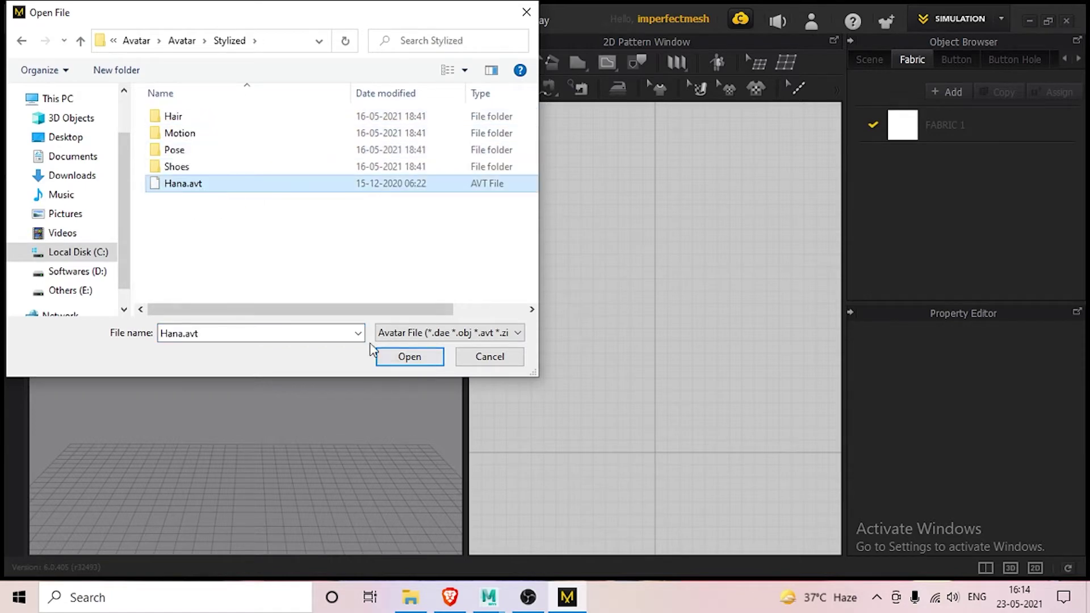
{"action": "left_click", "coordinate": [391, 358]}
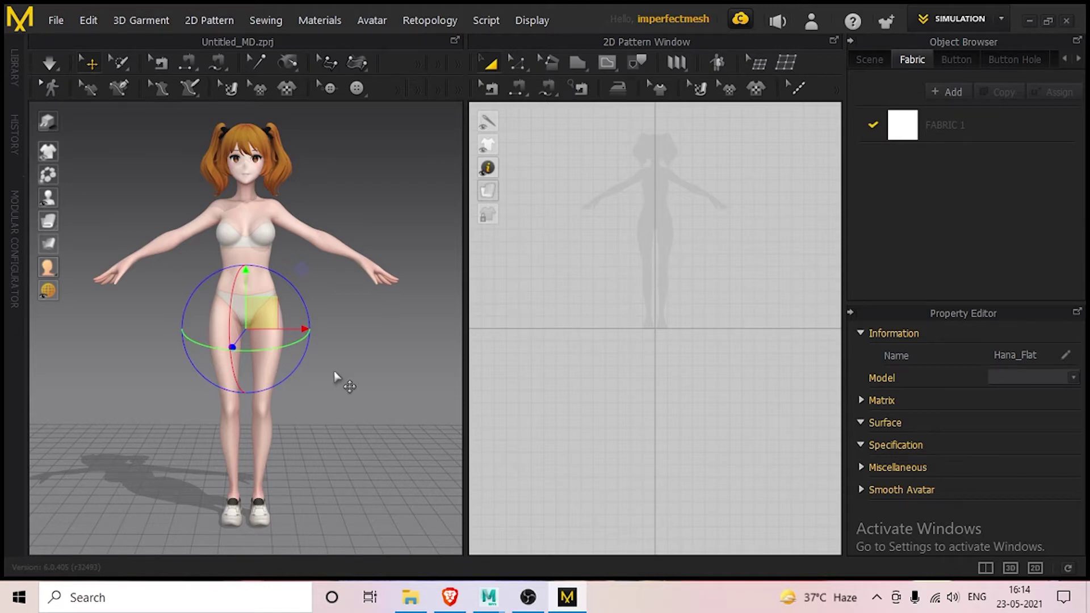
Draw a six-point one-shoulder polygon pattern over the avatar silhouette: shoulder about 87 mm, neckline 286 mm, long side 1110 mm, hem 982 mm, short side 597 mm.
{"action": "scroll", "coordinate": [674, 243], "scroll_direction": "up", "scroll_amount": 2}
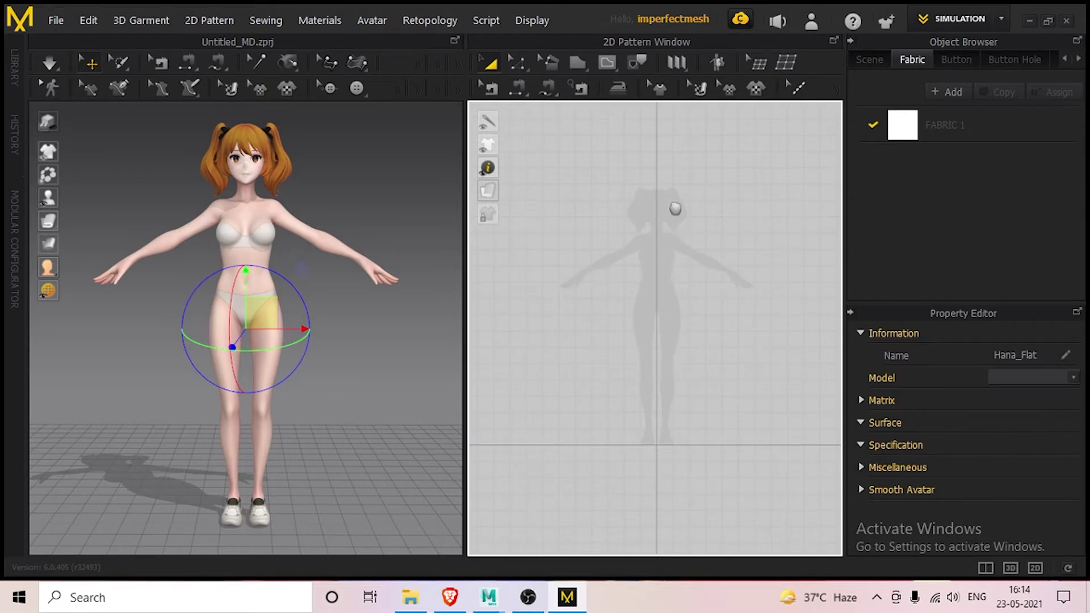
{"action": "mouse_move", "coordinate": [675, 208]}
{"action": "right_mouse_down"}
{"action": "mouse_move", "coordinate": [632, 263]}
{"action": "mouse_move", "coordinate": [681, 202]}
{"action": "mouse_move", "coordinate": [679, 234]}
{"action": "mouse_move", "coordinate": [666, 221]}
{"action": "right_mouse_up"}
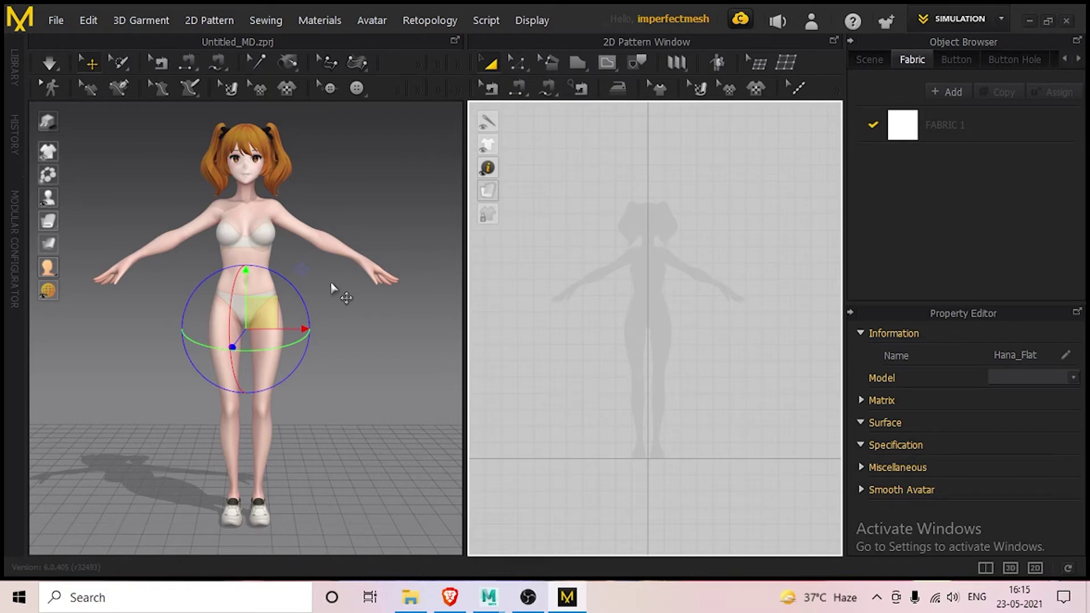
{"action": "scroll", "coordinate": [623, 261], "scroll_direction": "up", "scroll_amount": 4}
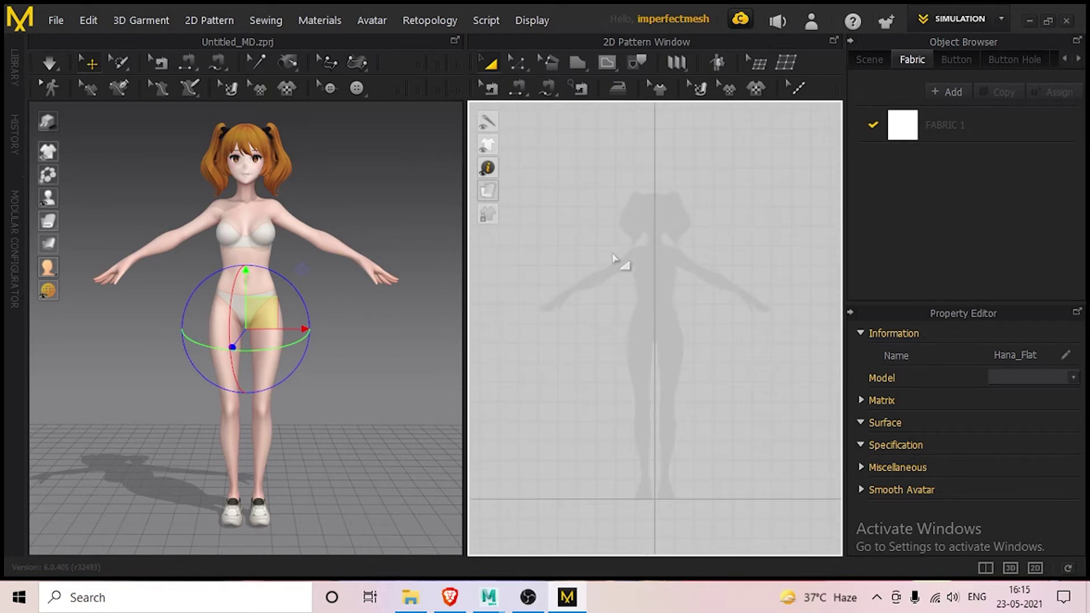
{"action": "scroll", "coordinate": [623, 260], "scroll_direction": "down", "scroll_amount": 1}
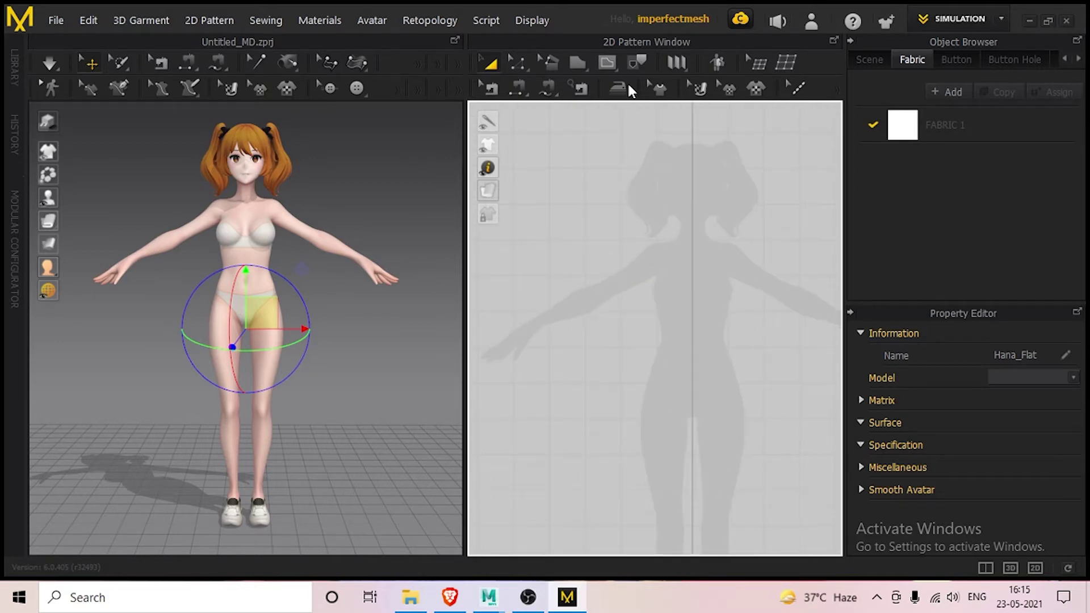
{"action": "left_click", "coordinate": [578, 62]}
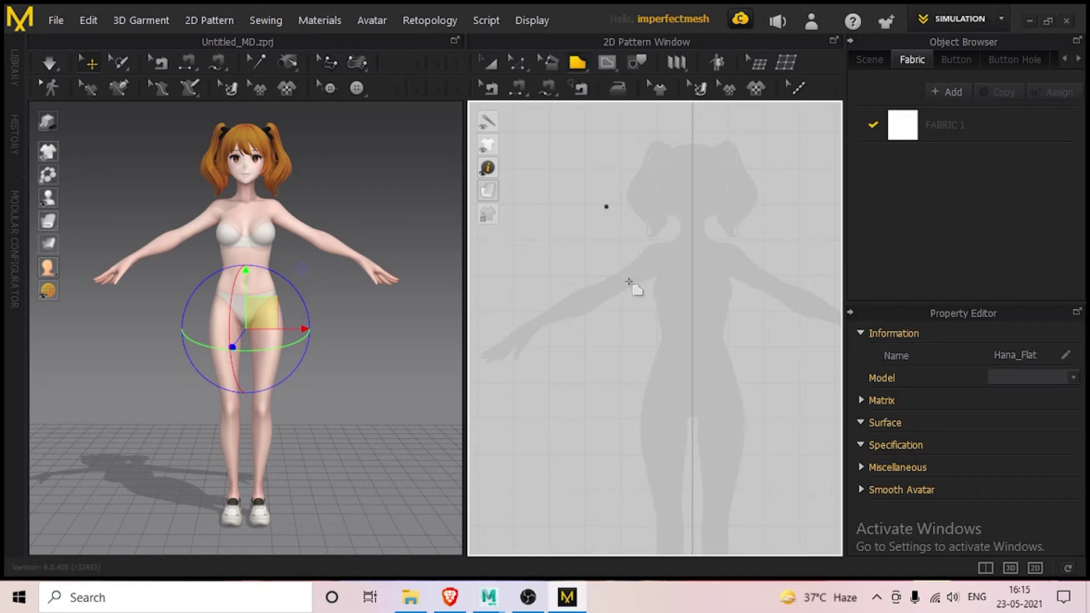
{"action": "left_click", "coordinate": [638, 243]}
{"action": "left_click", "coordinate": [668, 235]}
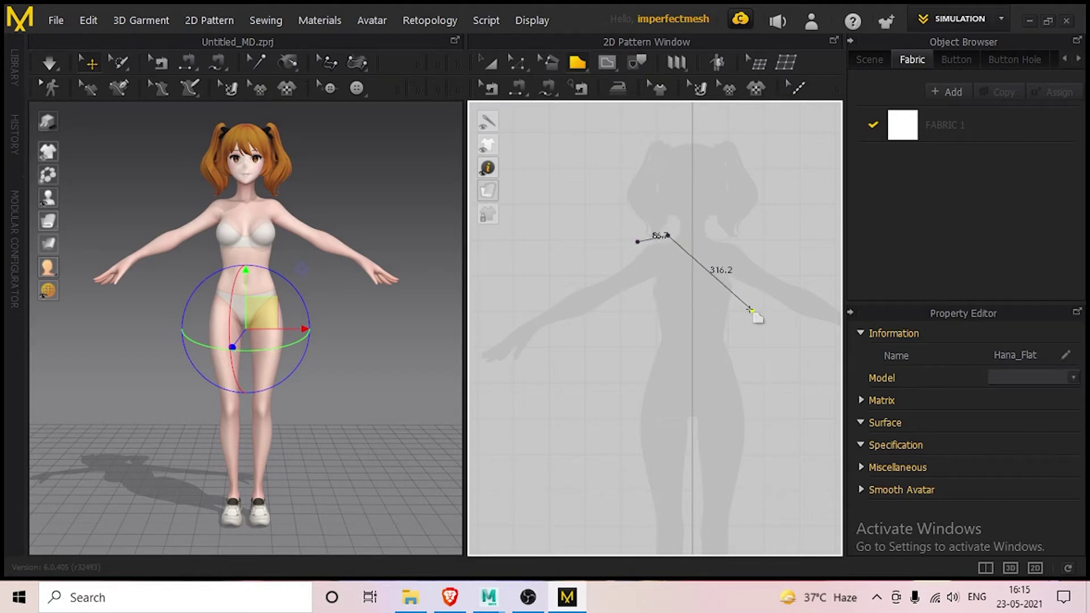
{"action": "left_click", "coordinate": [747, 301]}
{"action": "scroll", "coordinate": [789, 420], "scroll_direction": "up", "scroll_amount": 2}
{"action": "scroll", "coordinate": [788, 432], "scroll_direction": "down", "scroll_amount": 5}
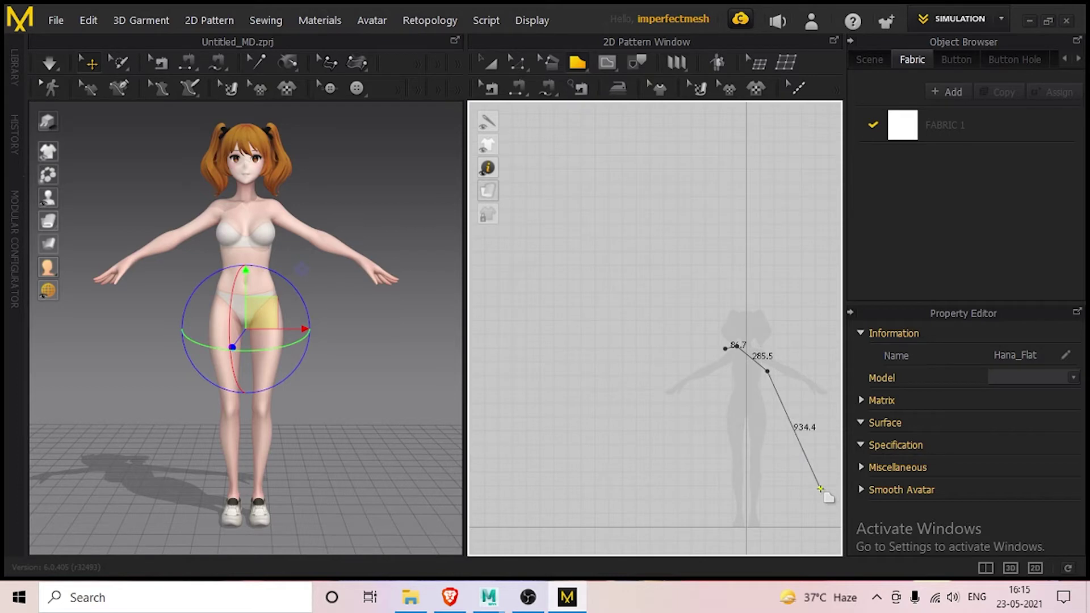
{"action": "left_click", "coordinate": [826, 512]}
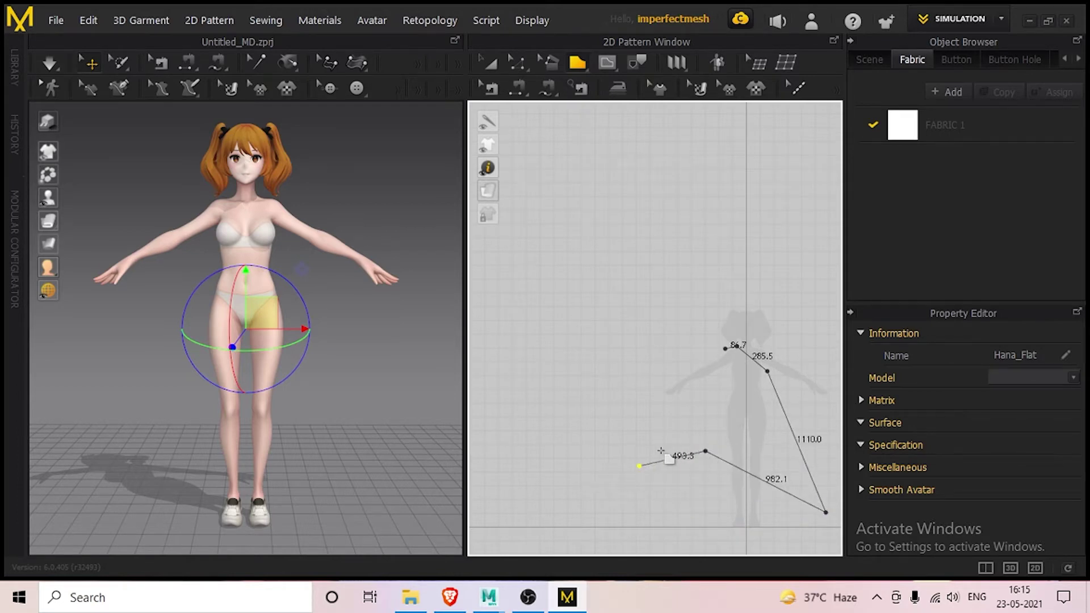
{"action": "left_click", "coordinate": [705, 452]}
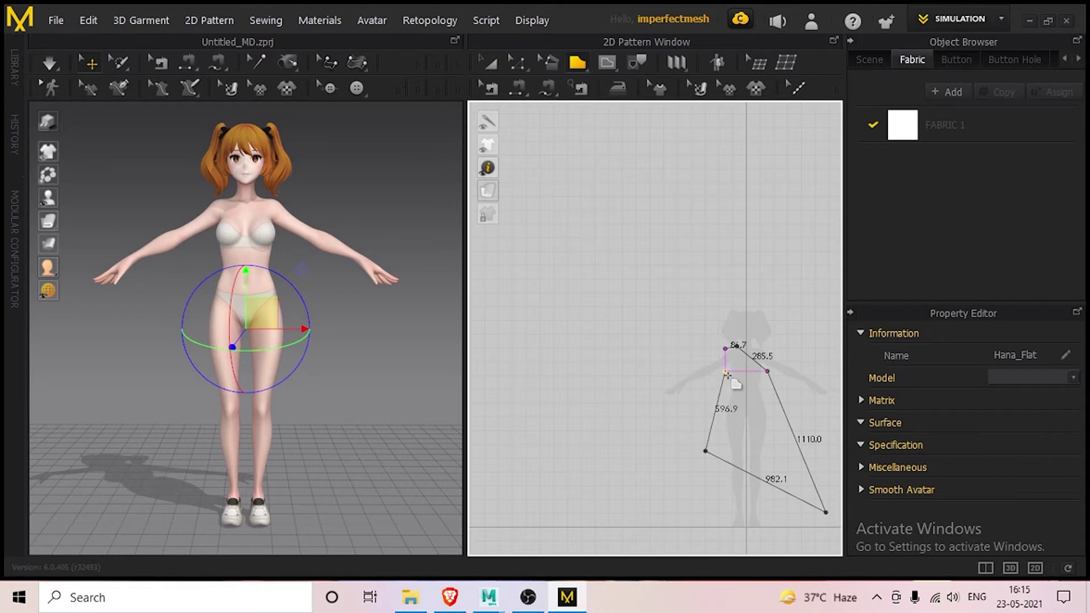
{"action": "left_click", "coordinate": [726, 371]}
{"action": "left_click", "coordinate": [725, 349]}
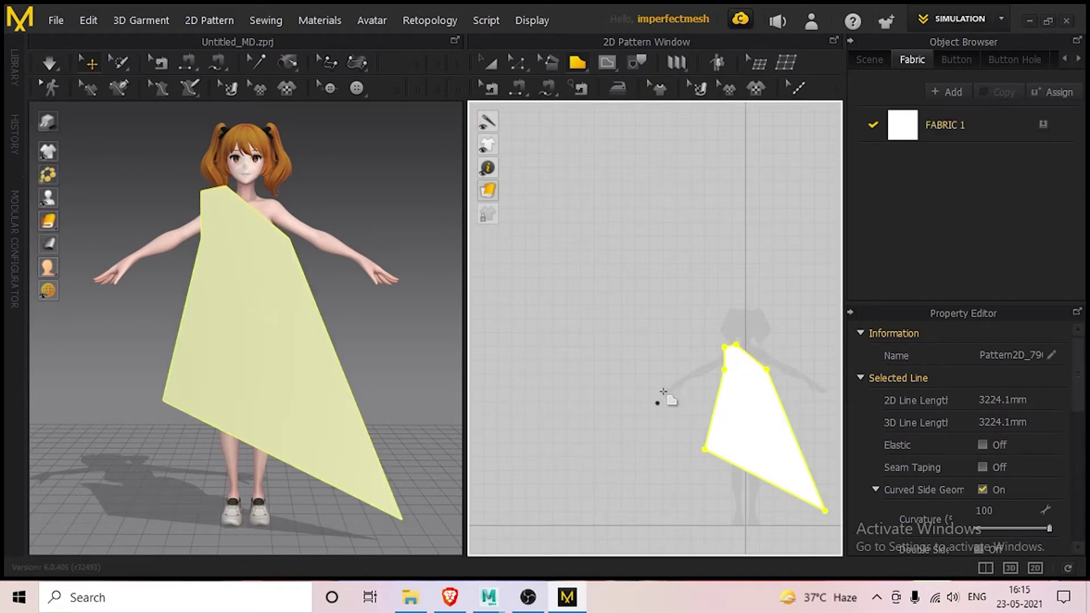
Add curve points that bow the pattern's diagonal neckline inward and its long side edge outward to about 1115 mm.
{"action": "right_click_drag", "start_coordinate": [628, 334], "coordinate": [520, 256]}
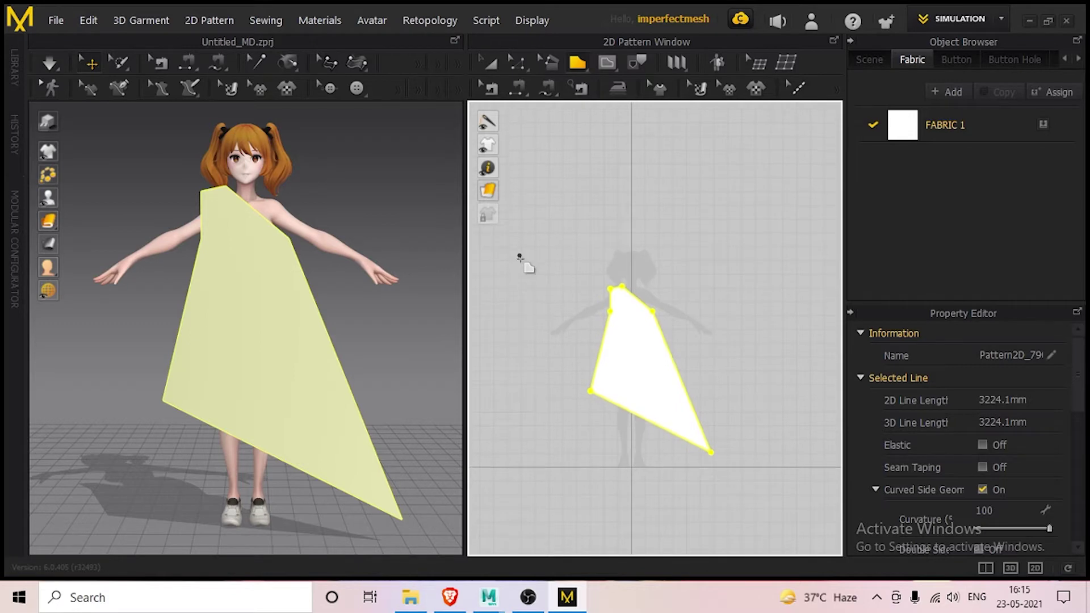
{"action": "scroll", "coordinate": [624, 325], "scroll_direction": "up", "scroll_amount": 3}
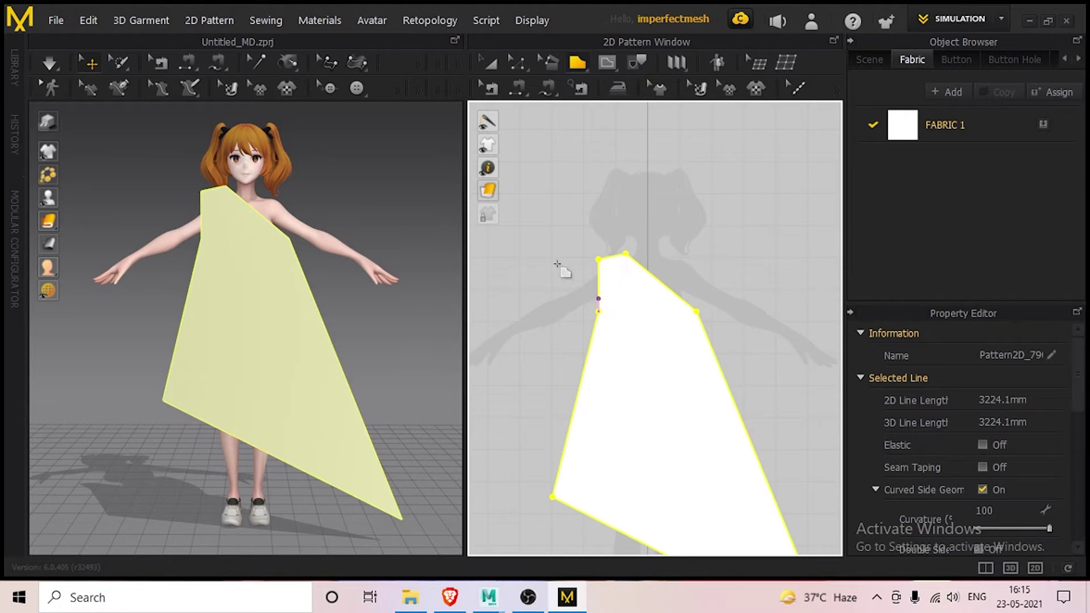
{"action": "left_click", "coordinate": [511, 59]}
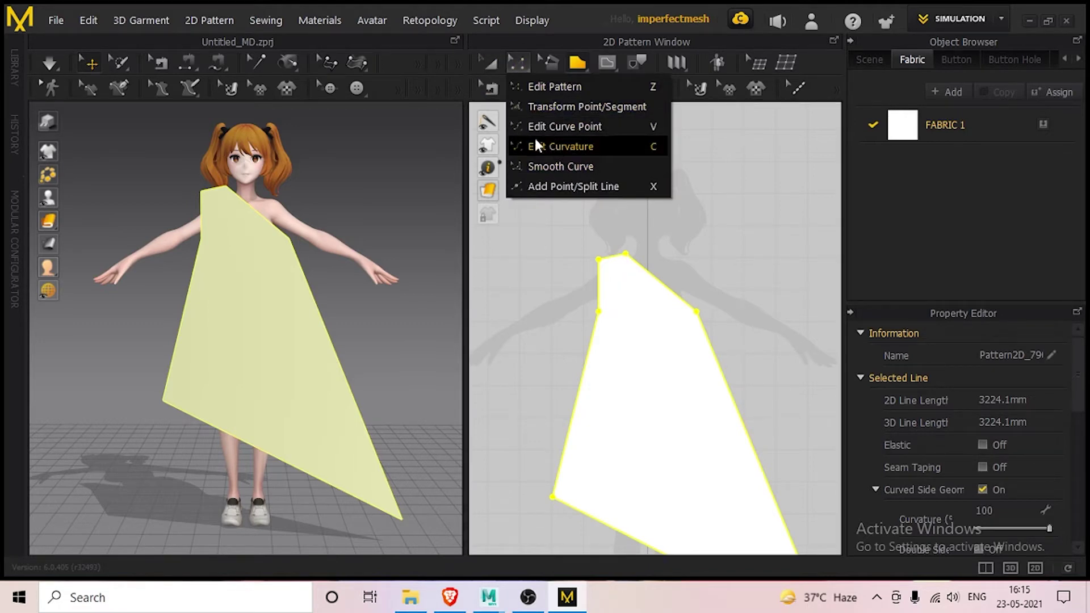
{"action": "left_click", "coordinate": [563, 125]}
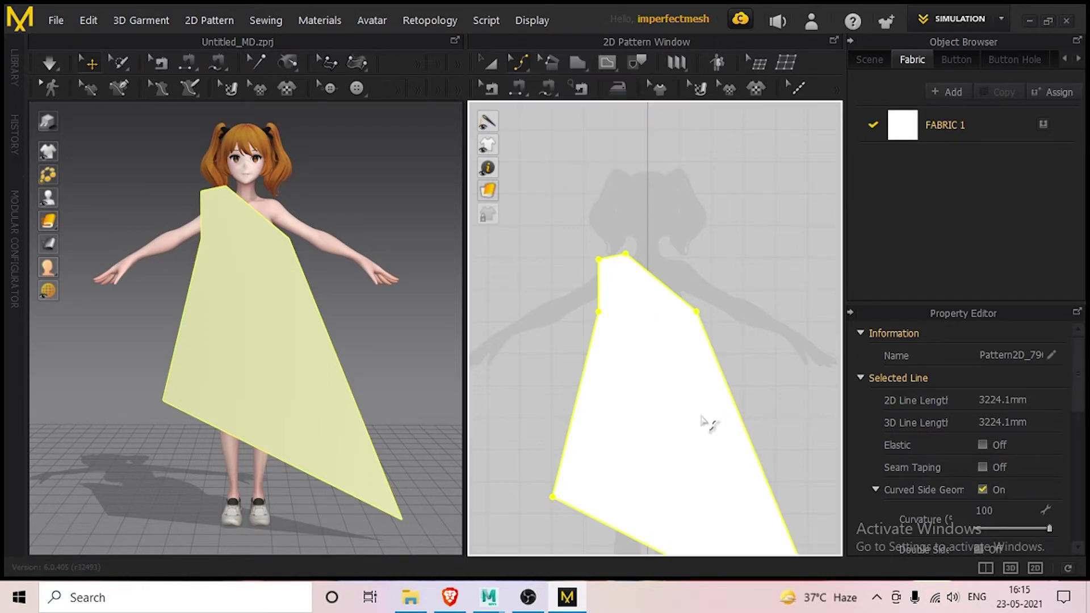
{"action": "left_click", "coordinate": [657, 280]}
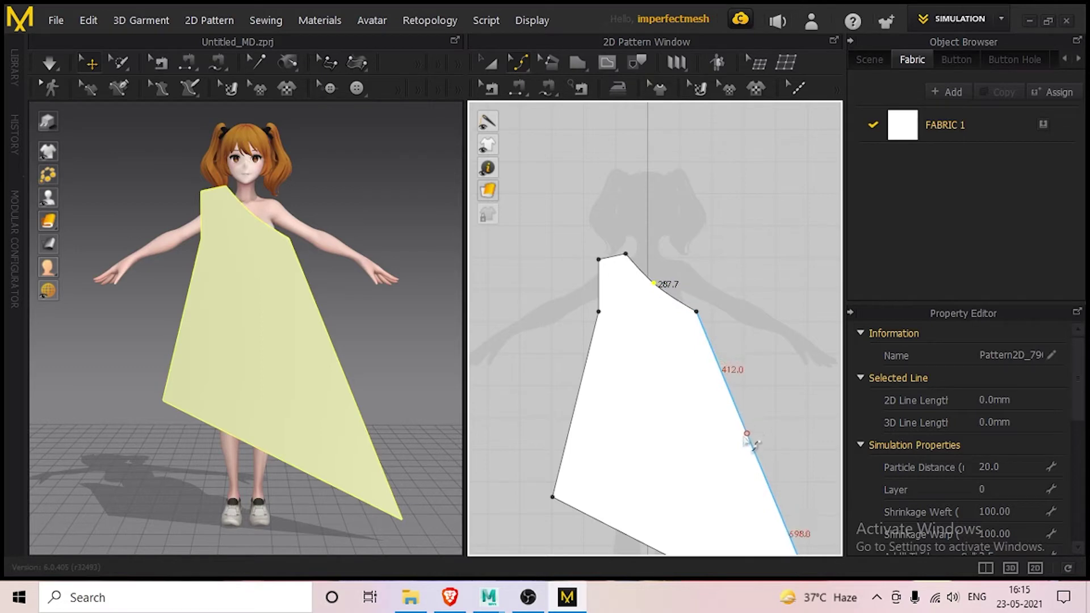
{"action": "left_click_drag", "start_coordinate": [749, 436], "coordinate": [767, 446]}
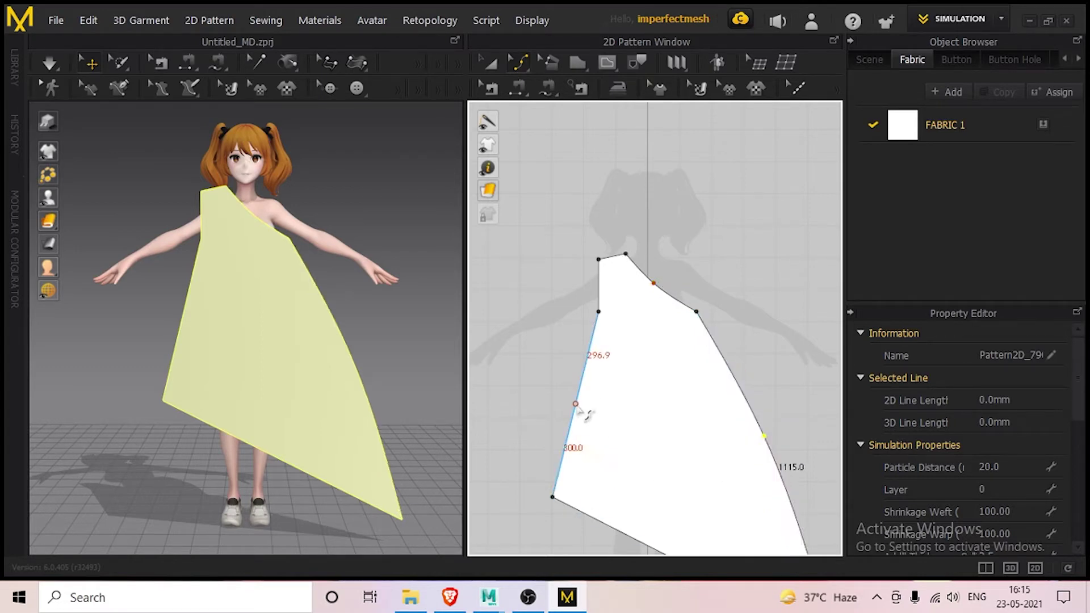
Curve the armhole edge inward to about 173 mm, and bow the short side edge to about 602 mm and the hem to about 998 mm outward.
{"action": "left_click_drag", "start_coordinate": [575, 404], "coordinate": [592, 406]}
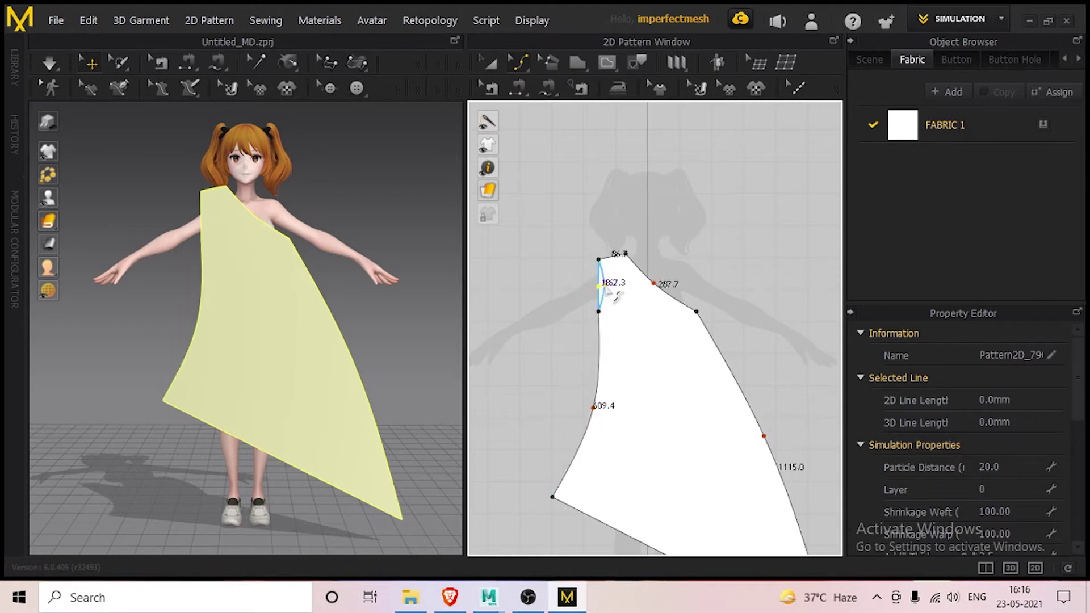
{"action": "left_click_drag", "start_coordinate": [602, 287], "coordinate": [606, 283]}
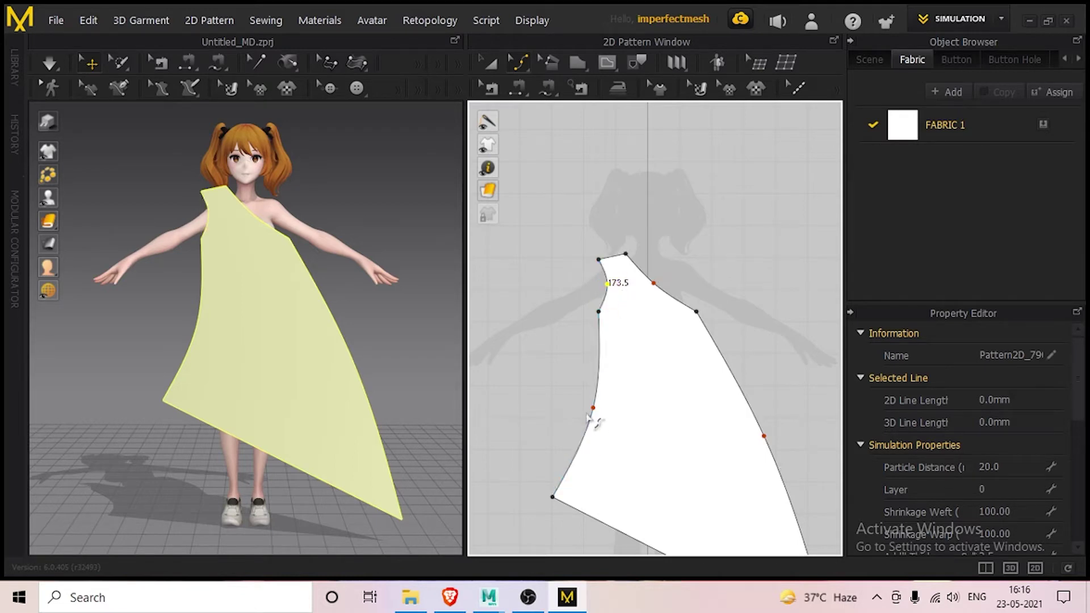
{"action": "left_click_drag", "start_coordinate": [592, 408], "coordinate": [563, 406]}
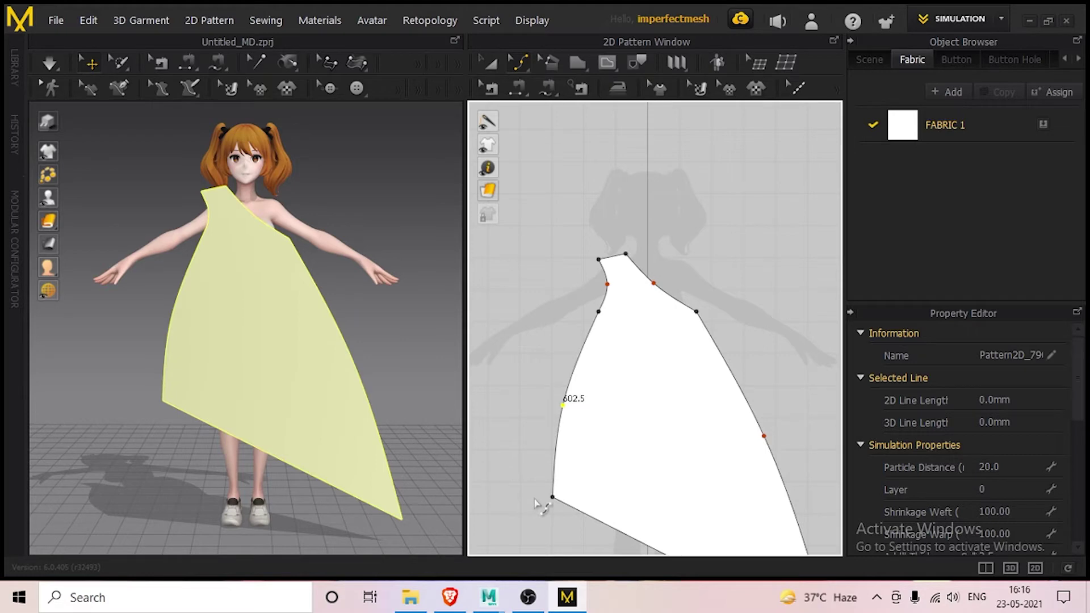
{"action": "scroll", "coordinate": [645, 420], "scroll_direction": "down", "scroll_amount": 5}
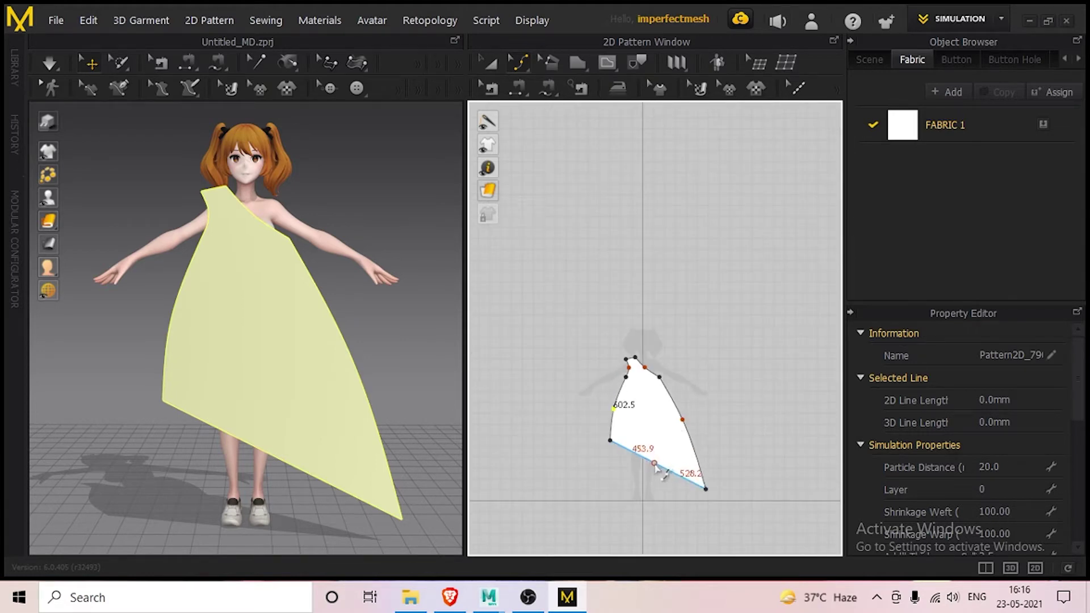
{"action": "left_click_drag", "start_coordinate": [643, 457], "coordinate": [653, 474]}
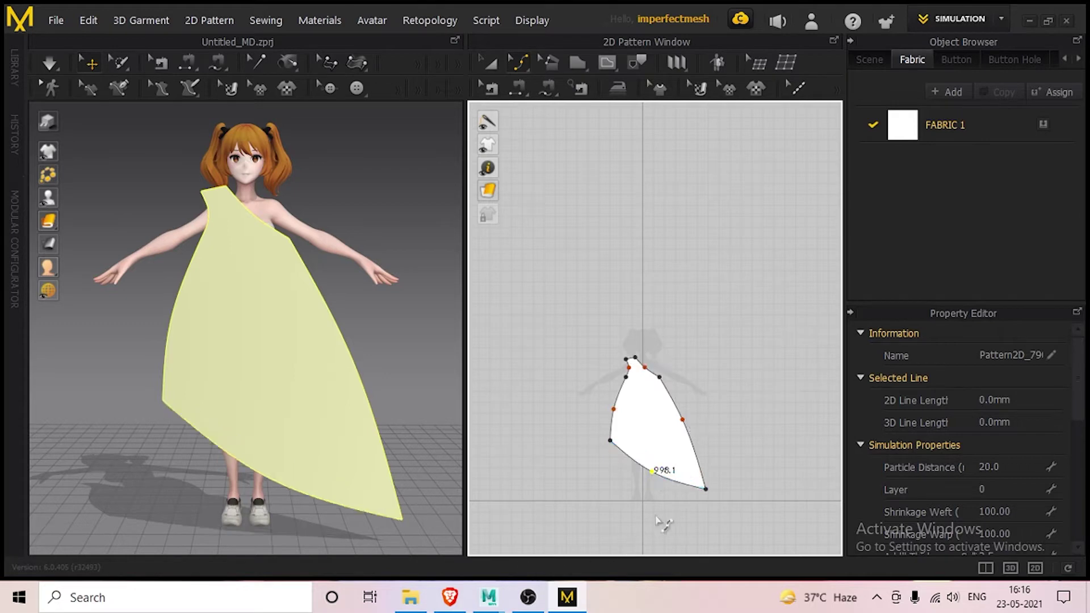
Clone the pattern as a Symmetric Pattern (with Sewing) and place the mirrored copy level with the original, on its long-side edge.
{"action": "left_click", "coordinate": [493, 65]}
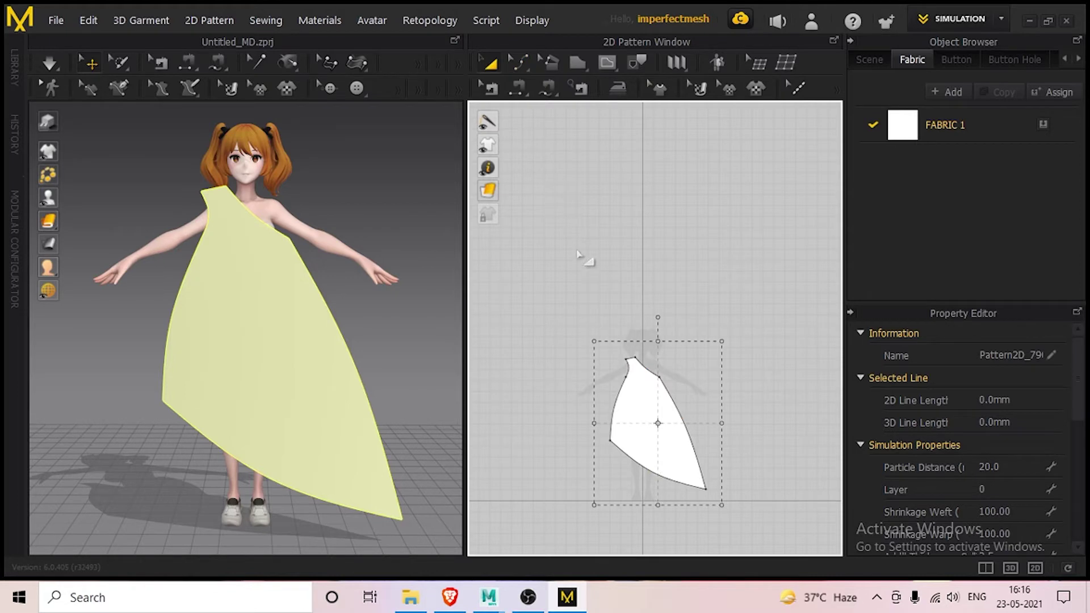
{"action": "right_click", "coordinate": [648, 398]}
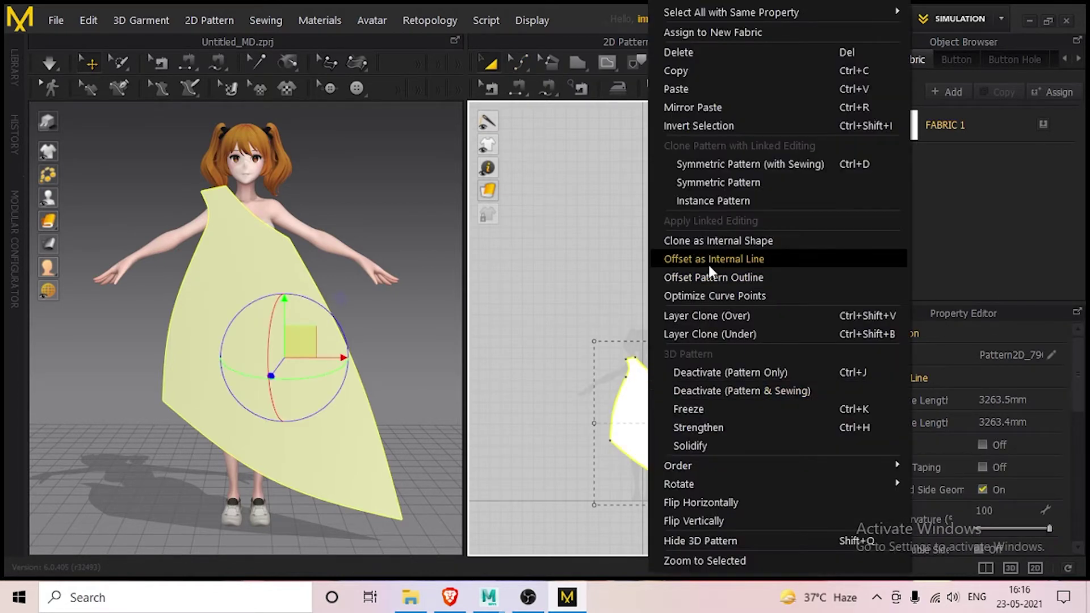
{"action": "left_click", "coordinate": [706, 164]}
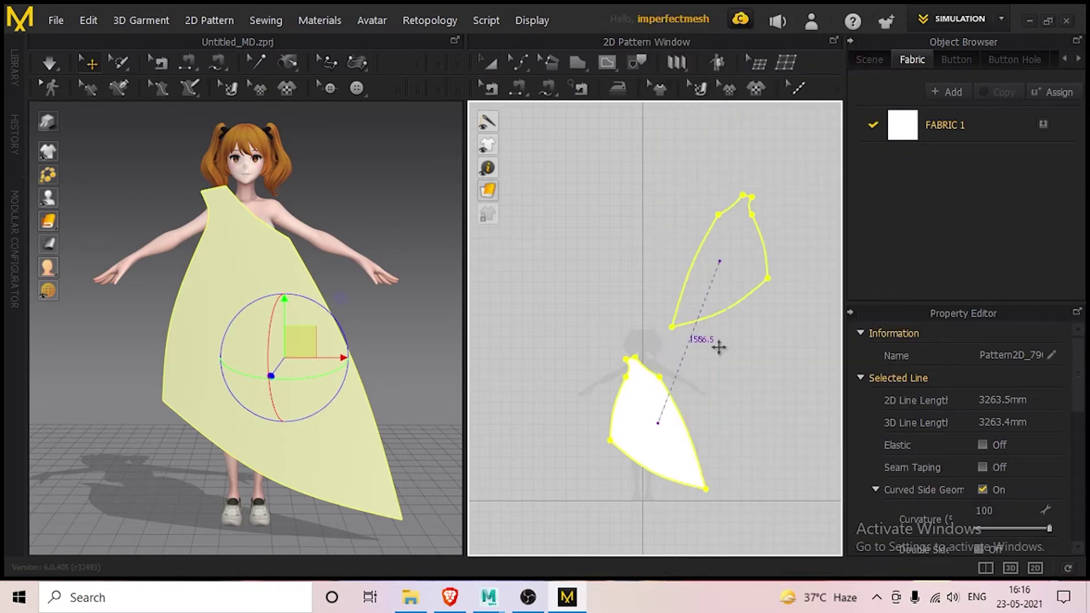
{"action": "left_click", "coordinate": [773, 430]}
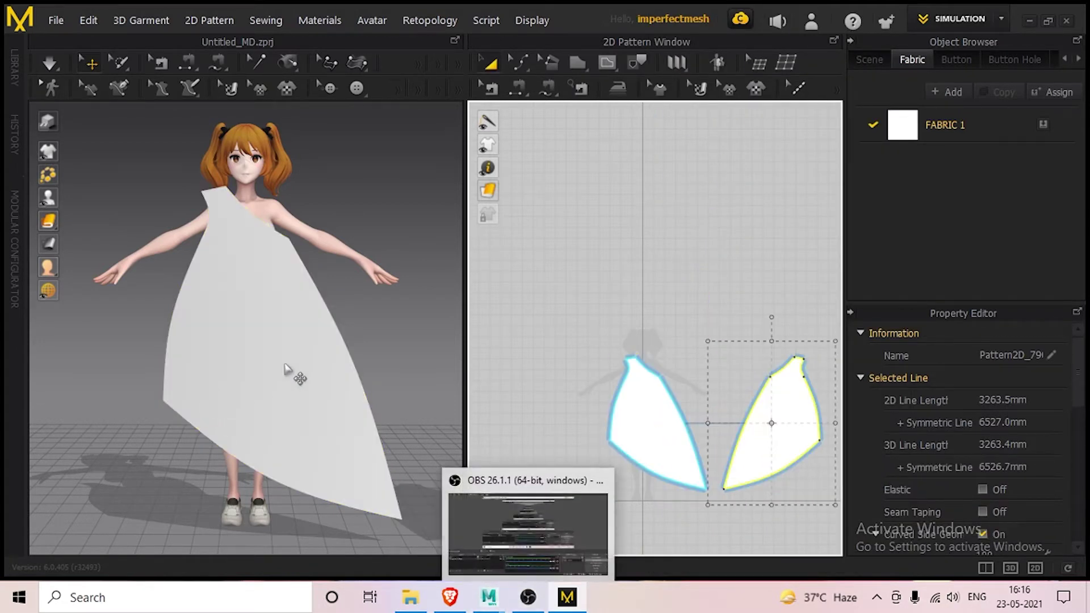
Flip the mirrored pattern copy horizontally in the 3D garment view.
{"action": "middle_click_drag", "start_coordinate": [356, 320], "coordinate": [187, 292]}
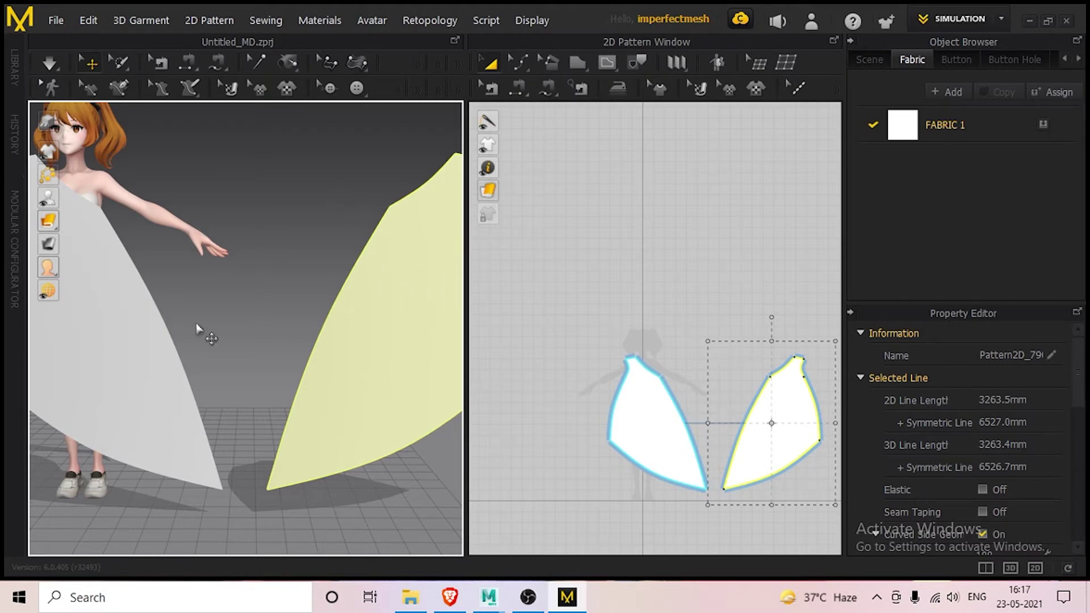
{"action": "right_click", "coordinate": [366, 349]}
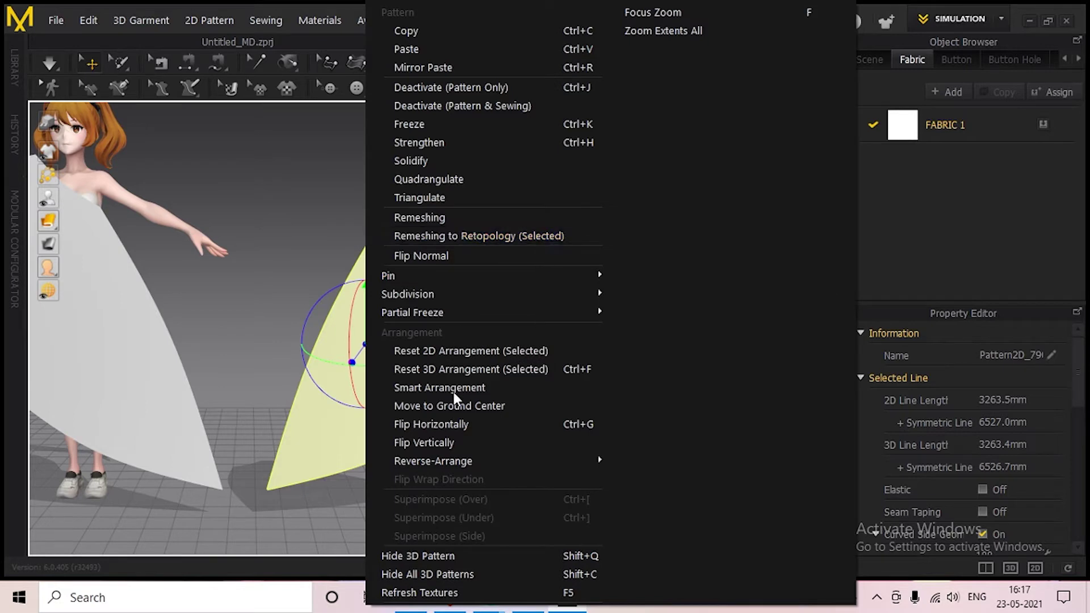
{"action": "left_click", "coordinate": [453, 429]}
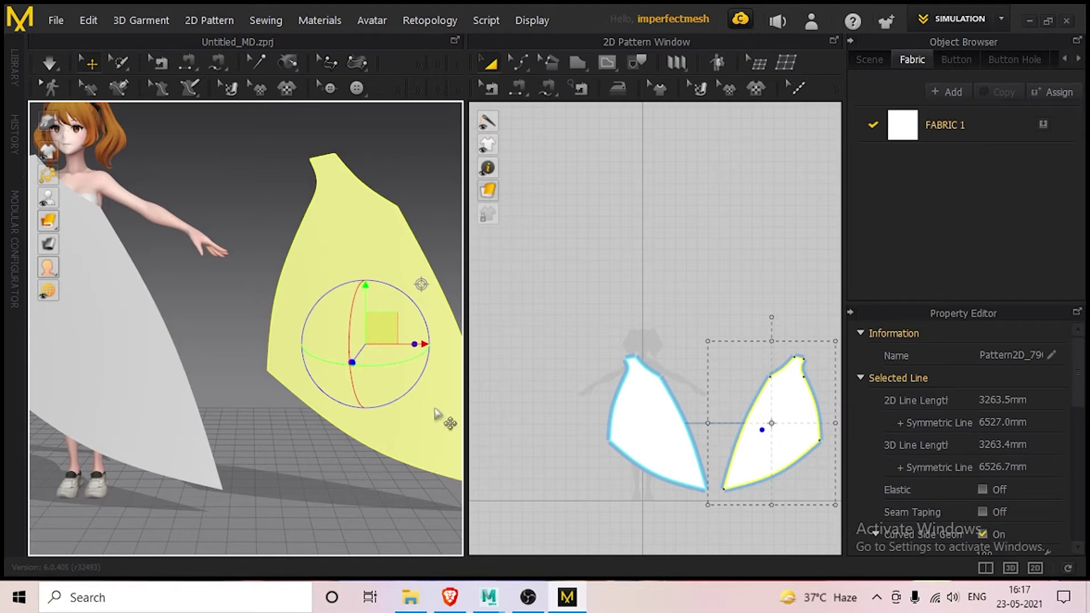
Move the mirrored pattern sideways into line with the avatar and place it behind her back, parallel to the front pattern.
{"action": "scroll", "coordinate": [322, 386], "scroll_direction": "down", "scroll_amount": 4}
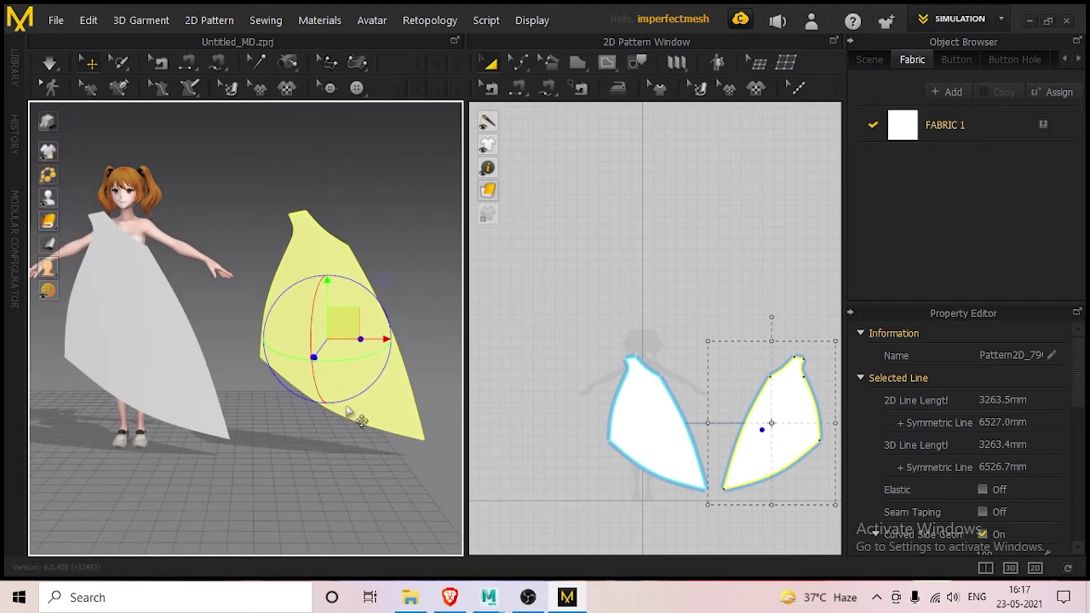
{"action": "left_click_drag", "start_coordinate": [386, 339], "coordinate": [188, 318]}
{"action": "right_click_drag", "start_coordinate": [284, 363], "coordinate": [124, 358]}
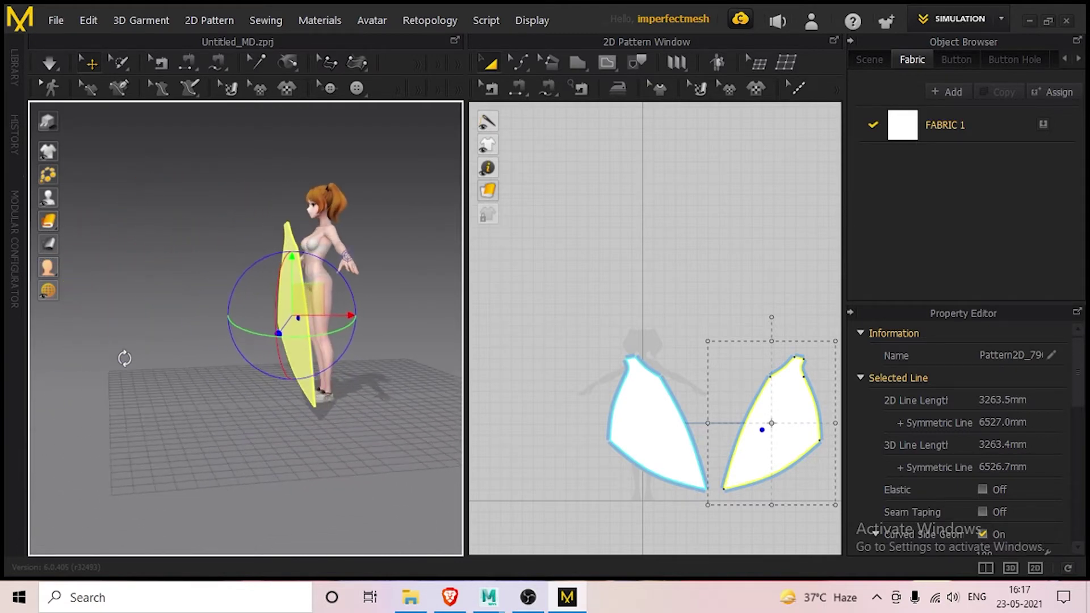
{"action": "left_click_drag", "start_coordinate": [346, 316], "coordinate": [407, 315]}
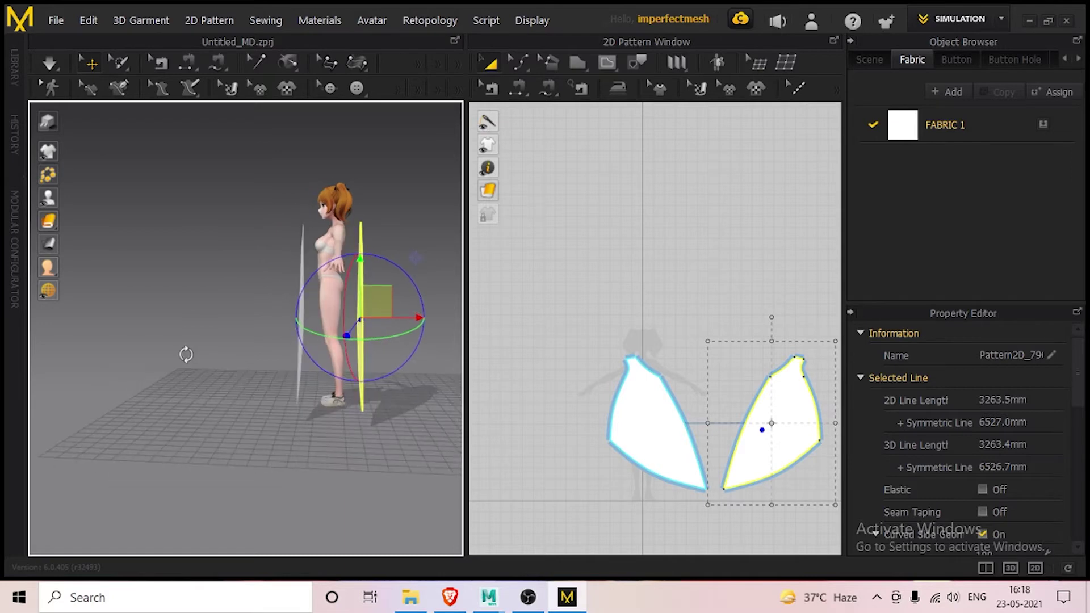
{"action": "right_click_drag", "start_coordinate": [232, 360], "coordinate": [292, 360]}
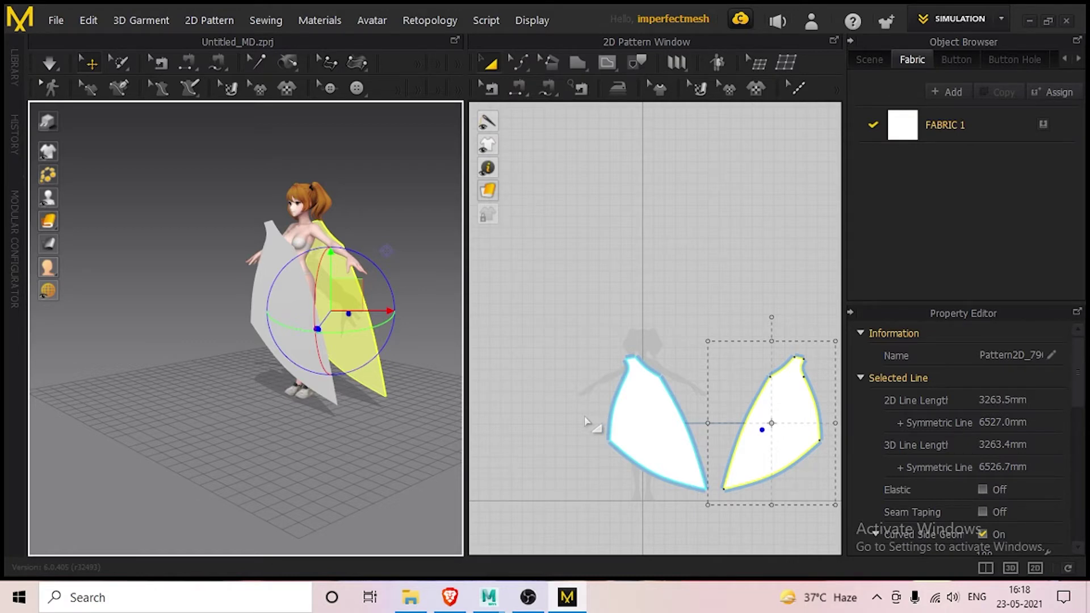
Sew the front and back patterns together along their long side edges and along their short side edges with Segment Sewing.
{"action": "left_click", "coordinate": [552, 200]}
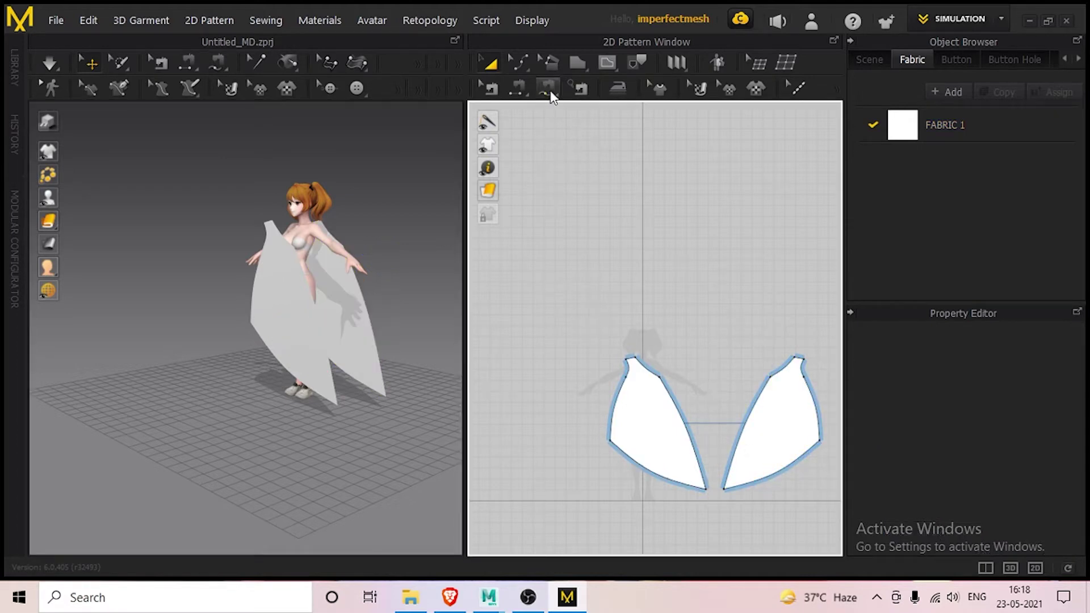
{"action": "left_click", "coordinate": [519, 88]}
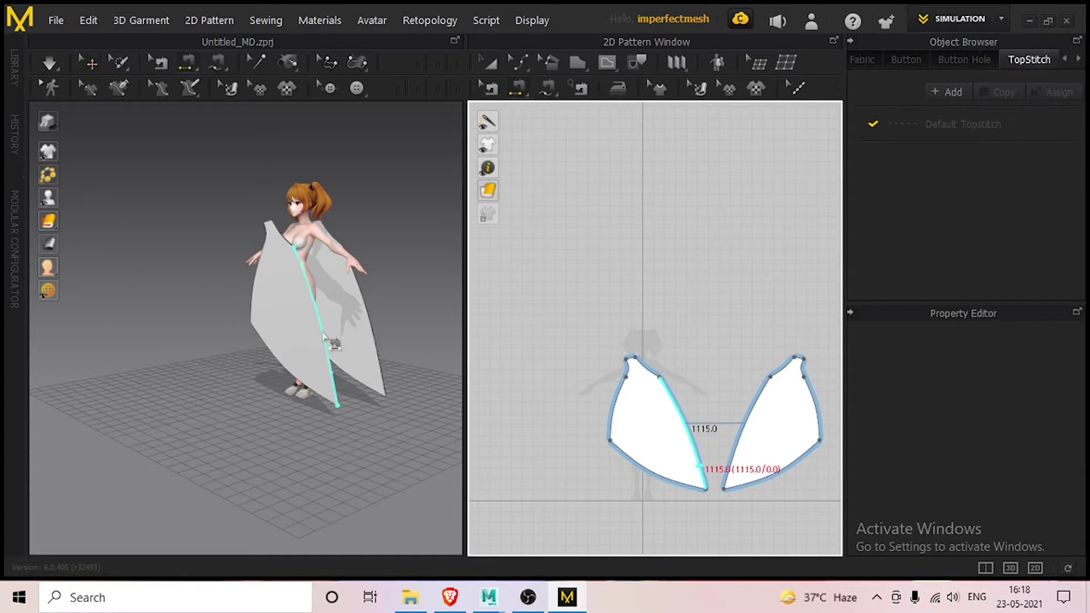
{"action": "left_click", "coordinate": [370, 328]}
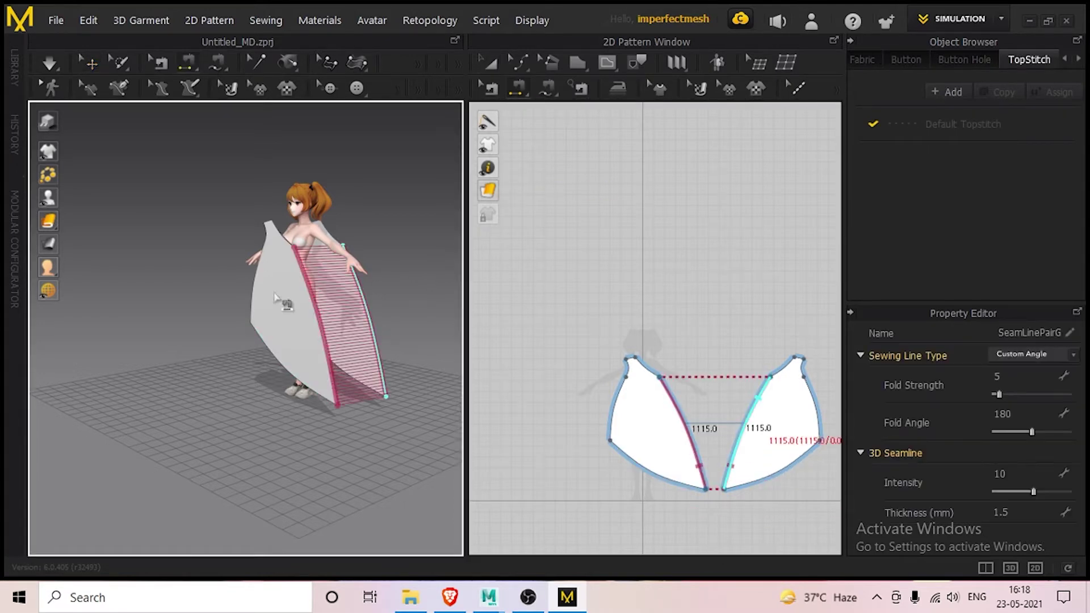
{"action": "right_click_drag", "start_coordinate": [241, 394], "coordinate": [310, 344]}
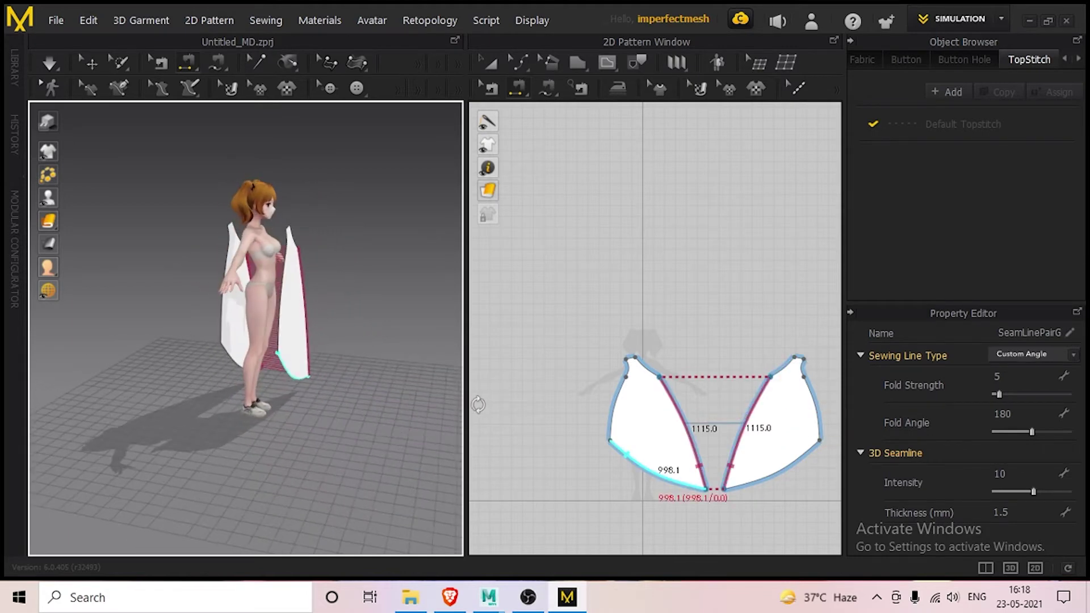
{"action": "left_click", "coordinate": [281, 321]}
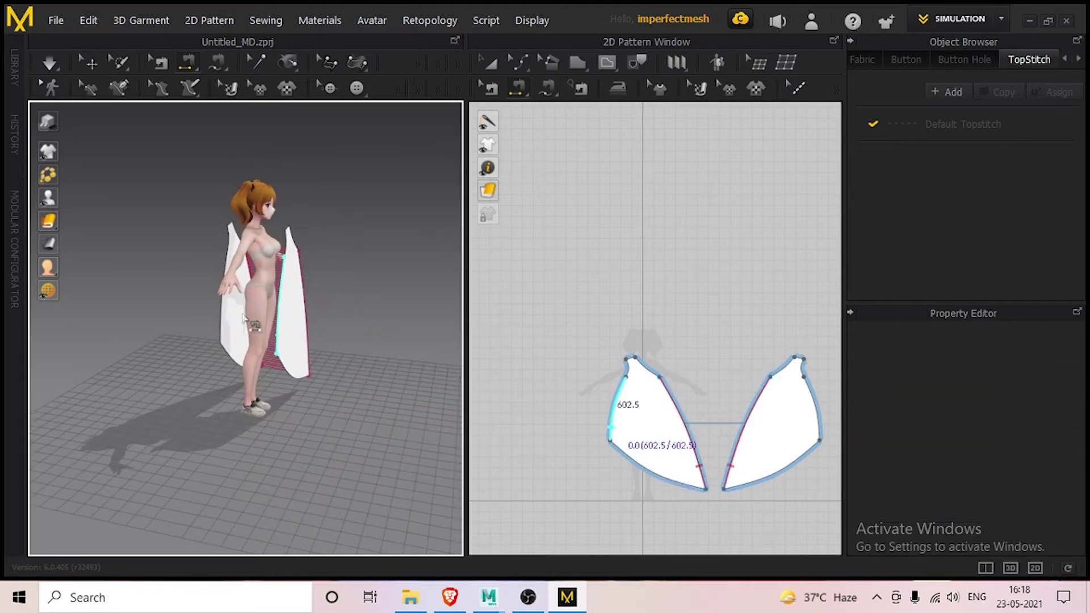
{"action": "left_click", "coordinate": [234, 326]}
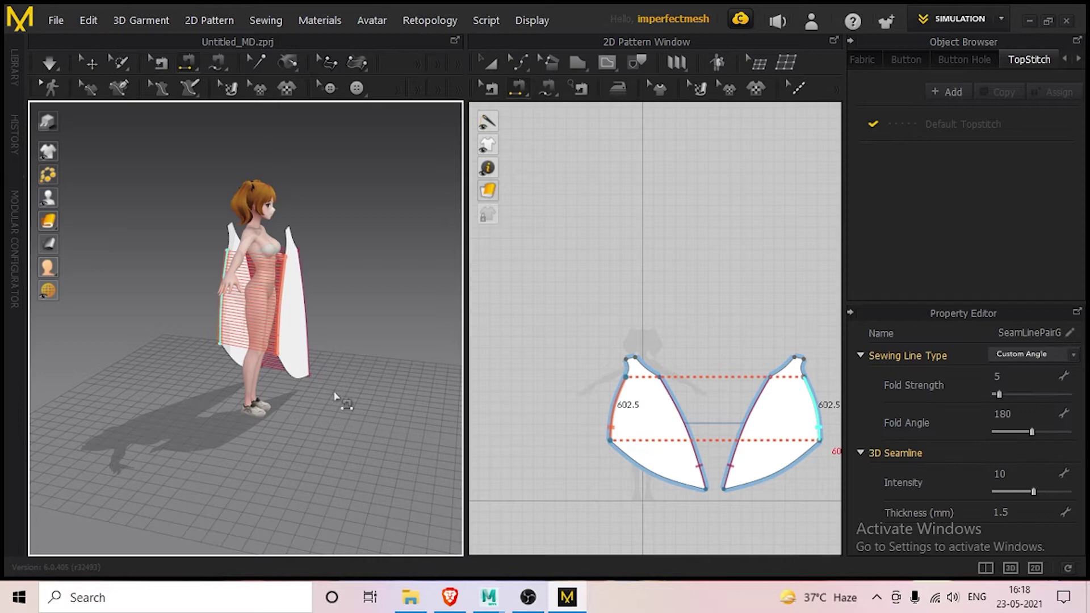
Try sewing the short shoulder edges of the front and back patterns together, and remove that seam.
{"action": "left_click", "coordinate": [228, 234]}
{"action": "mouse_move", "coordinate": [166, 250]}
{"action": "right_mouse_down"}
{"action": "mouse_move", "coordinate": [138, 289]}
{"action": "mouse_move", "coordinate": [161, 261]}
{"action": "right_mouse_up"}
{"action": "scroll", "coordinate": [162, 261], "scroll_direction": "up", "scroll_amount": 2}
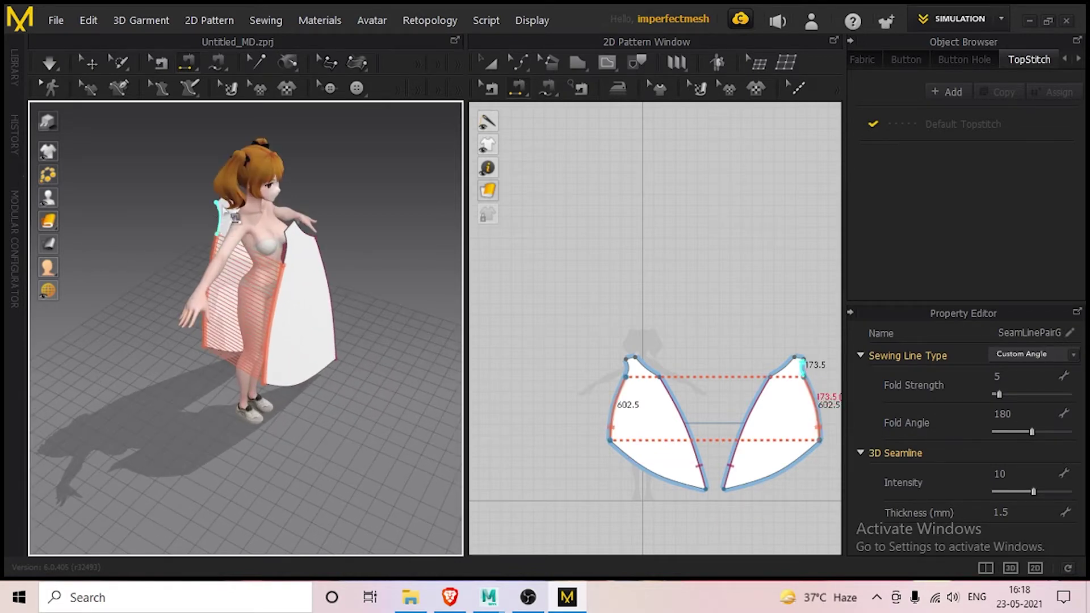
{"action": "left_click", "coordinate": [218, 203]}
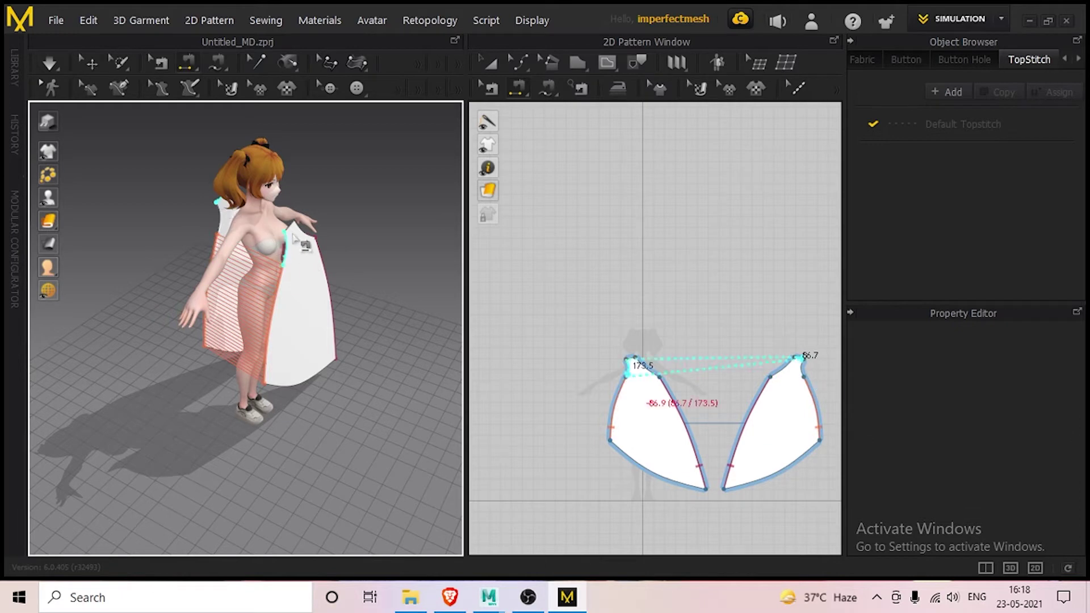
{"action": "left_click", "coordinate": [289, 230]}
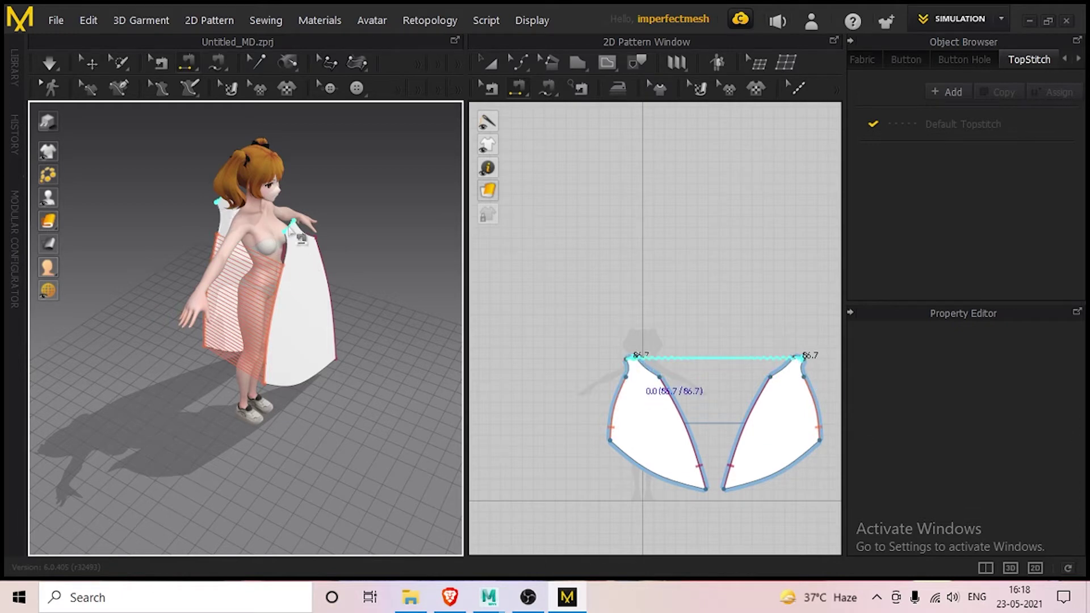
{"action": "left_click", "coordinate": [348, 328]}
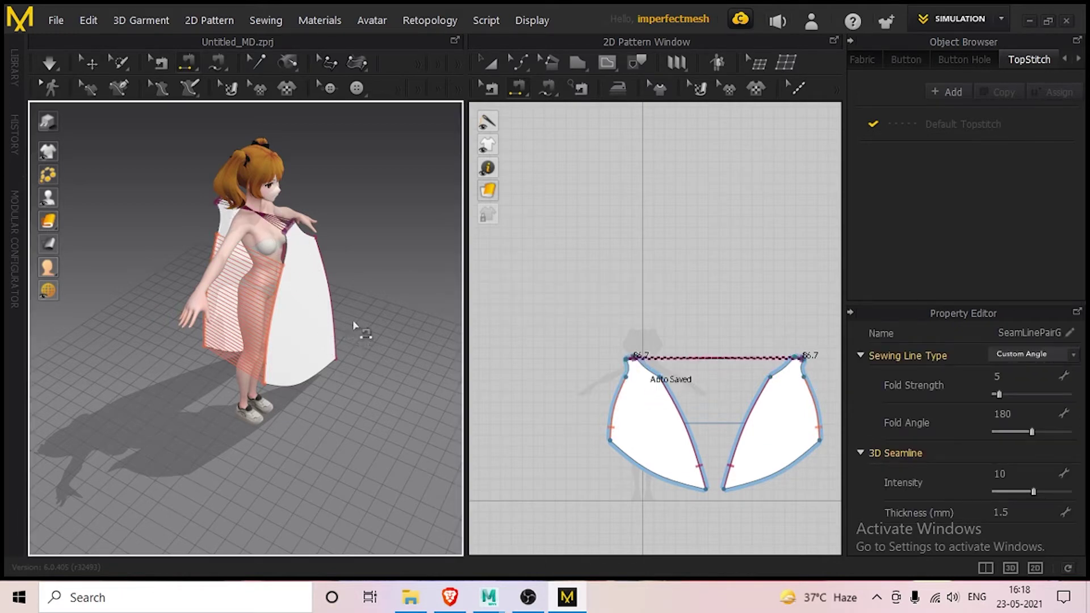
{"action": "right_click_drag", "start_coordinate": [339, 319], "coordinate": [267, 274]}
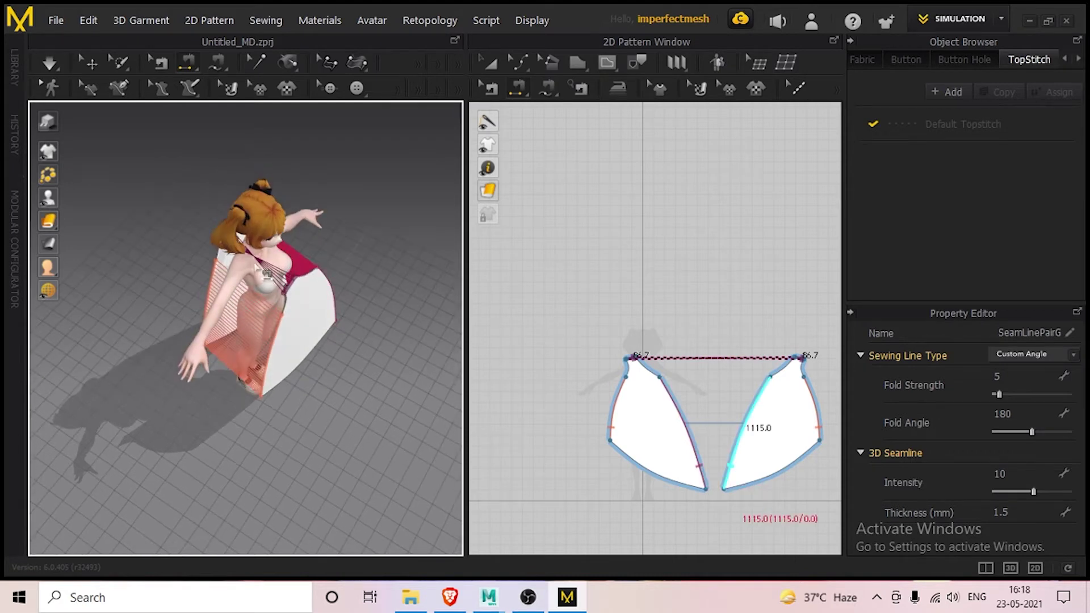
{"action": "scroll", "coordinate": [266, 274], "scroll_direction": "up", "scroll_amount": 3}
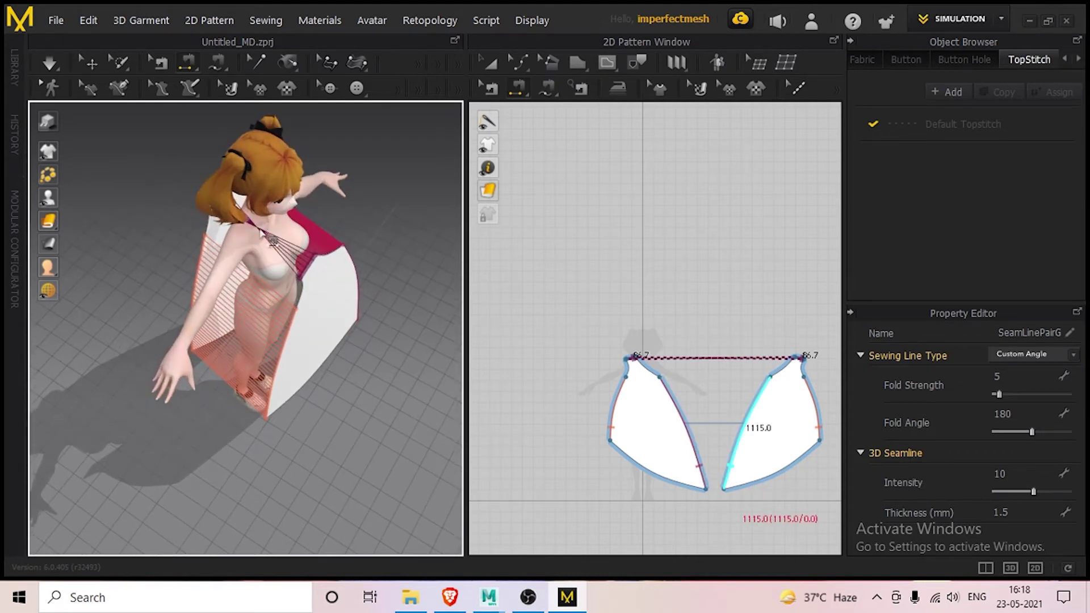
{"action": "key", "text": "Delete"}
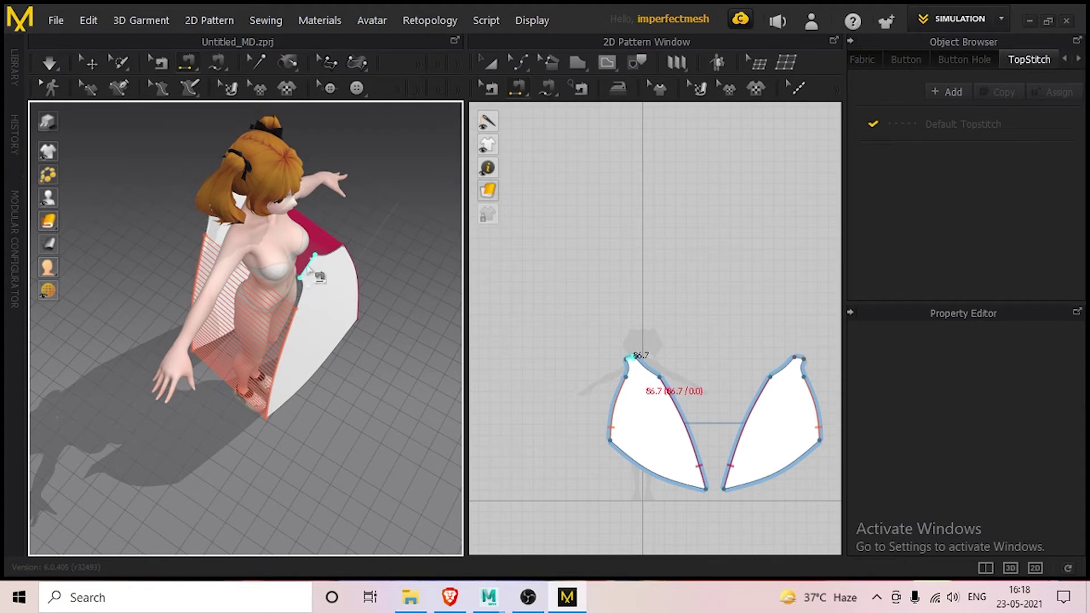
Sew the front pattern's short shoulder edge to the matching back shoulder edge, with both ends in the same direction.
{"action": "left_click", "coordinate": [307, 275]}
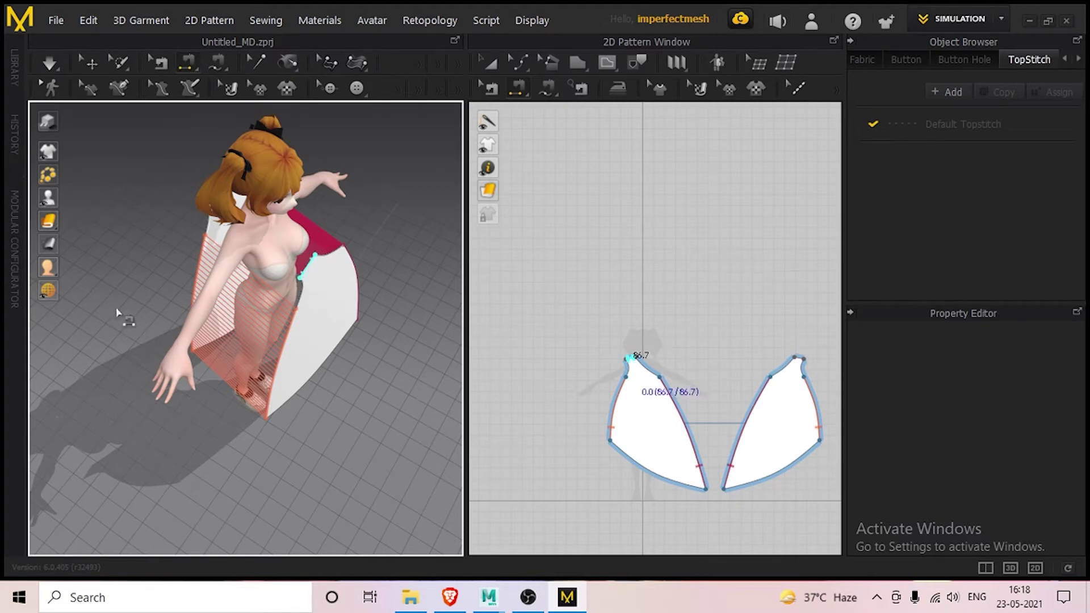
{"action": "right_click_drag", "start_coordinate": [121, 311], "coordinate": [227, 282]}
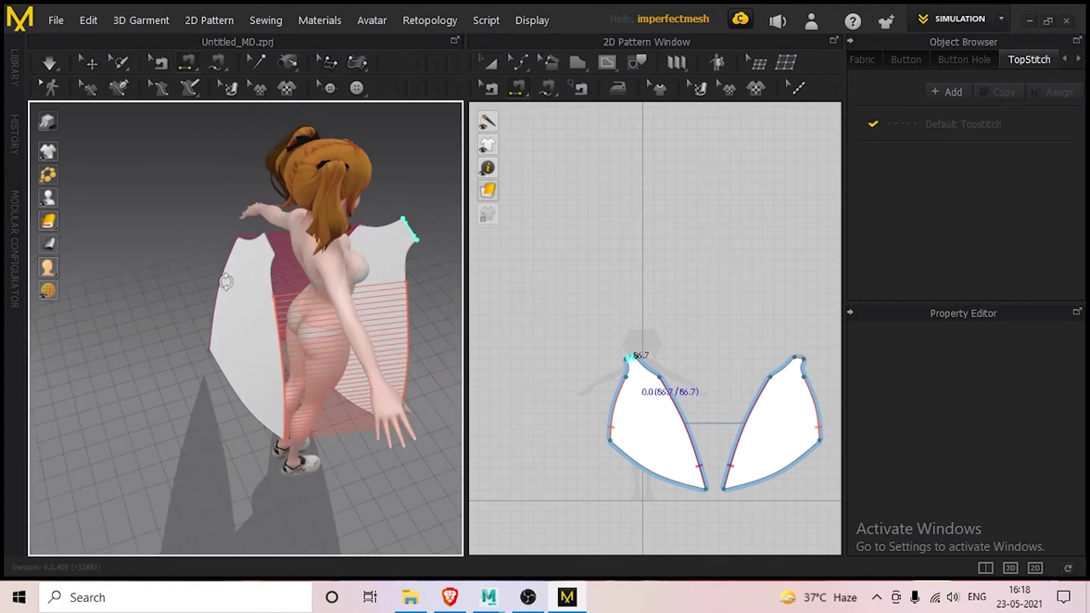
{"action": "left_click", "coordinate": [272, 244]}
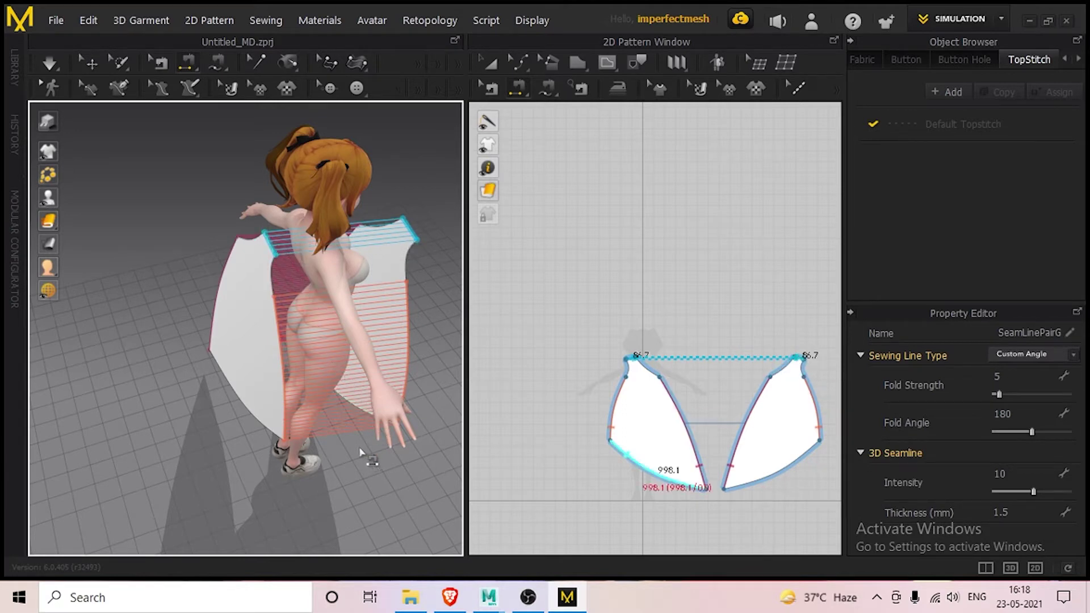
Try simulating the sewn patterns on the avatar from their current height, and undo the drape.
{"action": "left_click", "coordinate": [50, 62]}
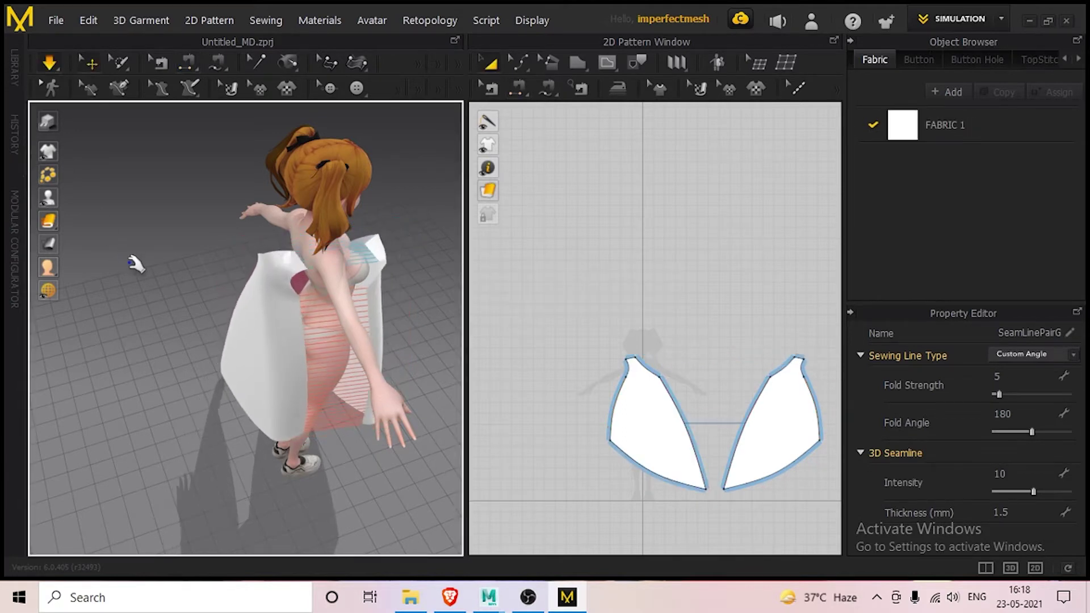
{"action": "key", "text": "2"}
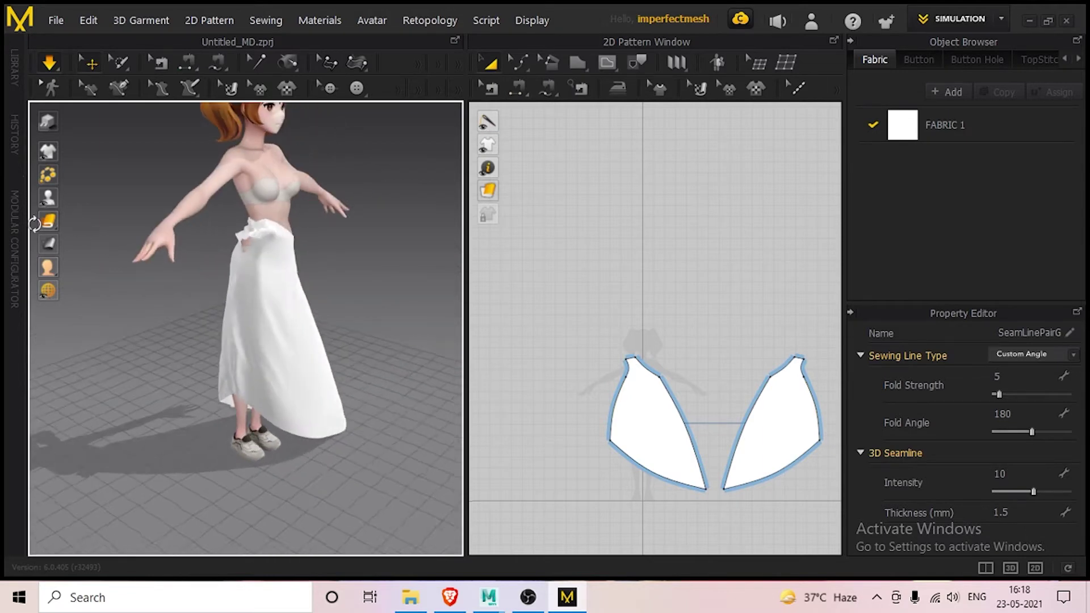
{"action": "mouse_move", "coordinate": [95, 164]}
{"action": "key", "text": "ctrl+z"}
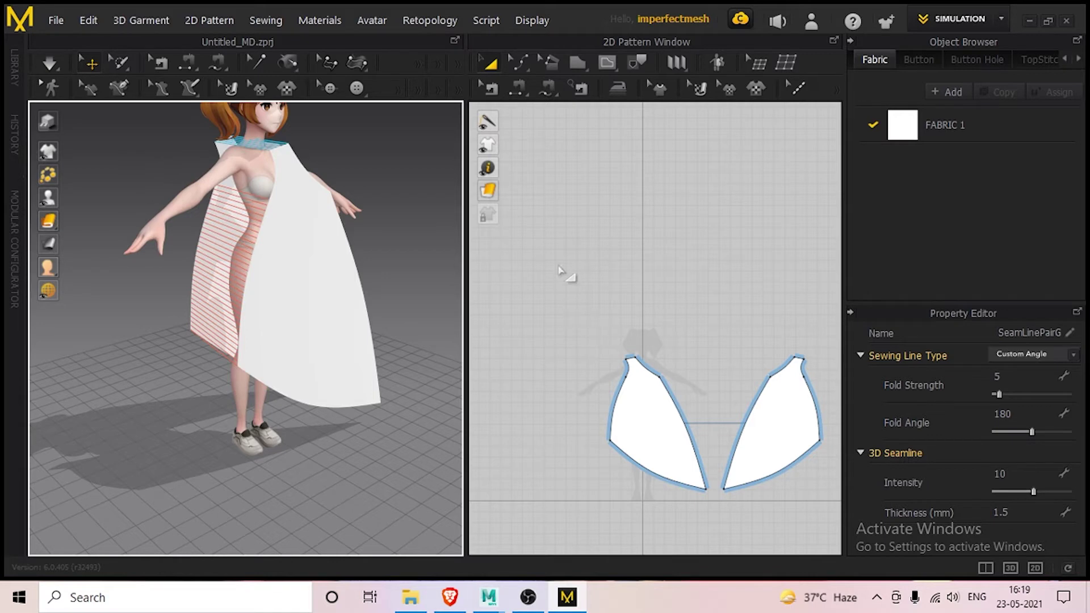
Raise both patterns slightly above the avatar's shoulders and simulate the garment so it drapes over her body.
{"action": "left_click_drag", "start_coordinate": [568, 255], "coordinate": [860, 523]}
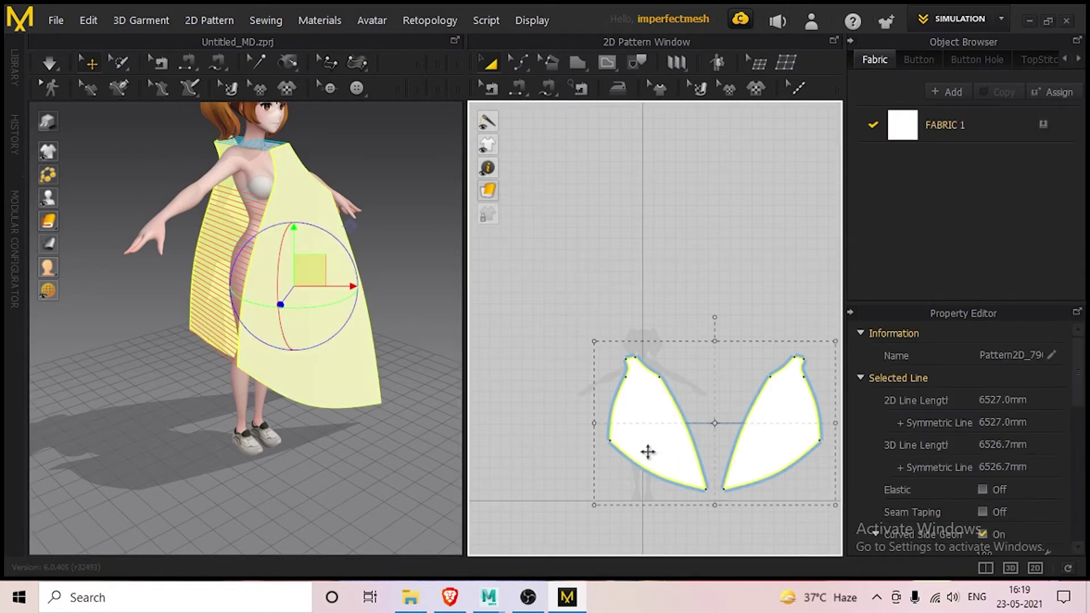
{"action": "left_click_drag", "start_coordinate": [292, 230], "coordinate": [291, 223]}
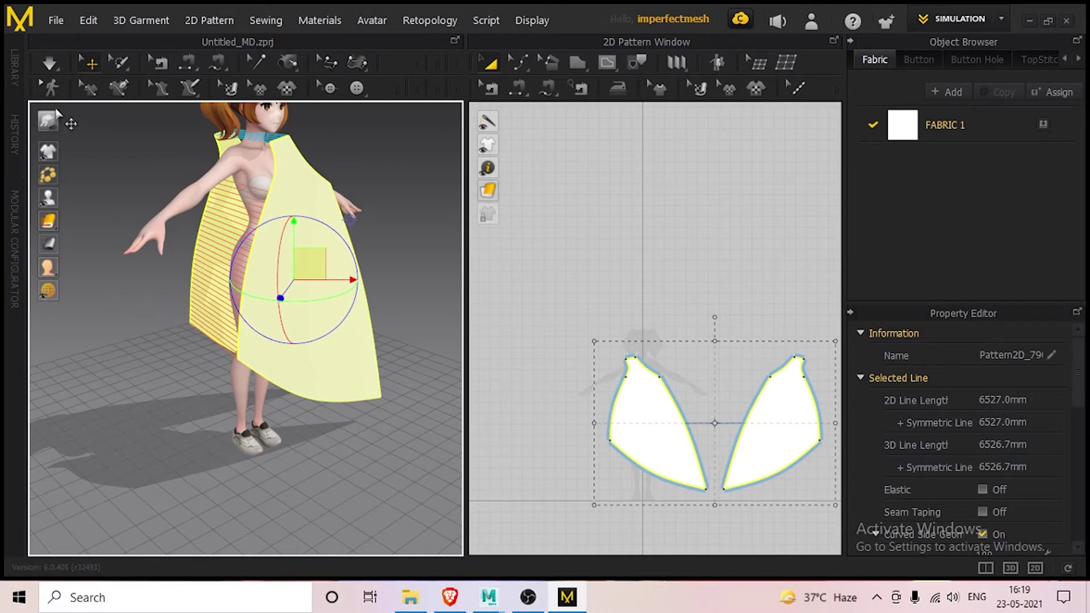
{"action": "left_click", "coordinate": [49, 63]}
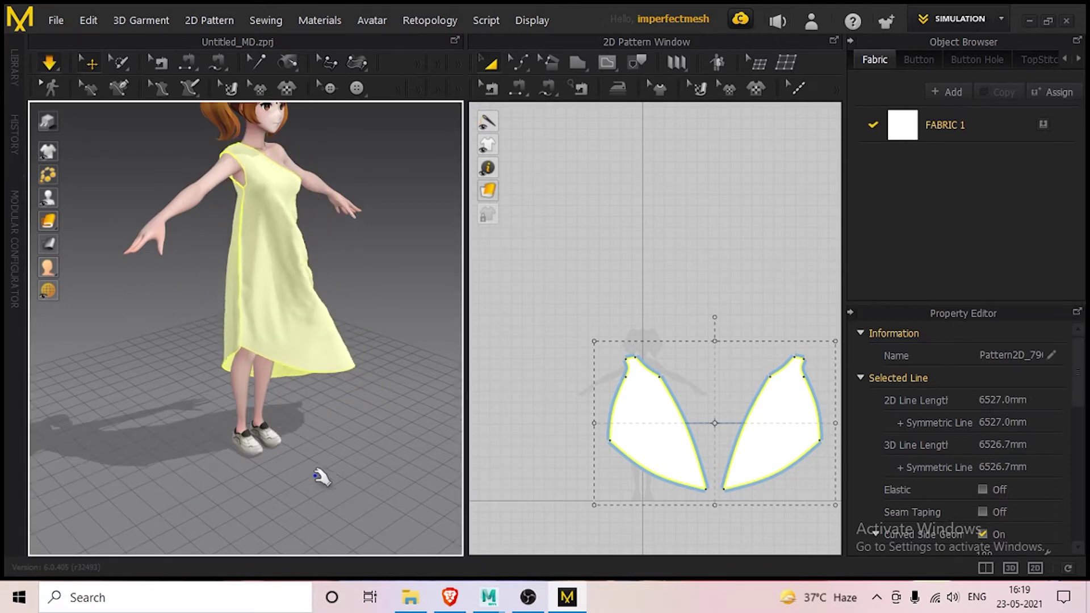
{"action": "right_click_drag", "start_coordinate": [318, 475], "coordinate": [280, 419]}
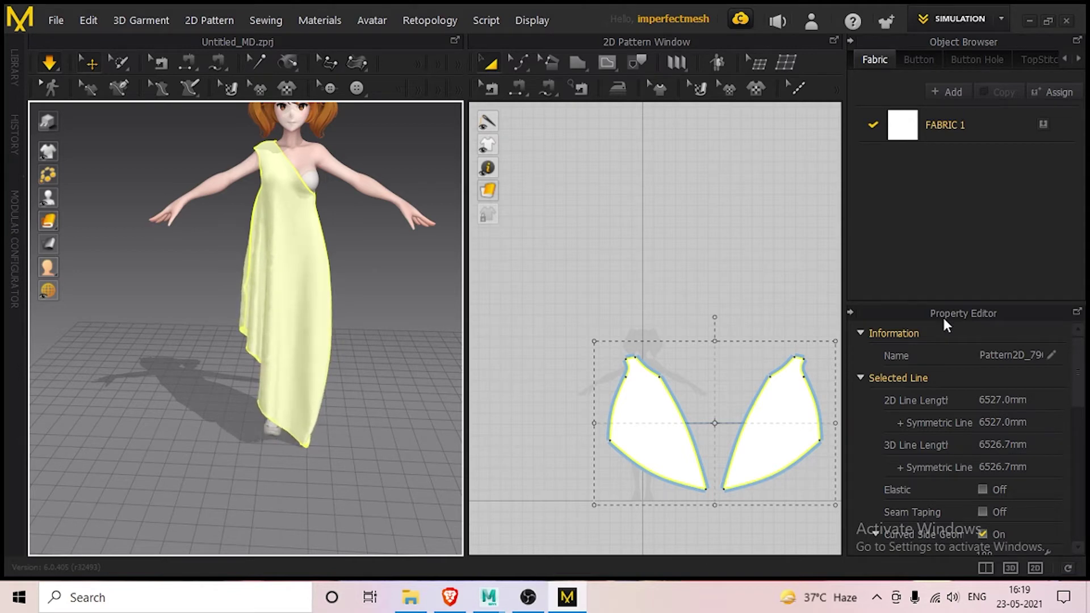
Show the wind controller in the 3D garment view.
{"action": "left_click", "coordinate": [543, 19]}
{"action": "mouse_move", "coordinate": [550, 151]}
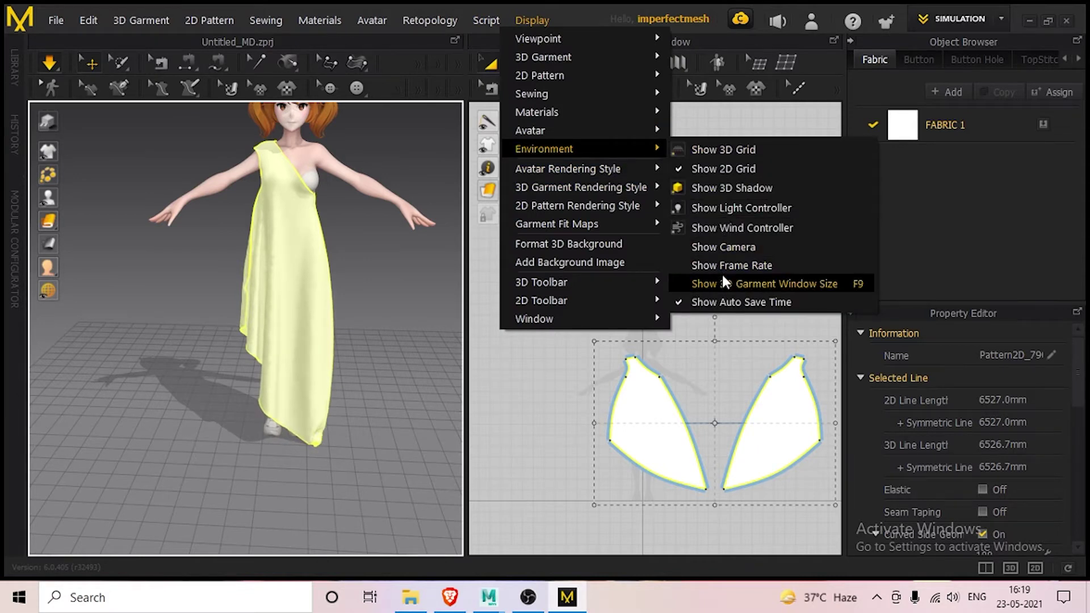
{"action": "left_click", "coordinate": [751, 227]}
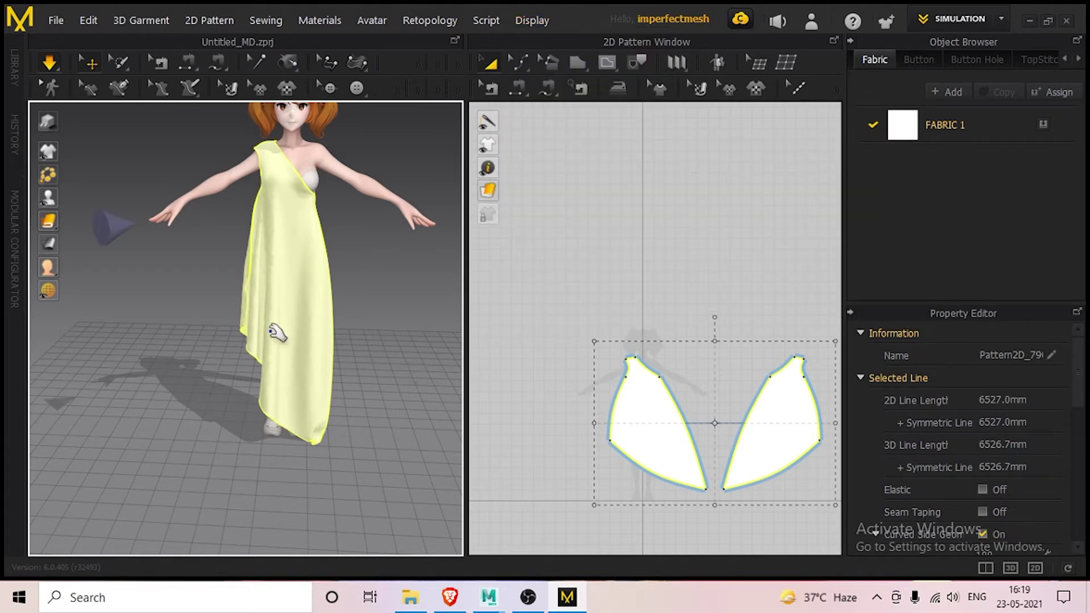
Move the wind controller closer to the dress and lower it to below hand height, aimed at the garment, with simulation running.
{"action": "left_click", "coordinate": [124, 232]}
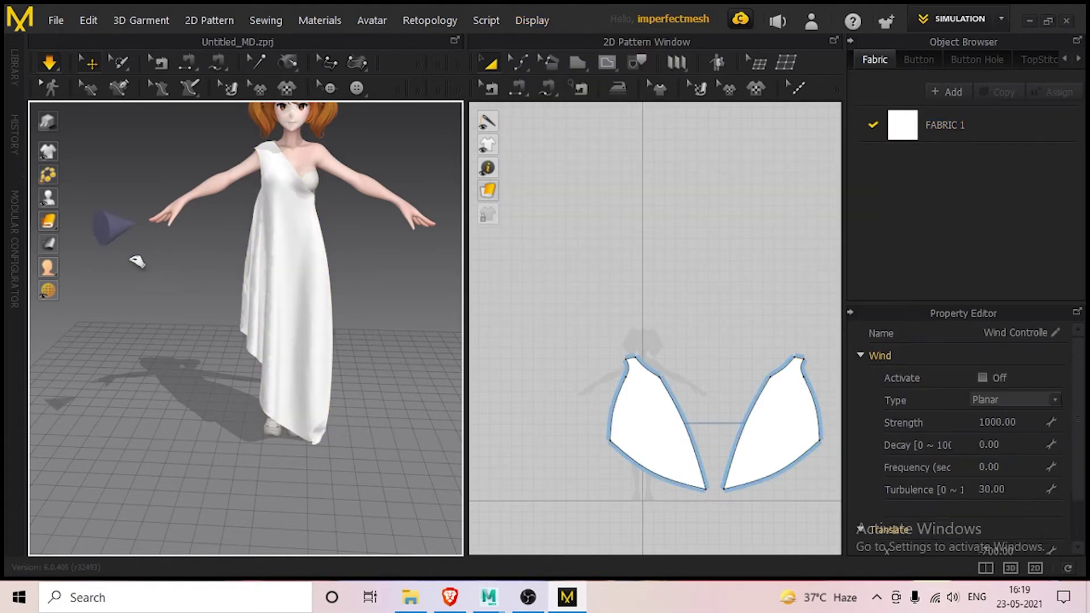
{"action": "left_click", "coordinate": [110, 230]}
{"action": "left_click_drag", "start_coordinate": [159, 236], "coordinate": [253, 215]}
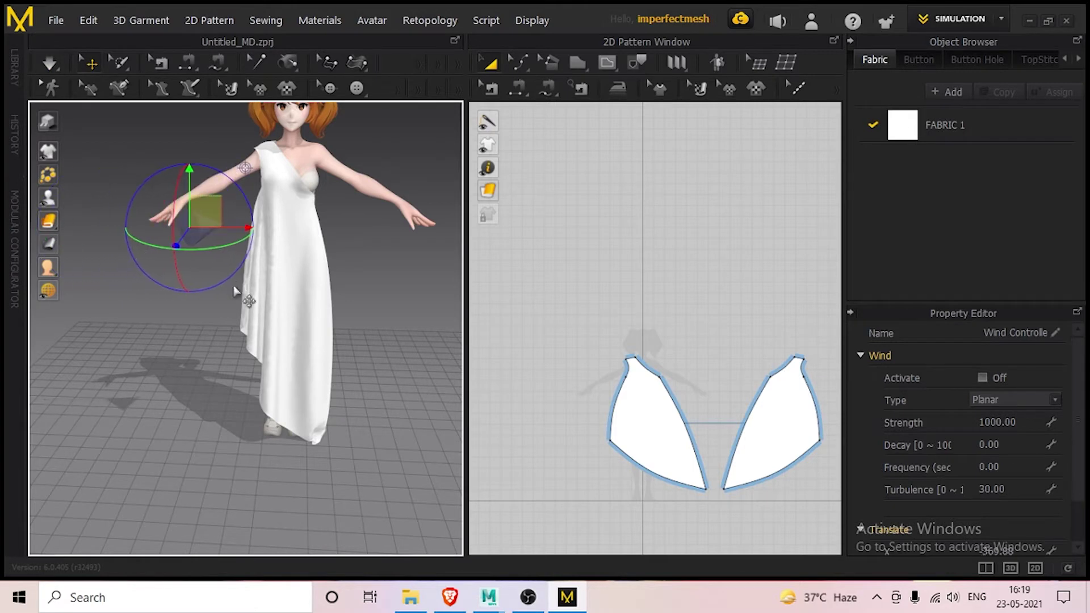
{"action": "left_click_drag", "start_coordinate": [186, 166], "coordinate": [187, 220]}
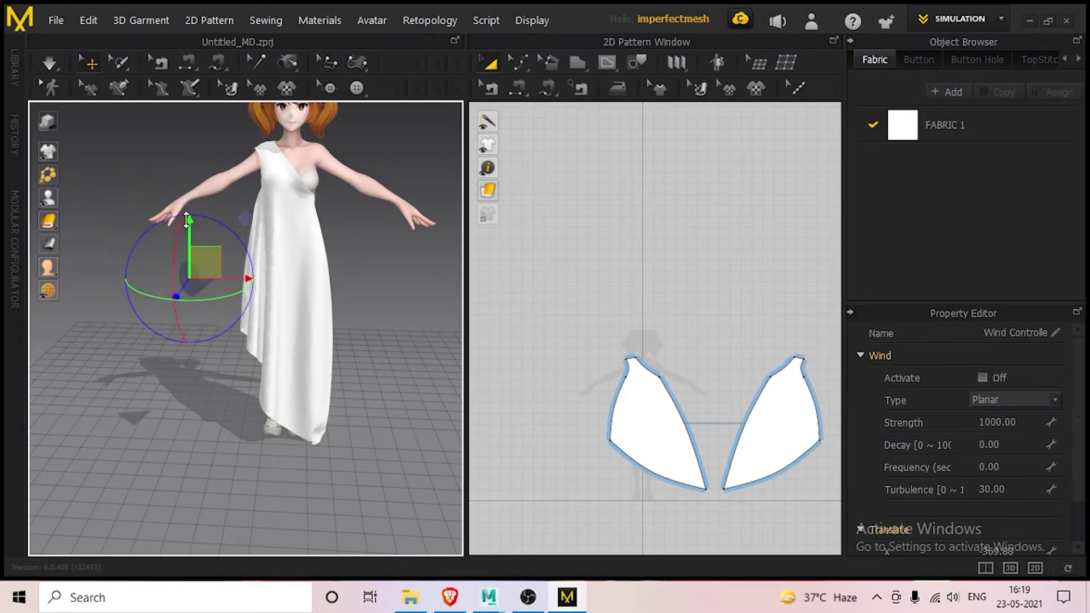
{"action": "left_click", "coordinate": [173, 286]}
{"action": "left_click", "coordinate": [190, 278]}
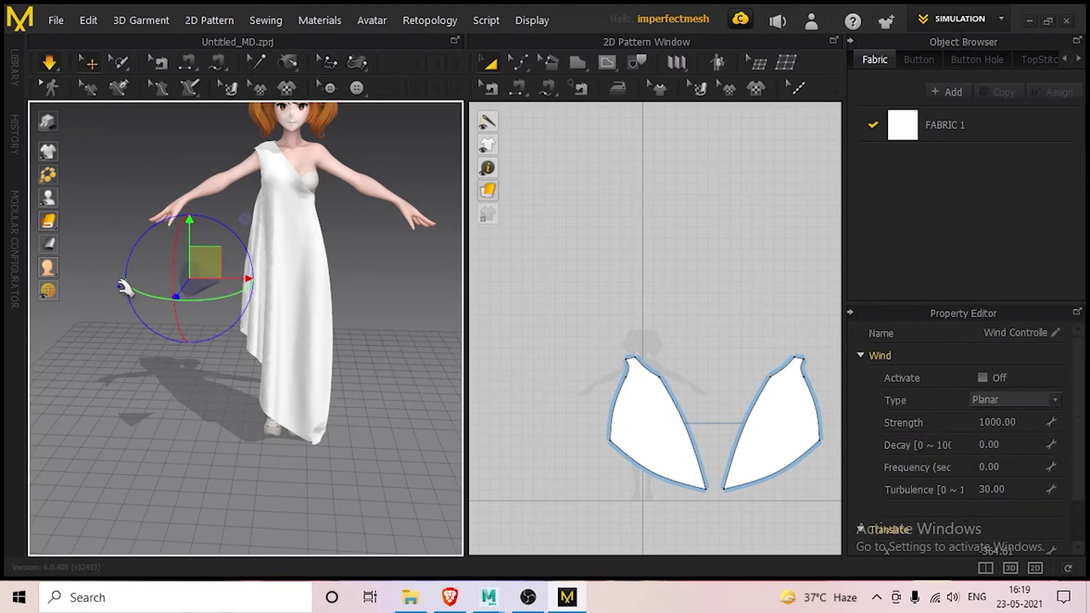
Activate the wind controller and set its frequency to 10.
{"action": "left_click", "coordinate": [981, 378]}
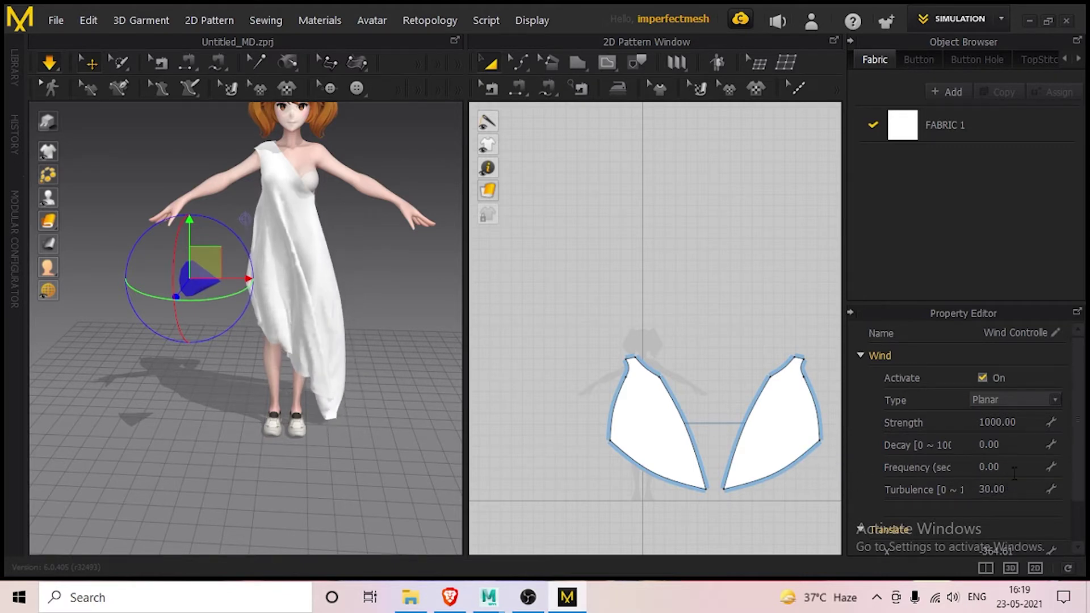
{"action": "left_click", "coordinate": [1005, 469]}
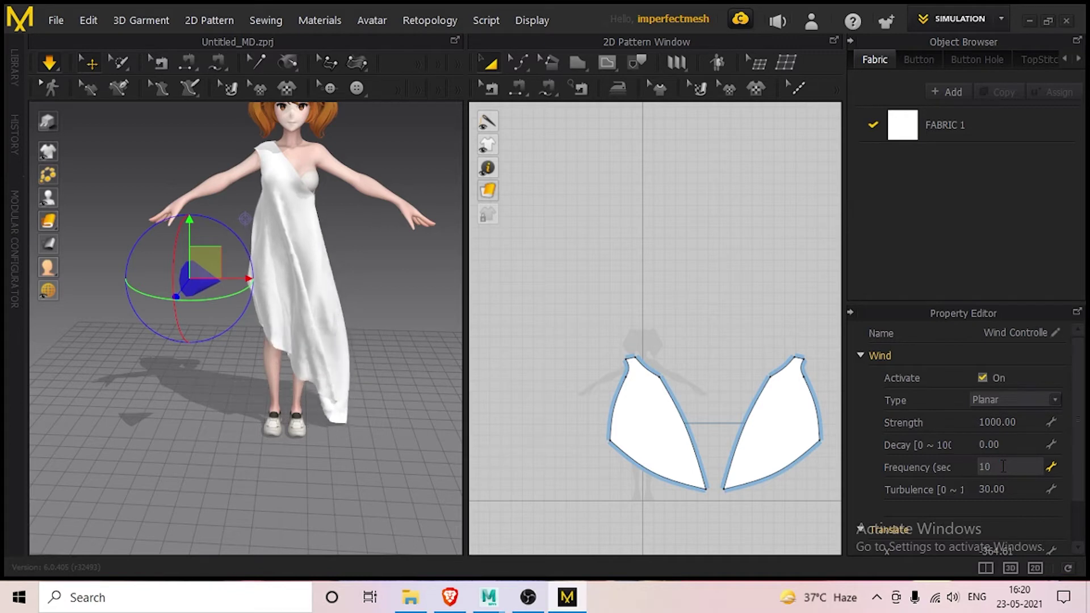
{"action": "key", "text": "Return"}
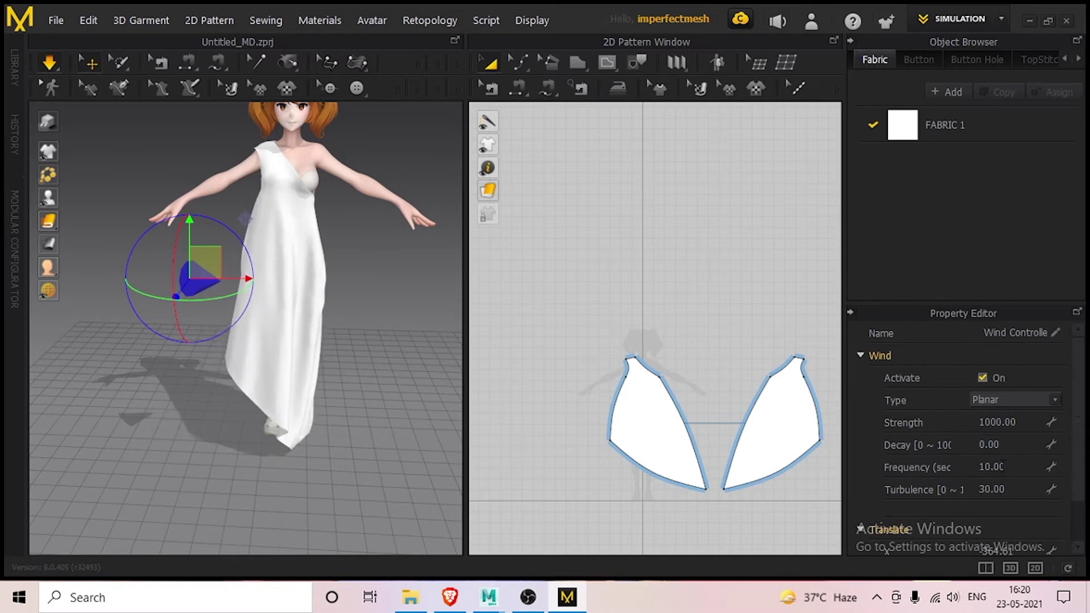
Adjust the wind controller's direction around its vertical axis and set its turbulence to 60.
{"action": "left_click_drag", "start_coordinate": [195, 300], "coordinate": [231, 300]}
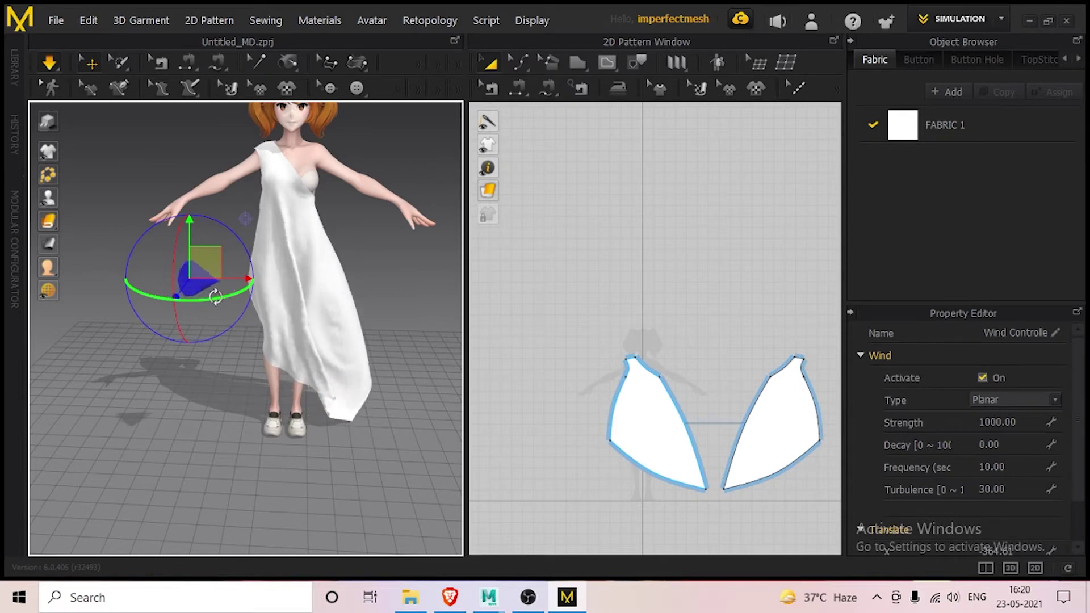
{"action": "left_click_drag", "start_coordinate": [221, 302], "coordinate": [181, 299]}
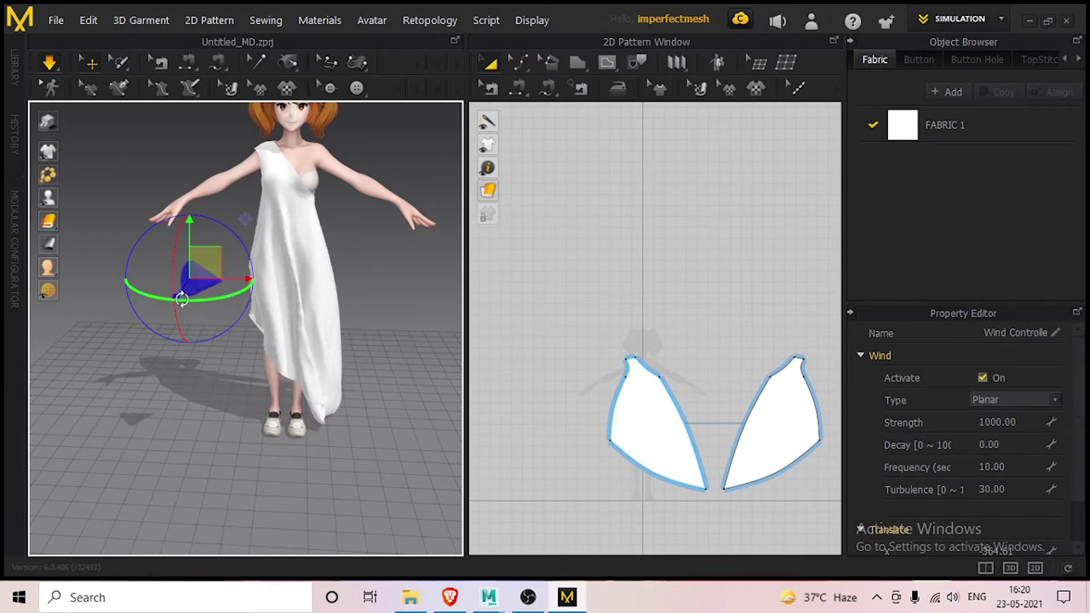
{"action": "left_click", "coordinate": [1004, 490]}
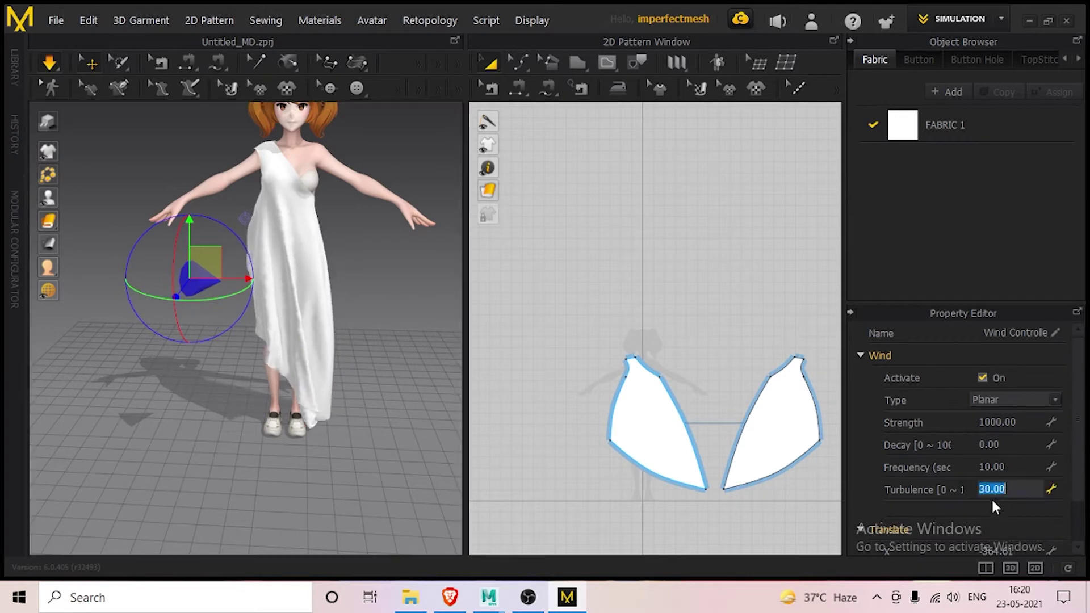
{"action": "type", "text": "6"}
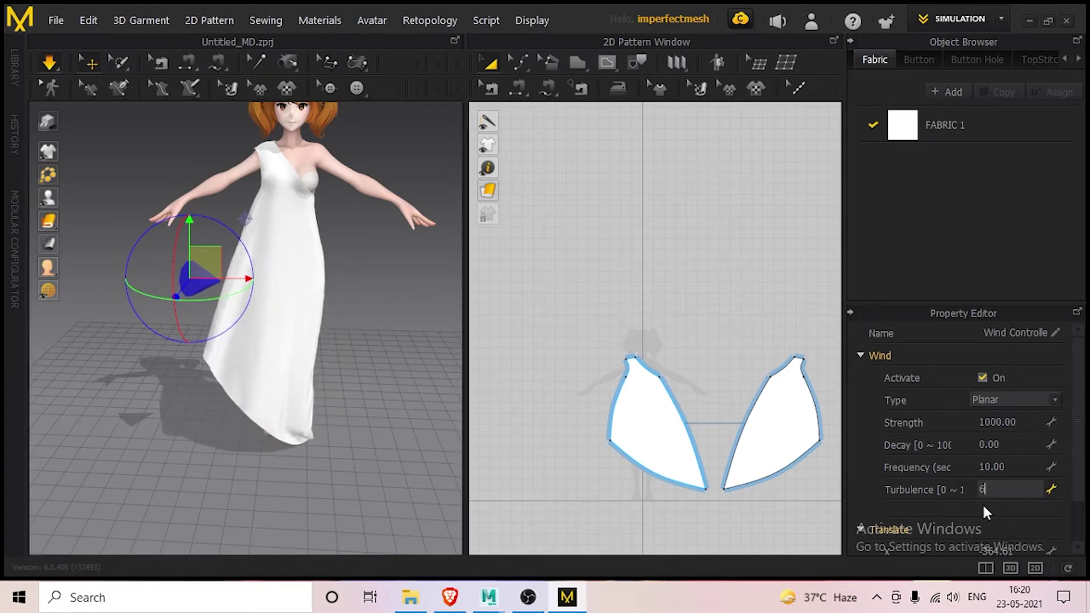
{"action": "type", "text": "0"}
{"action": "key", "text": "Return"}
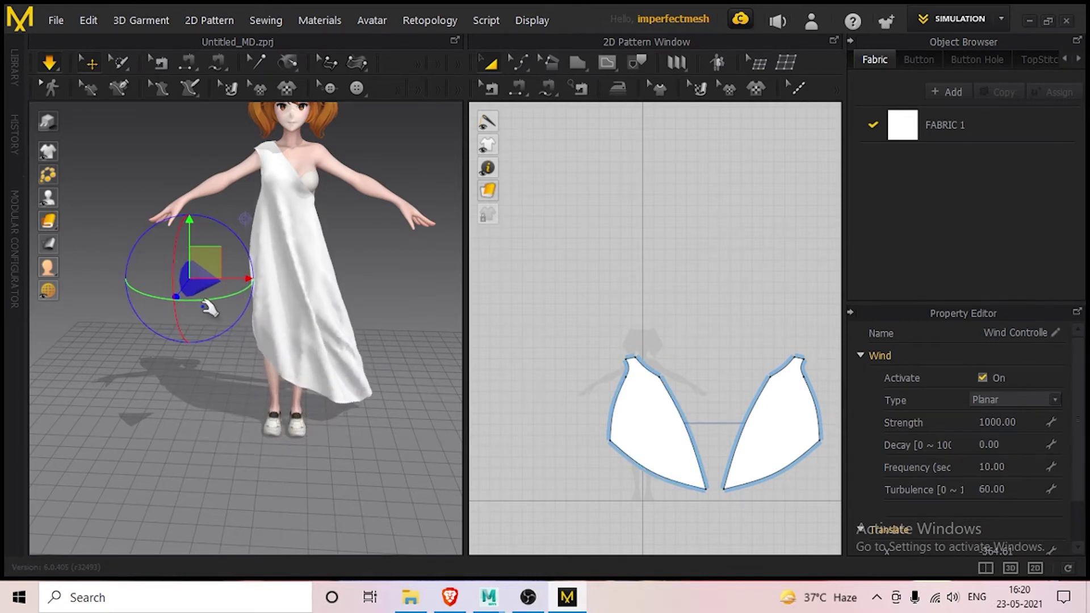
Examine the wind-blown skirt of the dress up close, and stop the simulation.
{"action": "scroll", "coordinate": [274, 301], "scroll_direction": "up", "scroll_amount": 4}
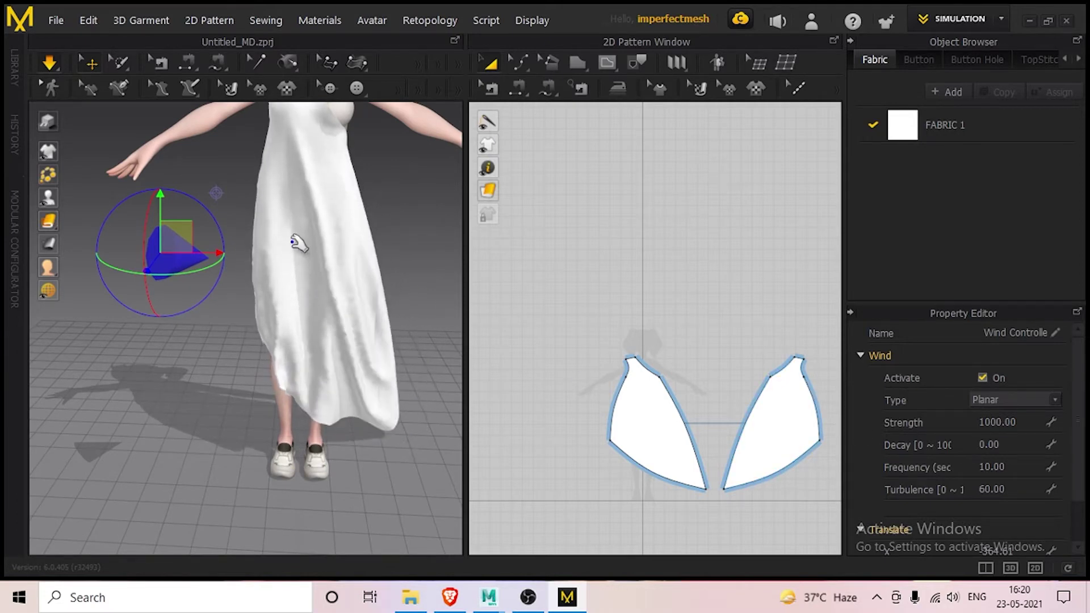
{"action": "scroll", "coordinate": [297, 262], "scroll_direction": "up", "scroll_amount": 3}
{"action": "scroll", "coordinate": [297, 263], "scroll_direction": "up", "scroll_amount": 3}
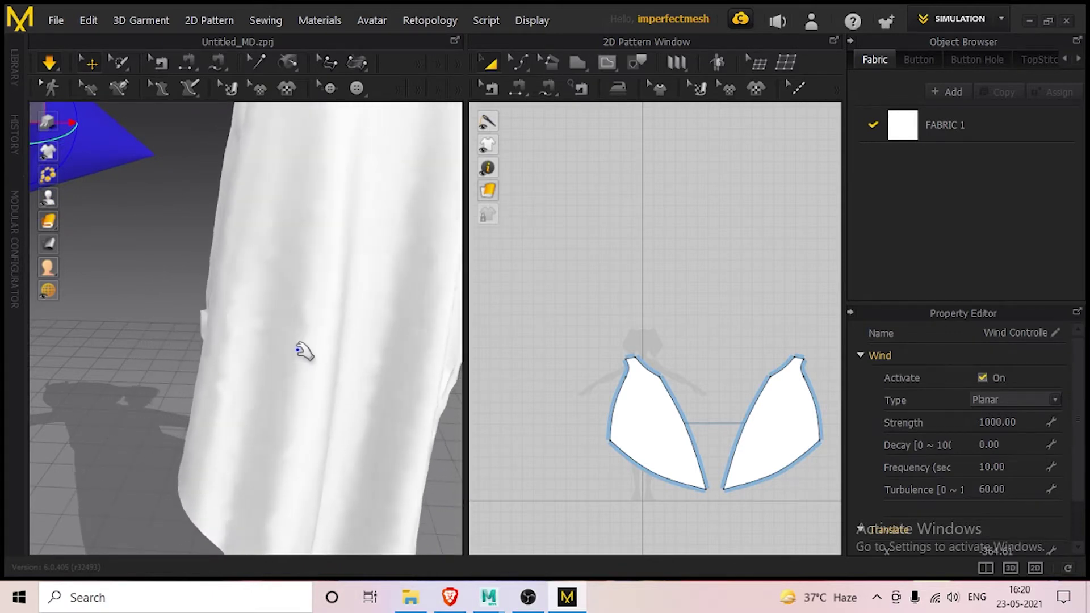
{"action": "scroll", "coordinate": [304, 342], "scroll_direction": "up", "scroll_amount": 2}
{"action": "scroll", "coordinate": [305, 339], "scroll_direction": "down", "scroll_amount": 5}
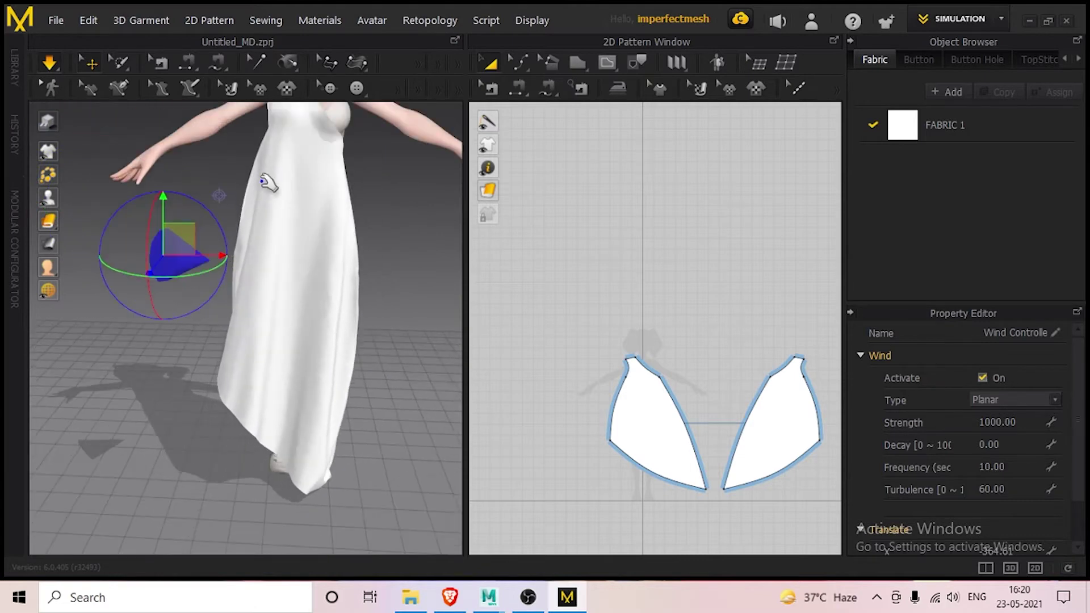
{"action": "left_click", "coordinate": [51, 63]}
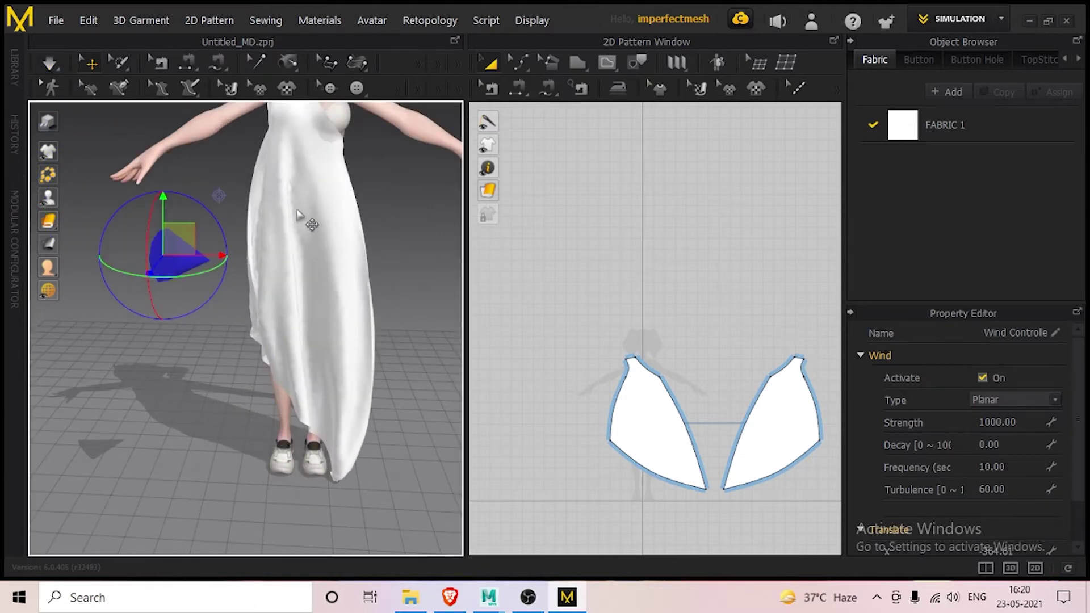
Resume the simulation and pull the front and back pieces into place at the open underarm so the dress covers the bust.
{"action": "left_click", "coordinate": [299, 216]}
{"action": "right_click_drag", "start_coordinate": [366, 213], "coordinate": [228, 172]}
{"action": "middle_click_drag", "start_coordinate": [227, 172], "coordinate": [134, 273]}
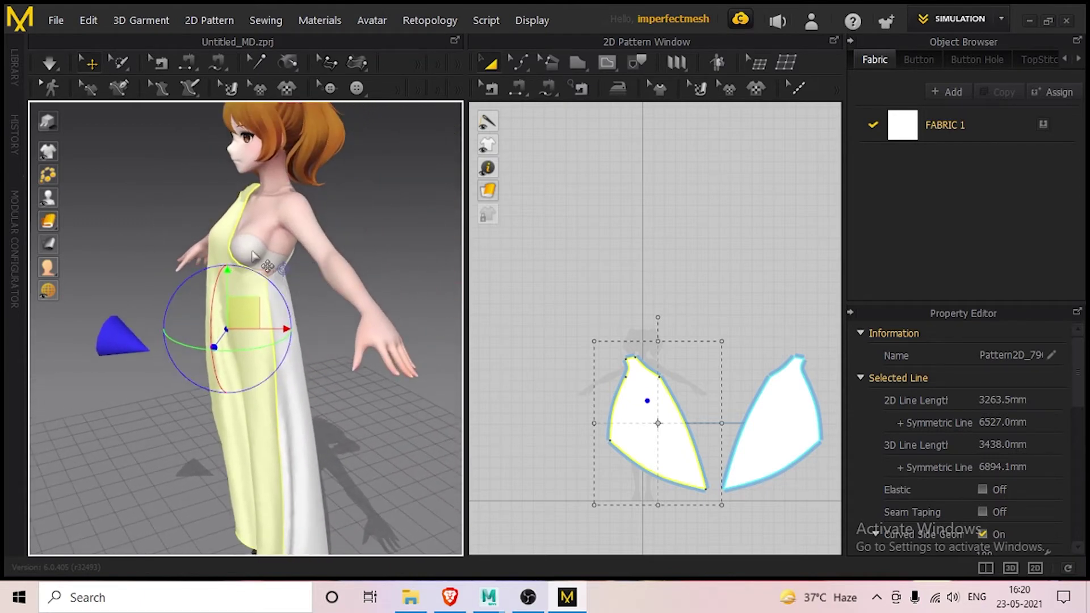
{"action": "left_click", "coordinate": [49, 62]}
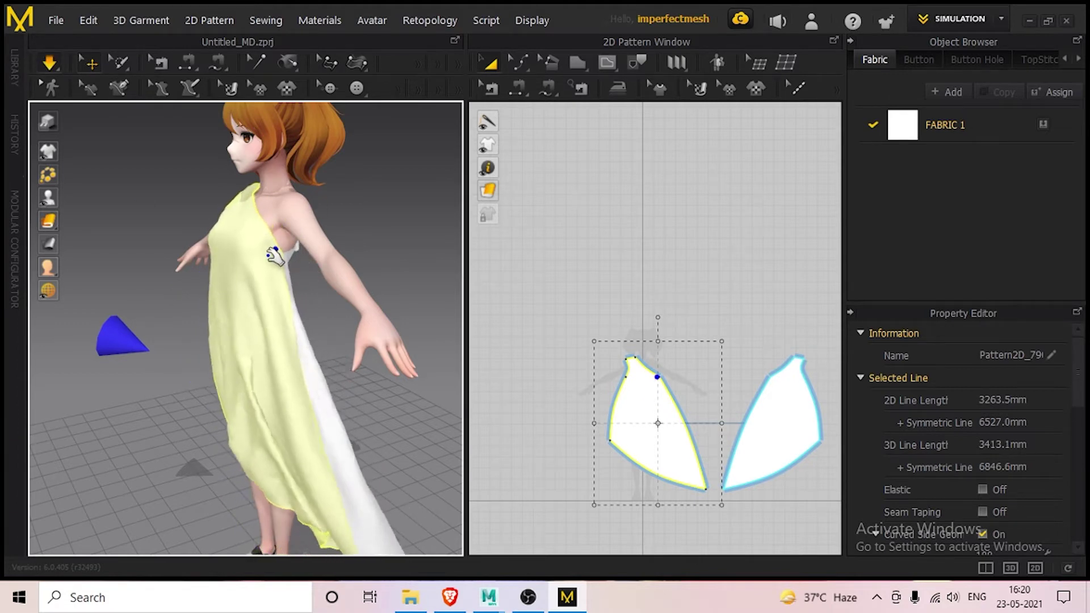
{"action": "left_click", "coordinate": [291, 243]}
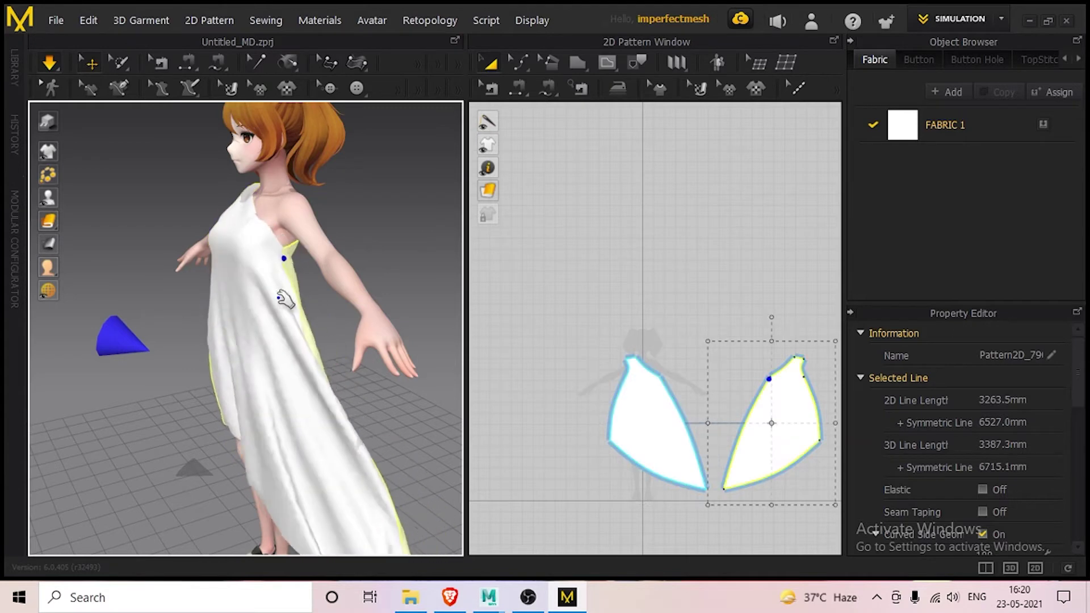
{"action": "right_click_drag", "start_coordinate": [340, 214], "coordinate": [134, 219]}
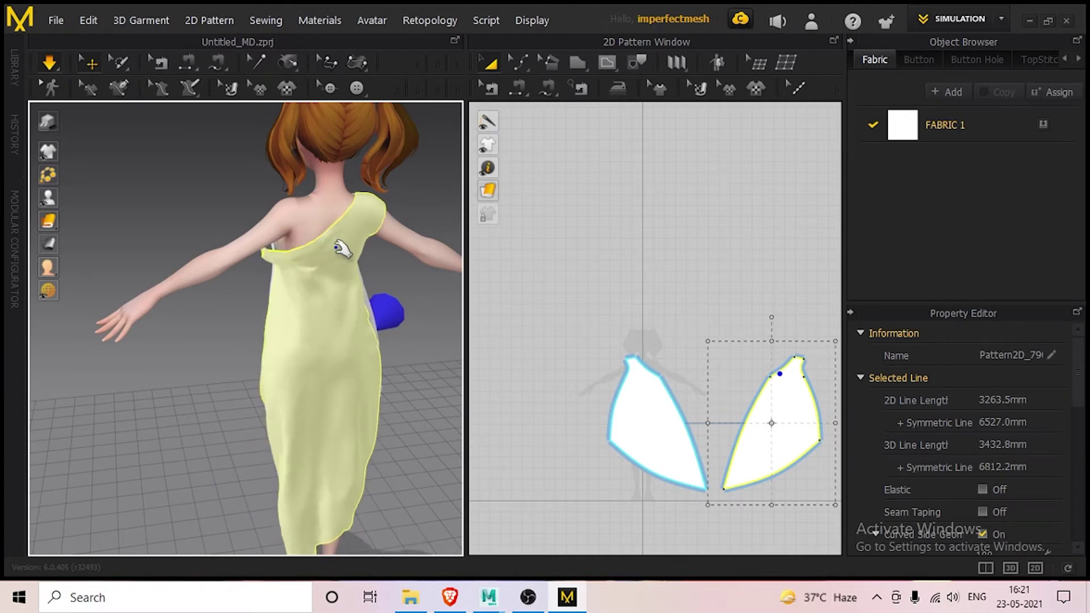
{"action": "right_click_drag", "start_coordinate": [158, 214], "coordinate": [314, 250]}
{"action": "left_click", "coordinate": [292, 291]}
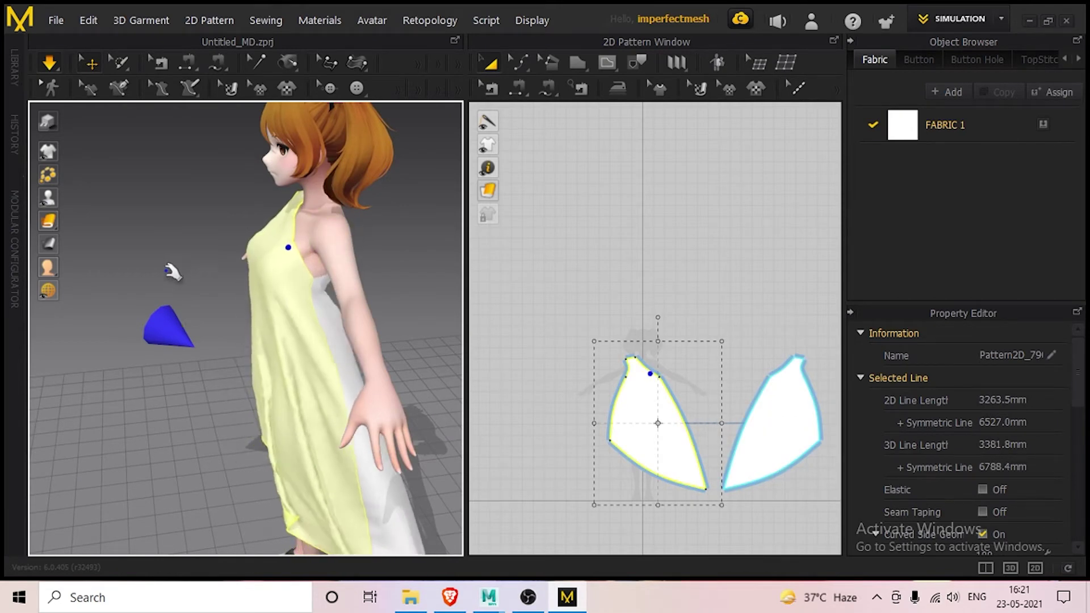
Examine the moving dress from the front and the selected front pattern's line properties.
{"action": "right_click_drag", "start_coordinate": [170, 273], "coordinate": [309, 234]}
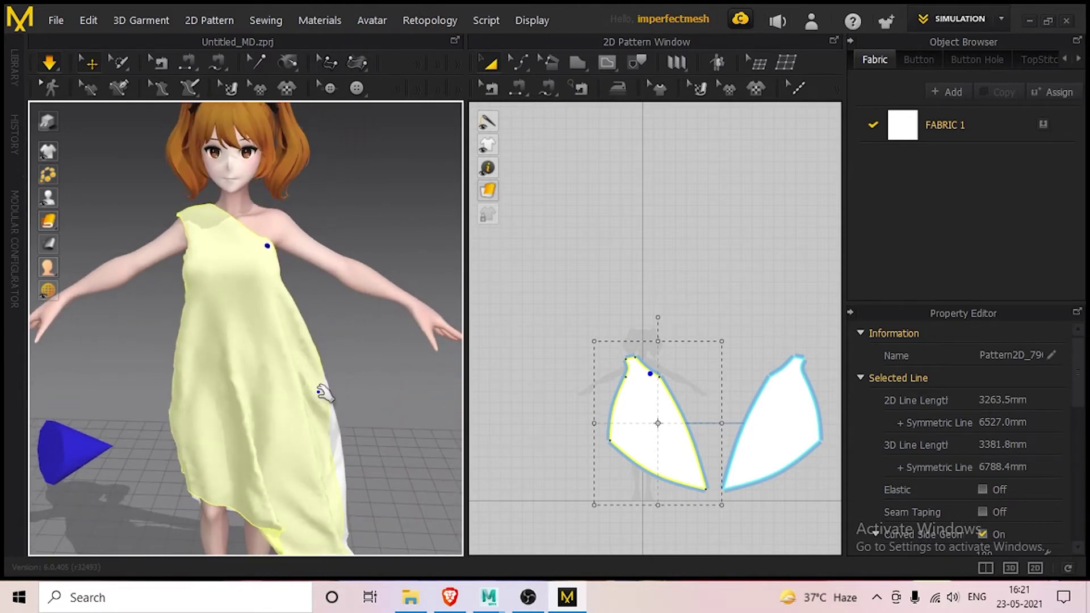
{"action": "scroll", "coordinate": [240, 448], "scroll_direction": "up", "scroll_amount": 5}
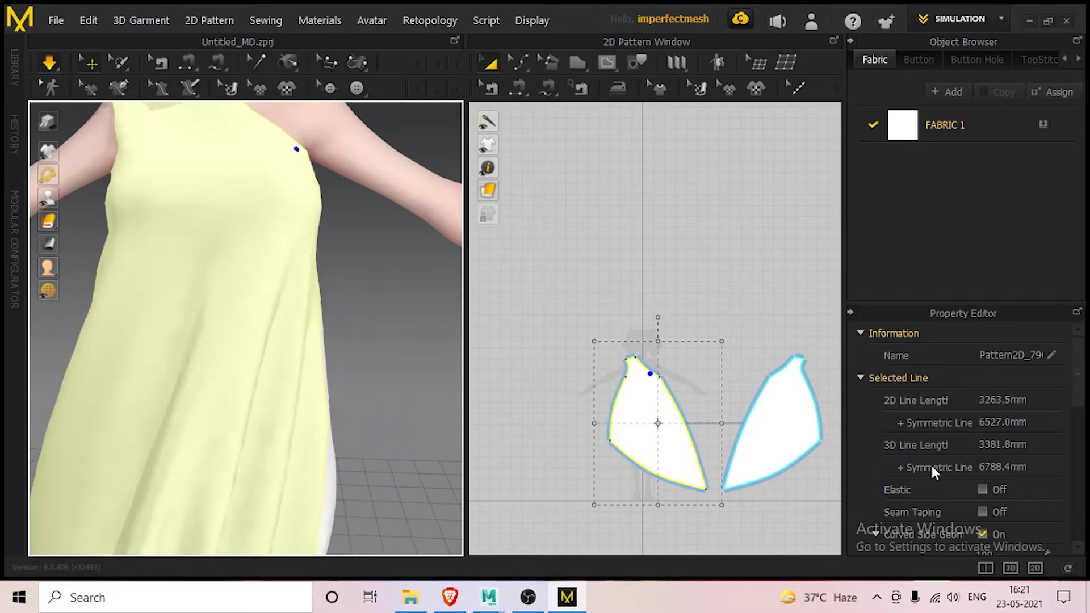
{"action": "scroll", "coordinate": [945, 441], "scroll_direction": "down", "scroll_amount": 3}
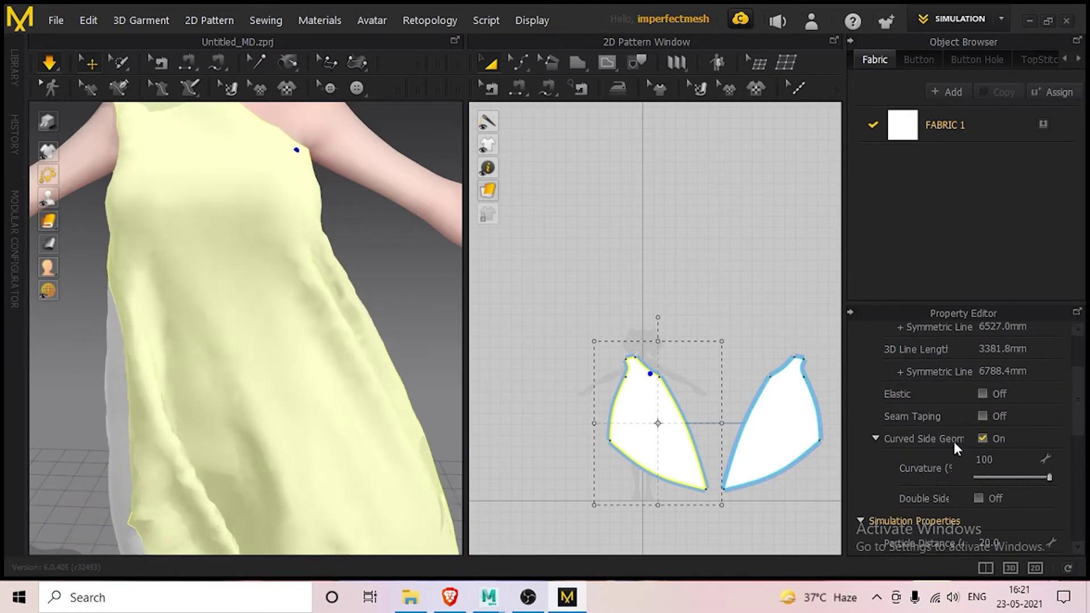
{"action": "scroll", "coordinate": [973, 441], "scroll_direction": "up", "scroll_amount": 3}
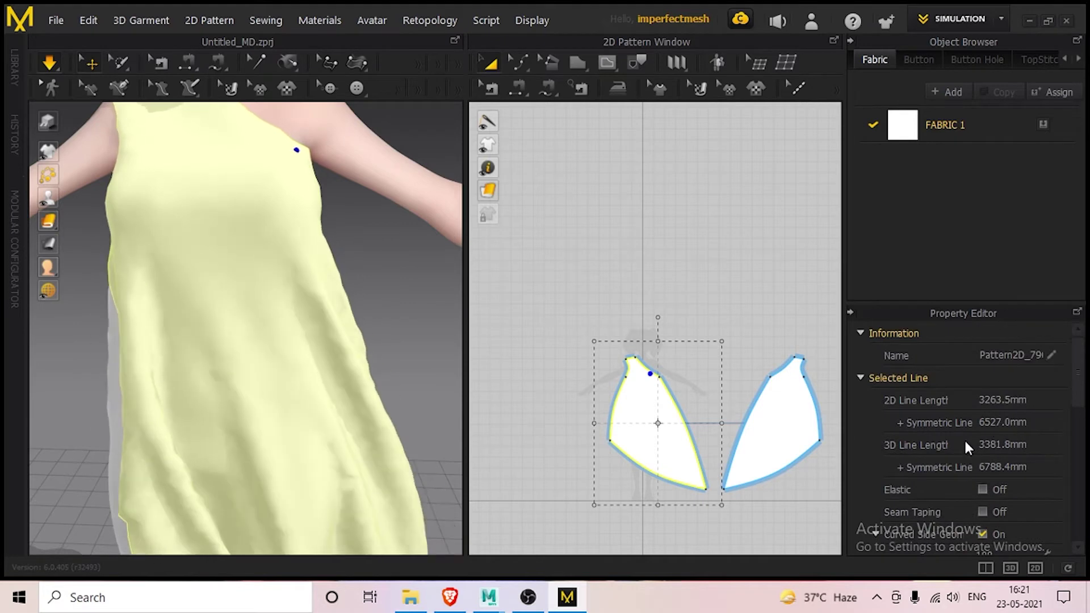
{"action": "scroll", "coordinate": [964, 439], "scroll_direction": "down", "scroll_amount": 2}
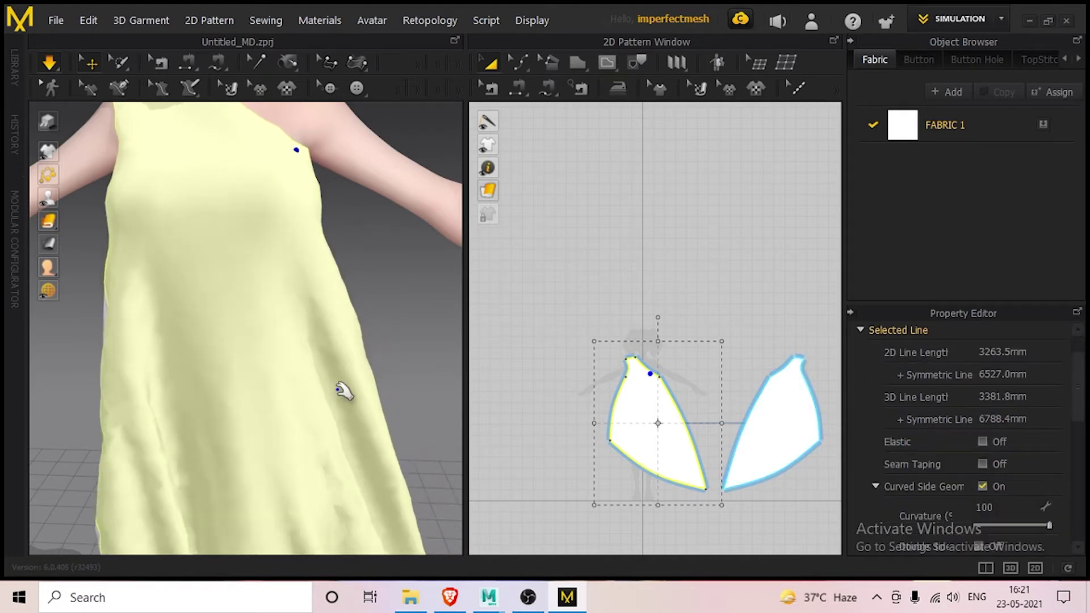
{"action": "scroll", "coordinate": [343, 397], "scroll_direction": "up", "scroll_amount": 2}
{"action": "scroll", "coordinate": [342, 403], "scroll_direction": "down", "scroll_amount": 5}
{"action": "scroll", "coordinate": [342, 406], "scroll_direction": "down", "scroll_amount": 3}
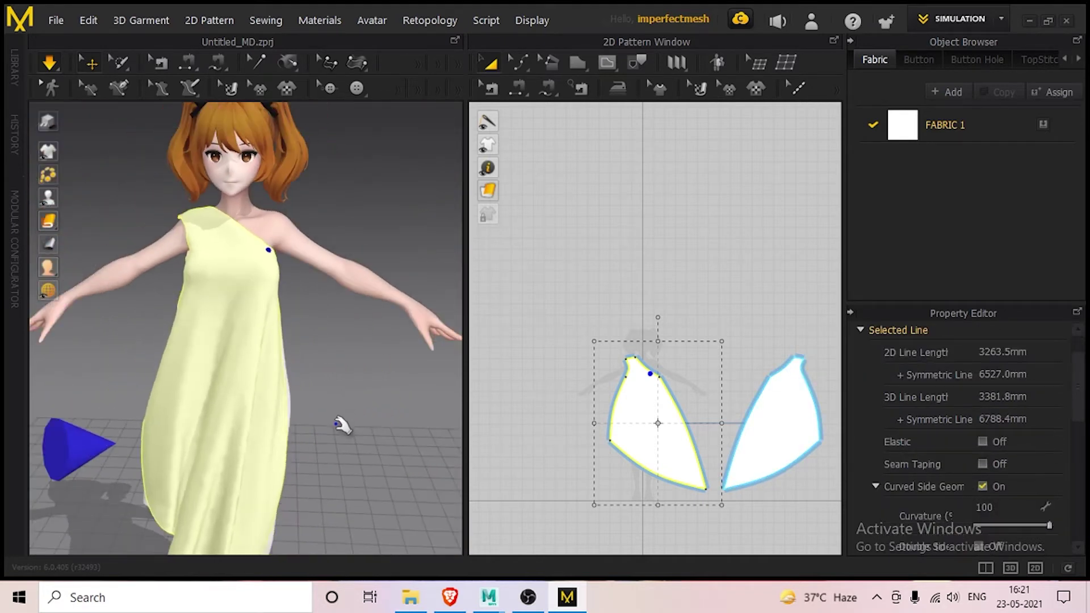
{"action": "scroll", "coordinate": [283, 424], "scroll_direction": "down", "scroll_amount": 2}
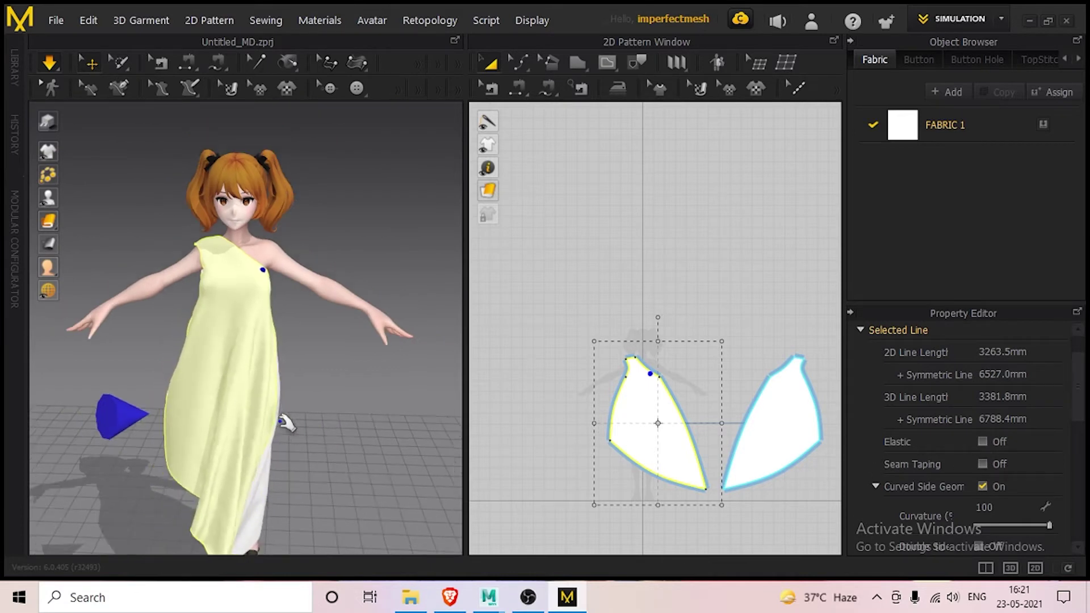
Try Elastic on the front pattern's outline, check how the dress gathers, and switch it off again.
{"action": "left_click", "coordinate": [982, 442]}
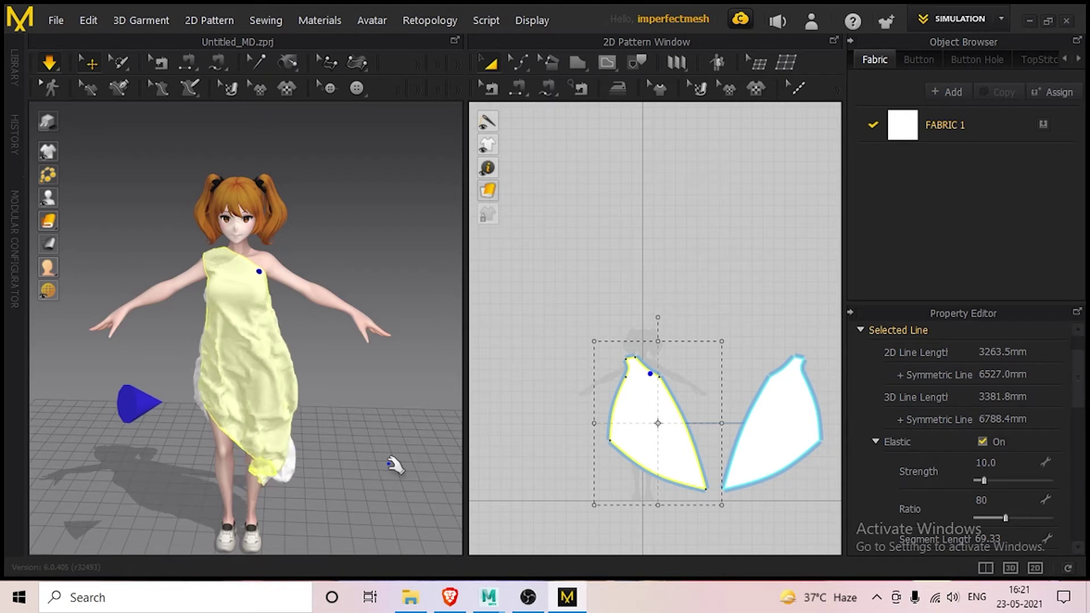
{"action": "right_click_drag", "start_coordinate": [399, 441], "coordinate": [372, 433]}
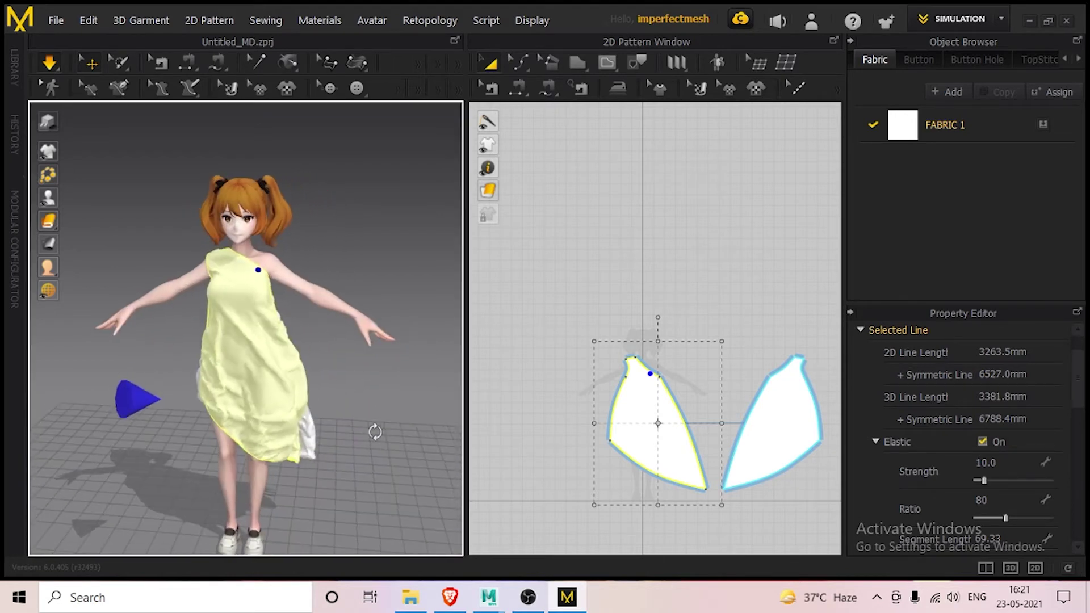
{"action": "left_click", "coordinate": [982, 441]}
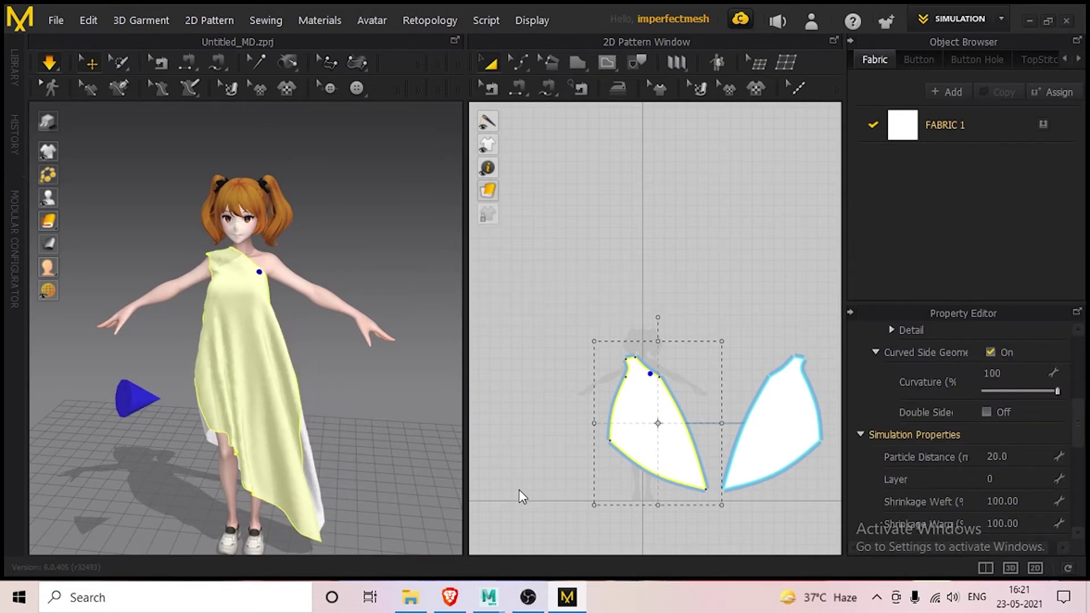
Apply seam taping to the front pattern's outline, and stop the simulation to inspect the taped edges.
{"action": "key", "text": "space"}
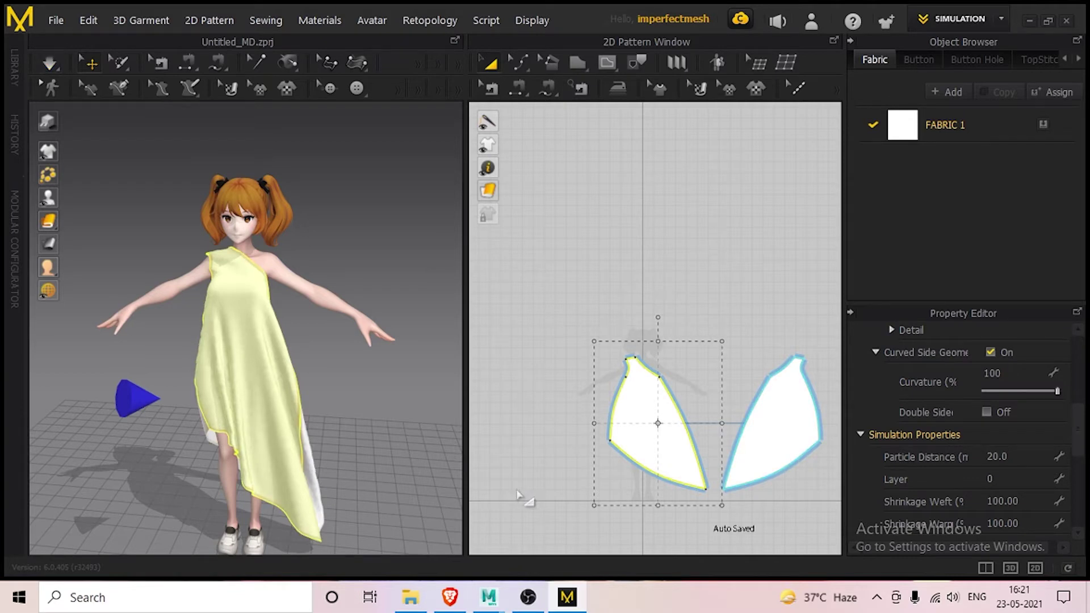
{"action": "right_click_drag", "start_coordinate": [318, 397], "coordinate": [406, 390]}
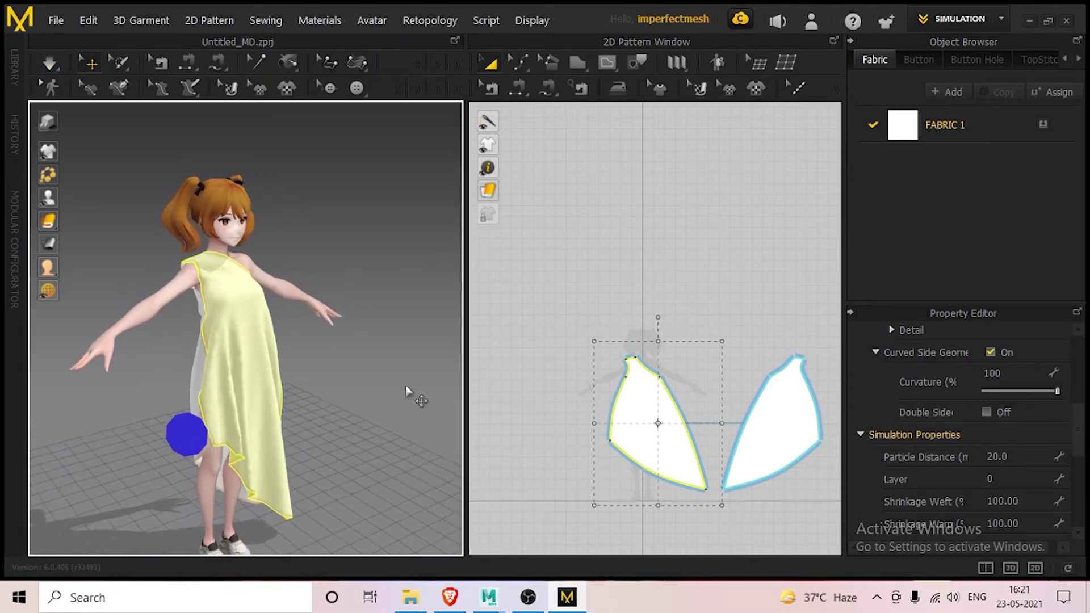
{"action": "scroll", "coordinate": [178, 377], "scroll_direction": "up", "scroll_amount": 10}
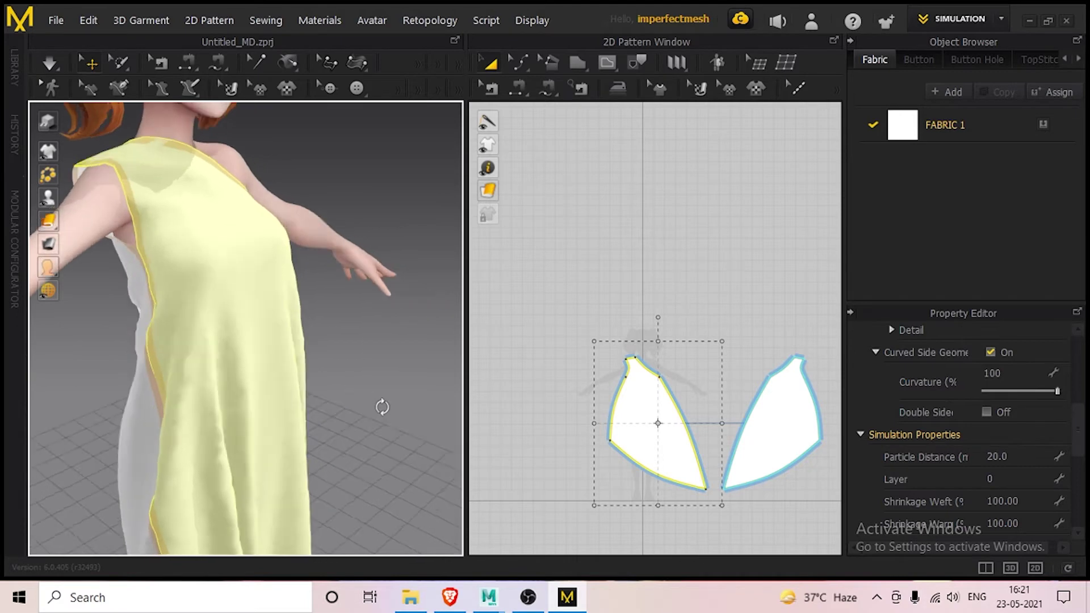
{"action": "scroll", "coordinate": [382, 408], "scroll_direction": "up", "scroll_amount": 2}
{"action": "right_click_drag", "start_coordinate": [433, 382], "coordinate": [362, 372]}
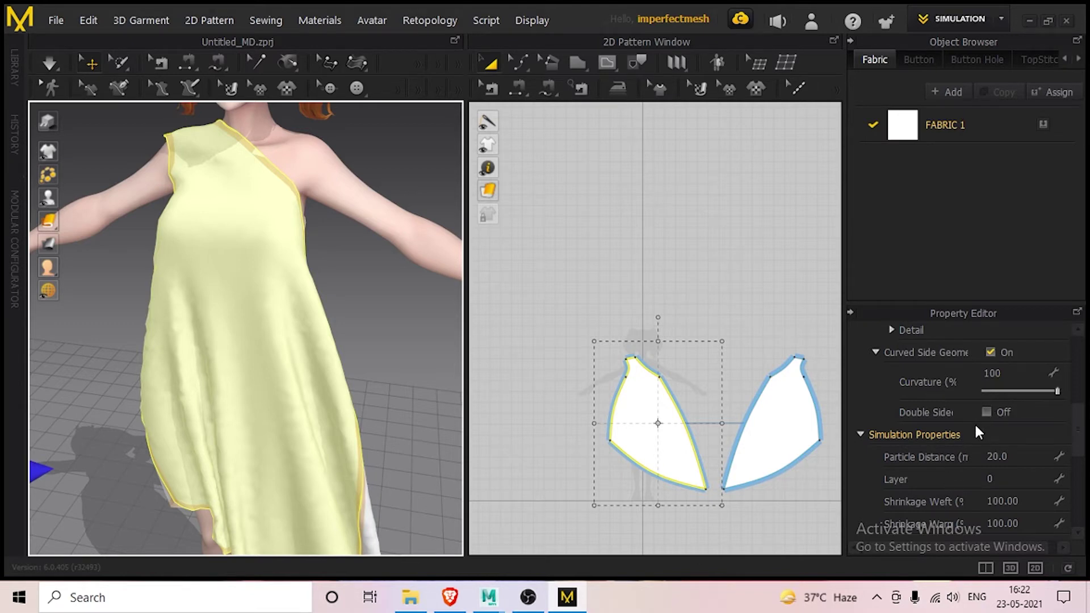
Set the front pattern's seam taping width to 20 mm.
{"action": "scroll", "coordinate": [974, 422], "scroll_direction": "up", "scroll_amount": 3}
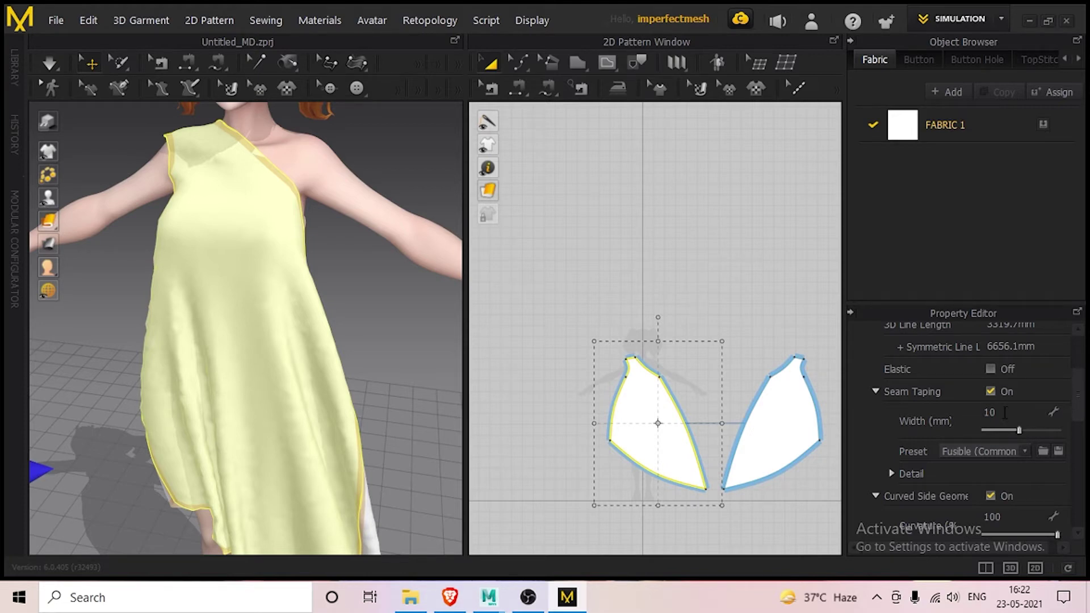
{"action": "left_click", "coordinate": [984, 411]}
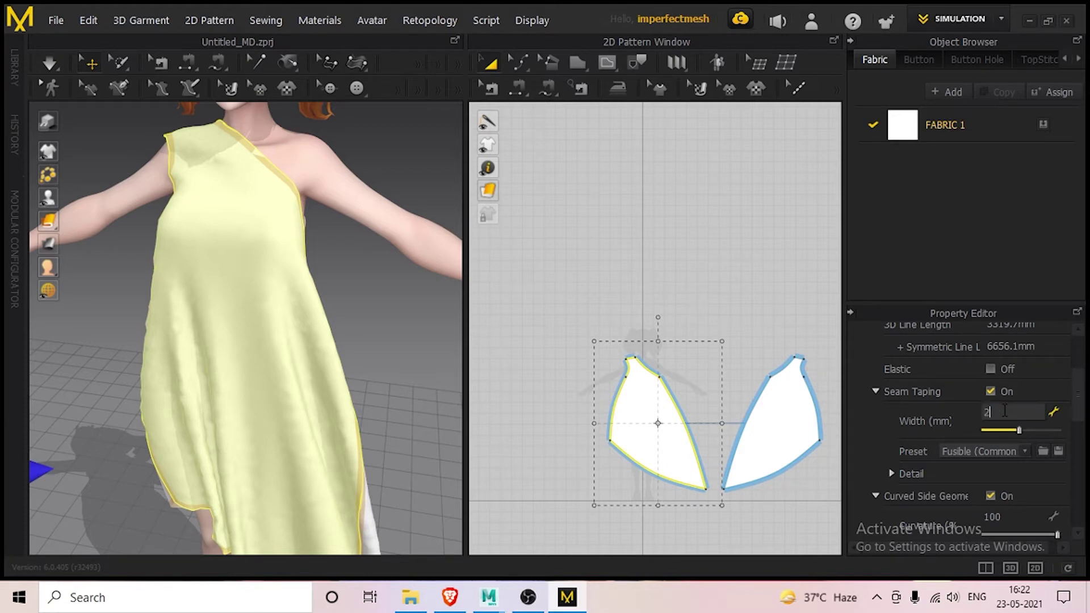
{"action": "type", "text": "20"}
{"action": "key", "text": "Return"}
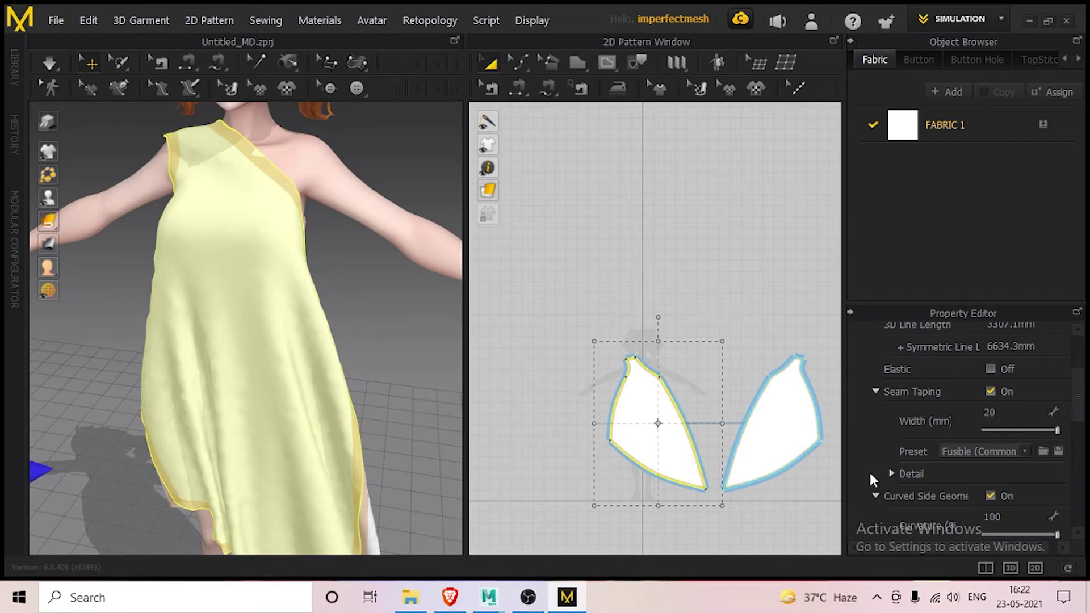
{"action": "scroll", "coordinate": [863, 443], "scroll_direction": "down", "scroll_amount": 4}
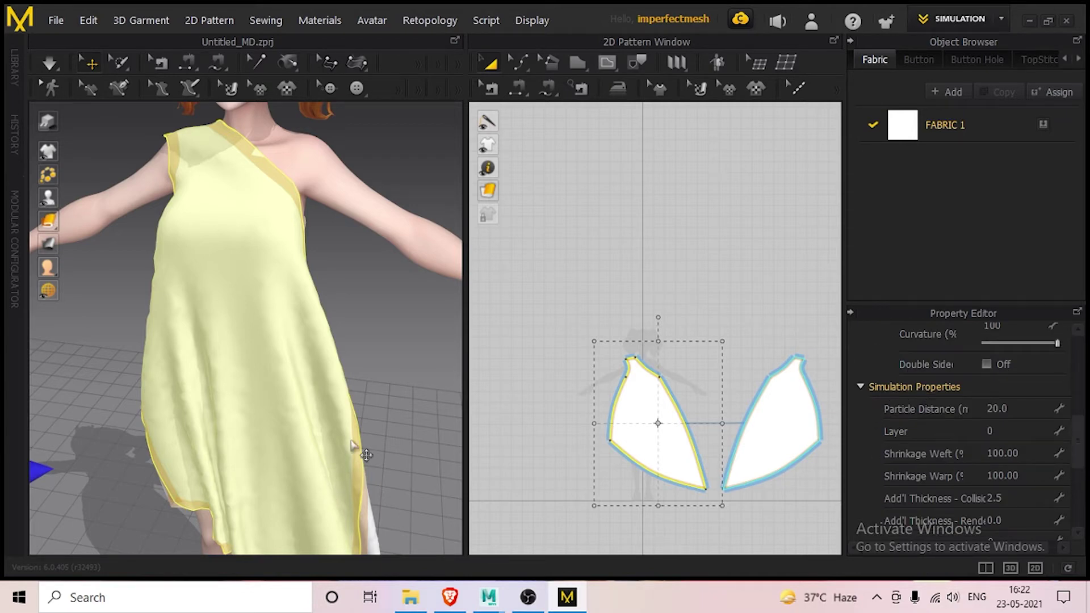
Restart the simulation and check how the taped dress moves from the front.
{"action": "scroll", "coordinate": [394, 407], "scroll_direction": "up", "scroll_amount": 2}
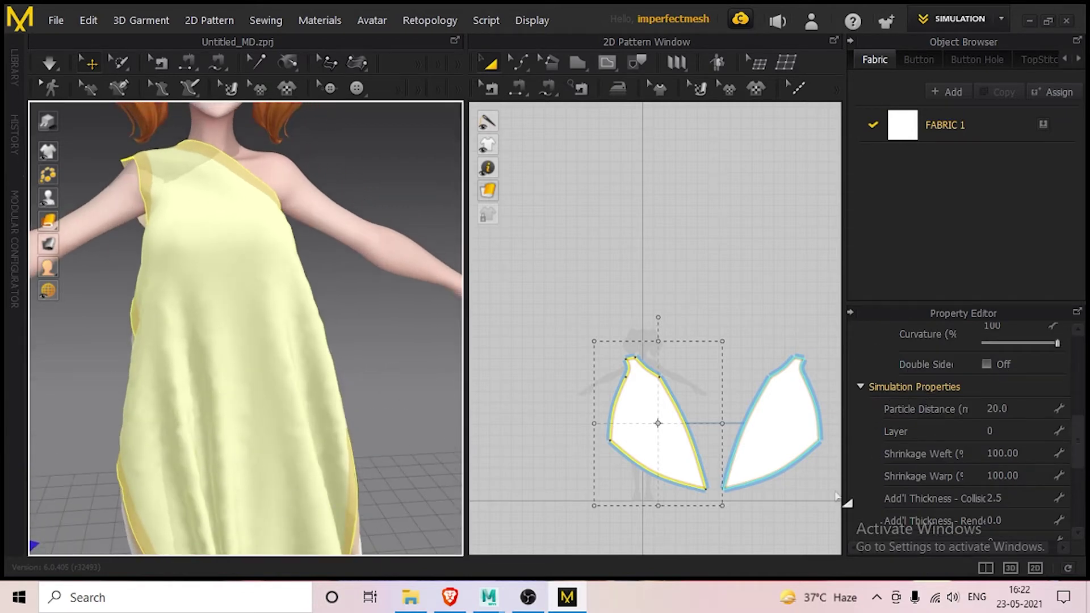
{"action": "left_click", "coordinate": [1017, 407]}
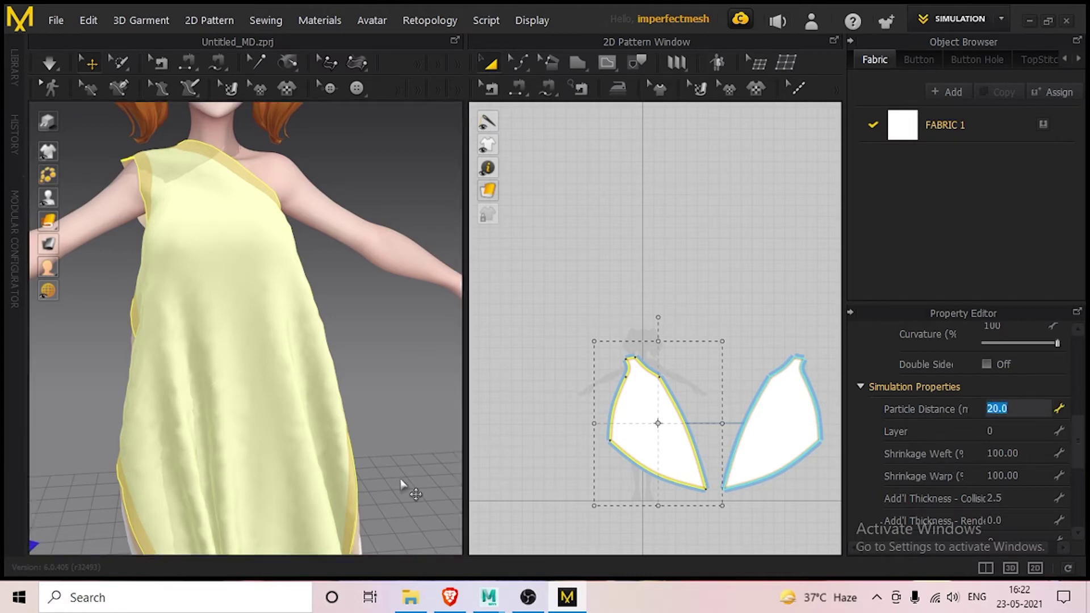
{"action": "left_click", "coordinate": [50, 60]}
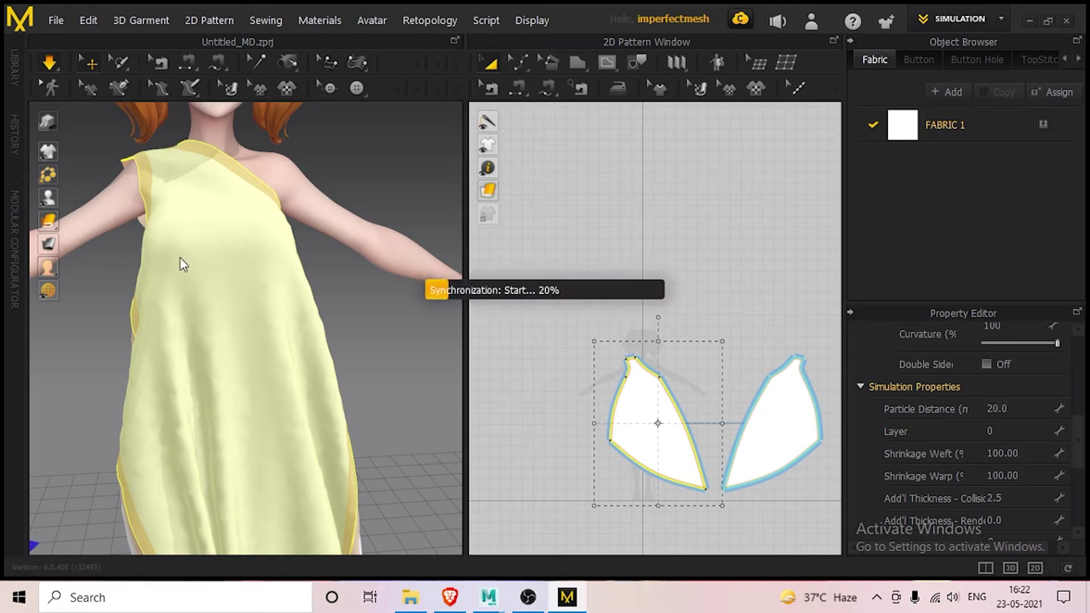
{"action": "scroll", "coordinate": [278, 377], "scroll_direction": "down", "scroll_amount": 6}
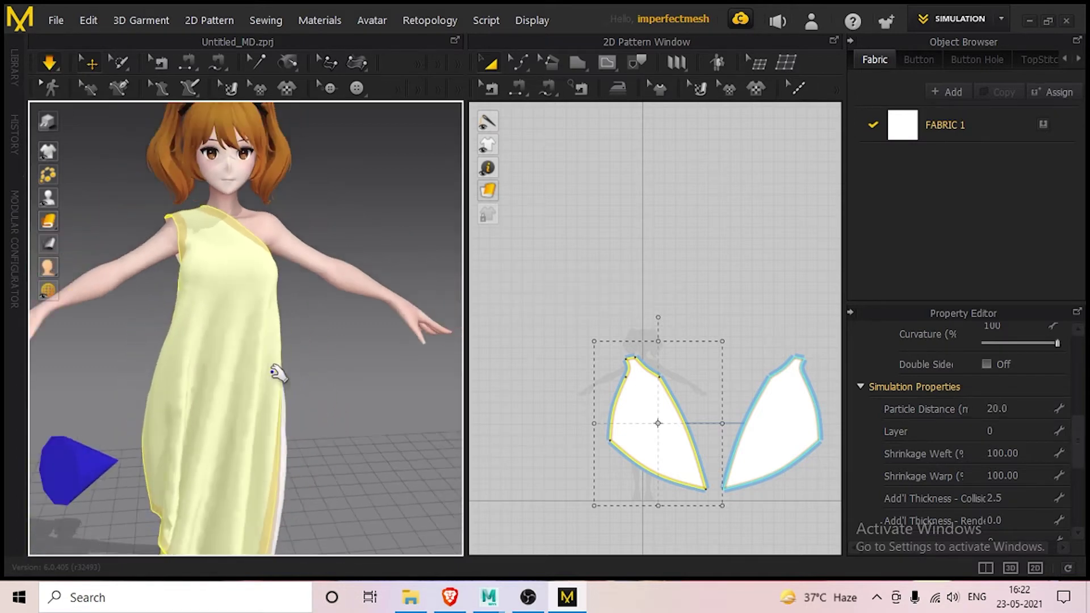
{"action": "right_click_drag", "start_coordinate": [305, 391], "coordinate": [272, 390]}
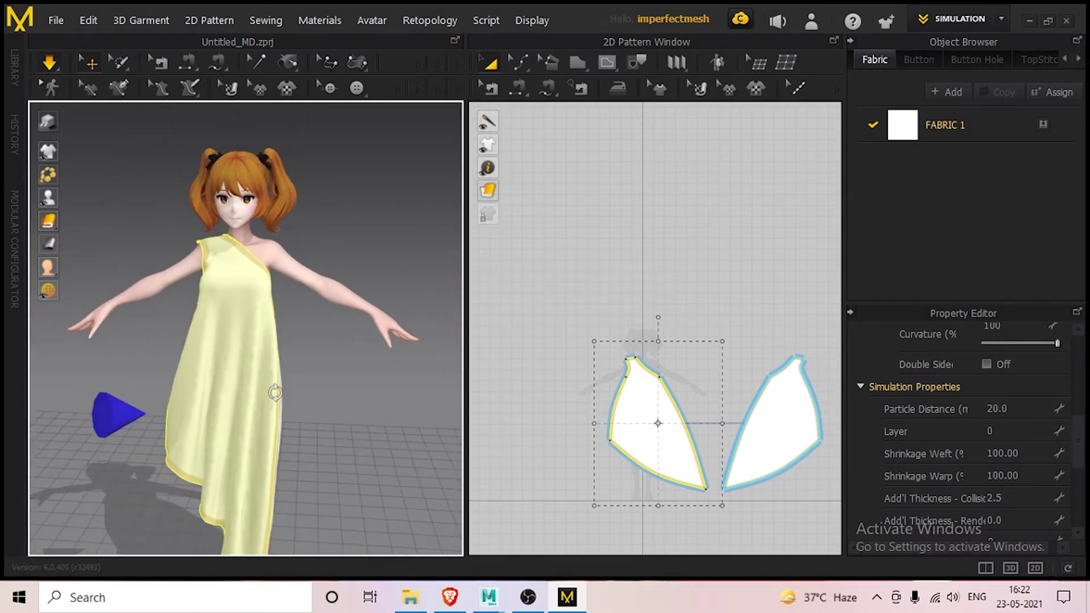
Set the front pattern's particle distance to 10 and simulate the dress with the finer mesh.
{"action": "left_click", "coordinate": [997, 409]}
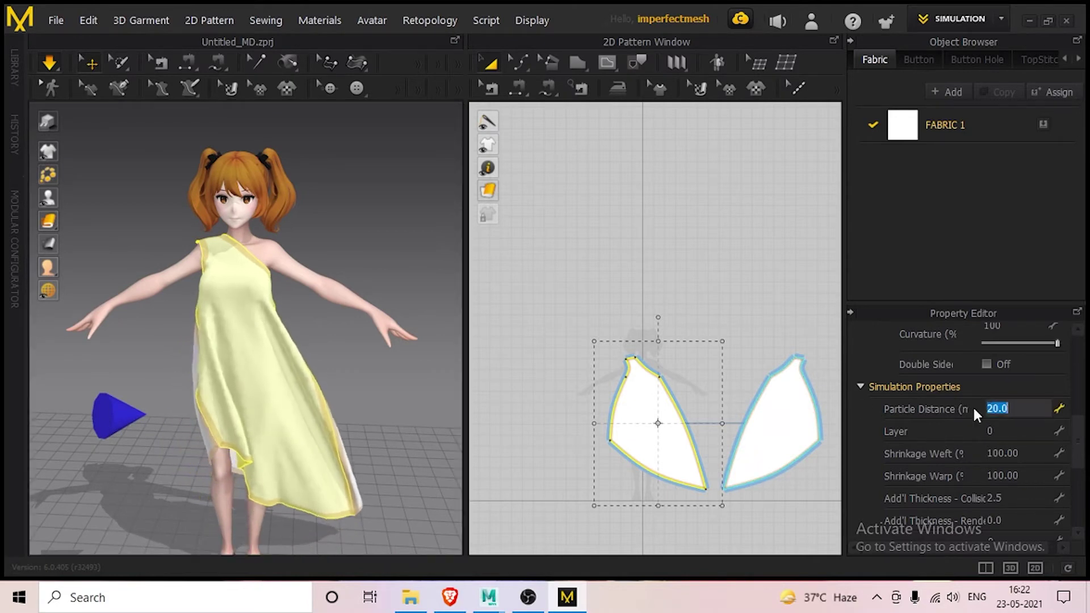
{"action": "type", "text": "10"}
{"action": "key", "text": "Return"}
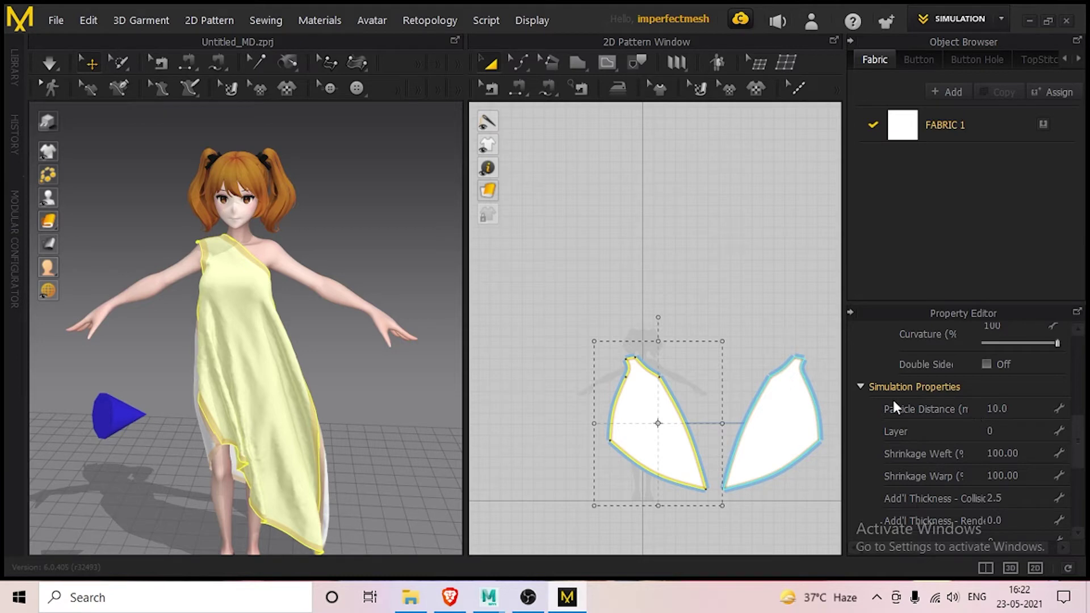
{"action": "left_click", "coordinate": [48, 62]}
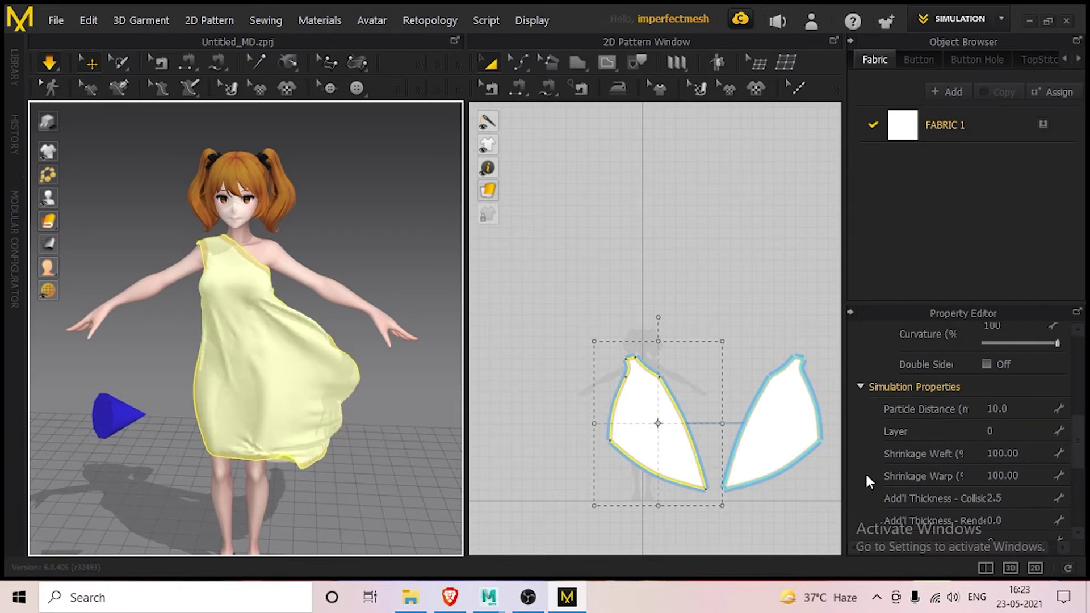
Try pressure on the front pattern down to -9, and reset it to 0 with the simulation stopped.
{"action": "scroll", "coordinate": [865, 474], "scroll_direction": "down", "scroll_amount": 4}
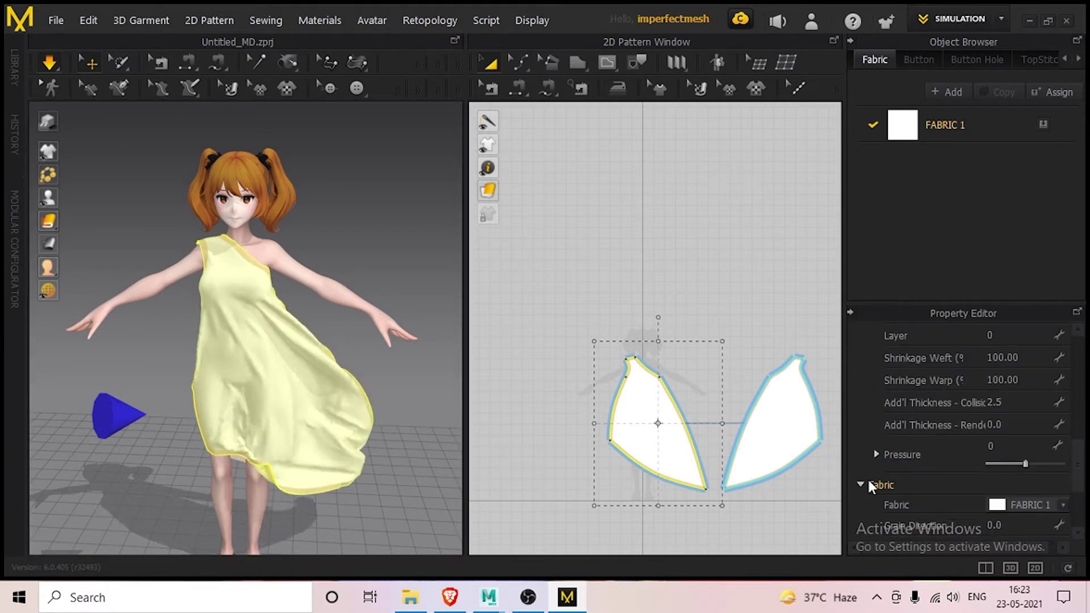
{"action": "scroll", "coordinate": [867, 478], "scroll_direction": "down", "scroll_amount": 2}
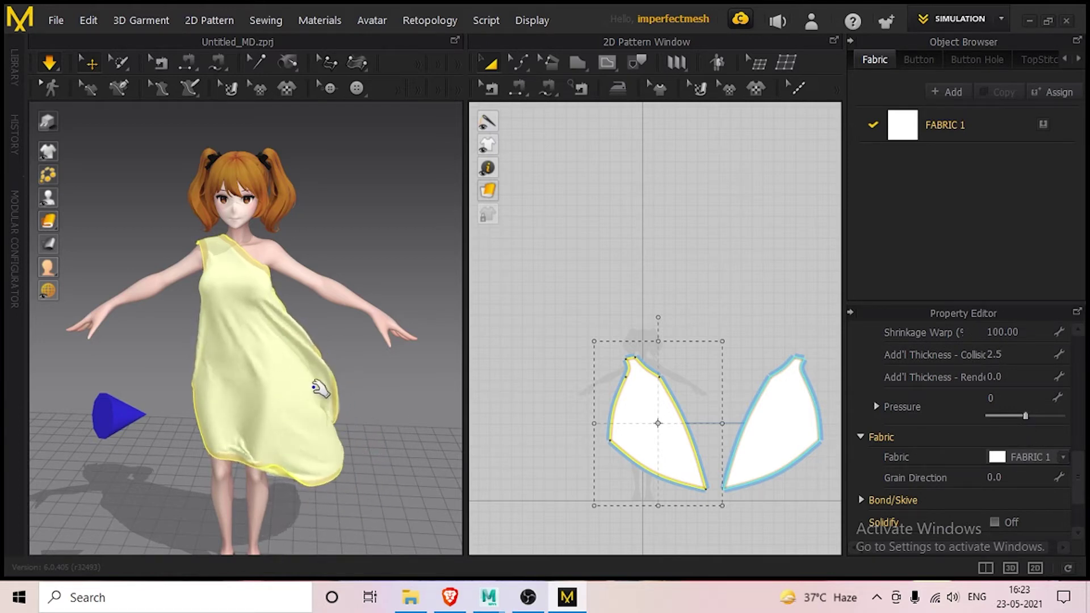
{"action": "left_click", "coordinate": [1026, 415]}
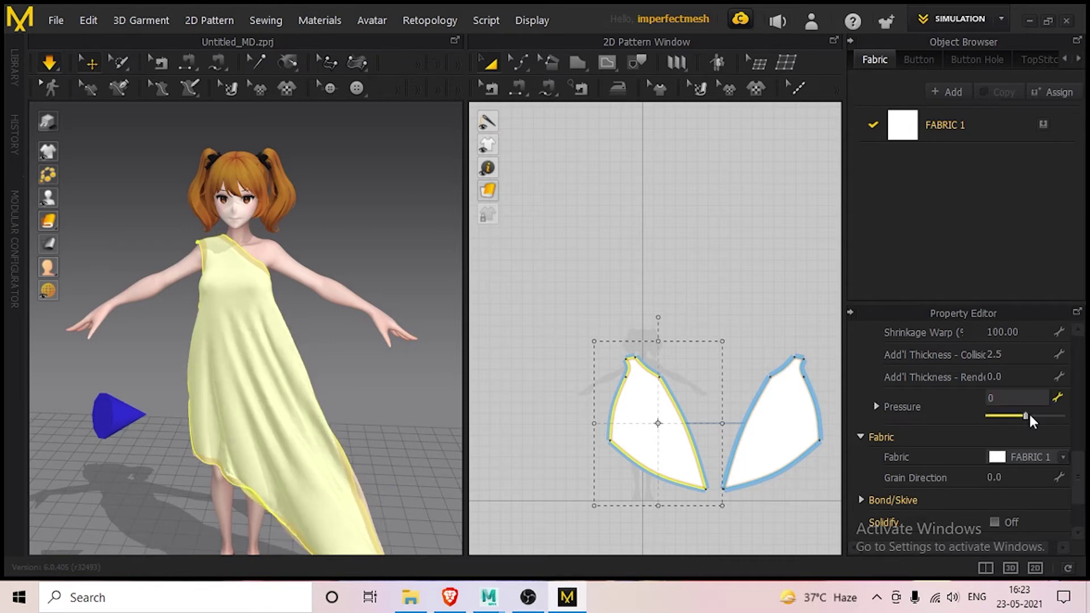
{"action": "left_click_drag", "start_coordinate": [1029, 416], "coordinate": [1036, 415]}
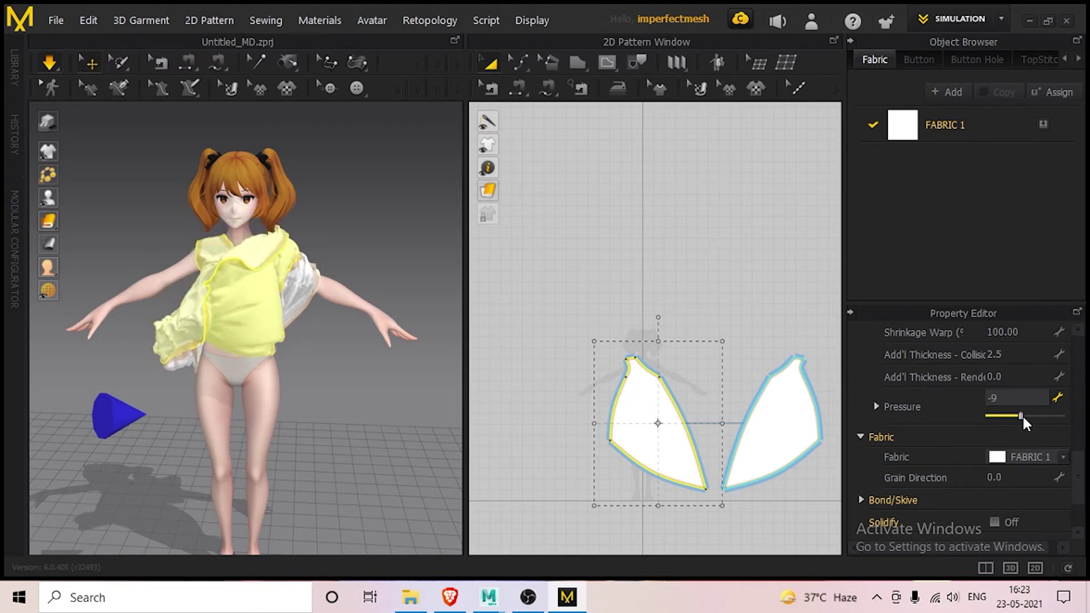
{"action": "left_click", "coordinate": [49, 62]}
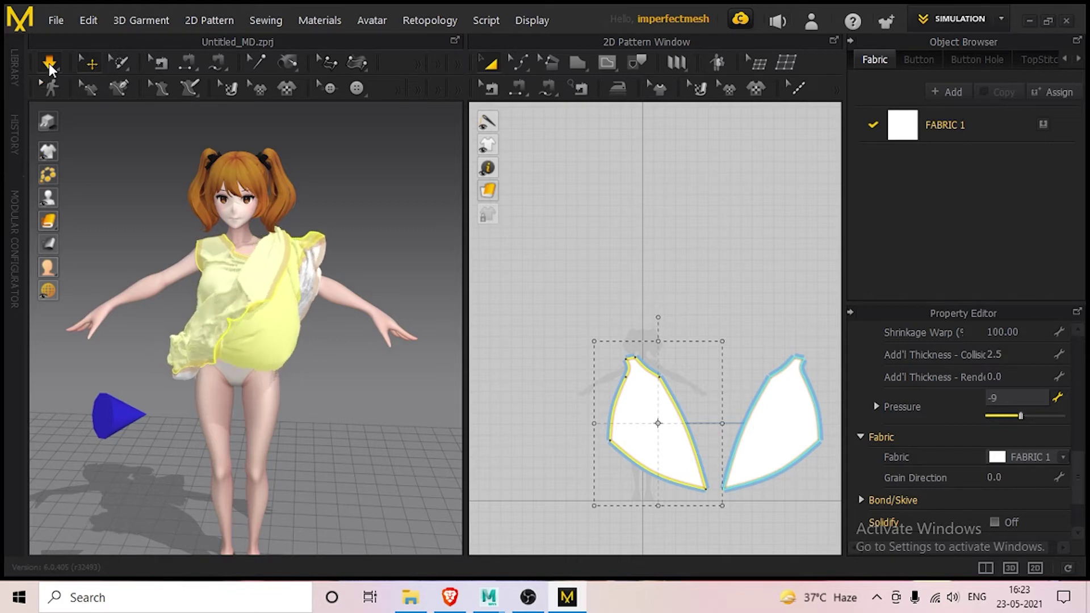
{"action": "left_click", "coordinate": [1007, 397]}
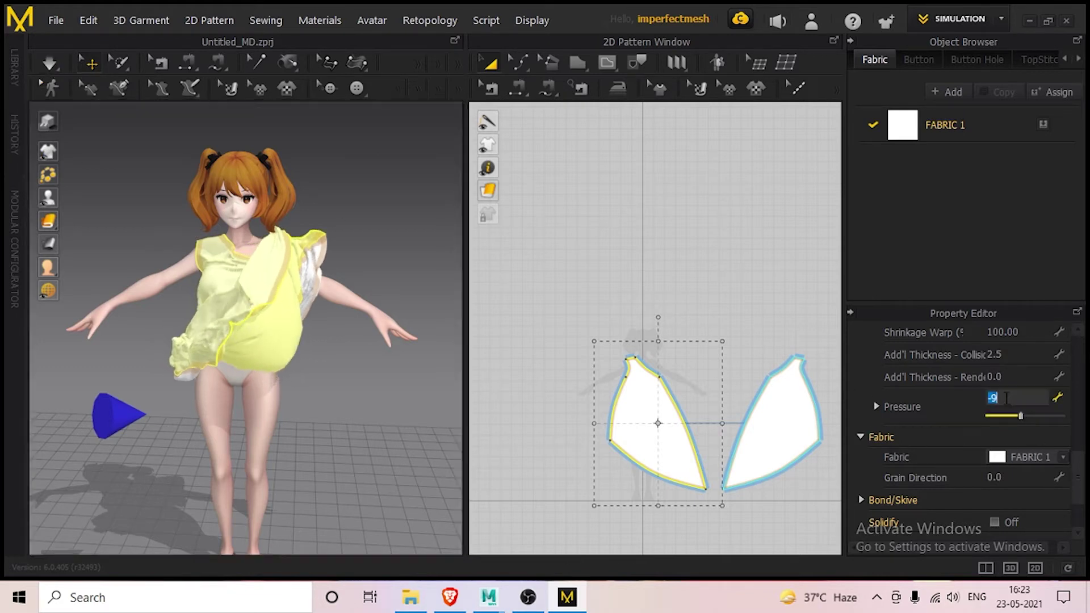
{"action": "key", "text": "Return"}
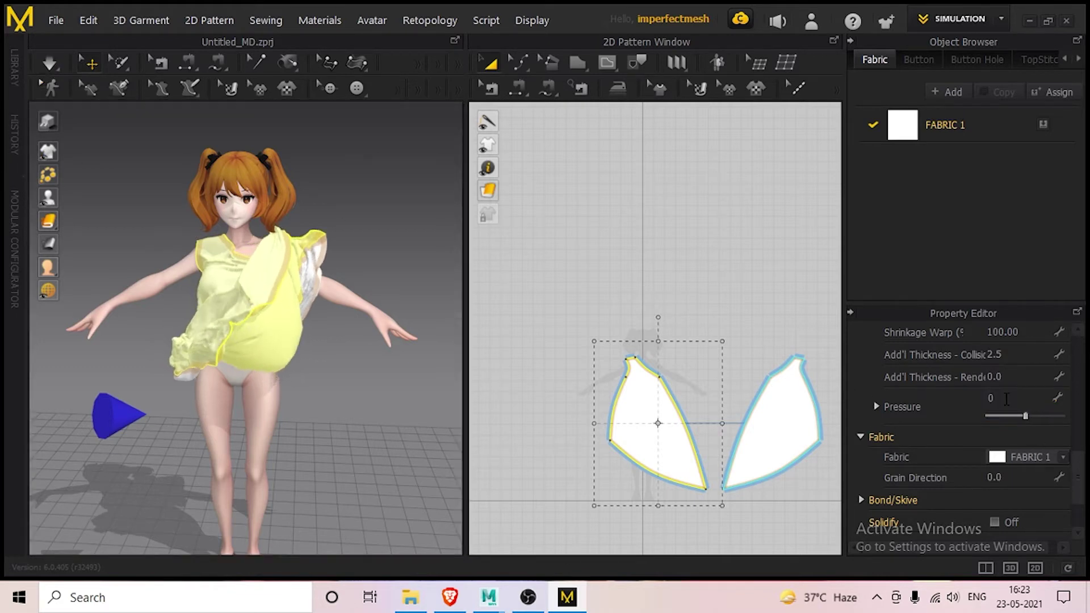
Resume the simulation and pull the tangled fabric down from the avatar's arm so the dress hangs freely.
{"action": "left_click", "coordinate": [48, 63]}
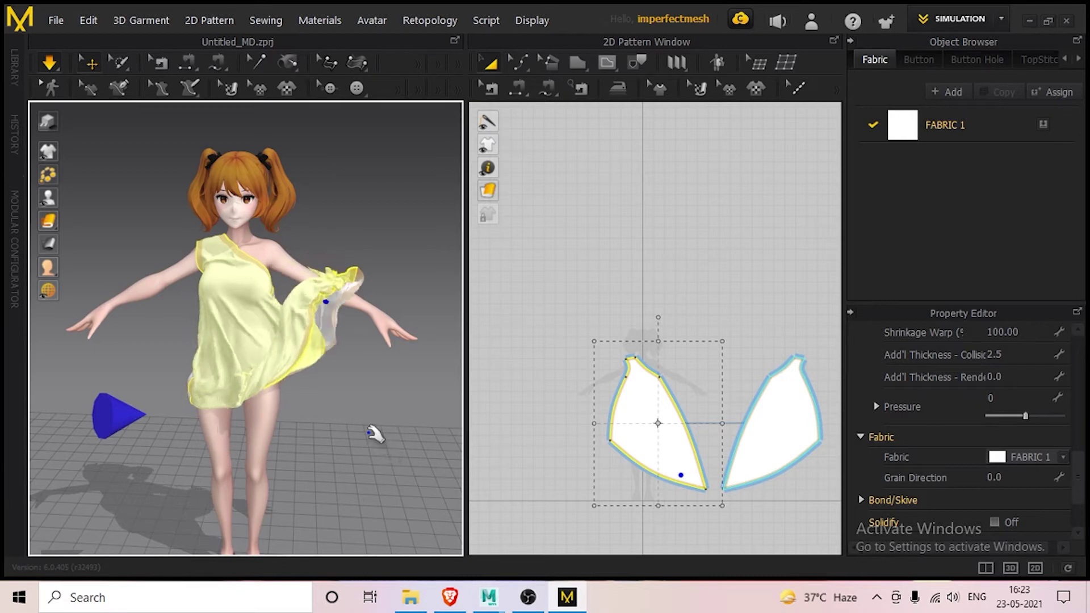
{"action": "left_click", "coordinate": [352, 294]}
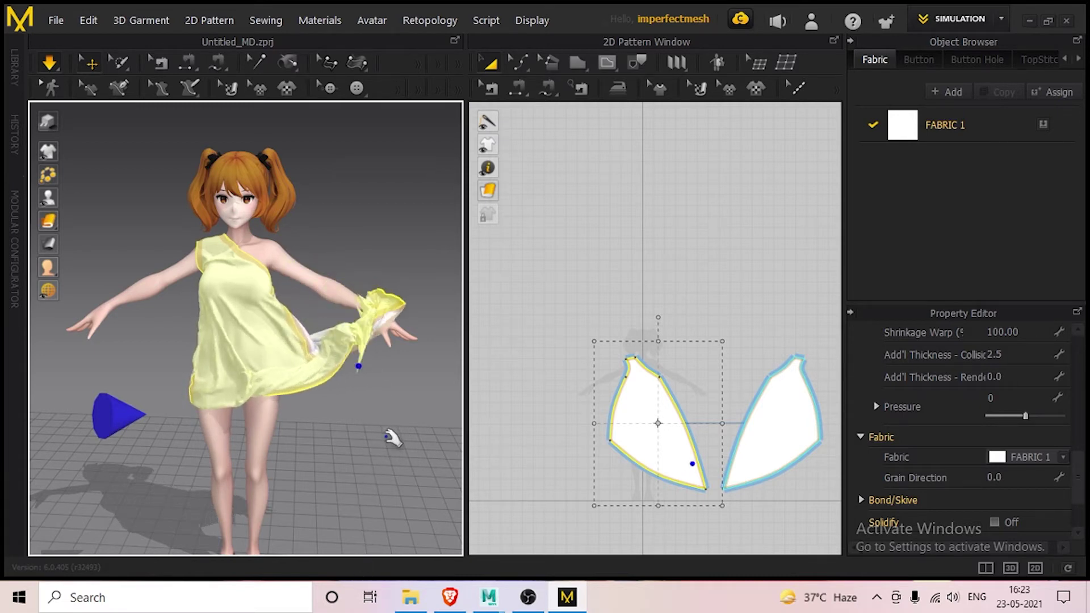
{"action": "left_click", "coordinate": [401, 317]}
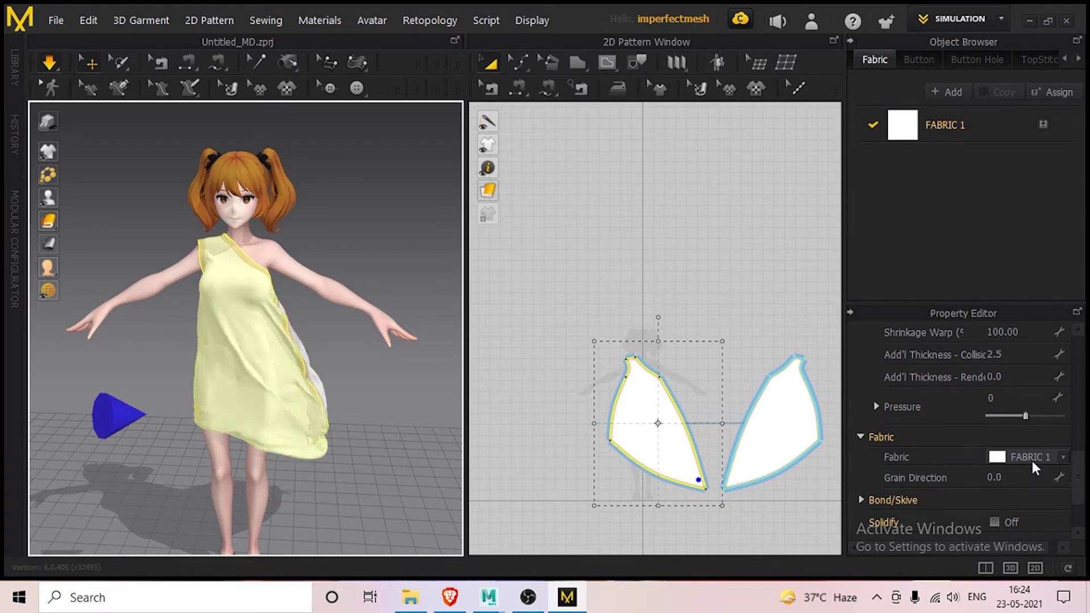
Apply the golden_european_cloth_highdefinition_picture_5_169555 image from the Desktop as the texture of FABRIC 1.
{"action": "left_click", "coordinate": [1004, 458]}
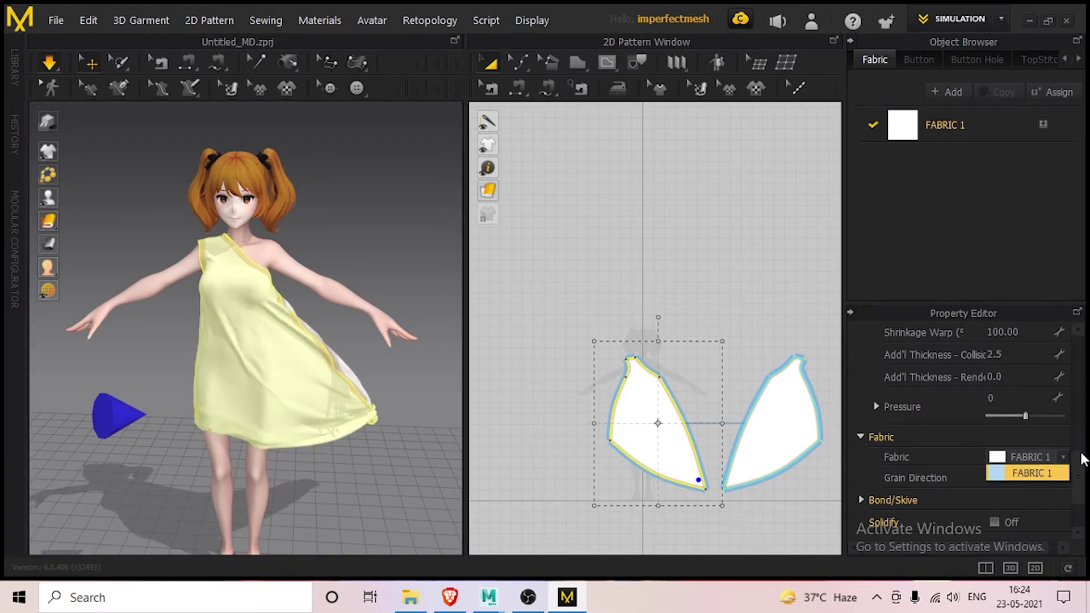
{"action": "left_click_drag", "start_coordinate": [1083, 459], "coordinate": [1083, 482]}
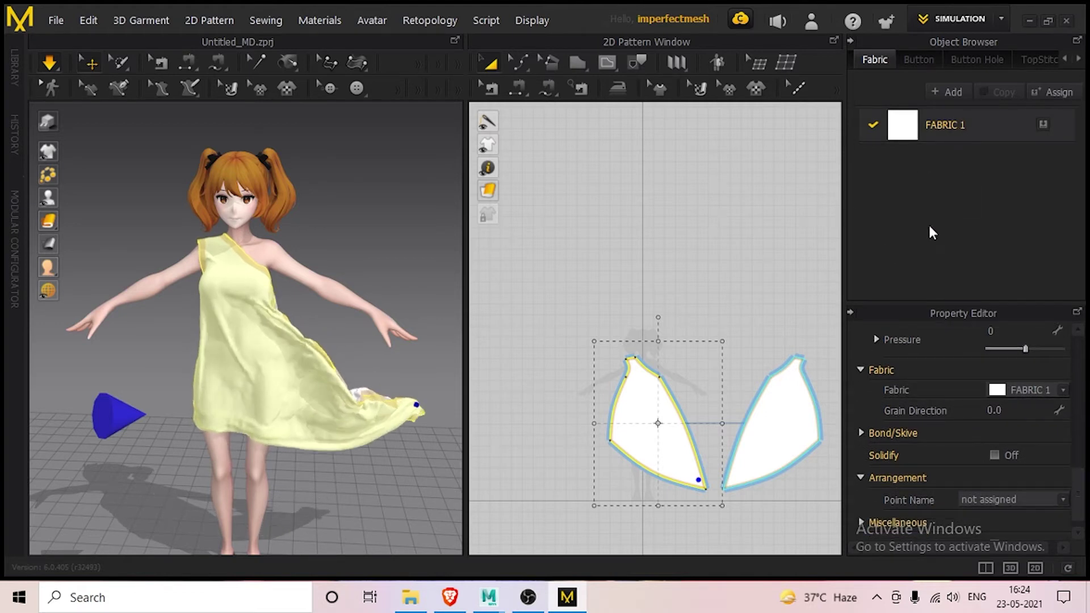
{"action": "key", "text": "Escape"}
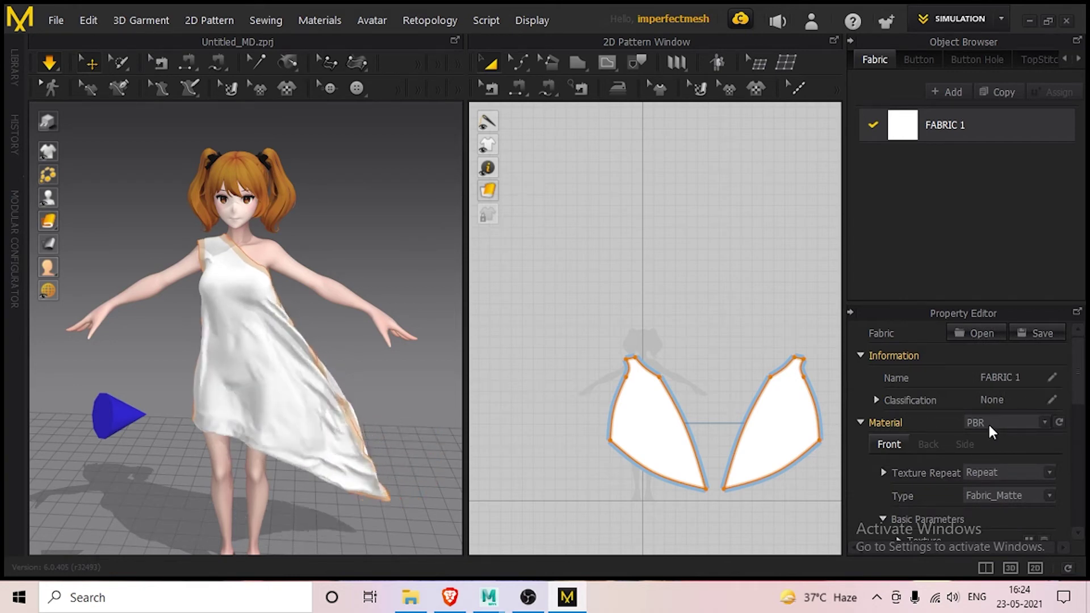
{"action": "scroll", "coordinate": [988, 438], "scroll_direction": "down", "scroll_amount": 2}
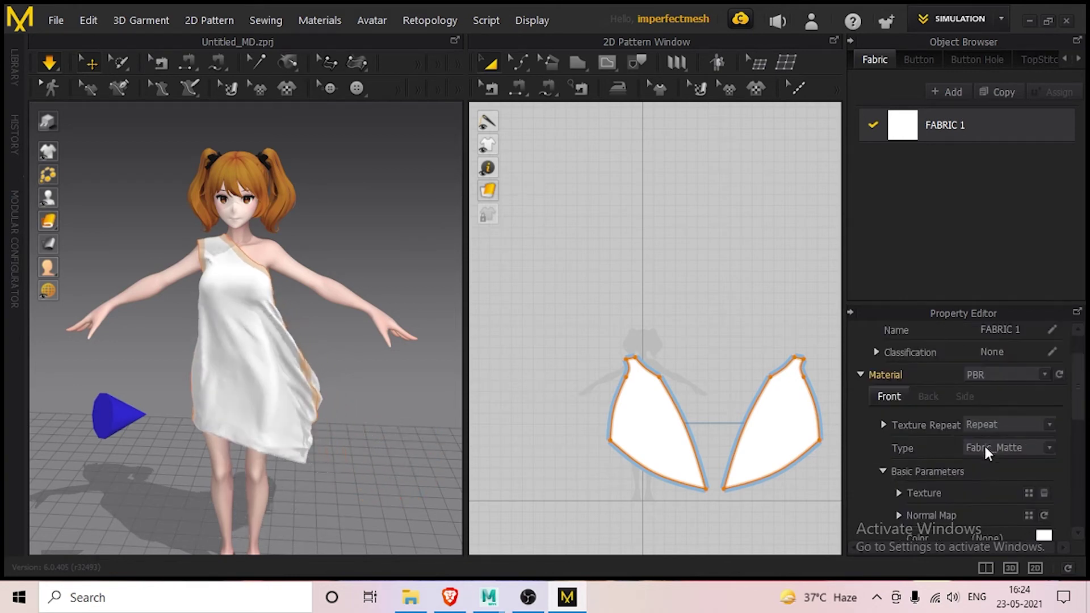
{"action": "scroll", "coordinate": [919, 482], "scroll_direction": "down", "scroll_amount": 2}
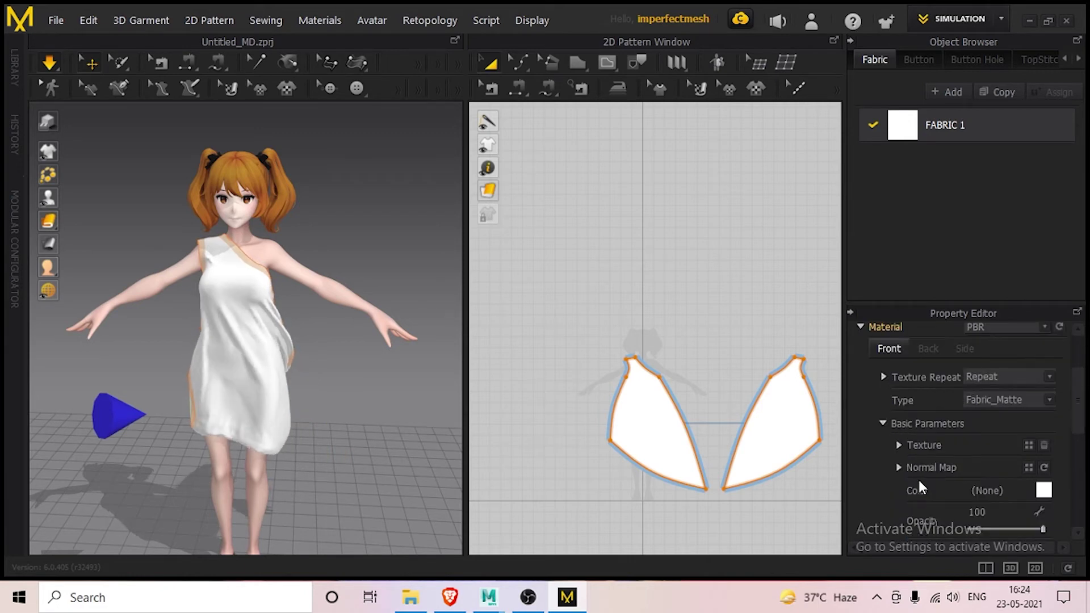
{"action": "left_click", "coordinate": [1028, 445]}
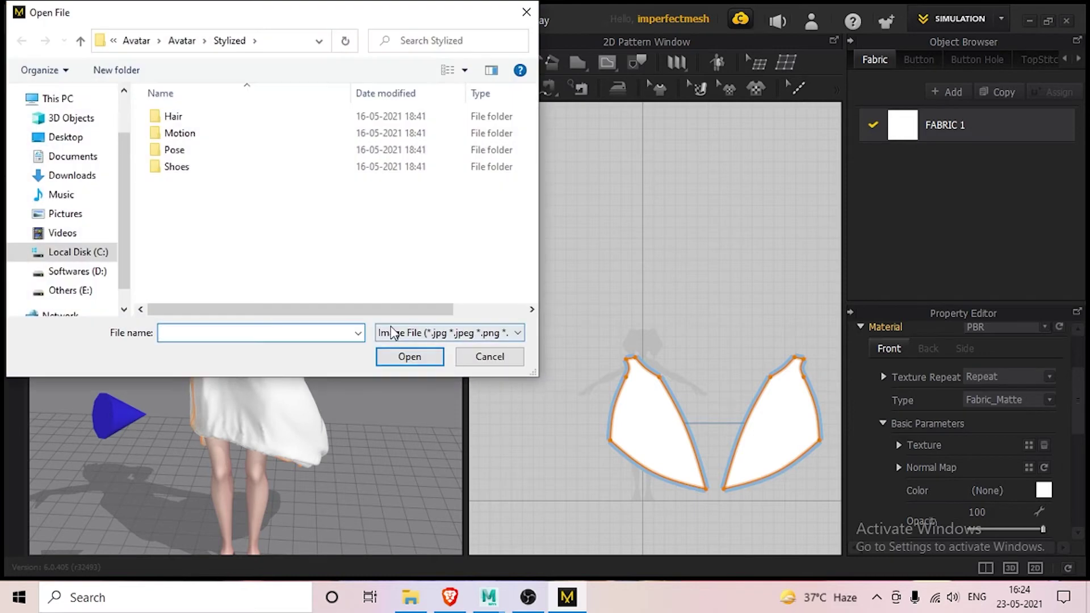
{"action": "left_click", "coordinate": [63, 139]}
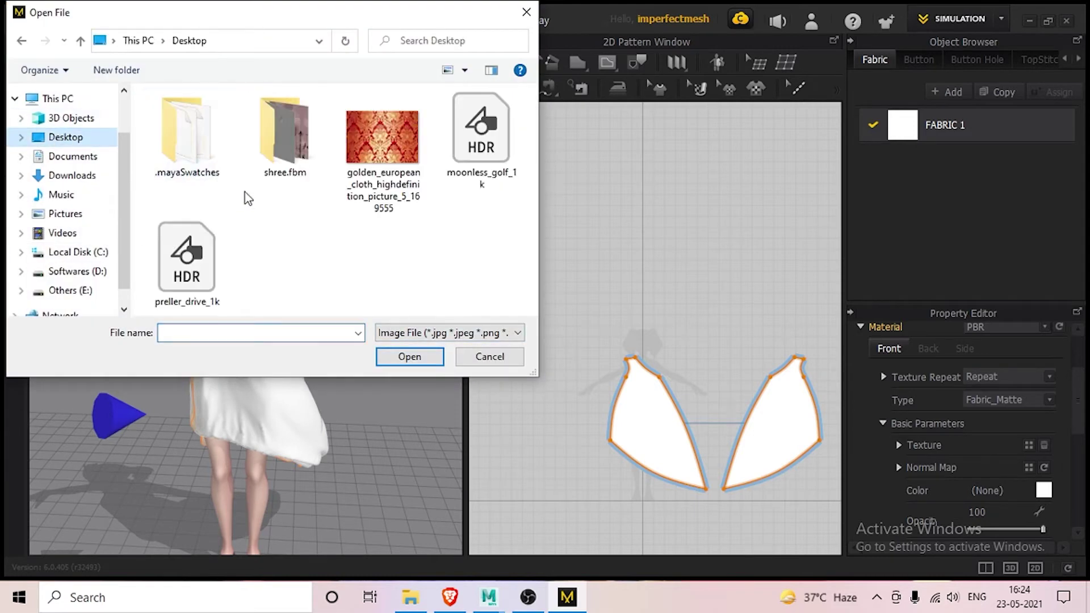
{"action": "left_click", "coordinate": [380, 148]}
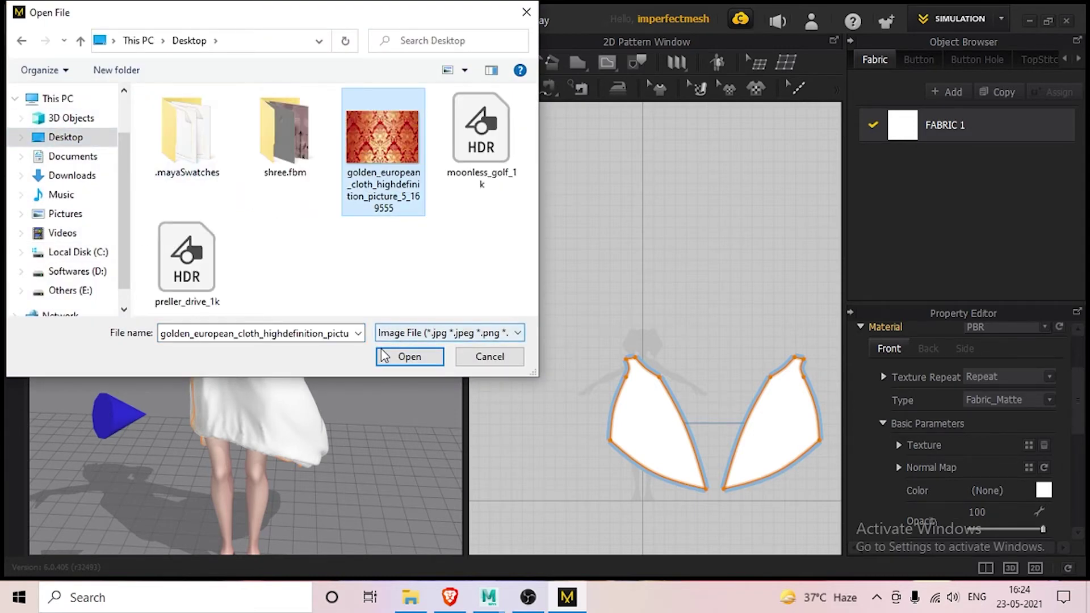
{"action": "left_click", "coordinate": [410, 356]}
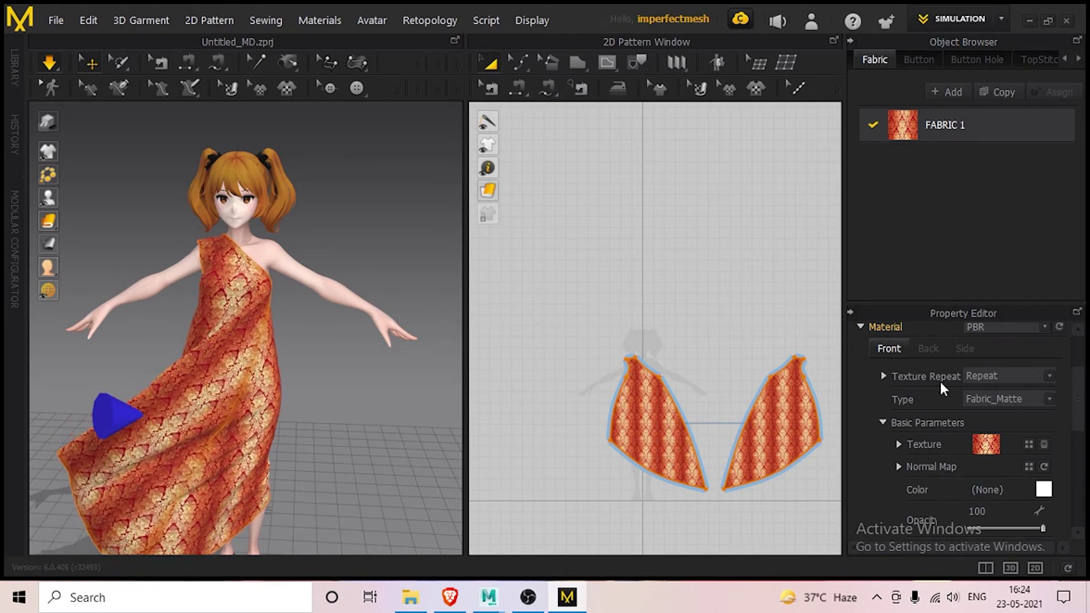
Switch FABRIC 1's texture repeat mode to Unified Map and check the pattern on the draped dress.
{"action": "left_click", "coordinate": [1001, 373]}
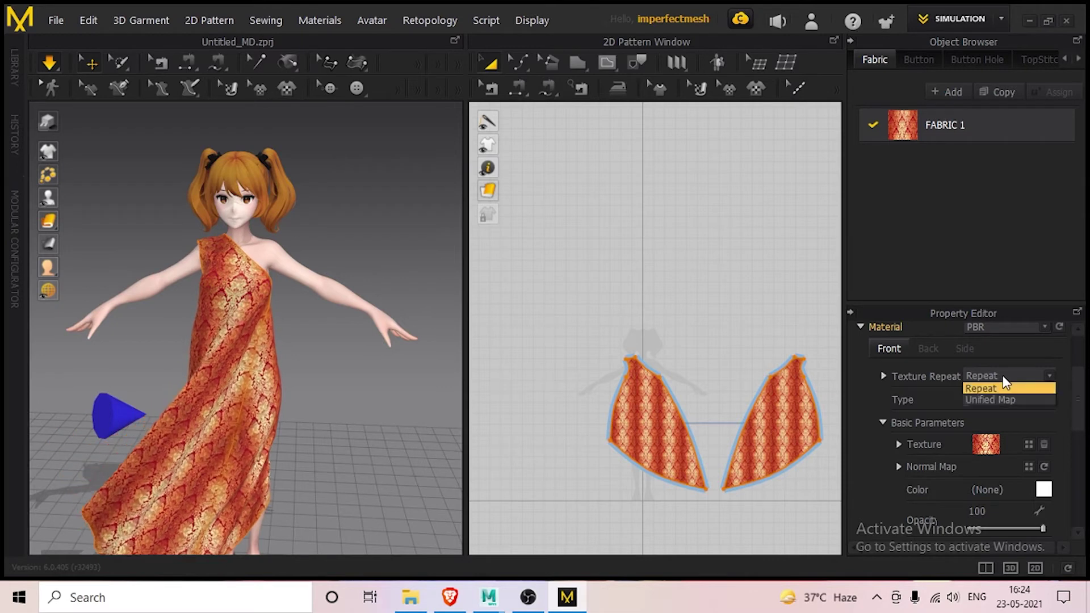
{"action": "left_click", "coordinate": [980, 400]}
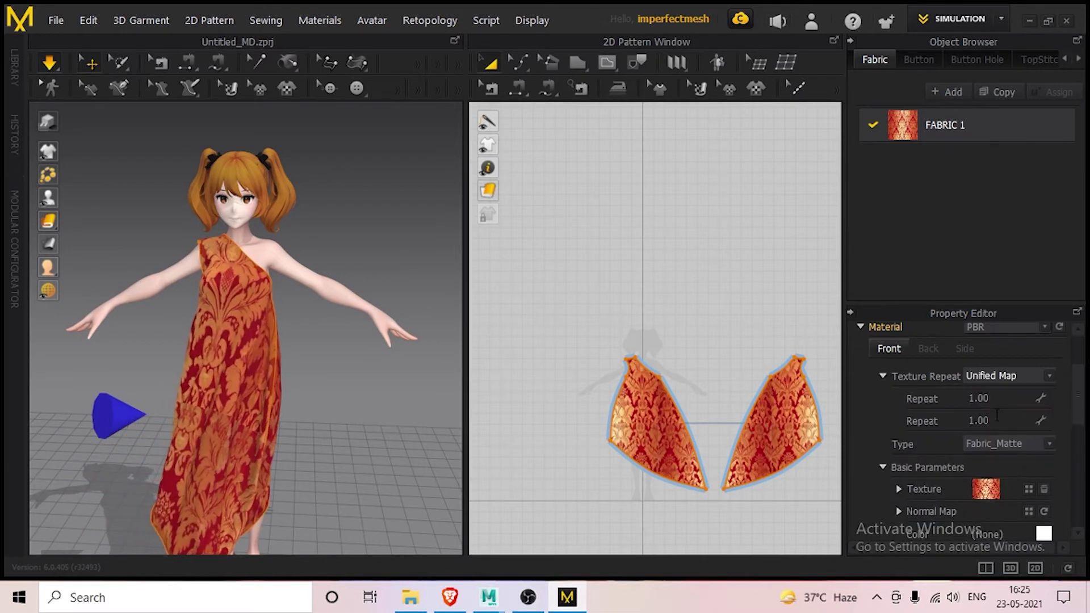
{"action": "left_click_drag", "start_coordinate": [276, 363], "coordinate": [259, 408]}
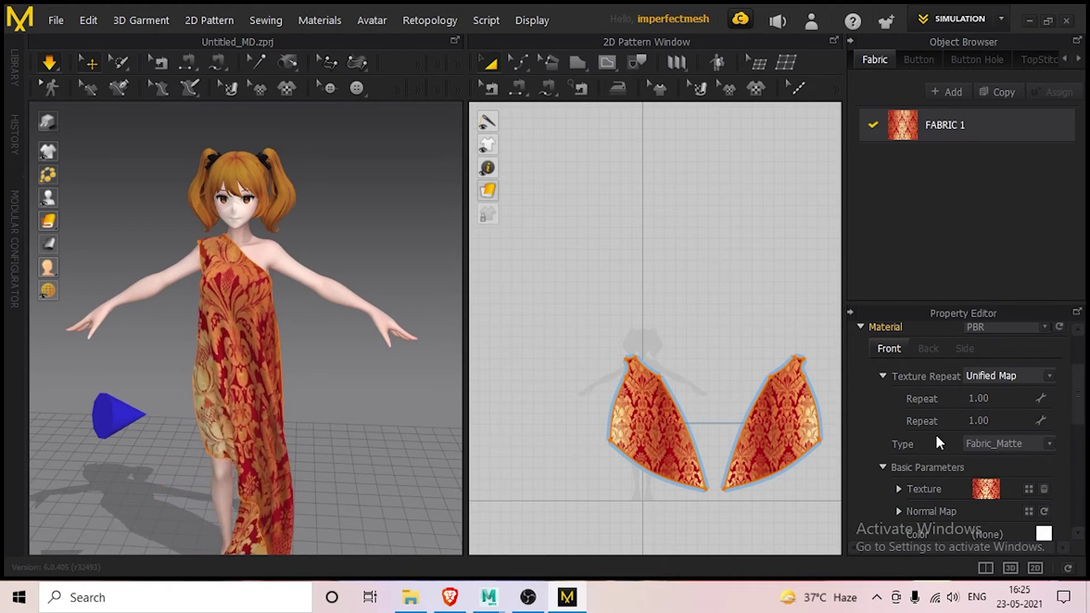
Set both texture repeat values of FABRIC 1 to 10 and inspect the tiling on the moving dress.
{"action": "left_click", "coordinate": [993, 397]}
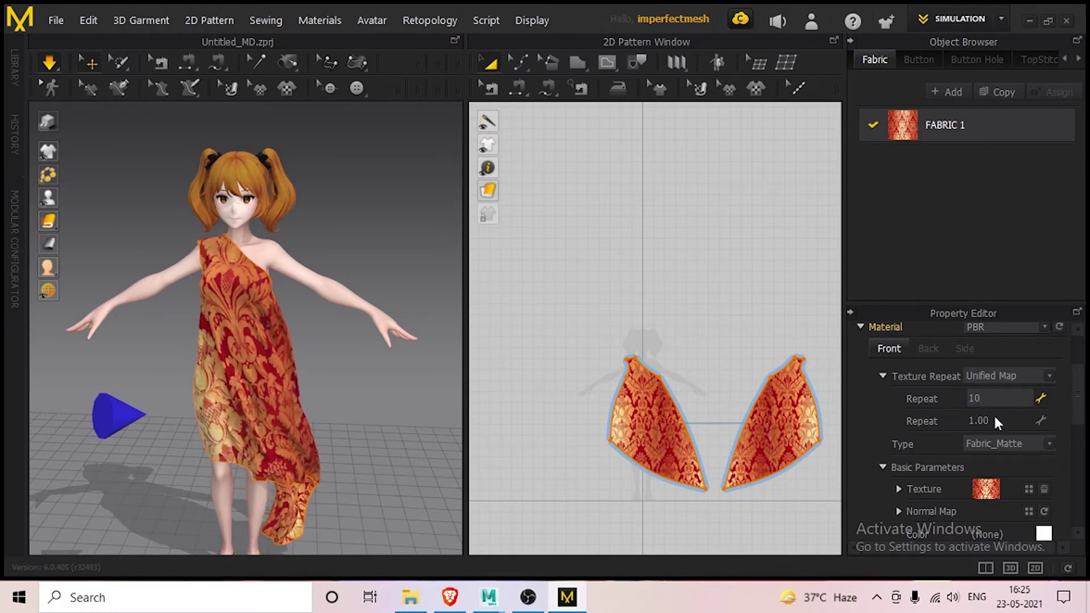
{"action": "key", "text": "Tab"}
{"action": "type", "text": "10"}
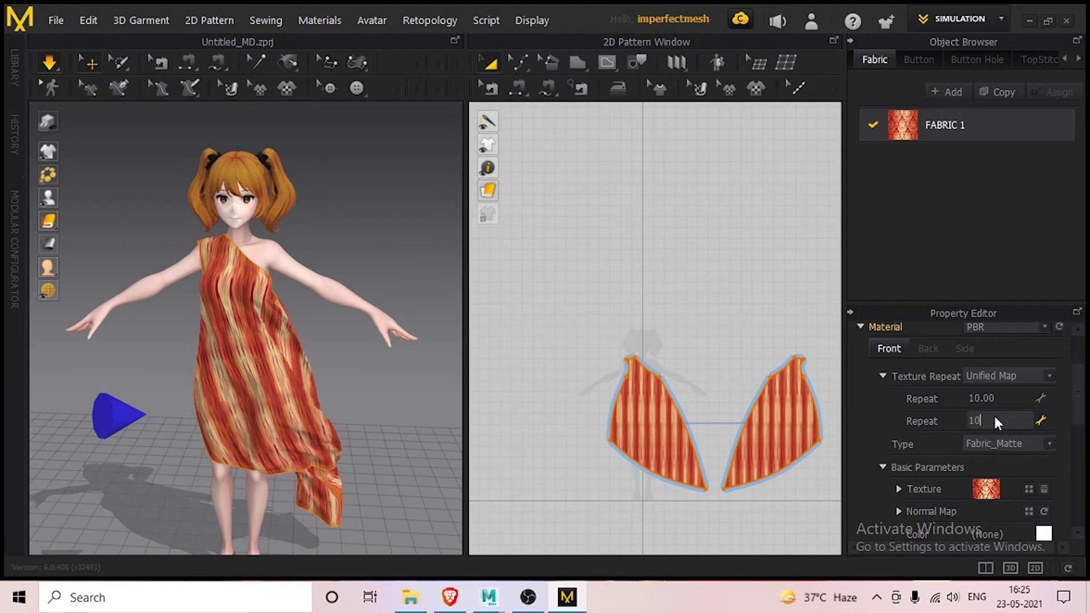
{"action": "key", "text": "Return"}
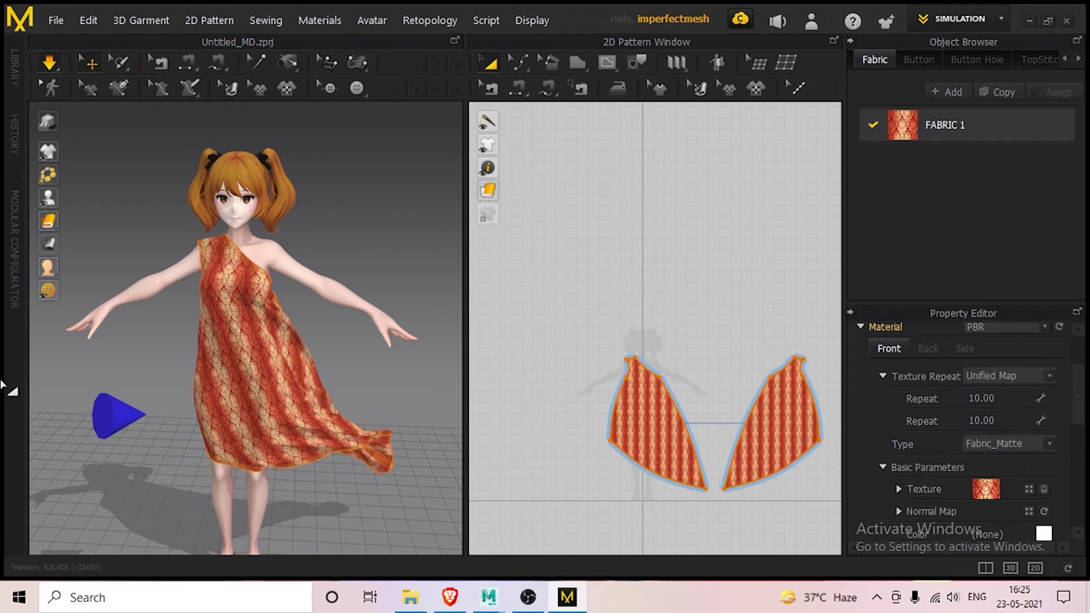
{"action": "right_click_drag", "start_coordinate": [413, 384], "coordinate": [437, 379]}
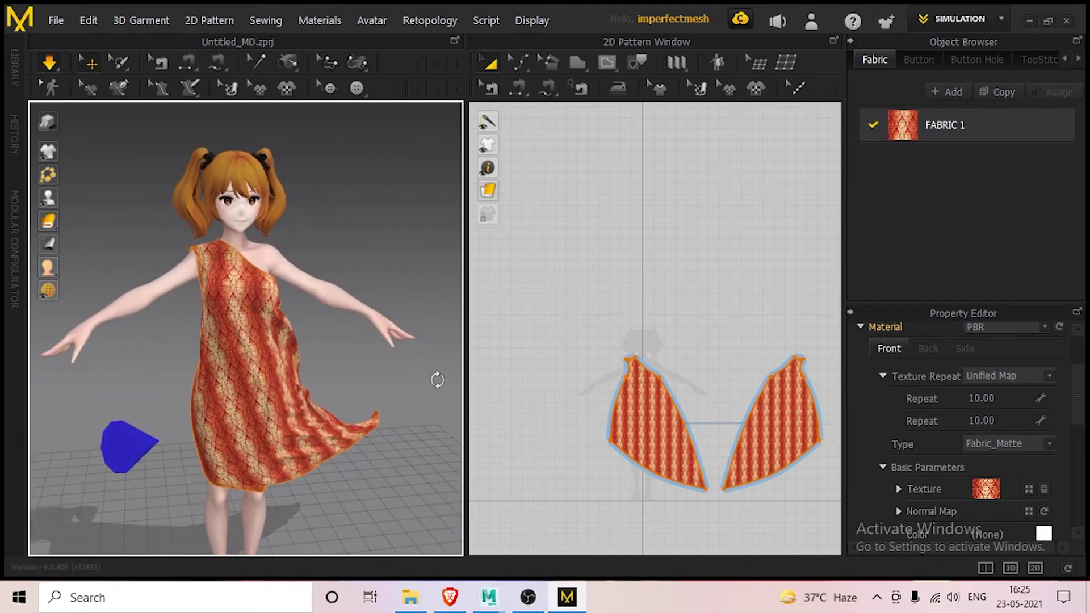
{"action": "mouse_move", "coordinate": [376, 417]}
{"action": "left_mouse_down"}
{"action": "mouse_move", "coordinate": [365, 404]}
{"action": "mouse_move", "coordinate": [372, 418]}
{"action": "left_mouse_up"}
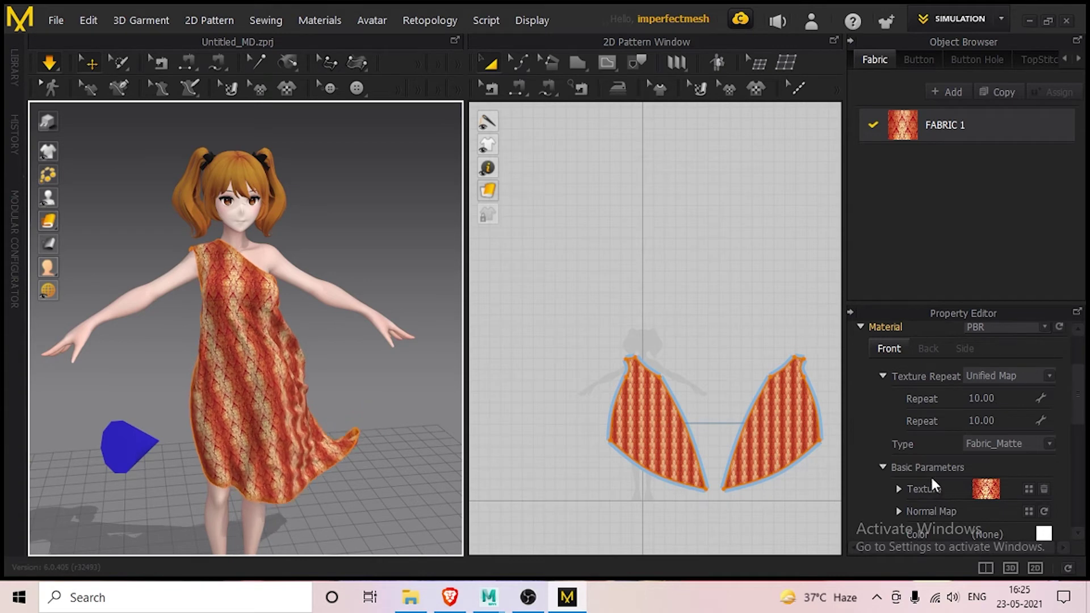
Set FABRIC 1's physical property preset to Silk_Organza and view the draping dress from the side.
{"action": "scroll", "coordinate": [852, 449], "scroll_direction": "down", "scroll_amount": 2}
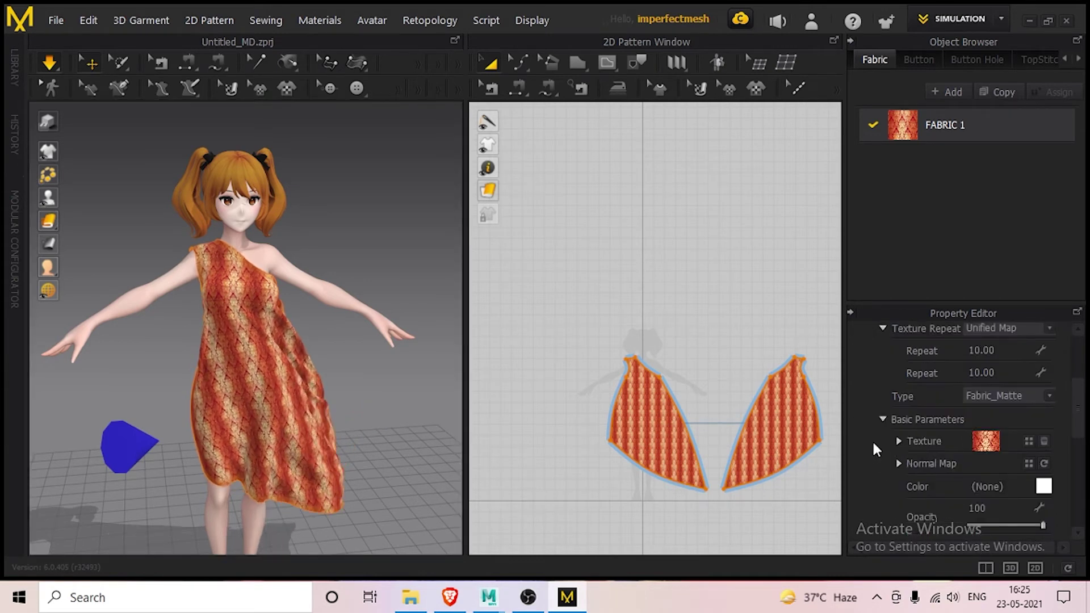
{"action": "scroll", "coordinate": [873, 443], "scroll_direction": "down", "scroll_amount": 2}
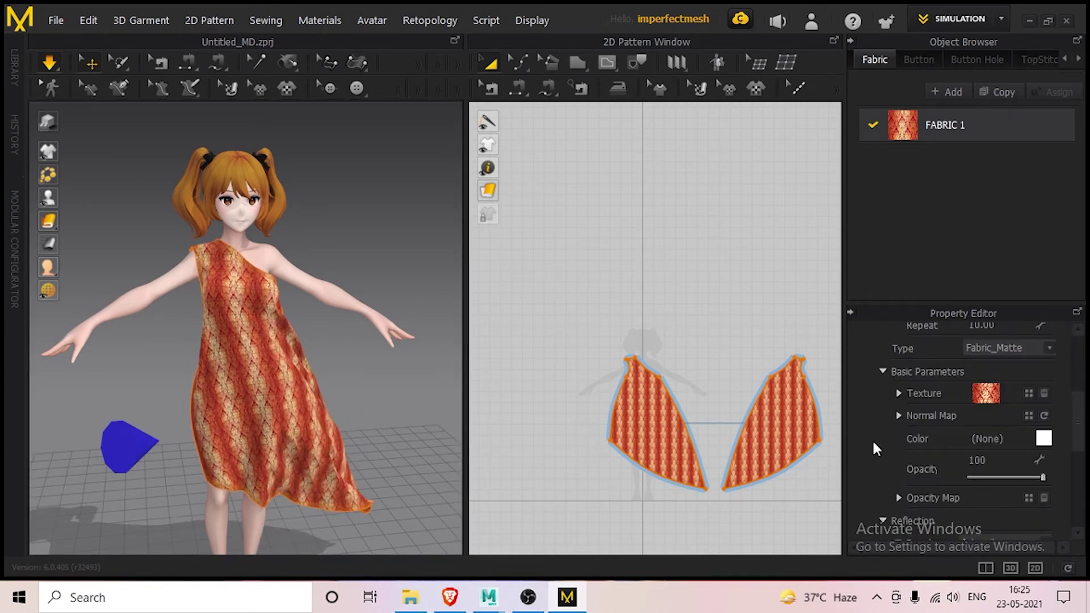
{"action": "scroll", "coordinate": [874, 448], "scroll_direction": "down", "scroll_amount": 8}
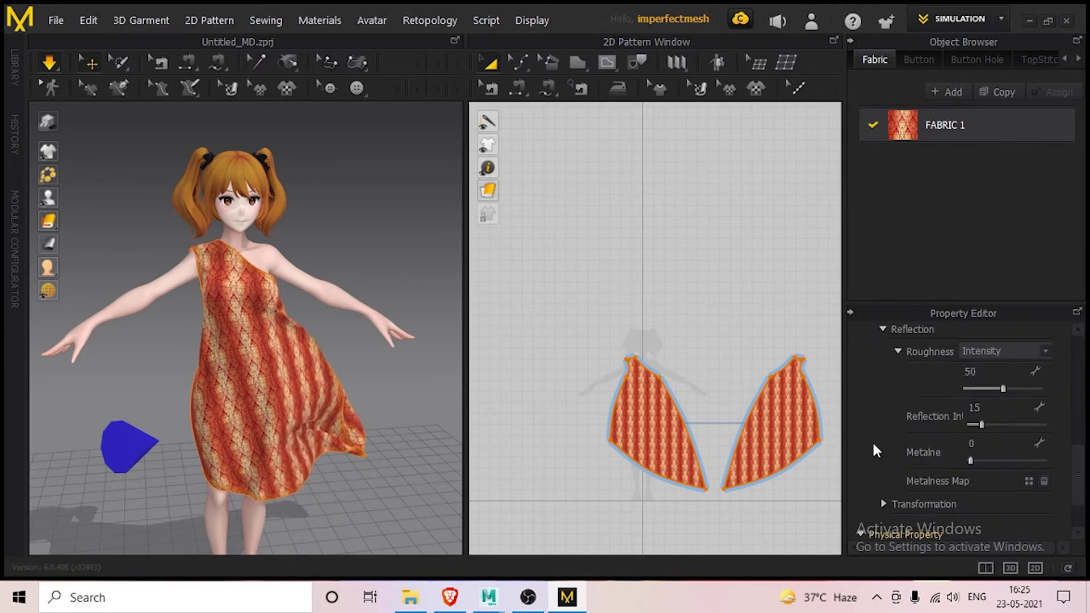
{"action": "scroll", "coordinate": [874, 446], "scroll_direction": "down", "scroll_amount": 3}
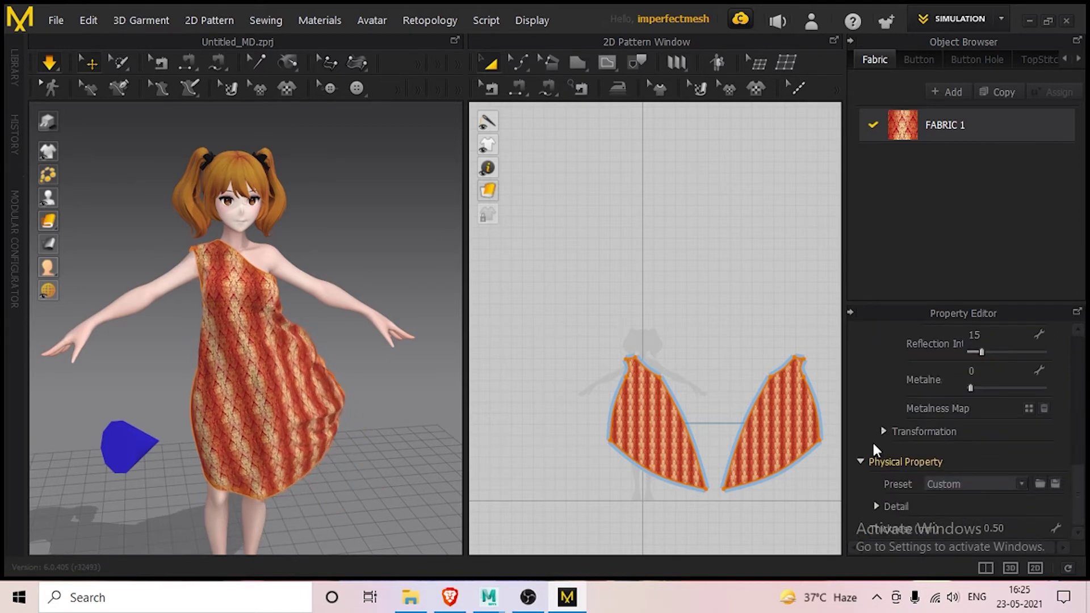
{"action": "left_click", "coordinate": [955, 482]}
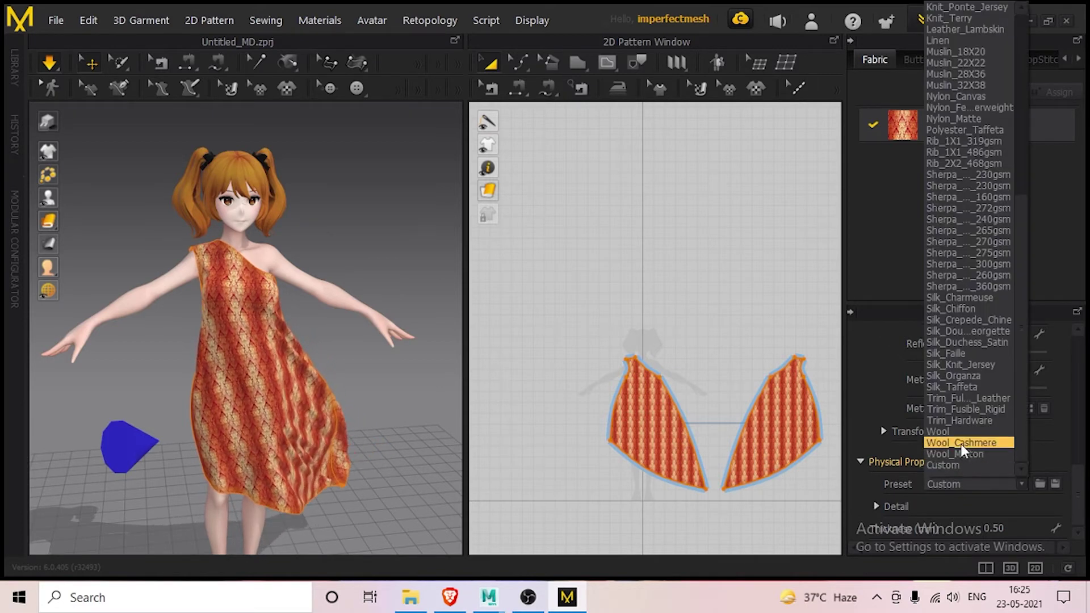
{"action": "left_click", "coordinate": [963, 377]}
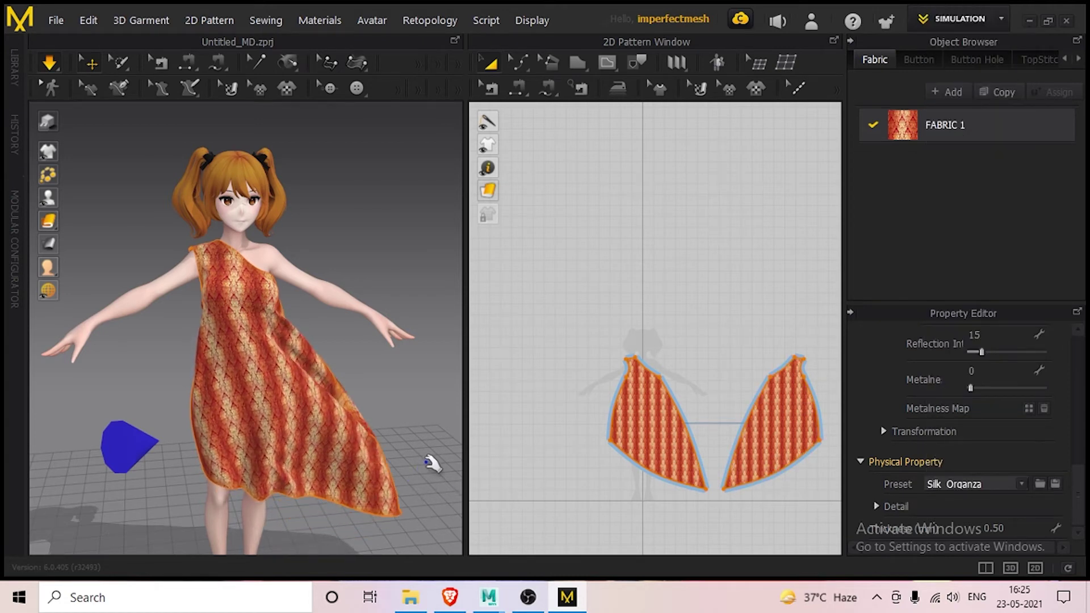
{"action": "right_click_drag", "start_coordinate": [432, 464], "coordinate": [349, 467]}
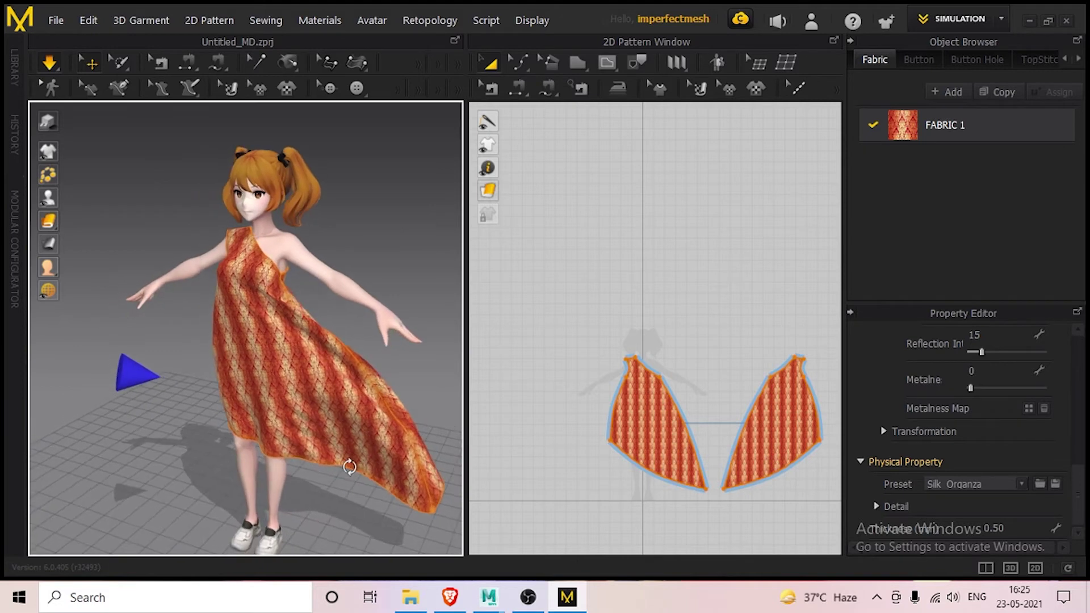
Change FABRIC 1's physical property preset to Wool and check the drape from the front.
{"action": "left_click", "coordinate": [959, 478]}
{"action": "left_click", "coordinate": [952, 430]}
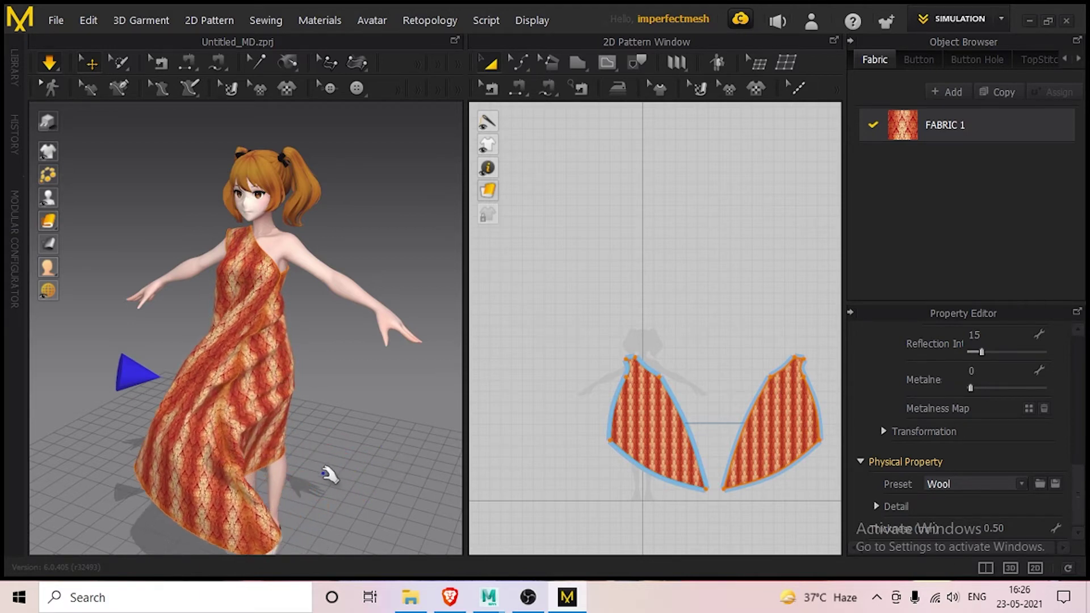
{"action": "right_click_drag", "start_coordinate": [329, 476], "coordinate": [436, 495]}
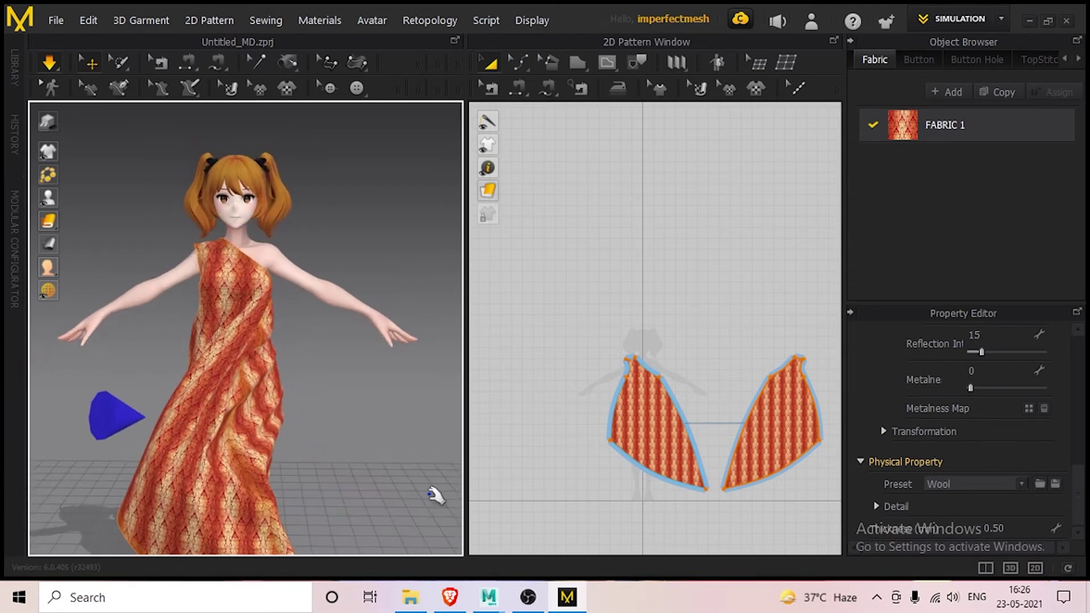
Try the Nylon_Canvas preset on FABRIC 1, then switch its physical property to the default simulation preset.
{"action": "left_click", "coordinate": [967, 484]}
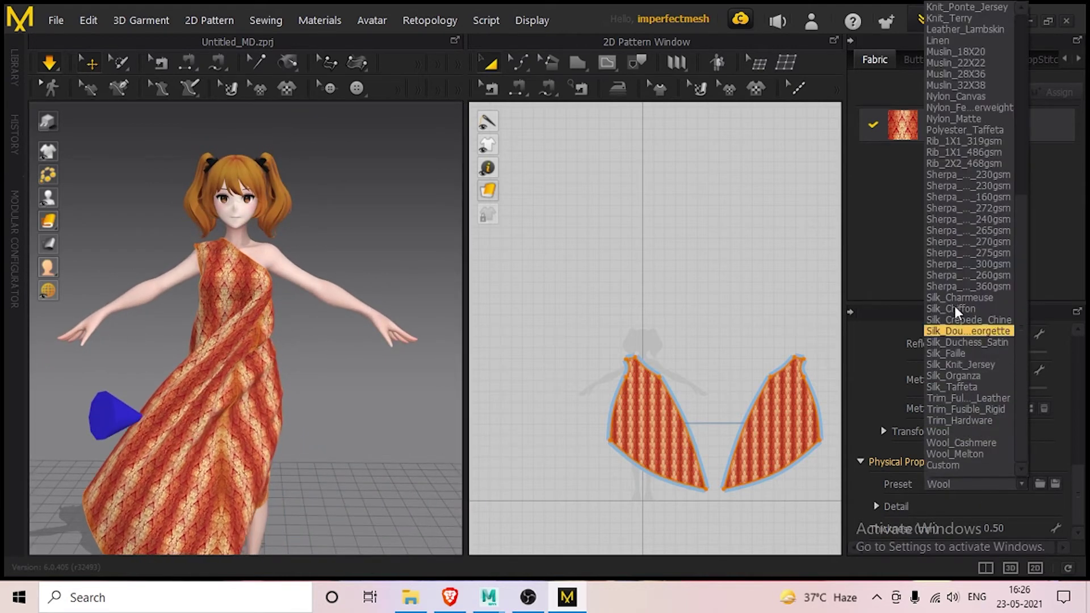
{"action": "left_click", "coordinate": [952, 95]}
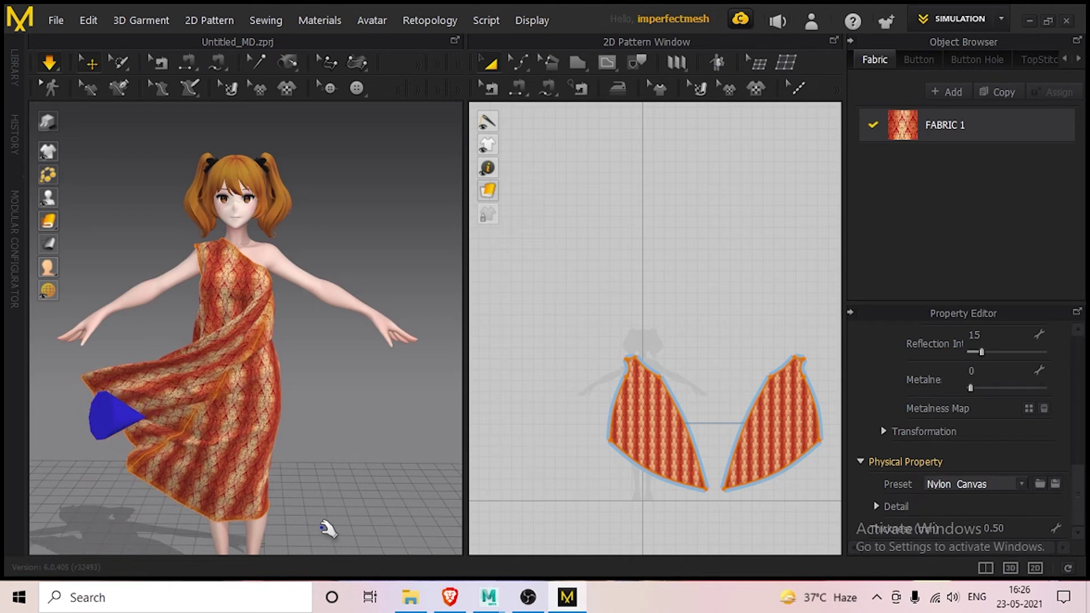
{"action": "left_click", "coordinate": [956, 485]}
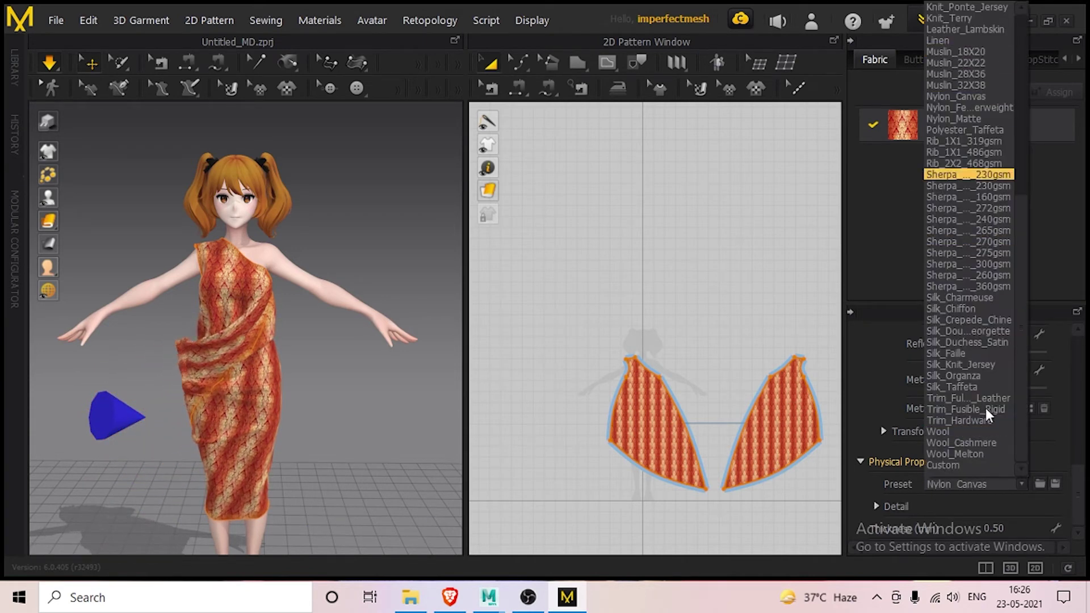
{"action": "left_click", "coordinate": [961, 467]}
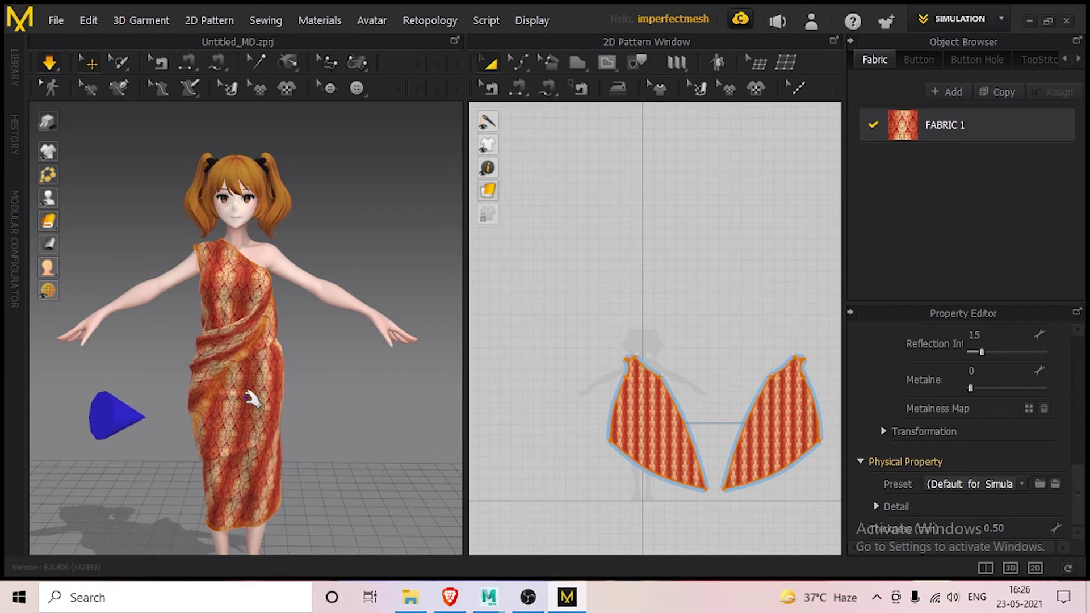
Pull the bunched fabric on the front of the dress loose and check how it hangs from the side.
{"action": "left_click_drag", "start_coordinate": [250, 399], "coordinate": [264, 461]}
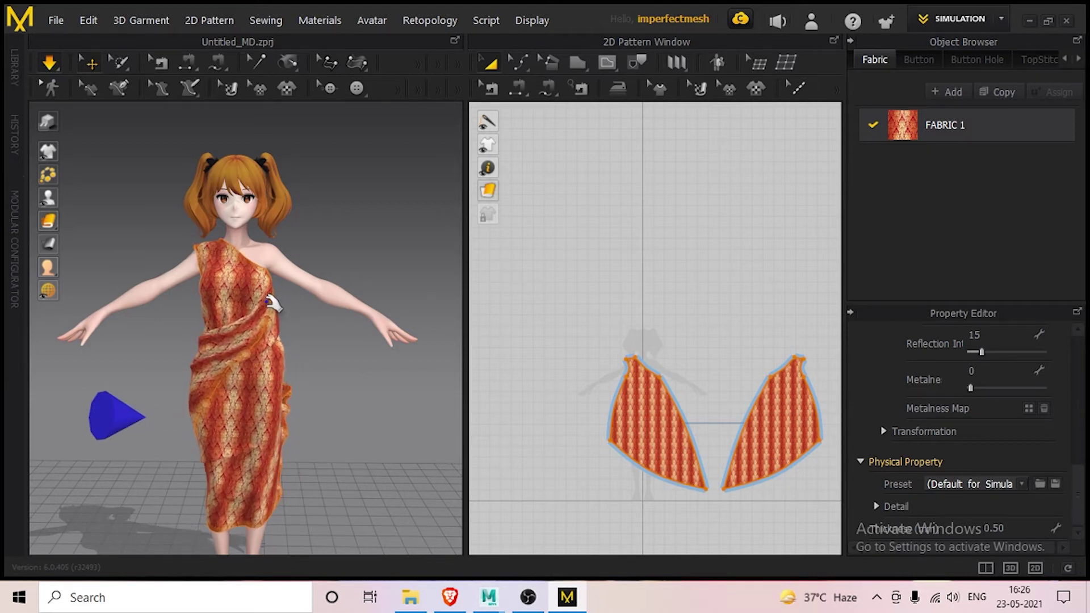
{"action": "left_click", "coordinate": [210, 410]}
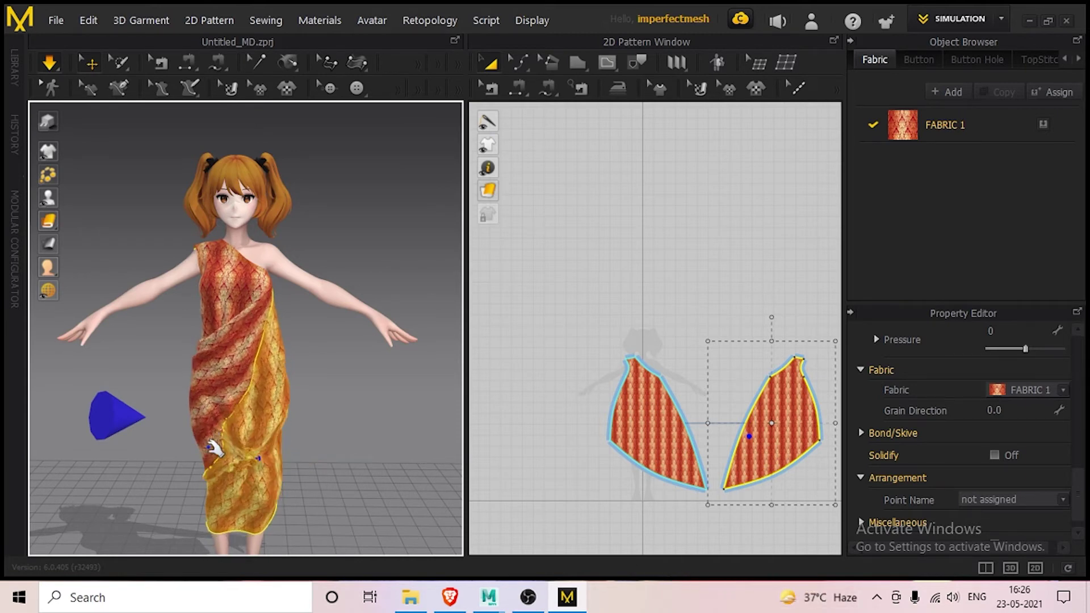
{"action": "left_click", "coordinate": [226, 429]}
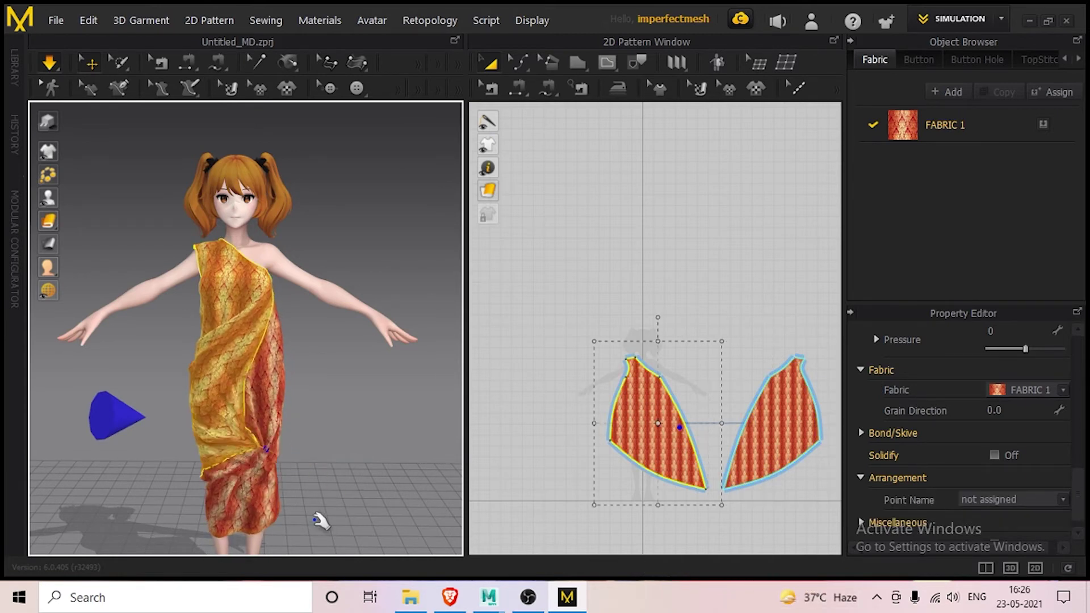
{"action": "right_click_drag", "start_coordinate": [193, 539], "coordinate": [272, 531]}
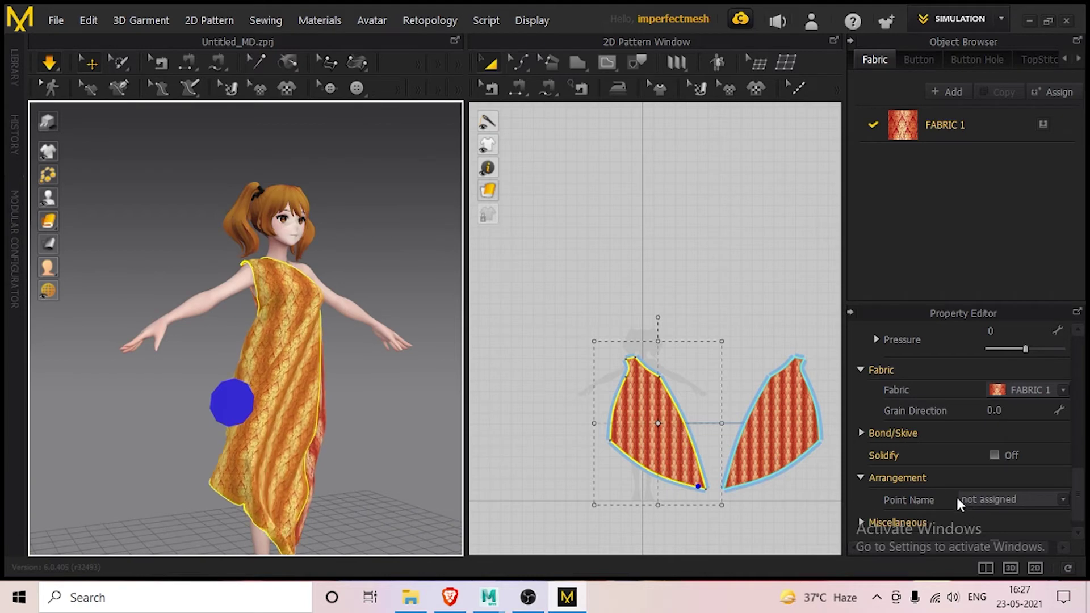
Reselect FABRIC 1, set its physical property preset to Silk_Organza, and check the windblown drape.
{"action": "scroll", "coordinate": [948, 458], "scroll_direction": "down", "scroll_amount": 1}
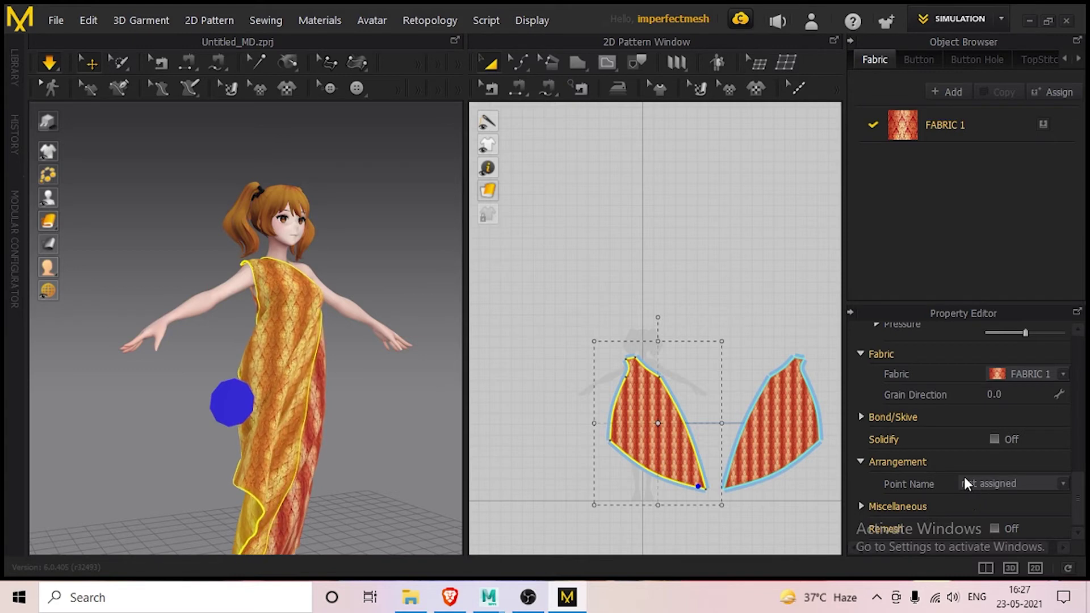
{"action": "scroll", "coordinate": [950, 454], "scroll_direction": "up", "scroll_amount": 3}
{"action": "left_click", "coordinate": [965, 125]}
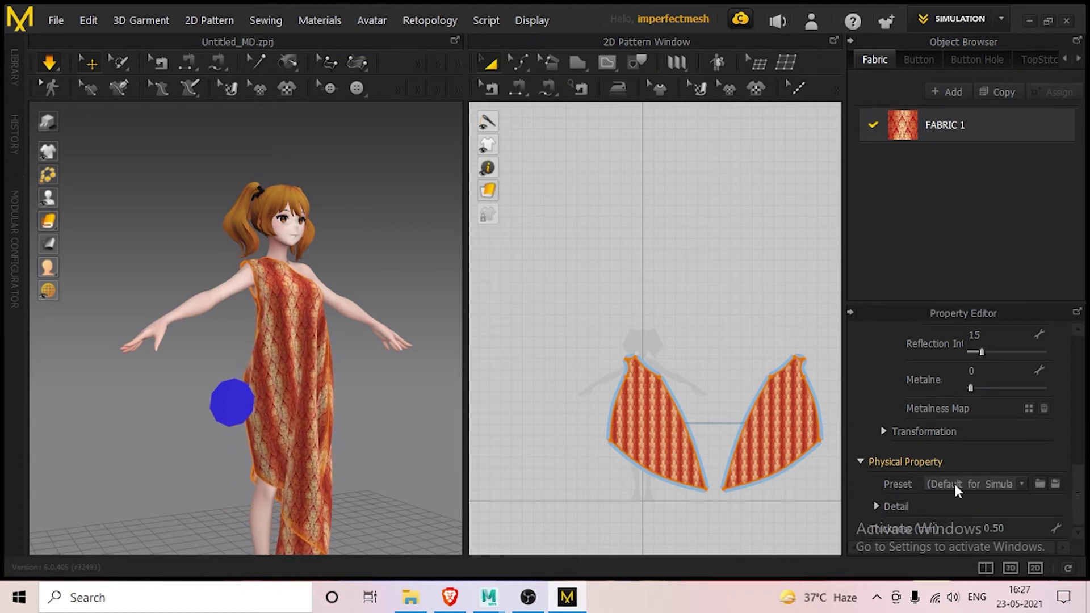
{"action": "left_click", "coordinate": [968, 483]}
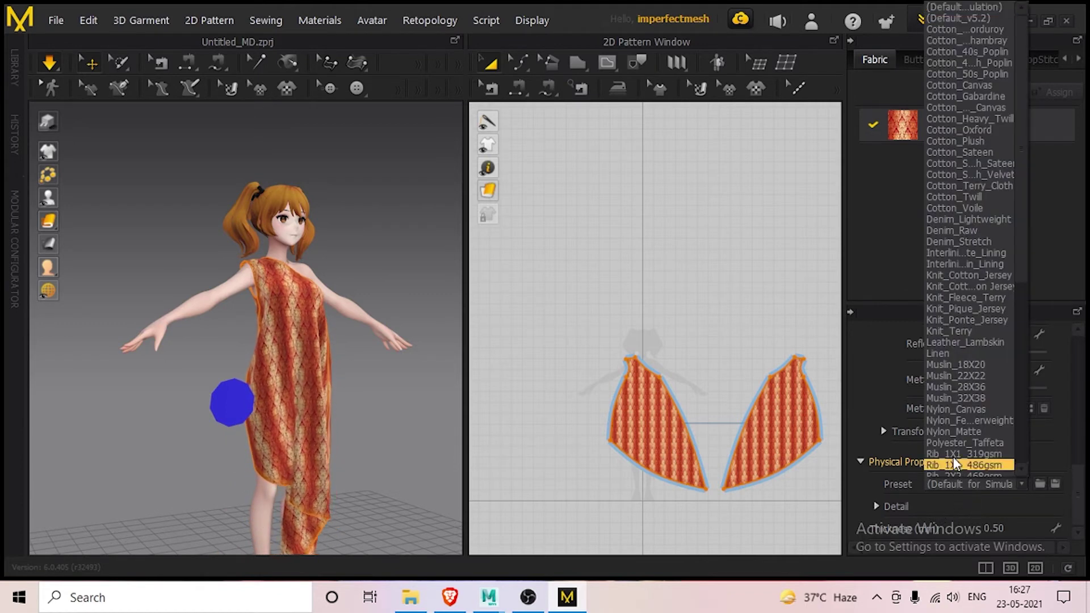
{"action": "scroll", "coordinate": [949, 454], "scroll_direction": "down", "scroll_amount": 2}
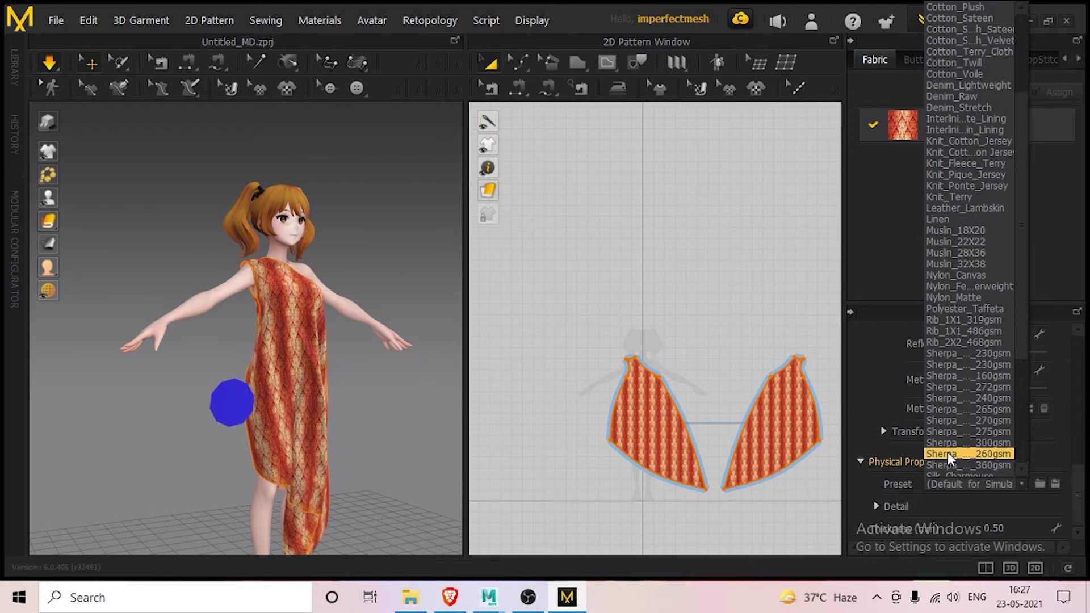
{"action": "scroll", "coordinate": [948, 453], "scroll_direction": "down", "scroll_amount": 5}
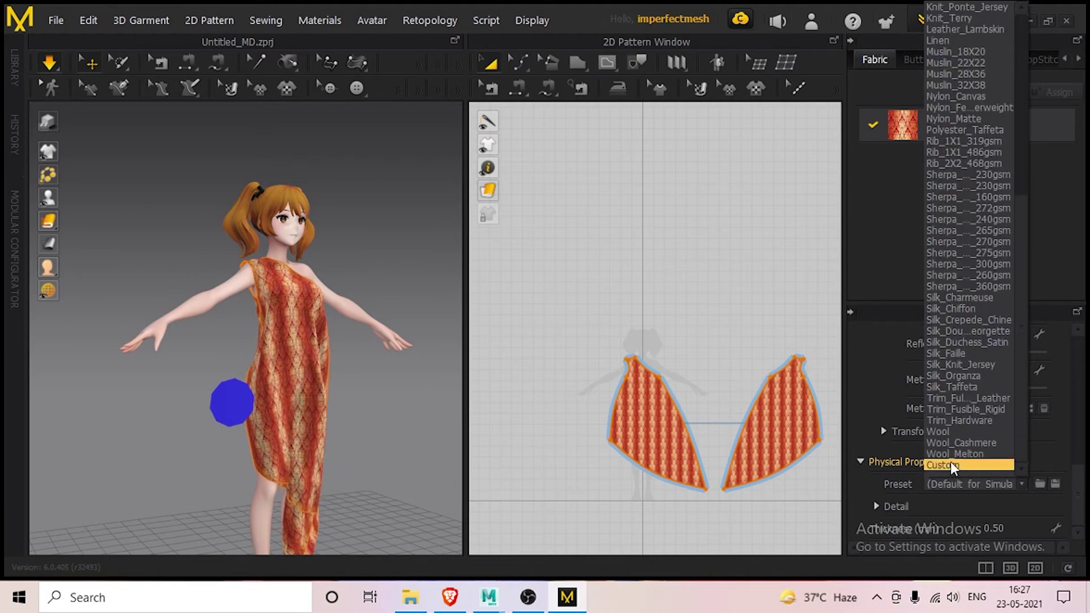
{"action": "left_click", "coordinate": [944, 374]}
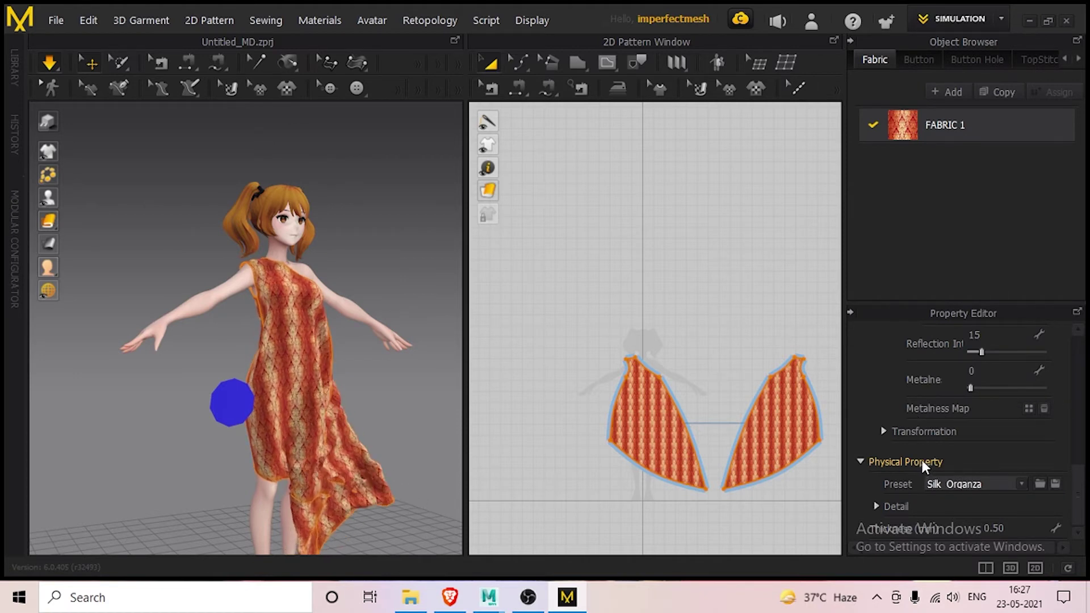
{"action": "left_click", "coordinate": [361, 423]}
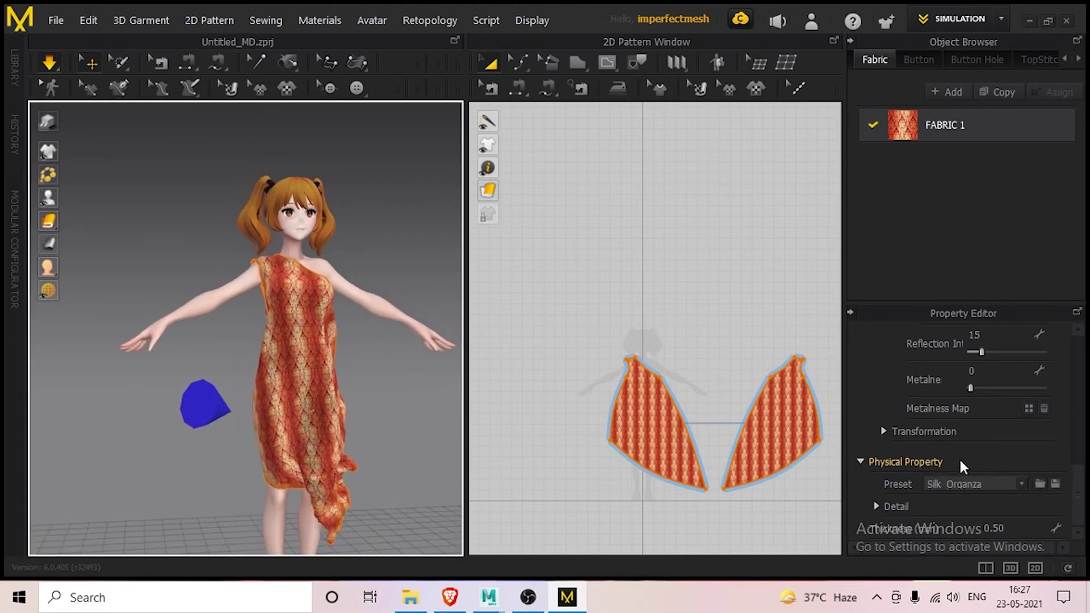
{"action": "scroll", "coordinate": [959, 454], "scroll_direction": "up", "scroll_amount": 6}
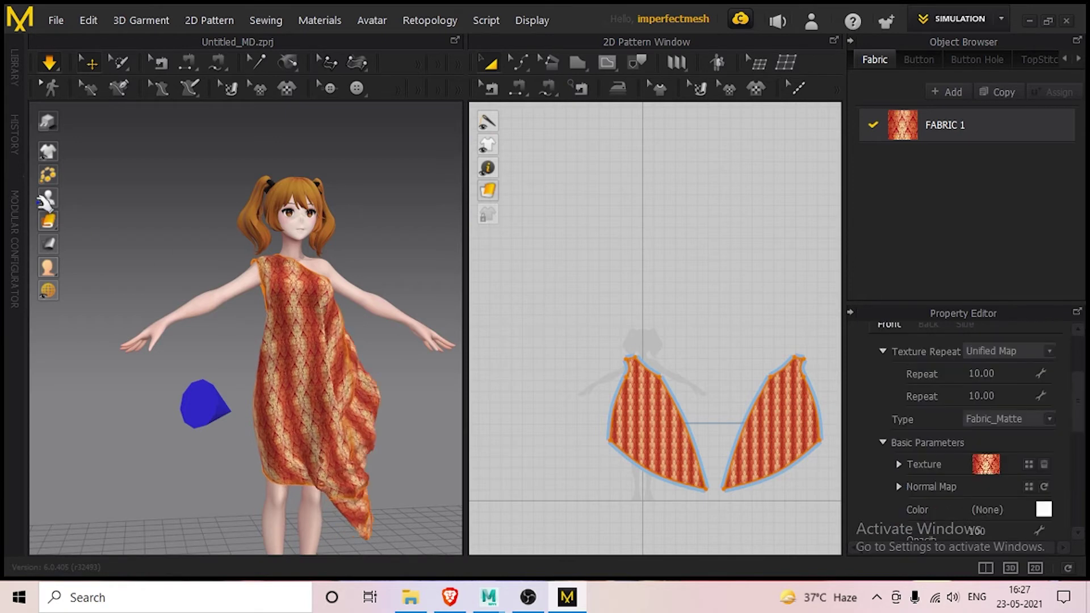
Switch the garment display to mesh and examine the dress's triangulation up close.
{"action": "left_click", "coordinate": [49, 222]}
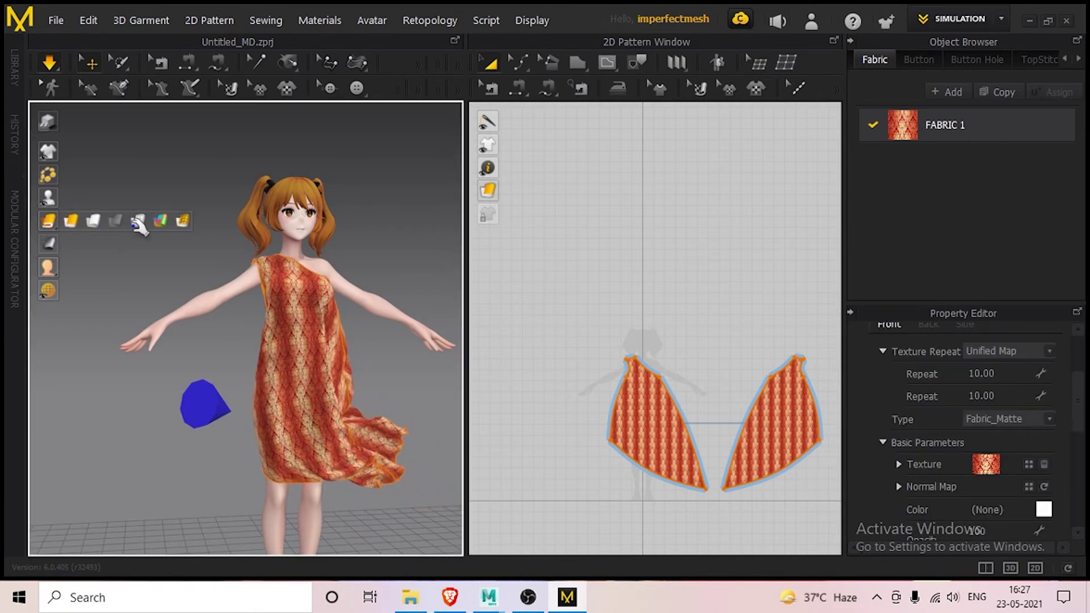
{"action": "left_click", "coordinate": [138, 222]}
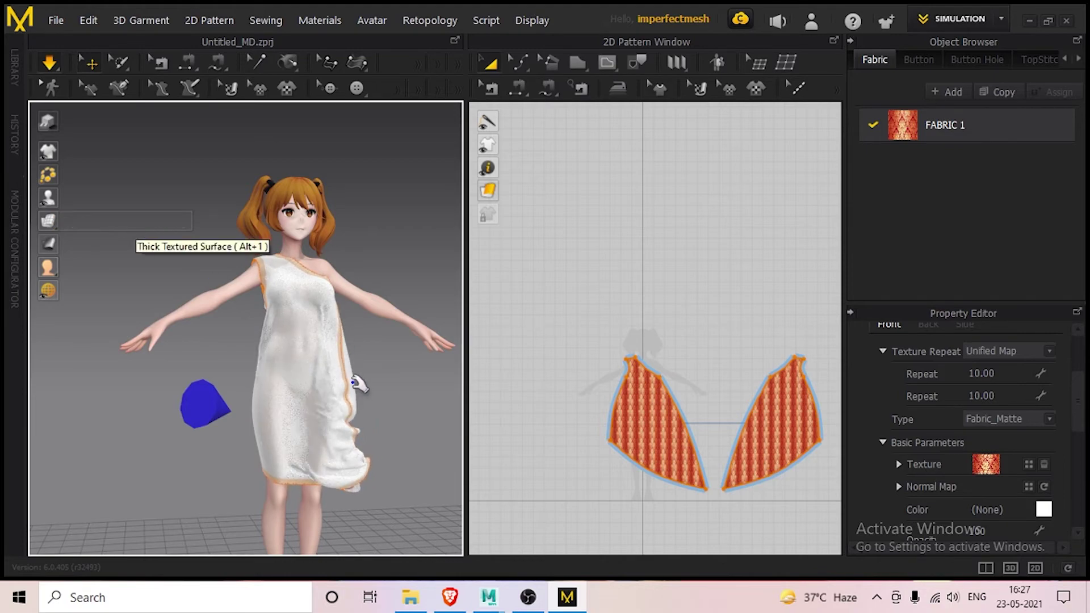
{"action": "right_click_drag", "start_coordinate": [139, 230], "coordinate": [290, 397]}
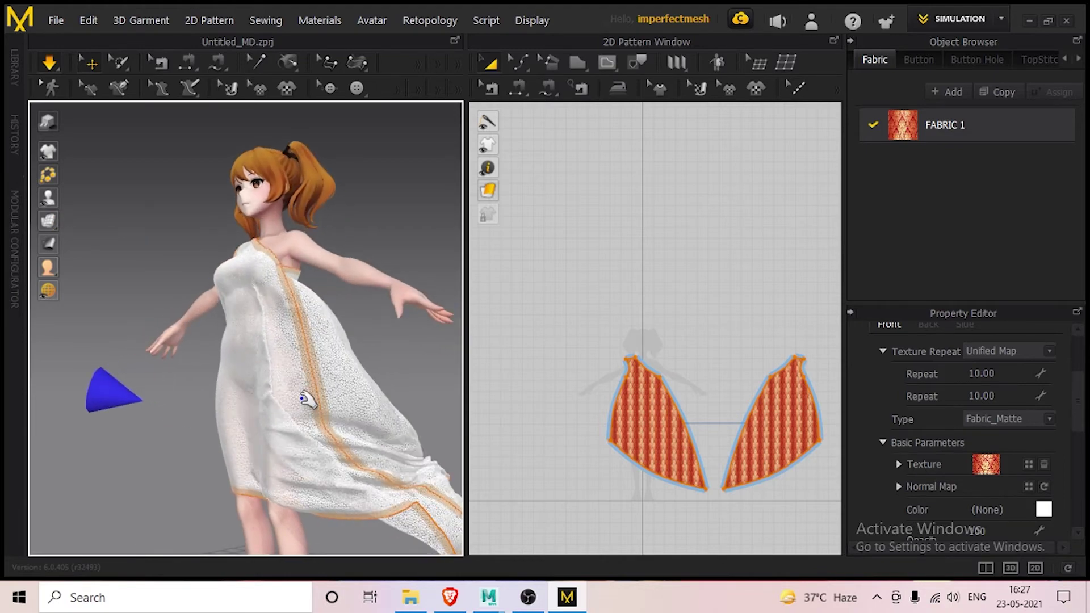
{"action": "scroll", "coordinate": [308, 404], "scroll_direction": "up", "scroll_amount": 5}
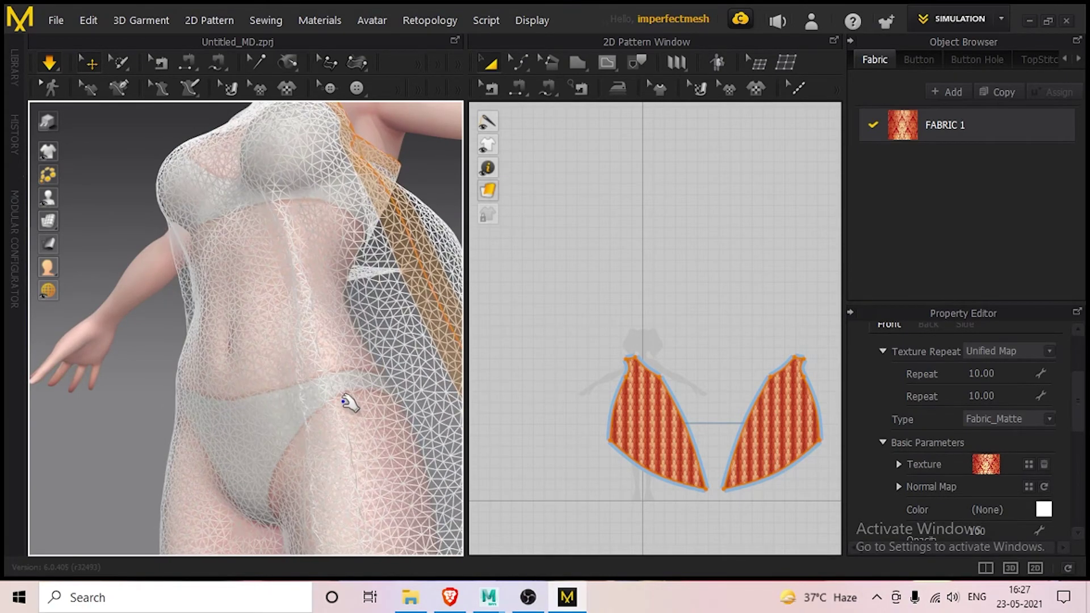
Show the dress with a plain white surface, then switch the display to the textured surface.
{"action": "mouse_move", "coordinate": [48, 220]}
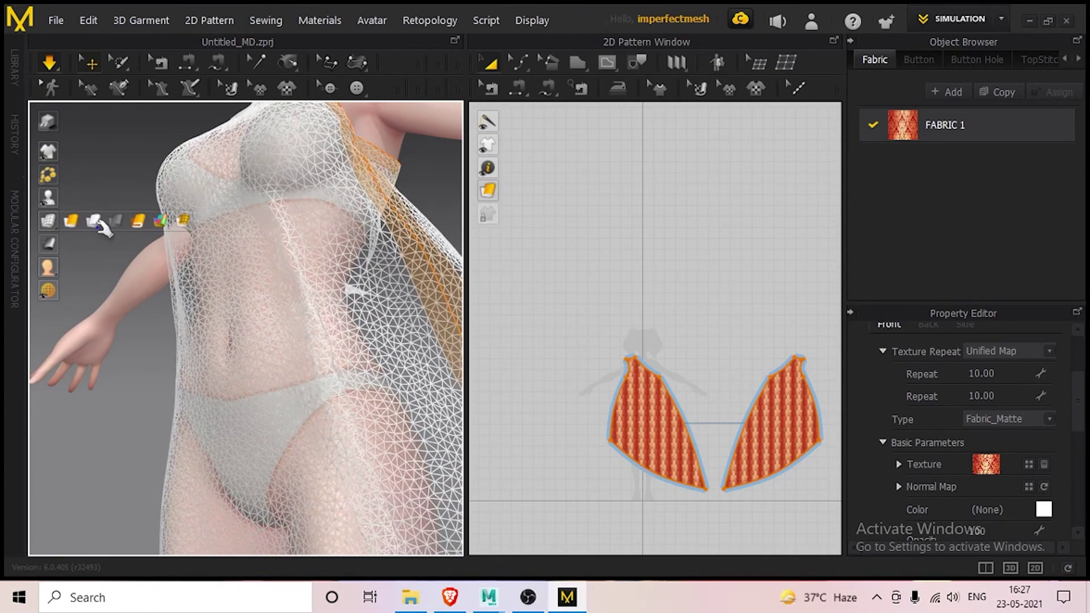
{"action": "left_click", "coordinate": [93, 222]}
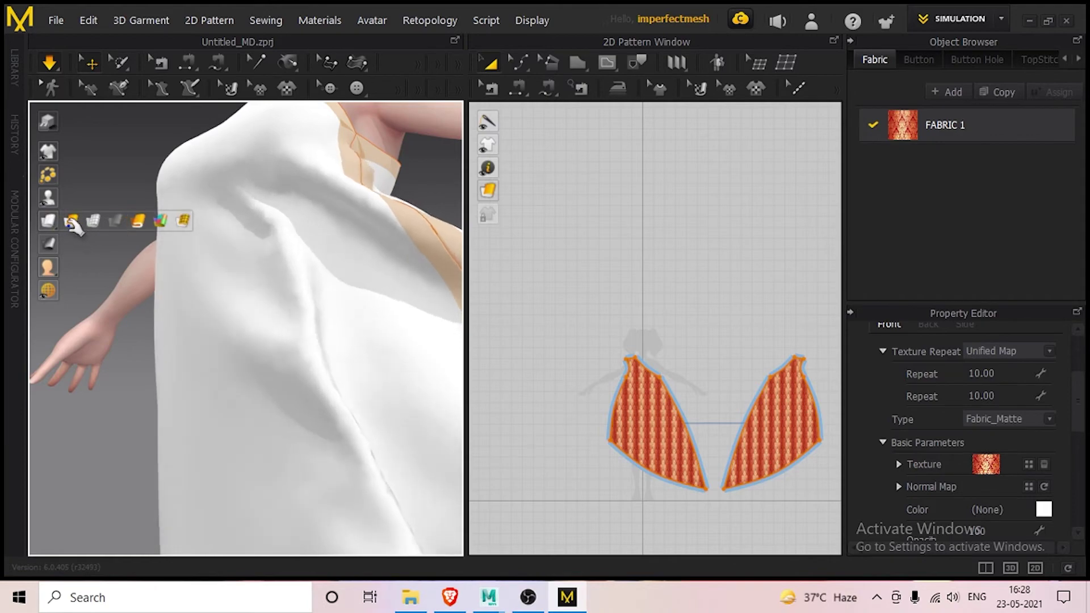
{"action": "left_click", "coordinate": [71, 221]}
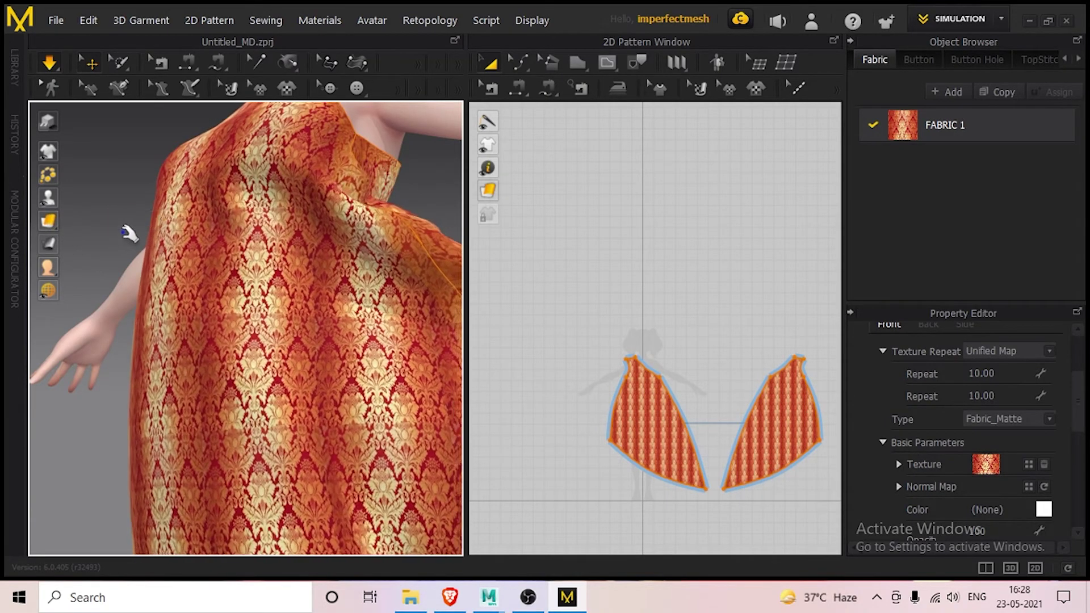
View the dress as a thick textured surface, then switch its display to translucent.
{"action": "mouse_move", "coordinate": [60, 221]}
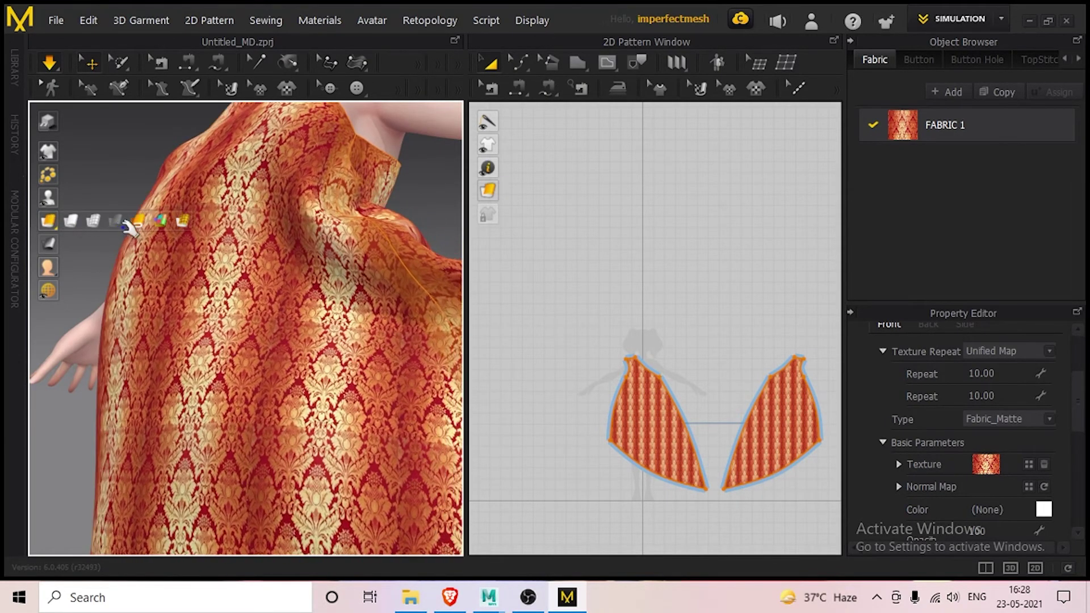
{"action": "left_click", "coordinate": [140, 236]}
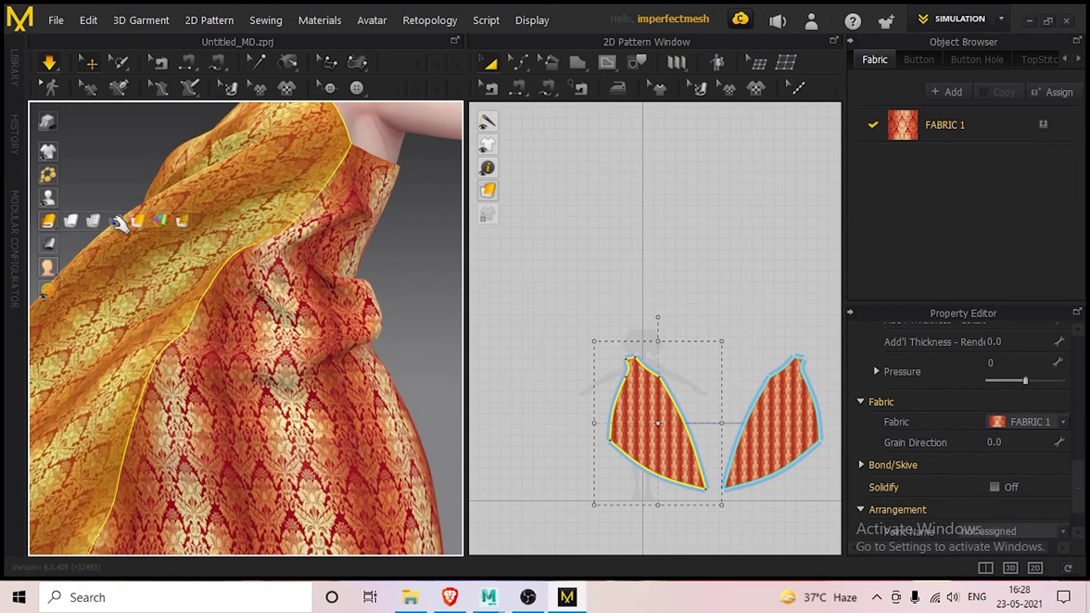
{"action": "left_click", "coordinate": [134, 221]}
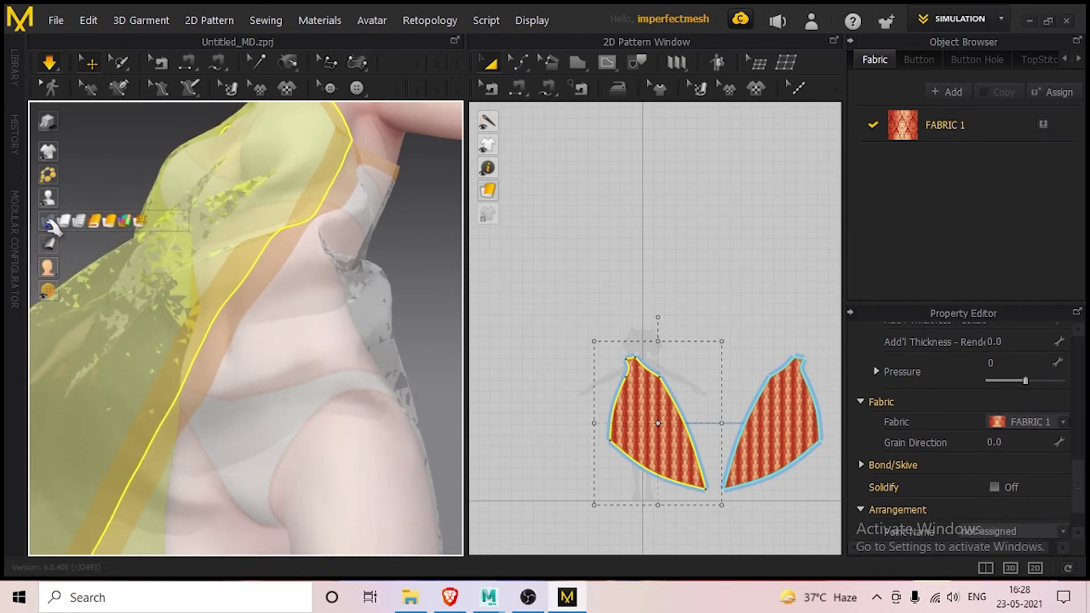
Switch the garment display to mesh and quadrangulate the selected front dress pattern.
{"action": "mouse_move", "coordinate": [51, 220]}
{"action": "left_click", "coordinate": [93, 220]}
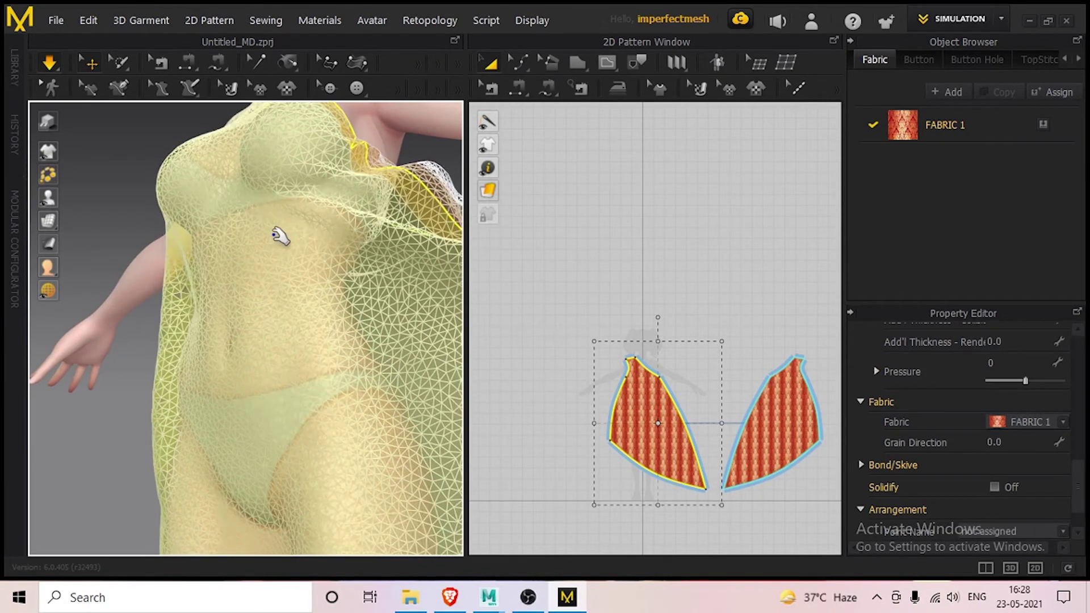
{"action": "right_click", "coordinate": [288, 241]}
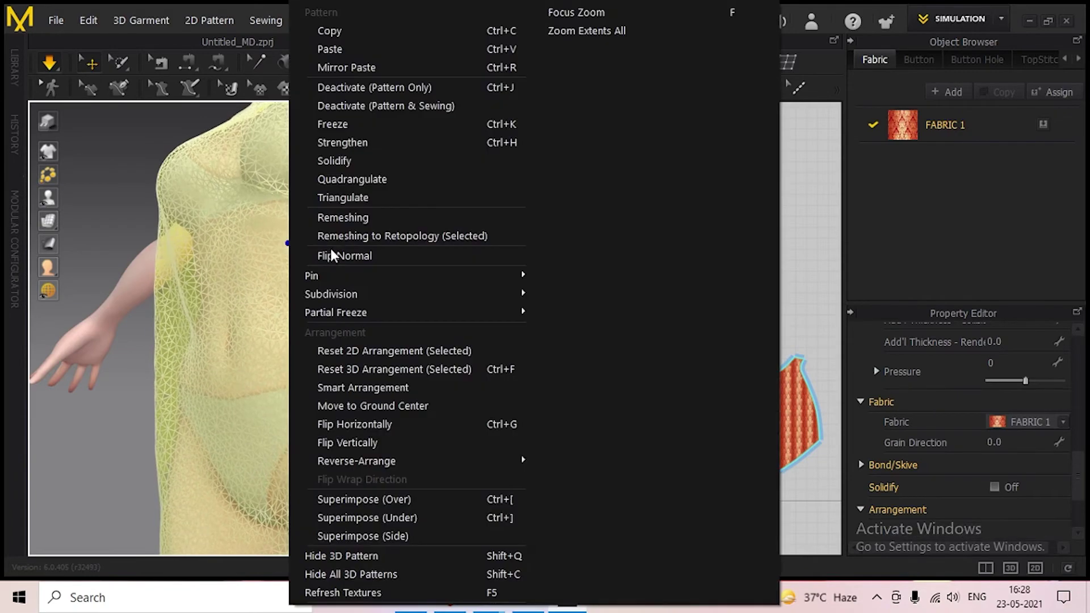
{"action": "left_click", "coordinate": [375, 180]}
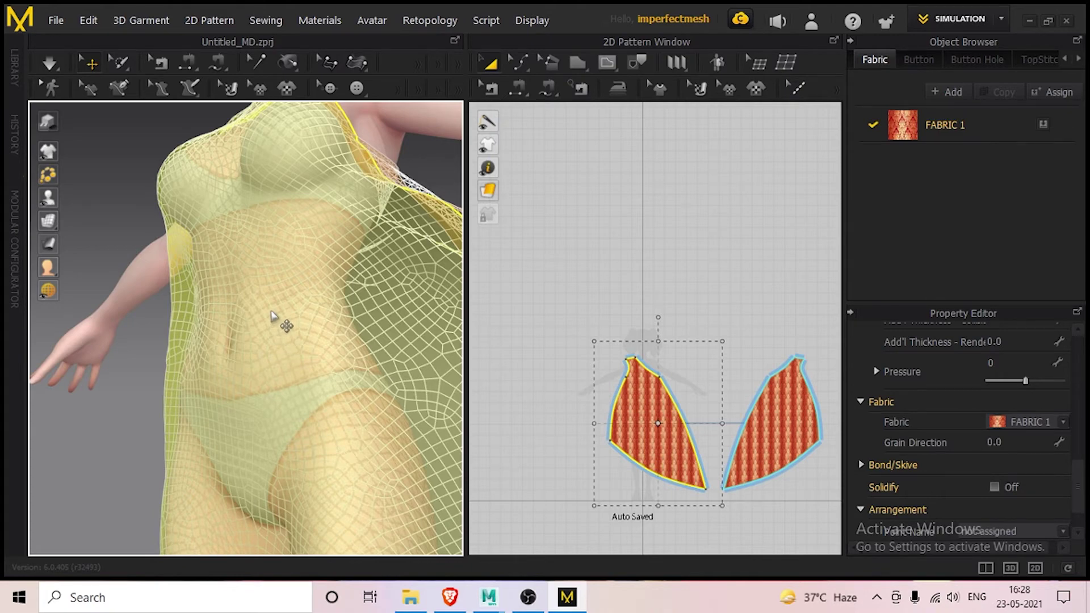
Remesh the selected dress pattern, then run the simulation to drape the new quad mesh in the wind.
{"action": "right_click", "coordinate": [271, 316]}
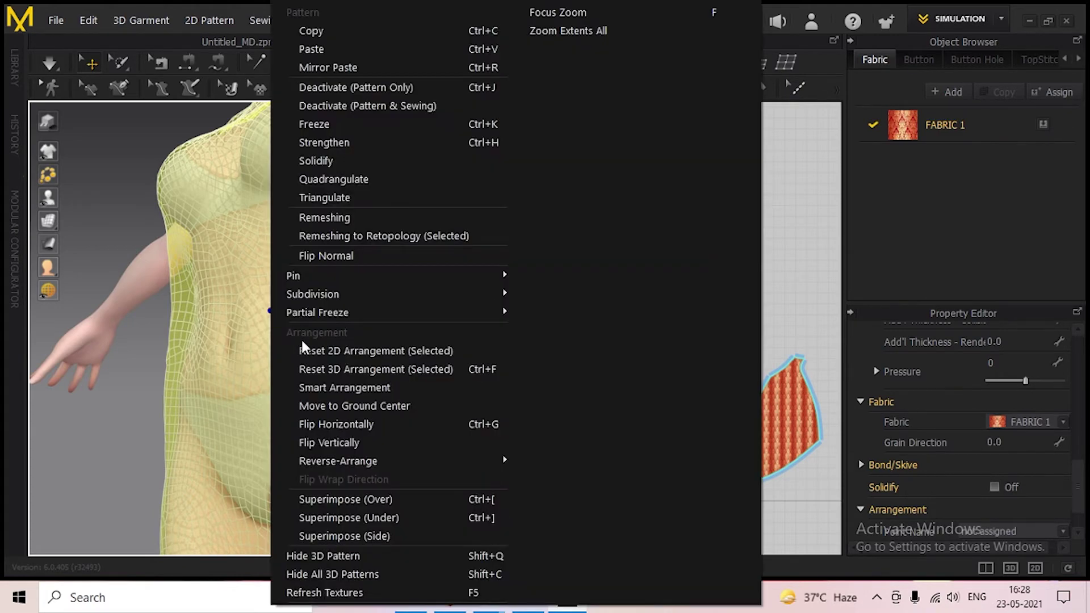
{"action": "left_click", "coordinate": [335, 218]}
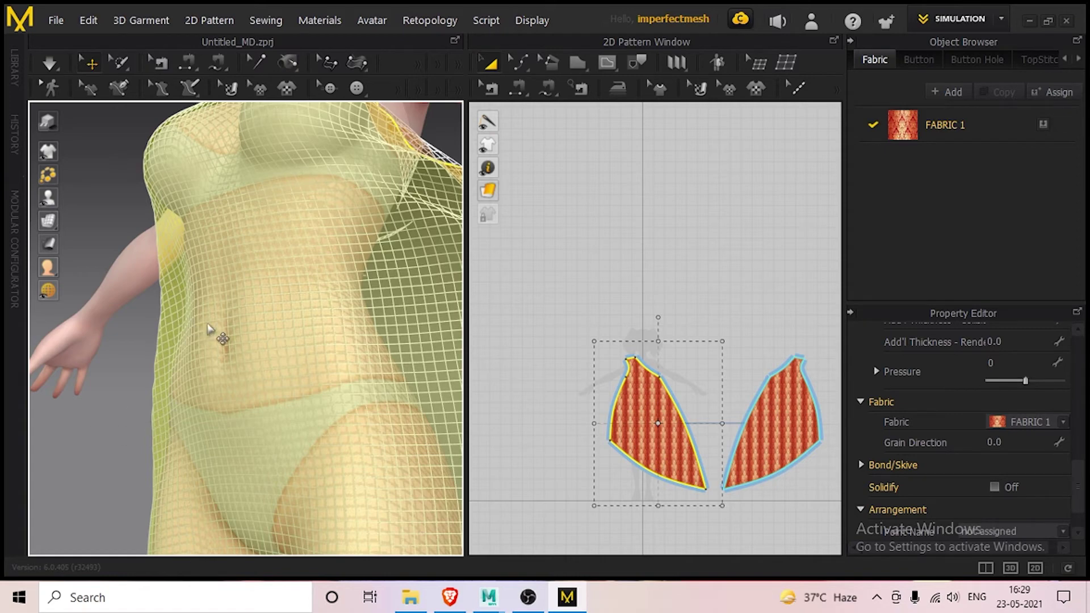
{"action": "scroll", "coordinate": [247, 340], "scroll_direction": "down", "scroll_amount": 2}
{"action": "scroll", "coordinate": [247, 339], "scroll_direction": "down", "scroll_amount": 3}
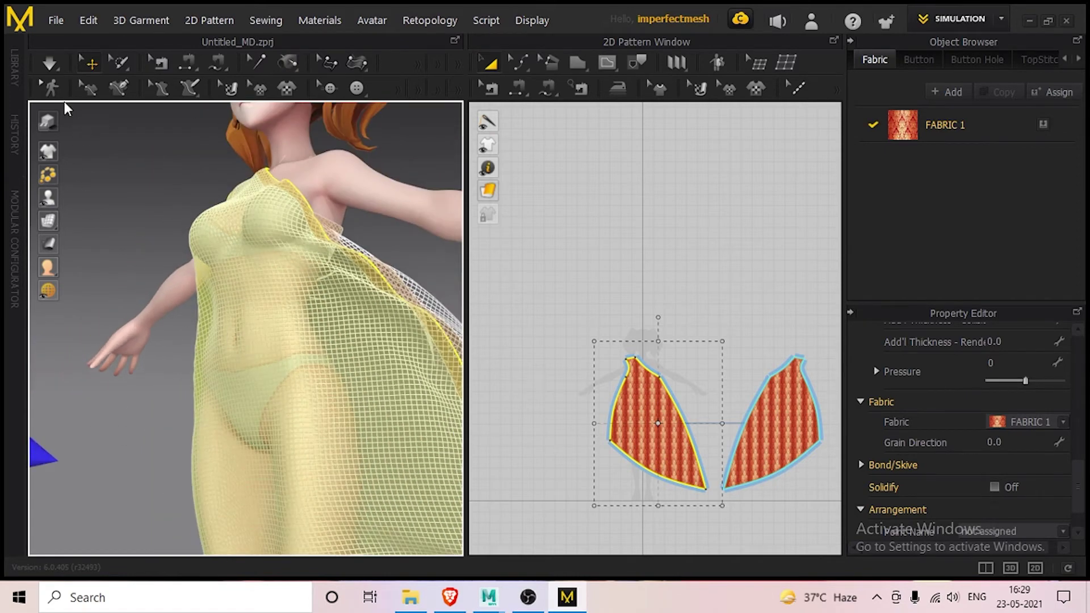
{"action": "left_click", "coordinate": [49, 64]}
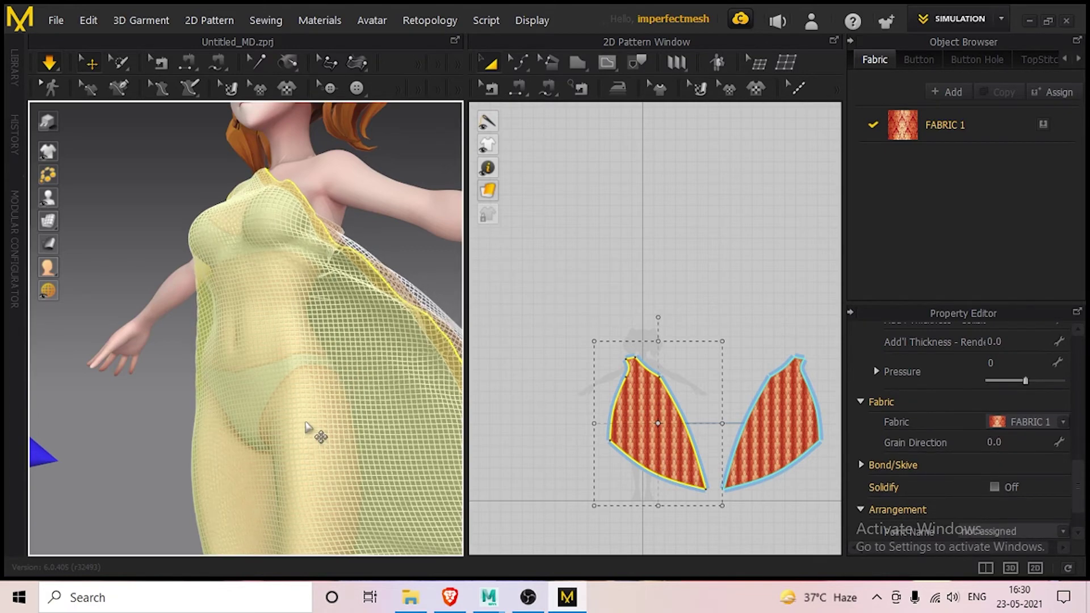
{"action": "scroll", "coordinate": [284, 426], "scroll_direction": "down", "scroll_amount": 2}
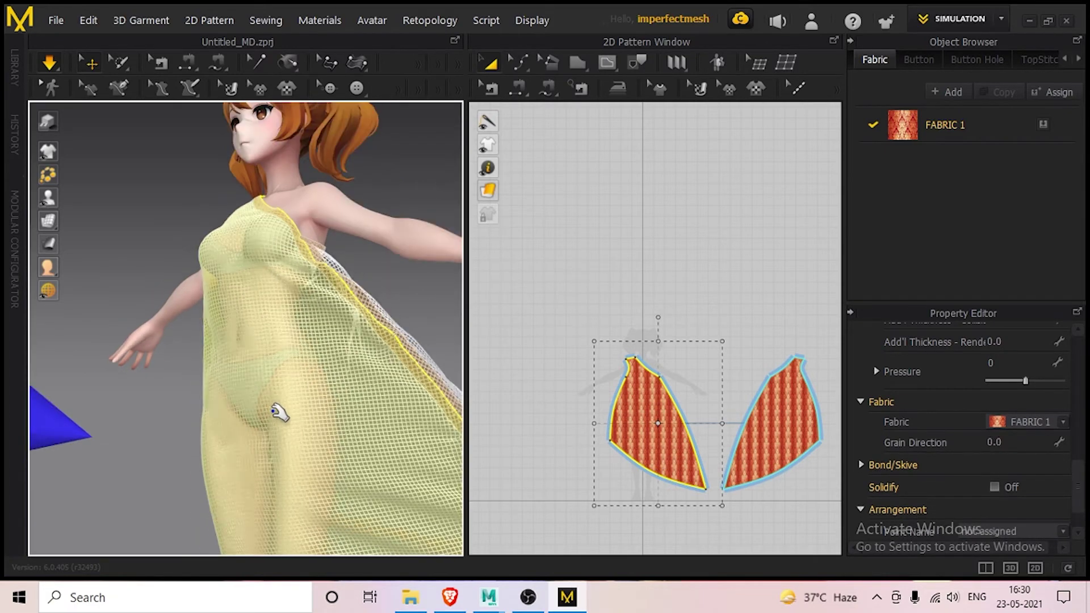
Show the dress as a thick textured surface, switch it to the plain textured surface, and inspect the drape with nothing selected.
{"action": "mouse_move", "coordinate": [49, 220]}
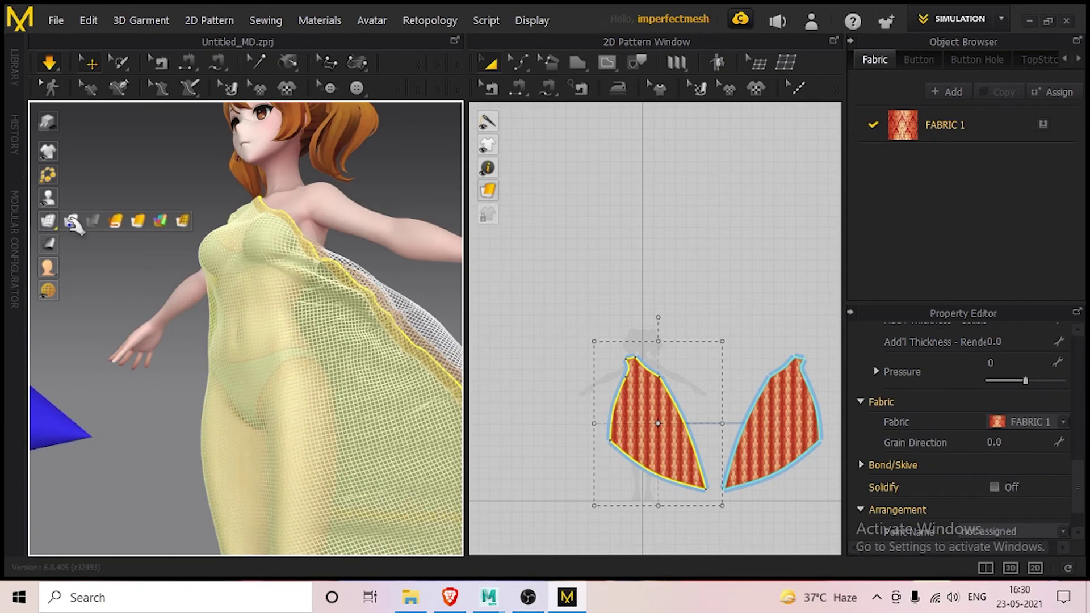
{"action": "left_click", "coordinate": [121, 222]}
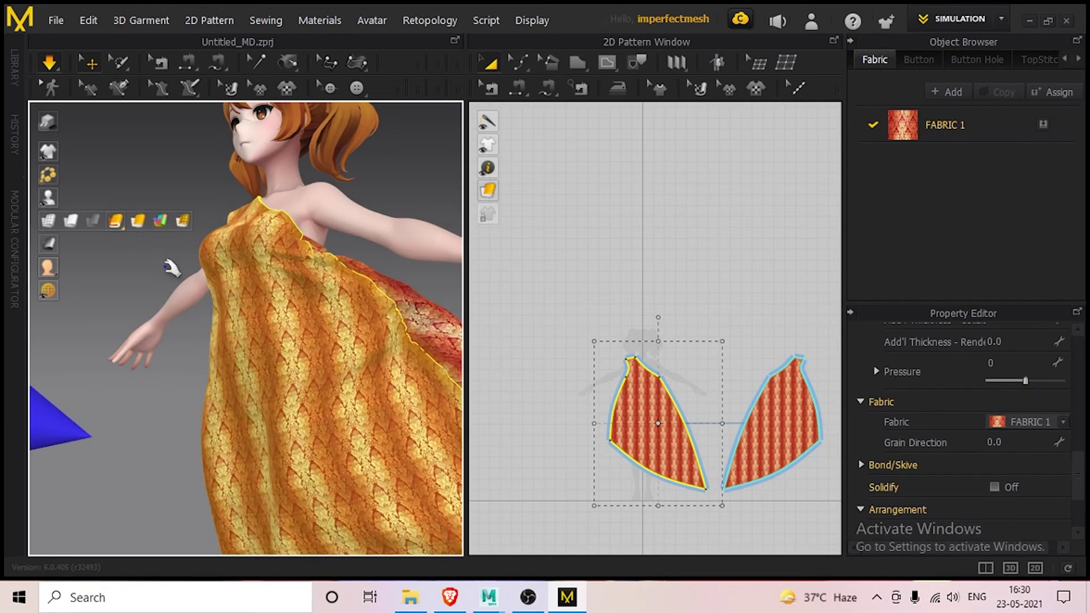
{"action": "right_click_drag", "start_coordinate": [170, 365], "coordinate": [243, 368]}
{"action": "scroll", "coordinate": [245, 372], "scroll_direction": "down", "scroll_amount": 5}
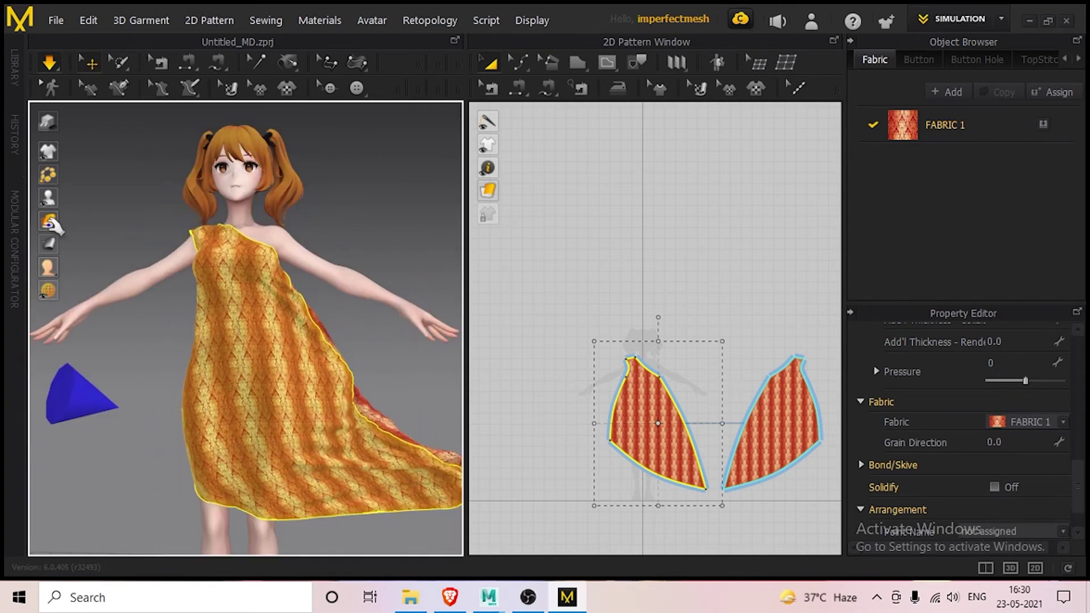
{"action": "mouse_move", "coordinate": [48, 220]}
{"action": "left_click", "coordinate": [145, 223]}
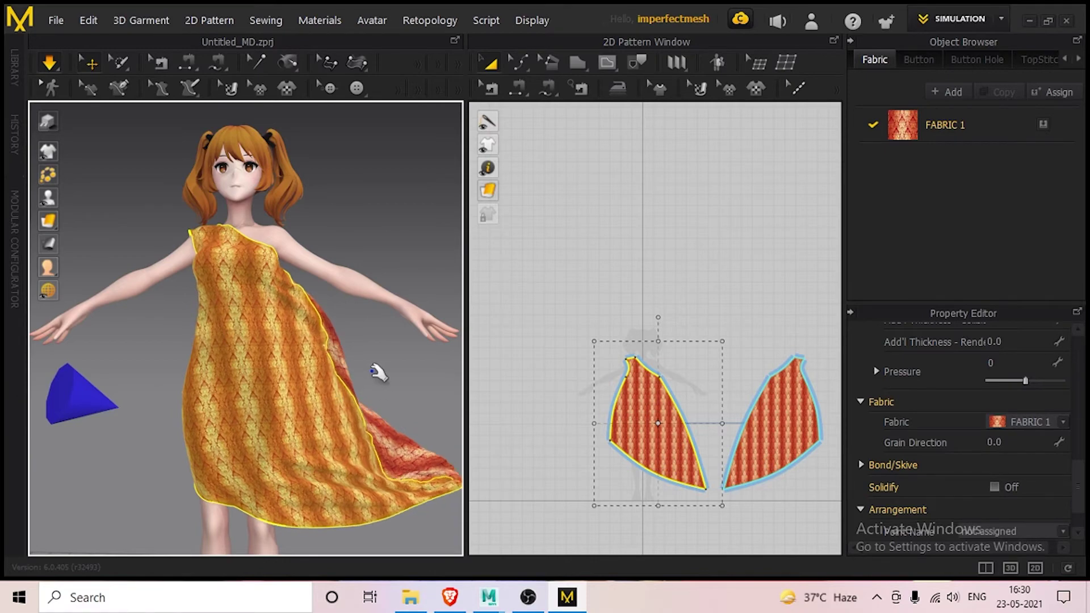
{"action": "left_click", "coordinate": [373, 206]}
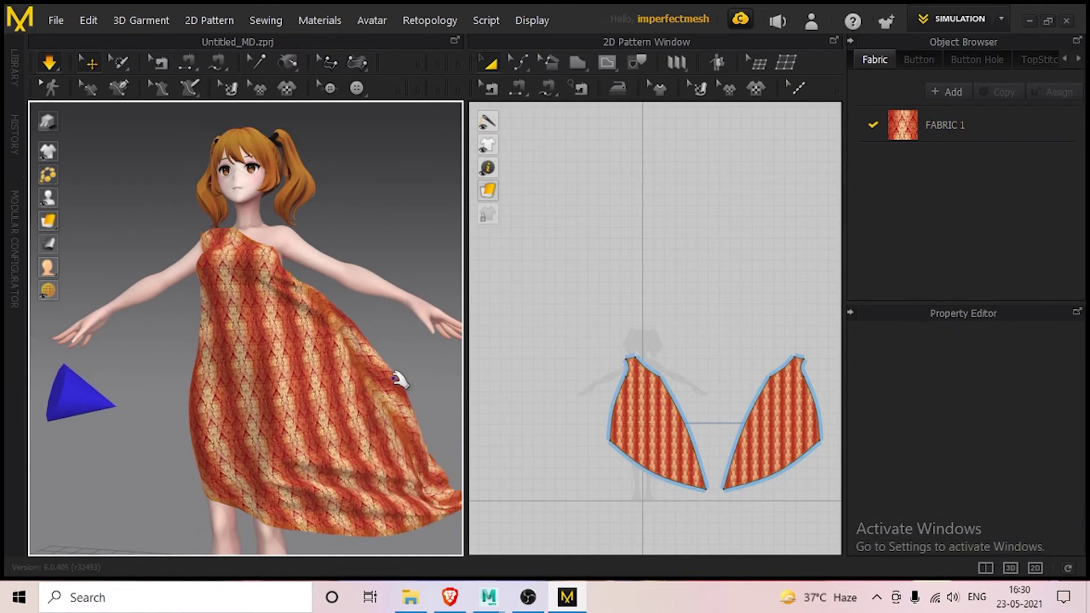
{"action": "right_click_drag", "start_coordinate": [398, 379], "coordinate": [418, 408]}
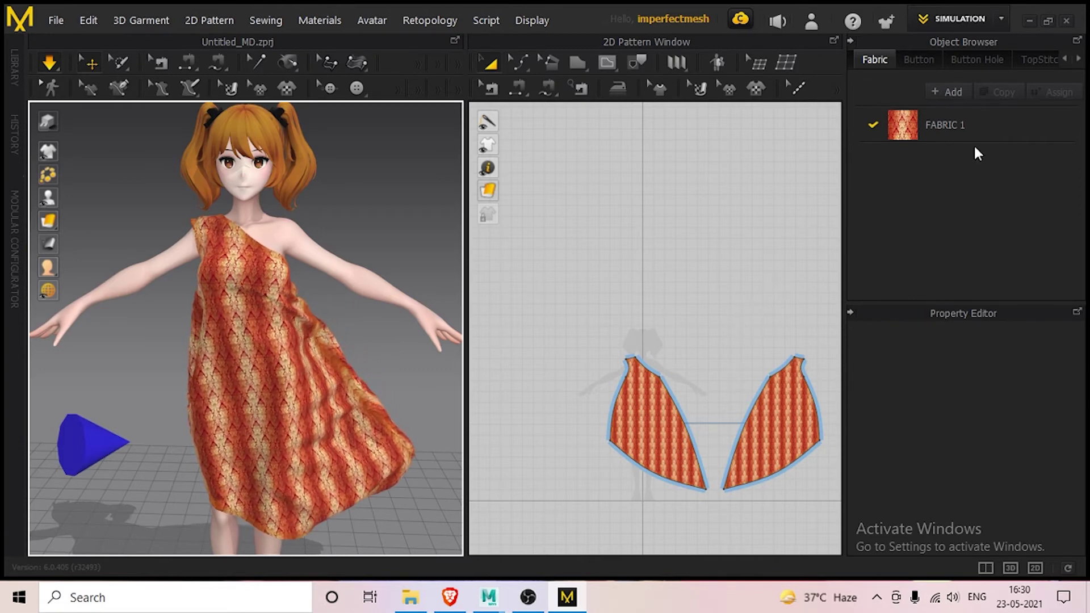
In the UV Editor workspace, fit the UVs of both dress patterns to 0-1 with the Length (Absolute) option.
{"action": "left_click", "coordinate": [956, 20]}
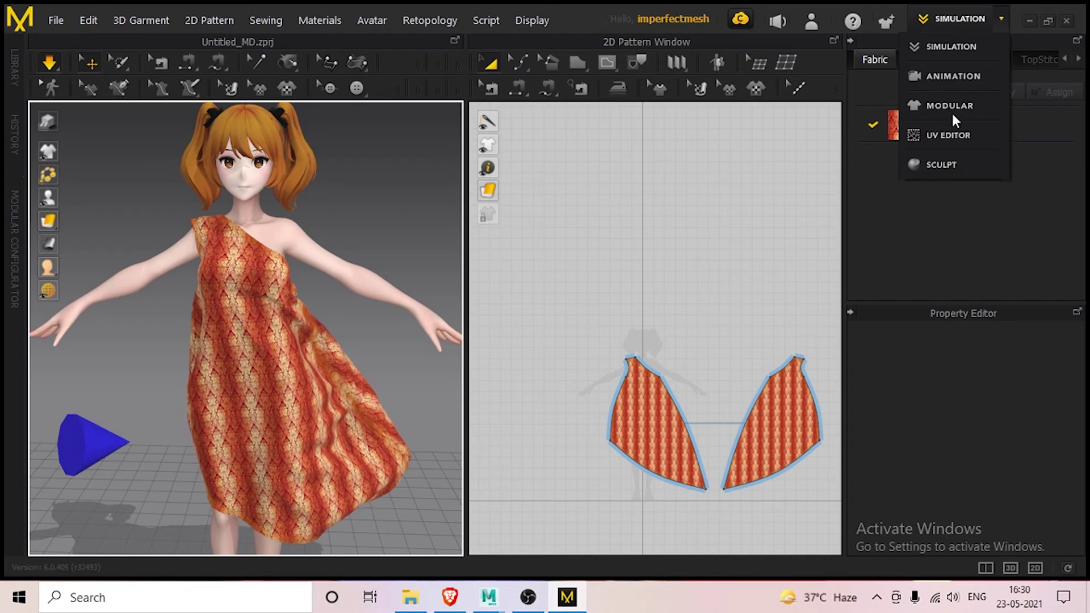
{"action": "left_click", "coordinate": [948, 135]}
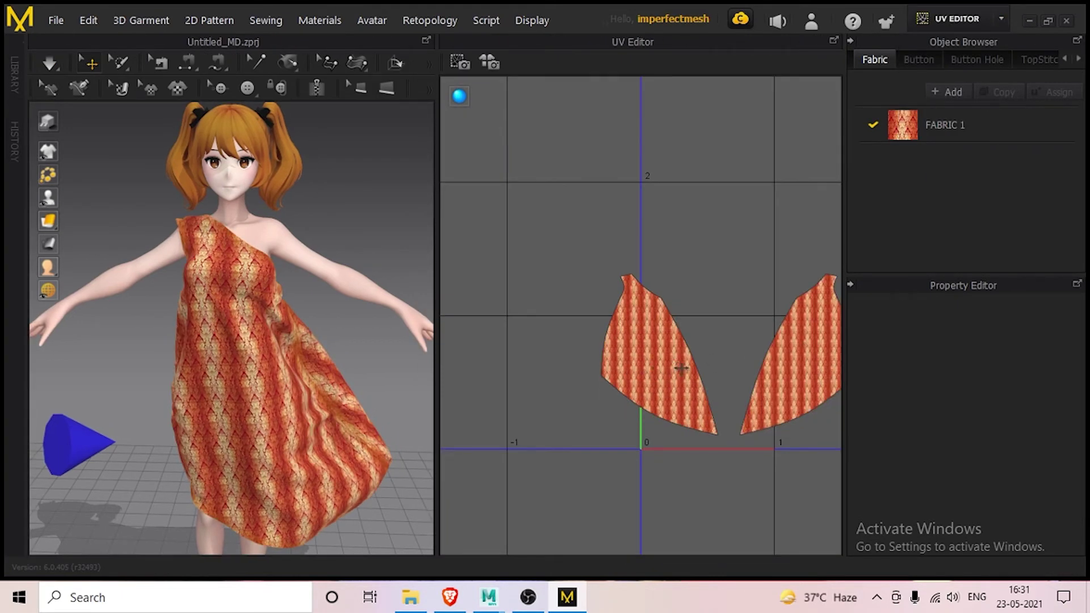
{"action": "scroll", "coordinate": [682, 368], "scroll_direction": "down", "scroll_amount": 3}
{"action": "left_click_drag", "start_coordinate": [613, 285], "coordinate": [793, 446]}
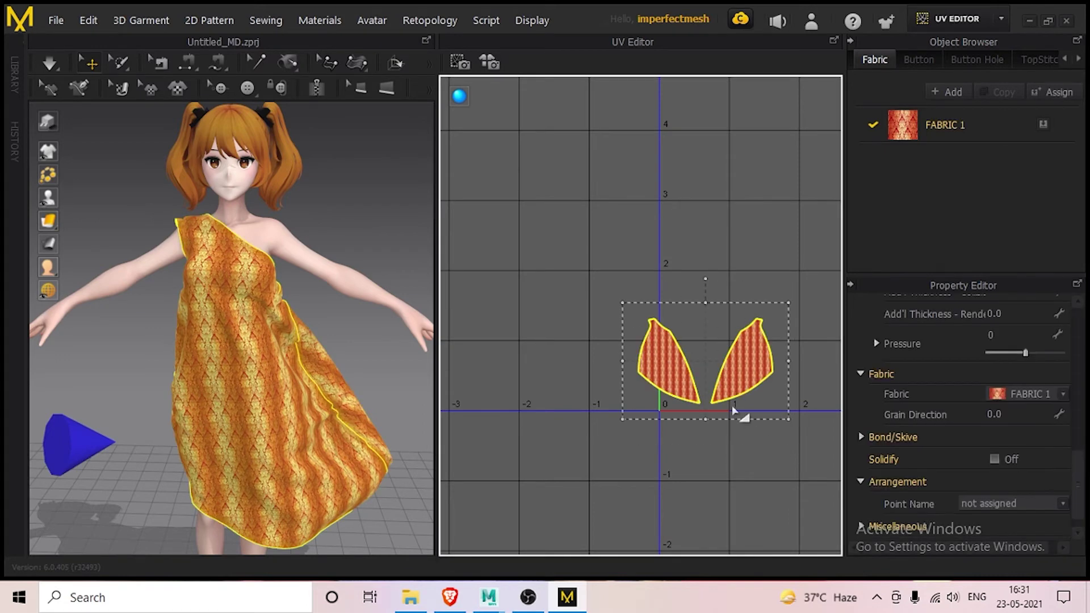
{"action": "right_click", "coordinate": [731, 377]}
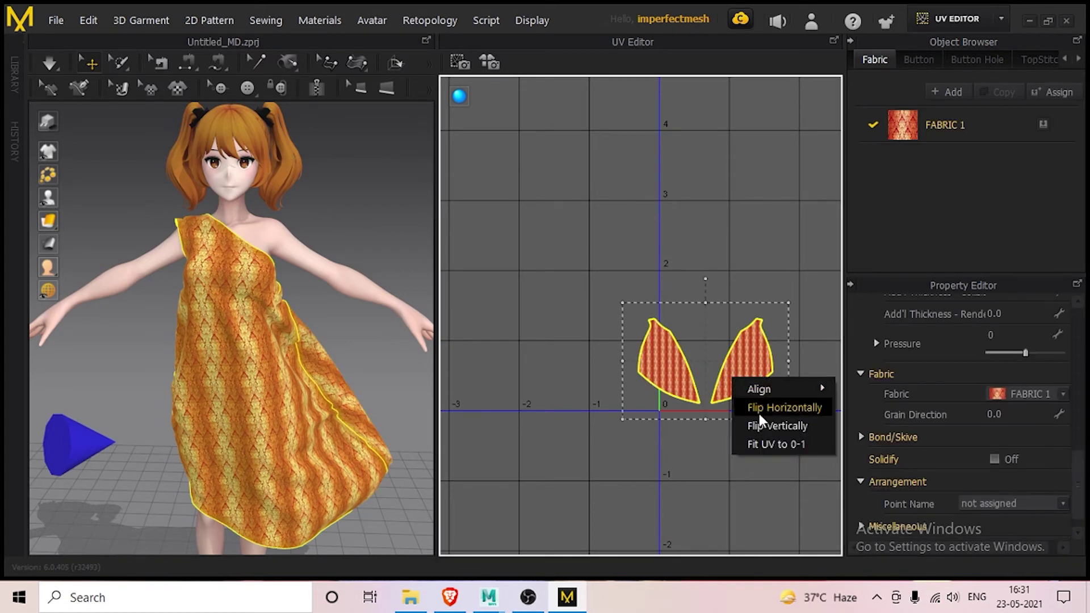
{"action": "left_click", "coordinate": [778, 444]}
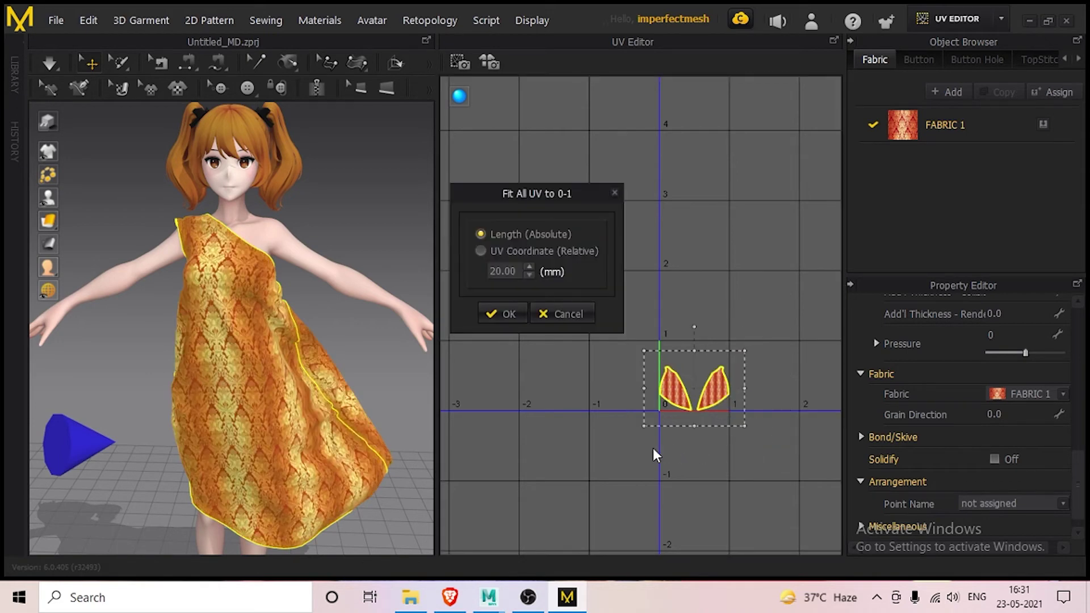
{"action": "left_click", "coordinate": [505, 312]}
{"action": "scroll", "coordinate": [740, 448], "scroll_direction": "down", "scroll_amount": 2}
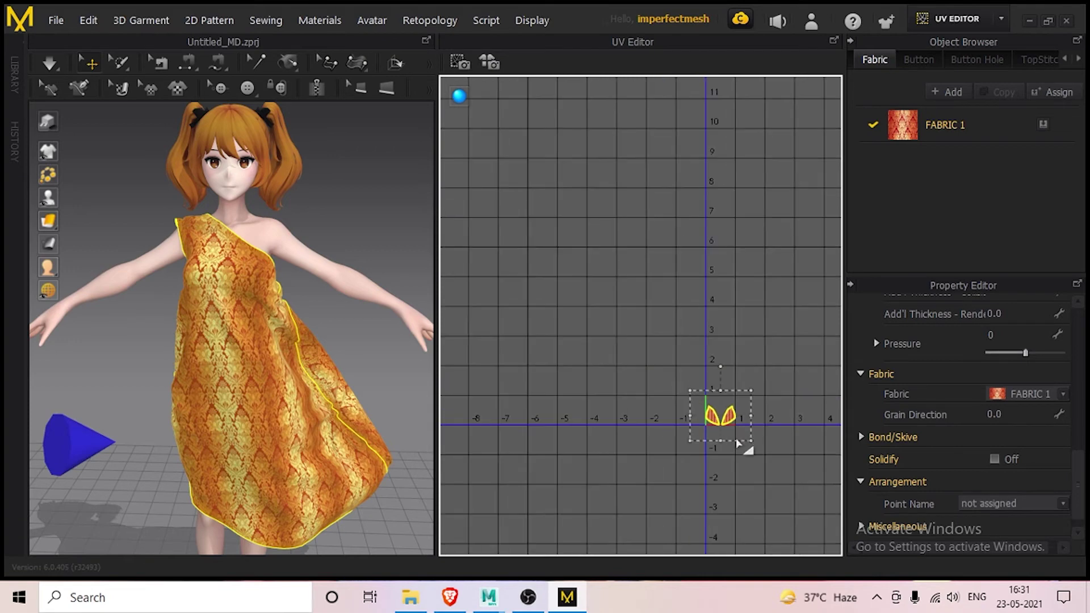
{"action": "scroll", "coordinate": [738, 444], "scroll_direction": "up", "scroll_amount": 5}
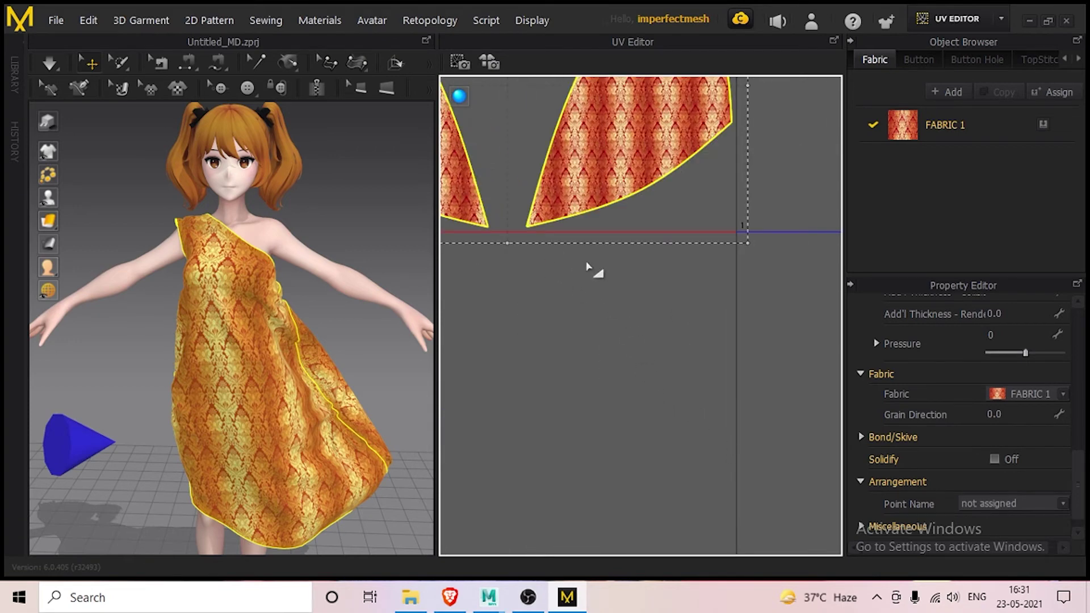
{"action": "scroll", "coordinate": [657, 297], "scroll_direction": "down", "scroll_amount": 5}
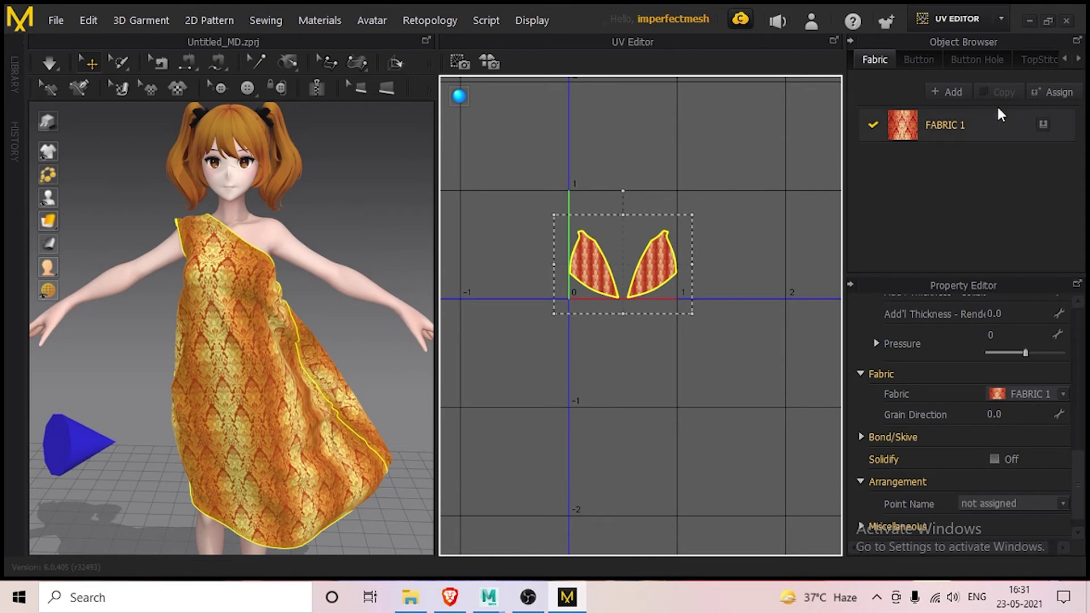
Switch to the Animation workspace and accept the simulation quality notice.
{"action": "left_click", "coordinate": [967, 22]}
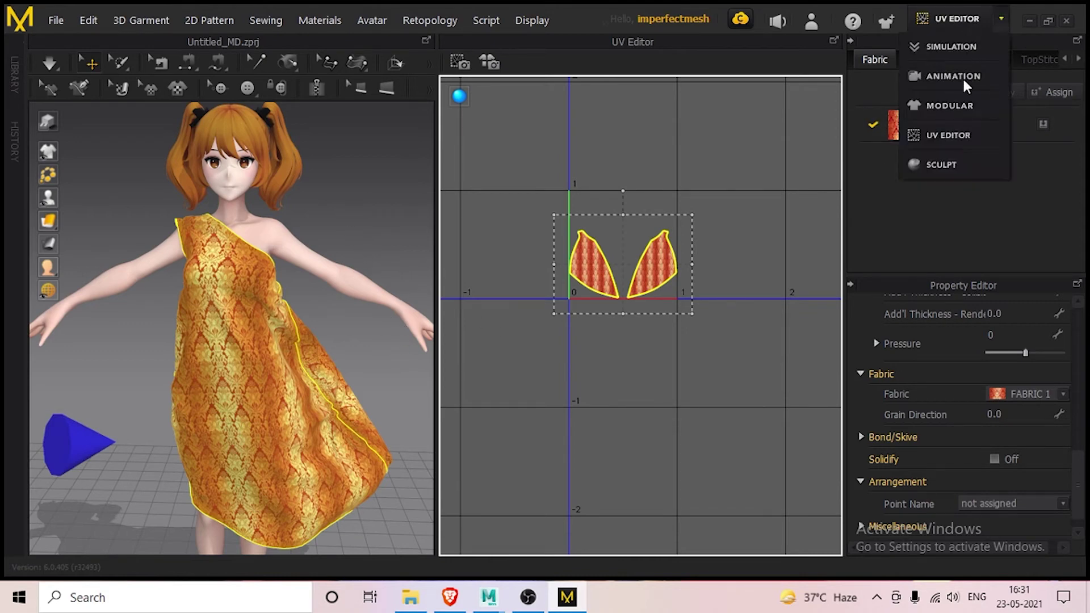
{"action": "left_click", "coordinate": [950, 79]}
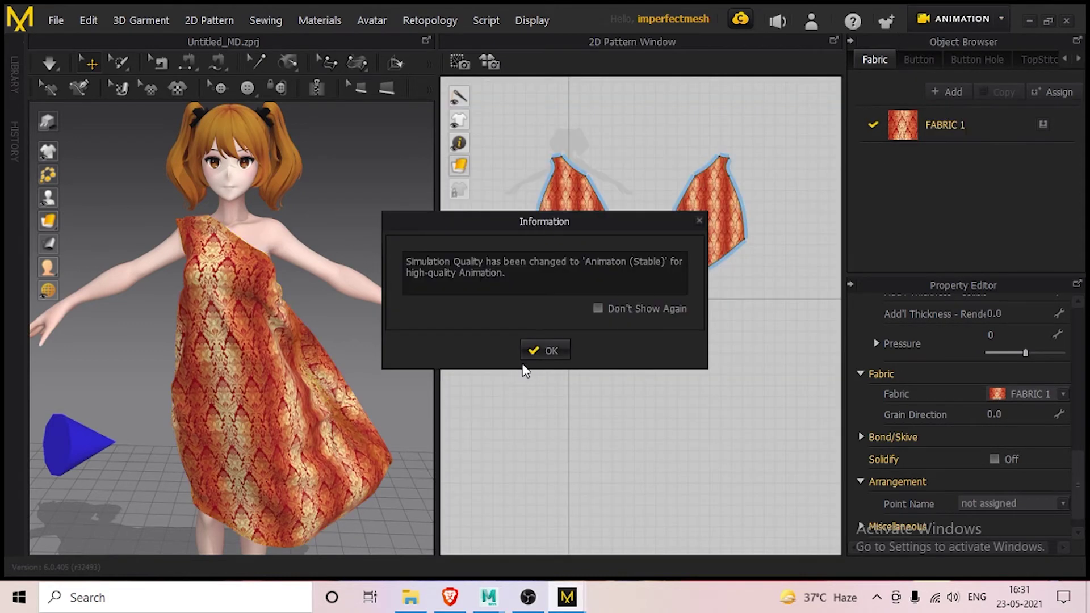
{"action": "left_click", "coordinate": [543, 351]}
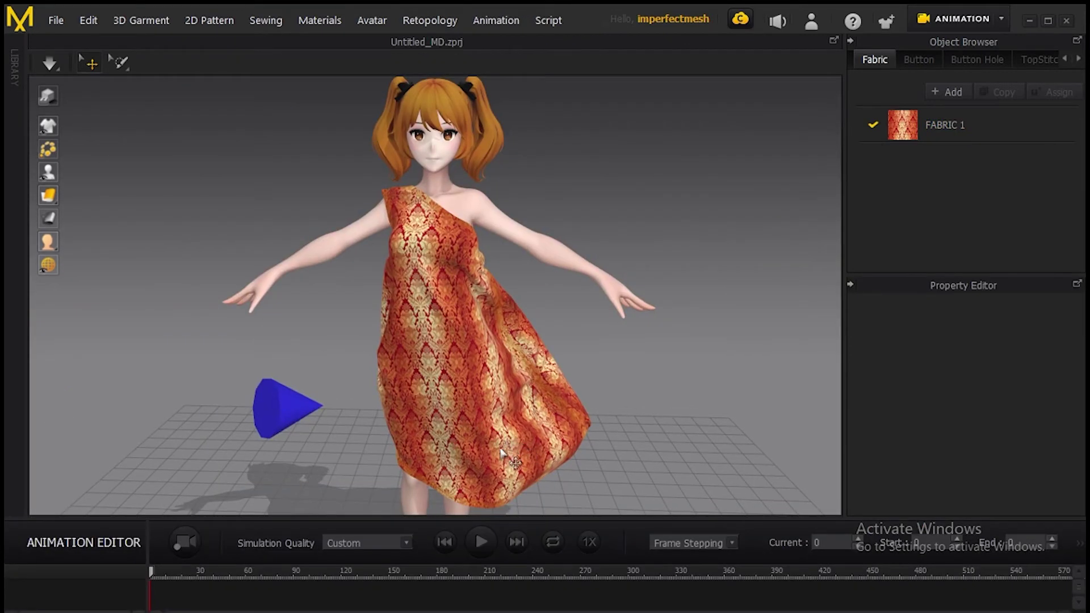
Simulate the windblown dress, record its garment animation up to frame 126, and play it back.
{"action": "left_click", "coordinate": [47, 64]}
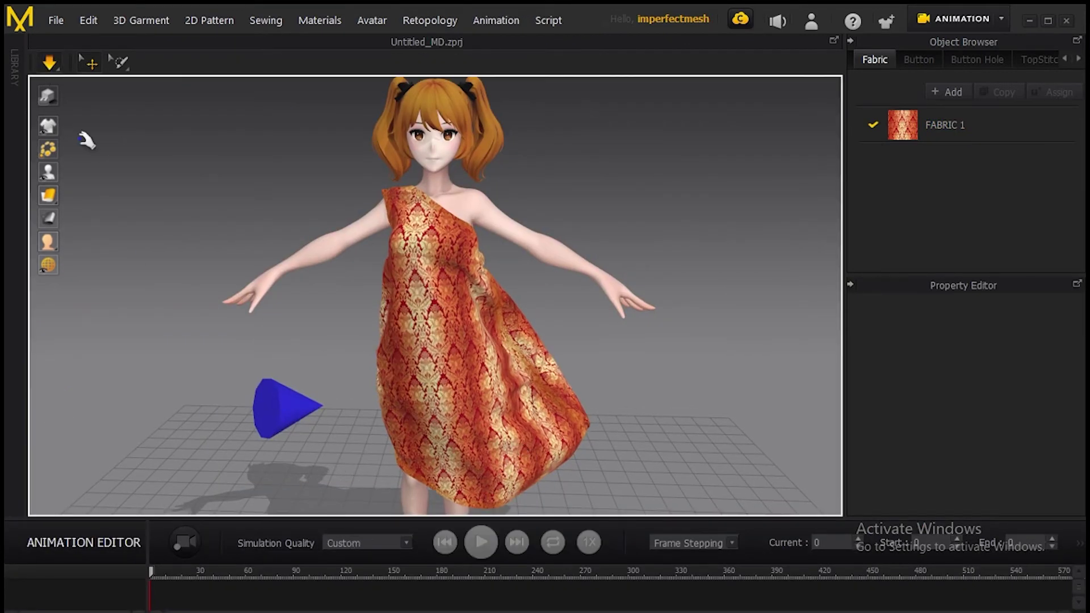
{"action": "left_click", "coordinate": [188, 542]}
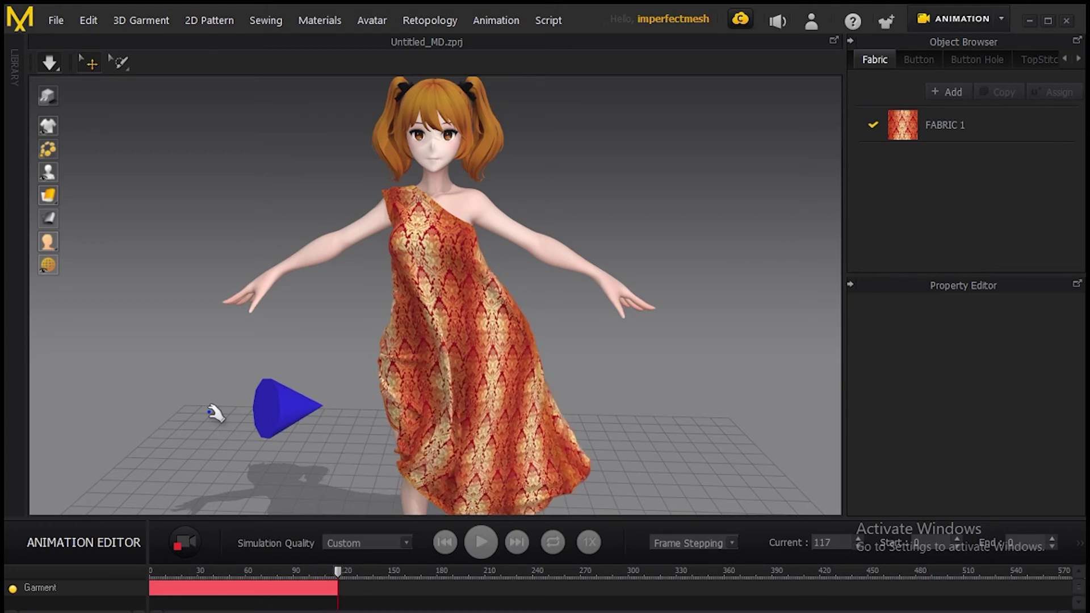
{"action": "left_click", "coordinate": [182, 543]}
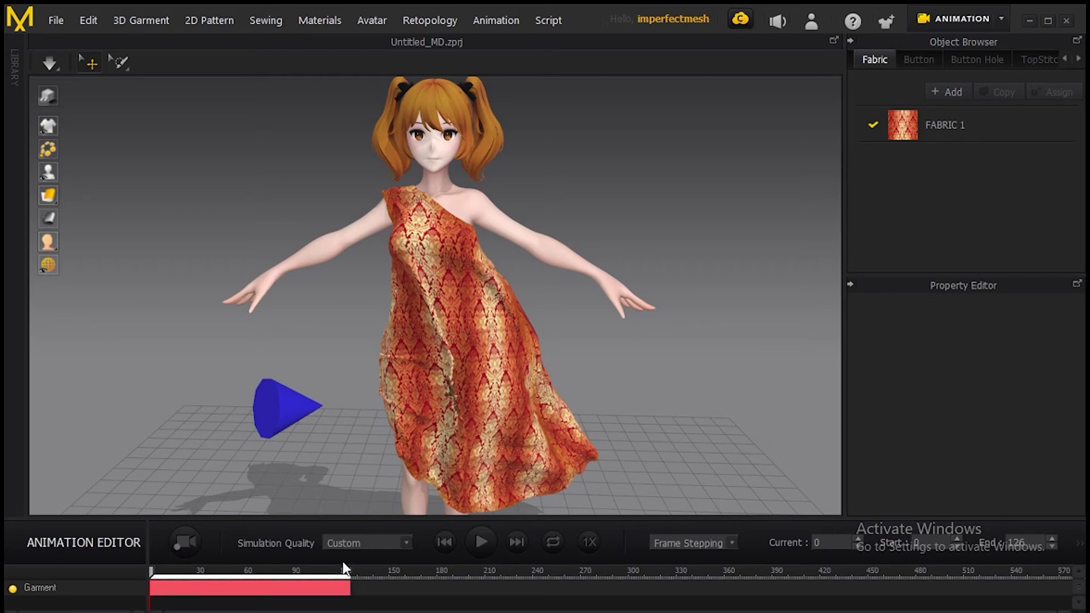
{"action": "left_click", "coordinate": [472, 543]}
Return to the Simulation workspace and delete both dress patterns.
{"action": "left_click", "coordinate": [982, 18]}
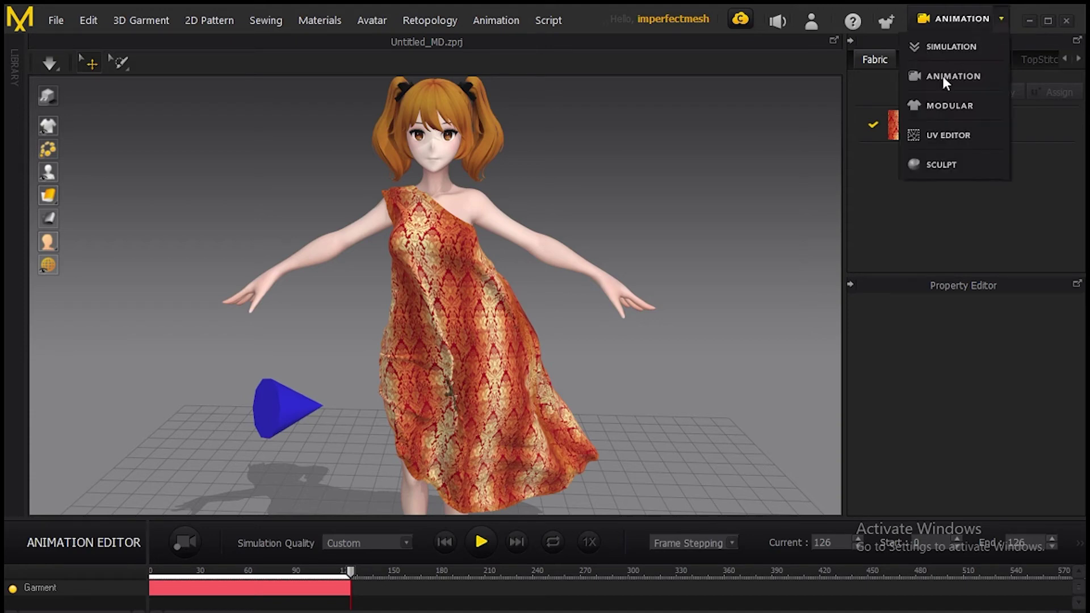
{"action": "left_click", "coordinate": [953, 46]}
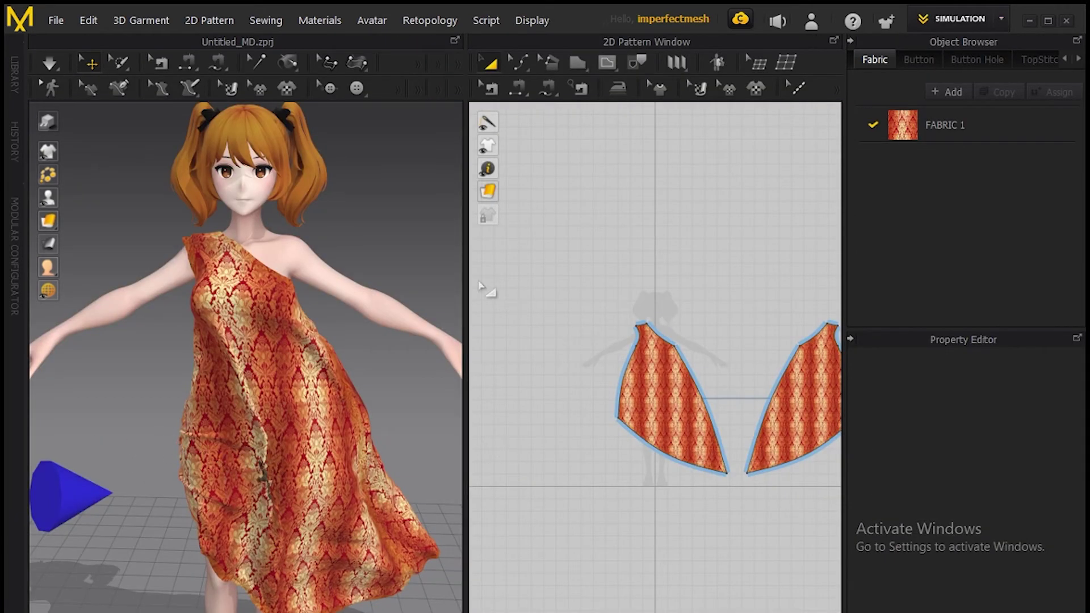
{"action": "left_click_drag", "start_coordinate": [584, 249], "coordinate": [897, 492]}
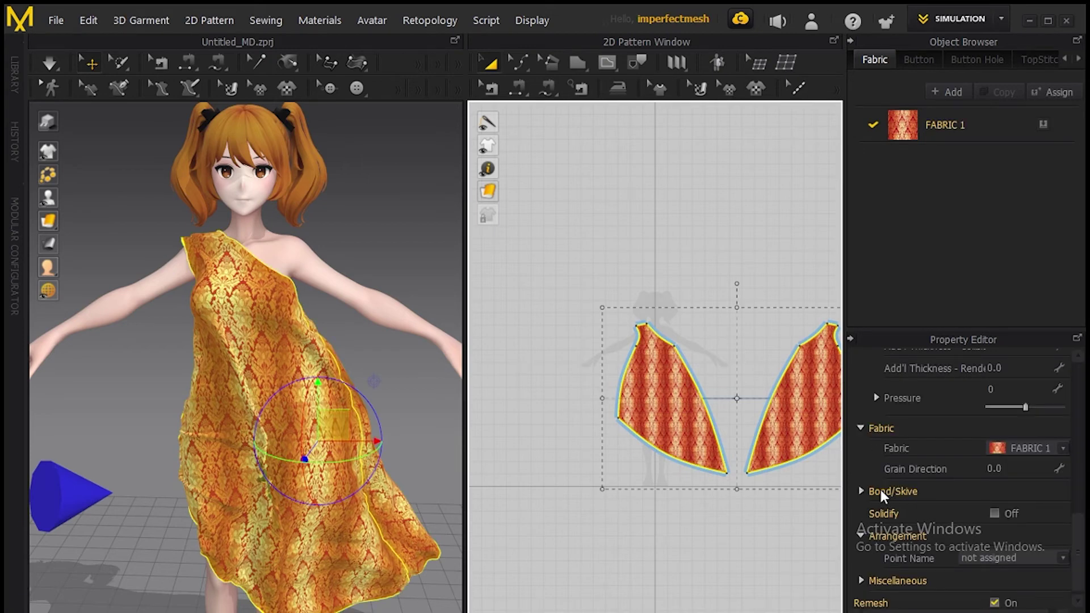
{"action": "key", "text": "Delete"}
Draw a thin horizontal rectangle pattern across the avatar's waist in the 2D pattern window as a waistband.
{"action": "scroll", "coordinate": [666, 432], "scroll_direction": "up", "scroll_amount": 5}
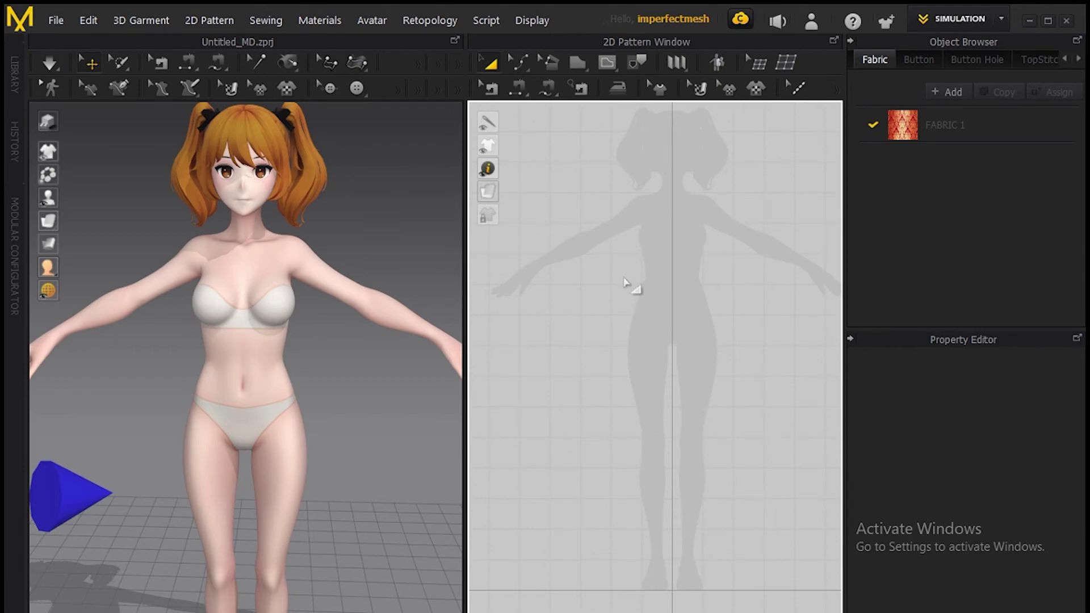
{"action": "left_click", "coordinate": [577, 63]}
{"action": "left_click", "coordinate": [583, 65]}
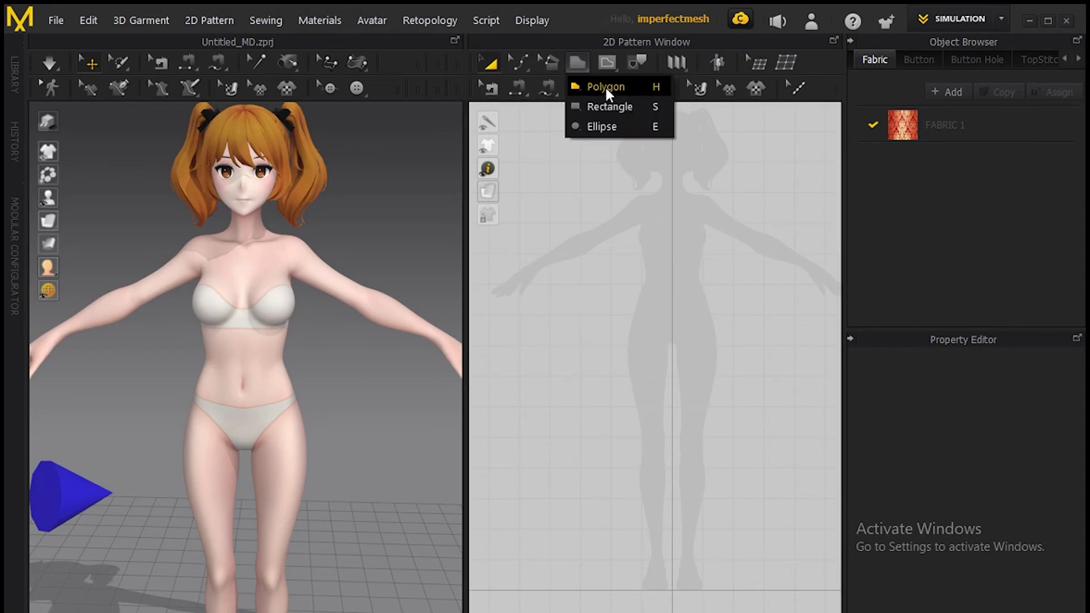
{"action": "left_click", "coordinate": [605, 86]}
{"action": "left_click", "coordinate": [581, 65]}
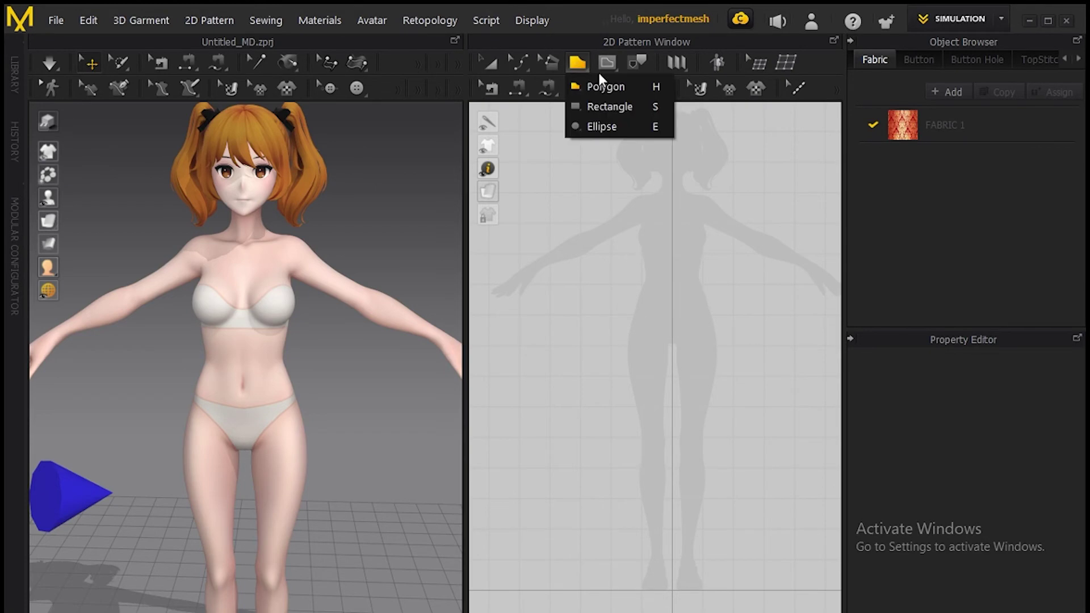
{"action": "left_click", "coordinate": [607, 107]}
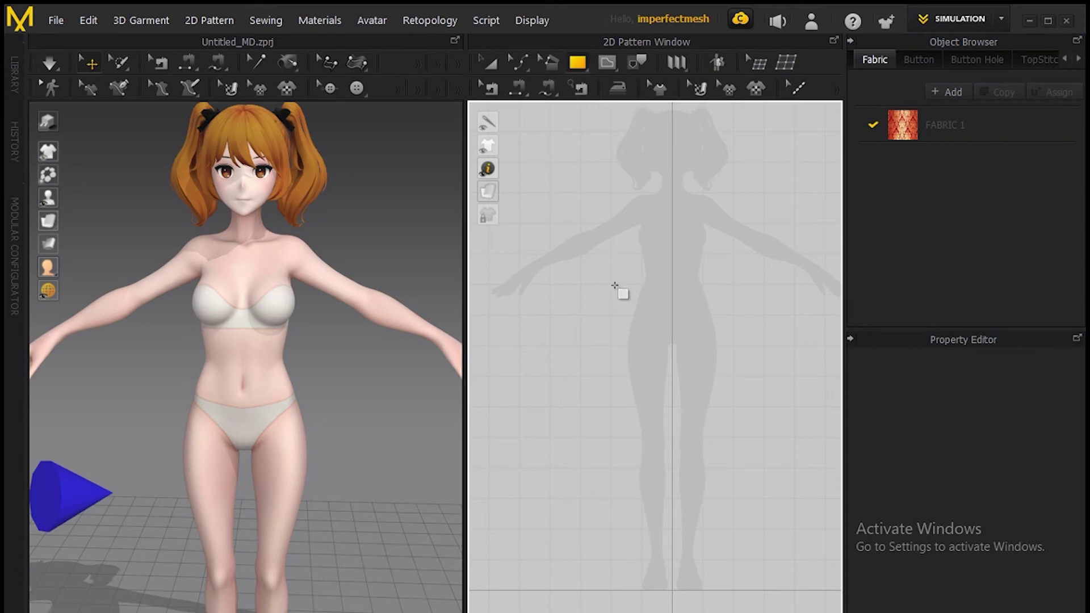
{"action": "left_click_drag", "start_coordinate": [615, 279], "coordinate": [721, 287]}
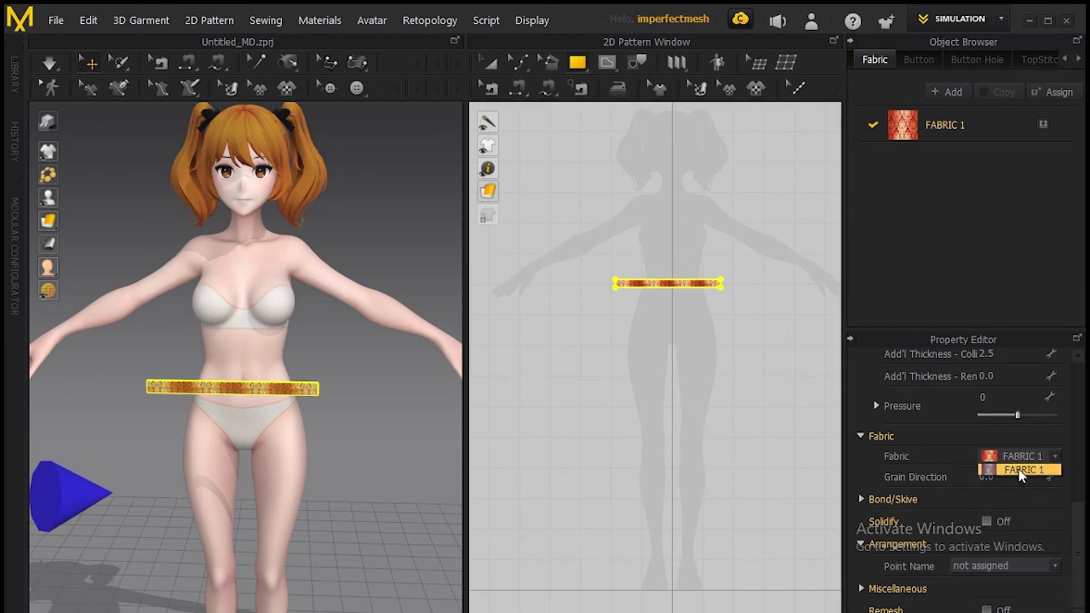
Remove the texture image from FABRIC 1 and set the fabric's color to black.
{"action": "left_click", "coordinate": [912, 462]}
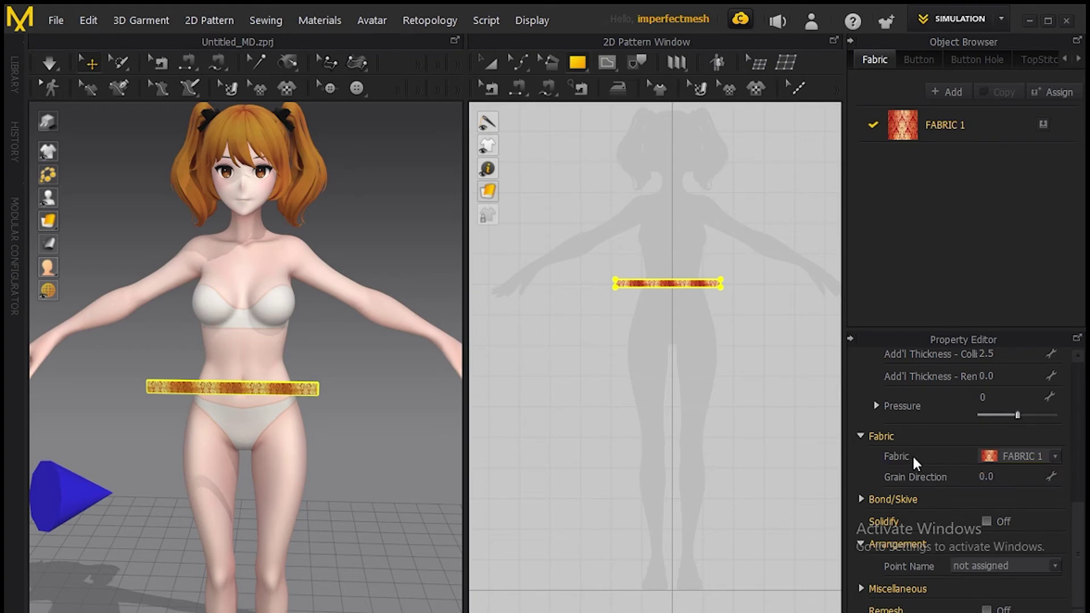
{"action": "left_click", "coordinate": [946, 139]}
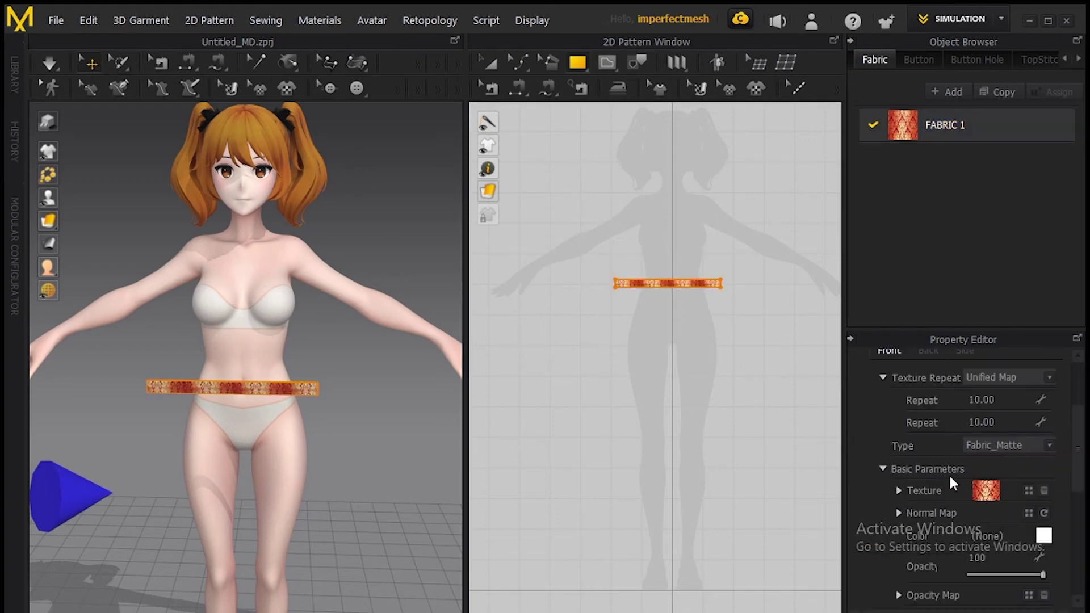
{"action": "left_click", "coordinate": [993, 489]}
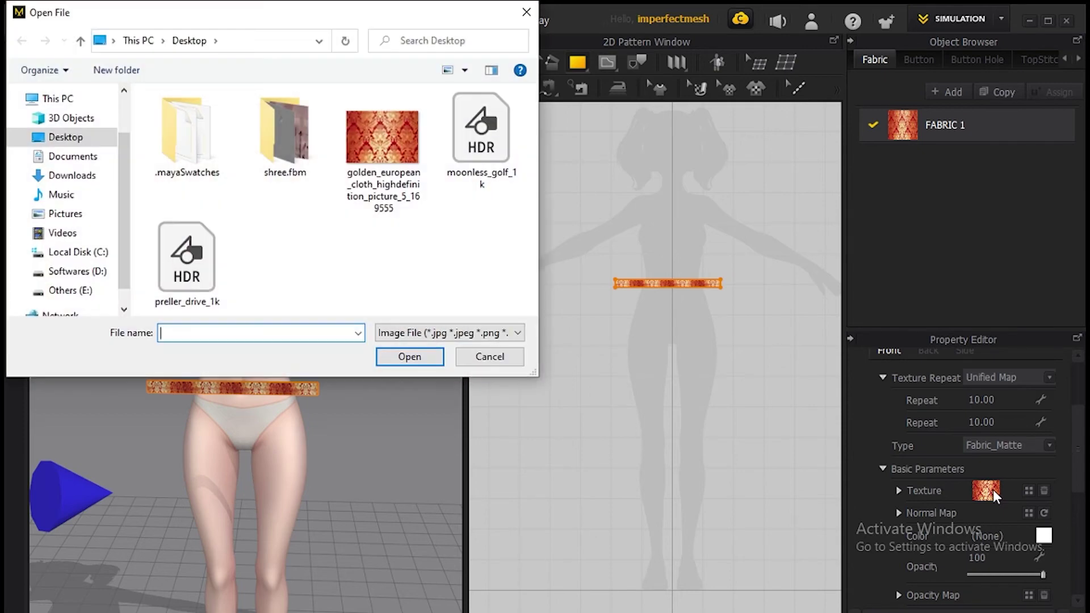
{"action": "key", "text": "Escape"}
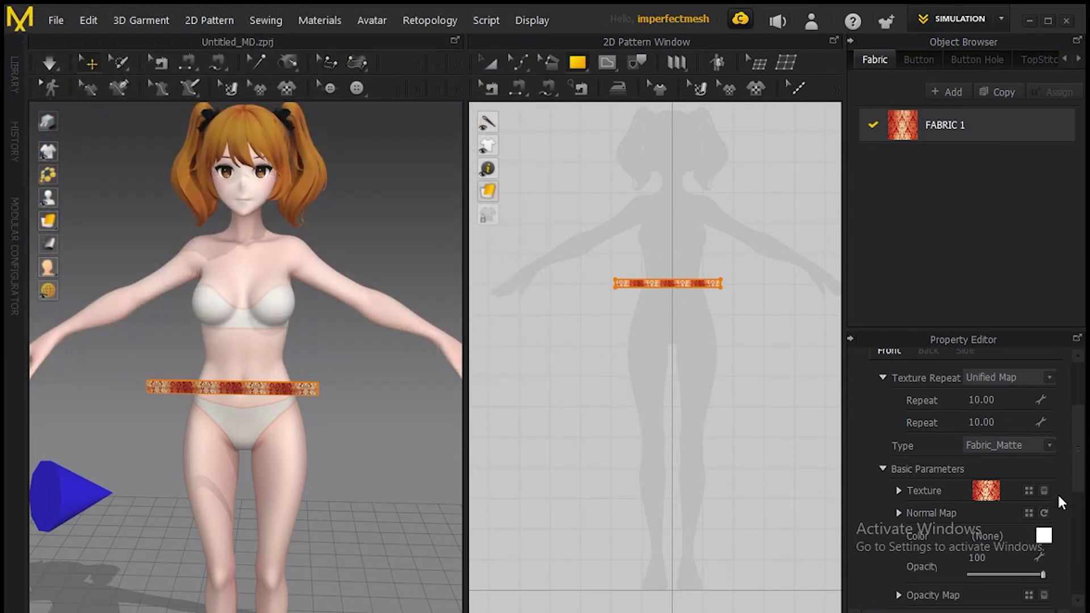
{"action": "left_click", "coordinate": [1043, 490]}
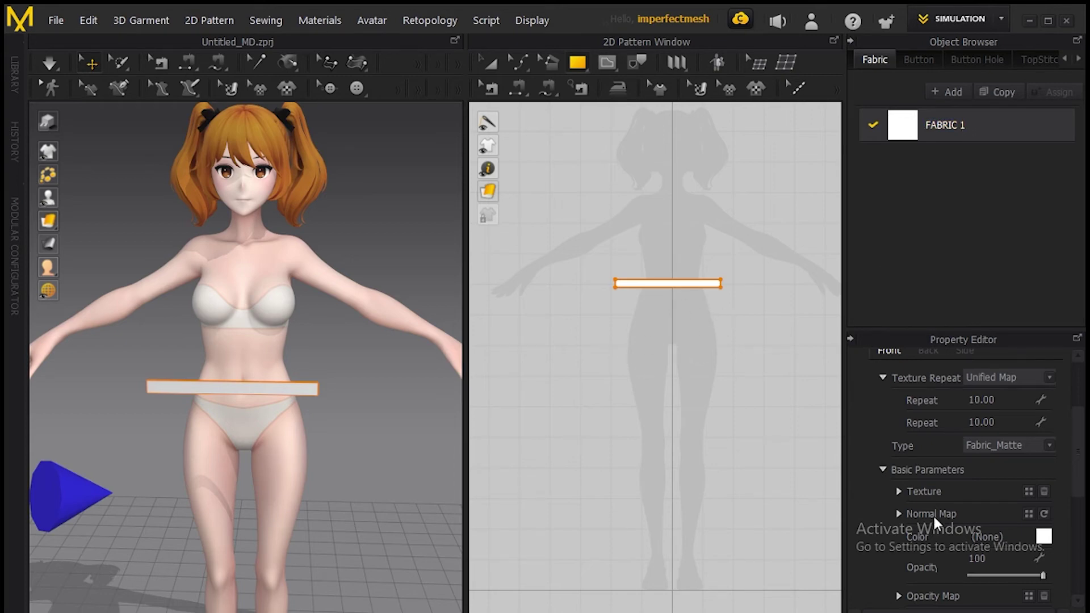
{"action": "left_click", "coordinate": [1043, 537]}
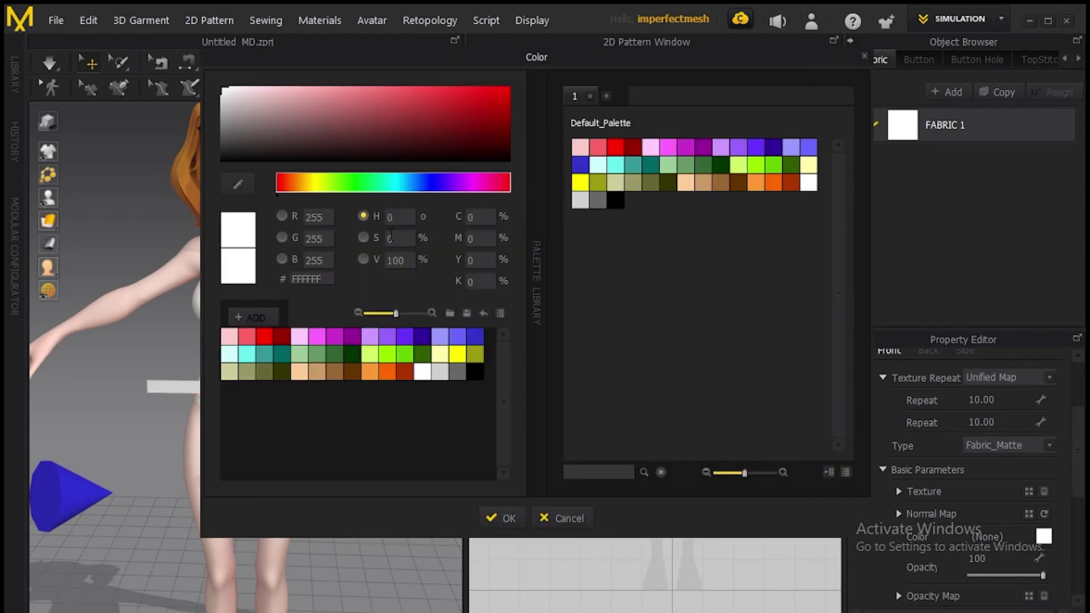
{"action": "left_click", "coordinate": [474, 372]}
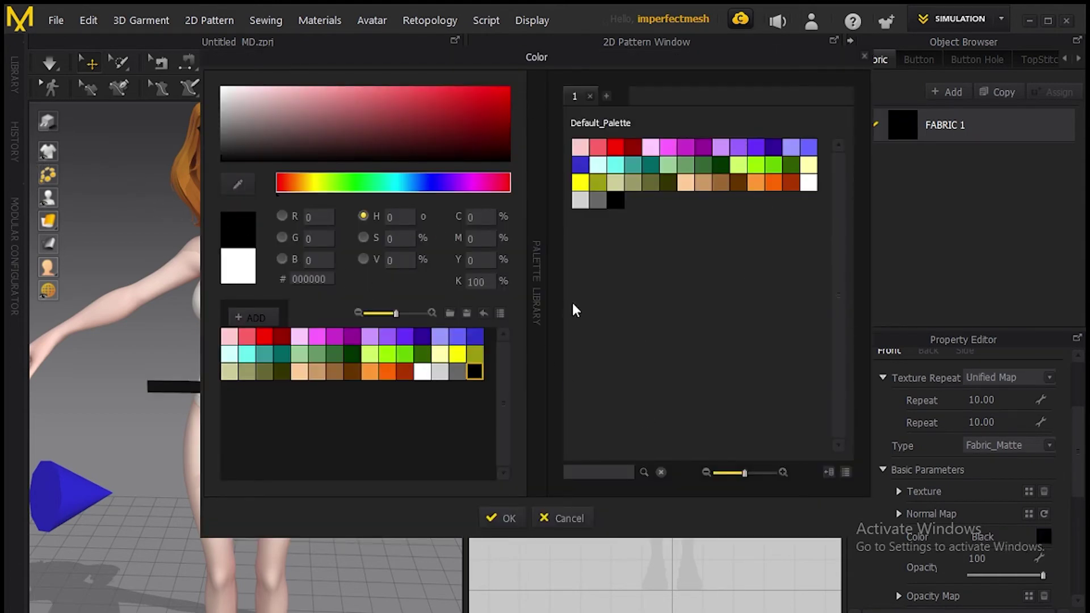
{"action": "left_click", "coordinate": [502, 517]}
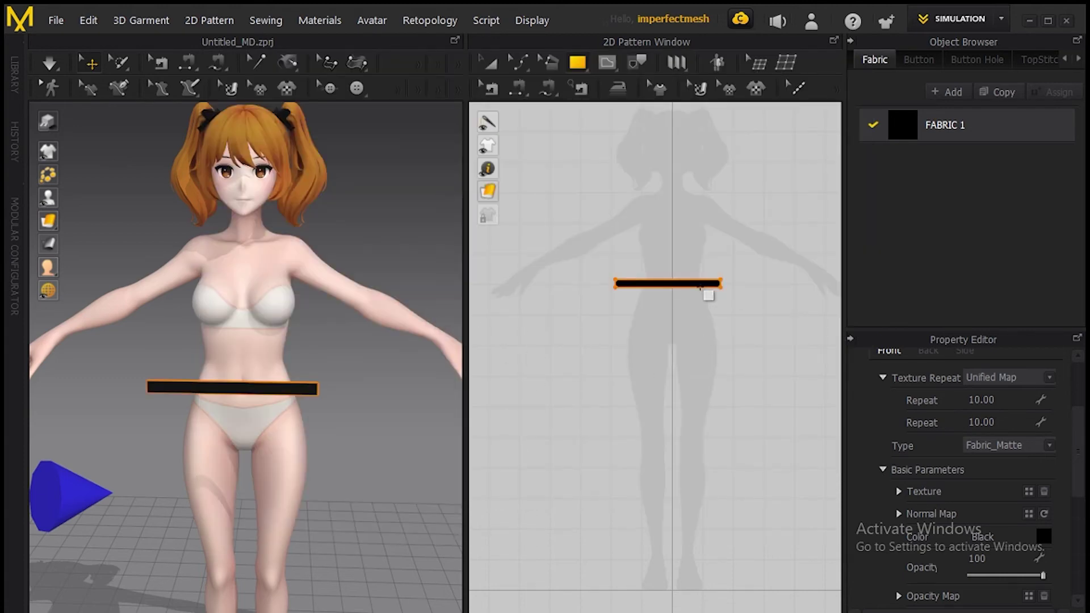
Center the waistband pattern on the avatar's vertical midline and lower it slightly toward the hips.
{"action": "scroll", "coordinate": [701, 311], "scroll_direction": "up", "scroll_amount": 5}
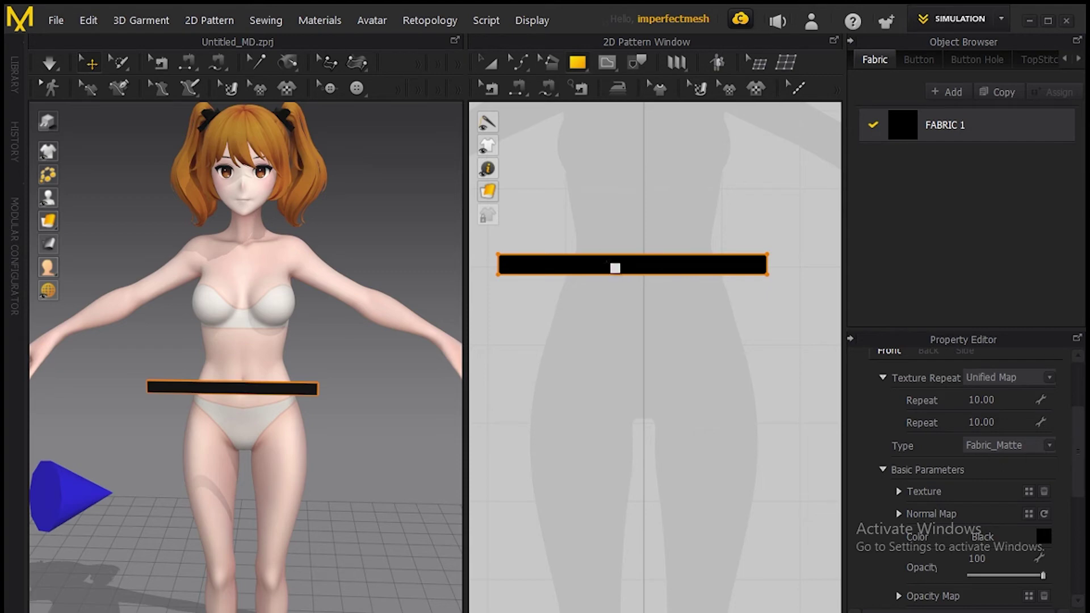
{"action": "key", "text": "a"}
{"action": "left_click", "coordinate": [651, 270]}
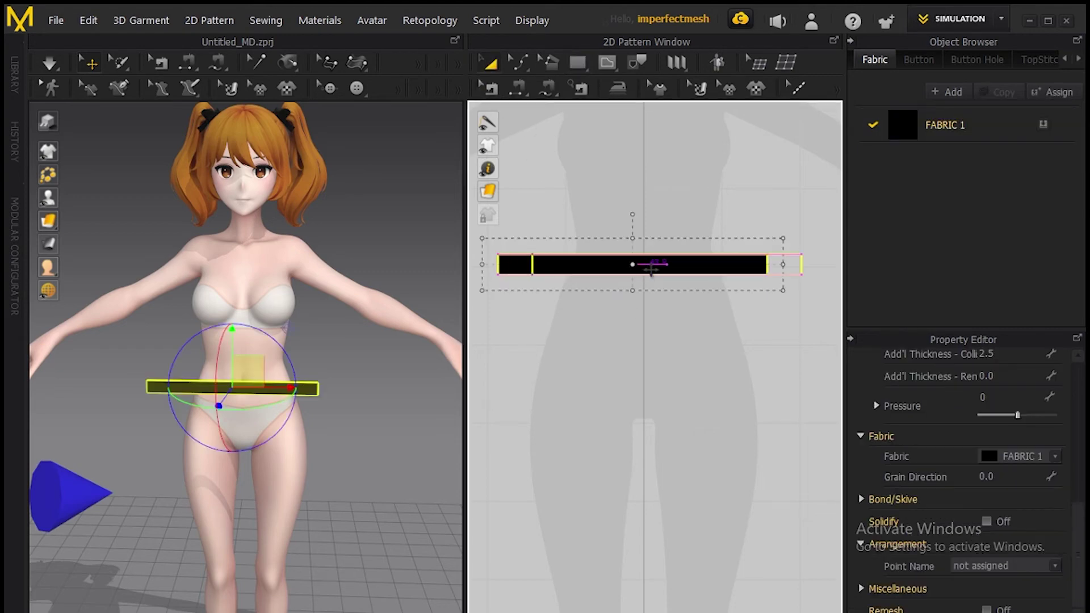
{"action": "left_click_drag", "start_coordinate": [652, 270], "coordinate": [631, 268]}
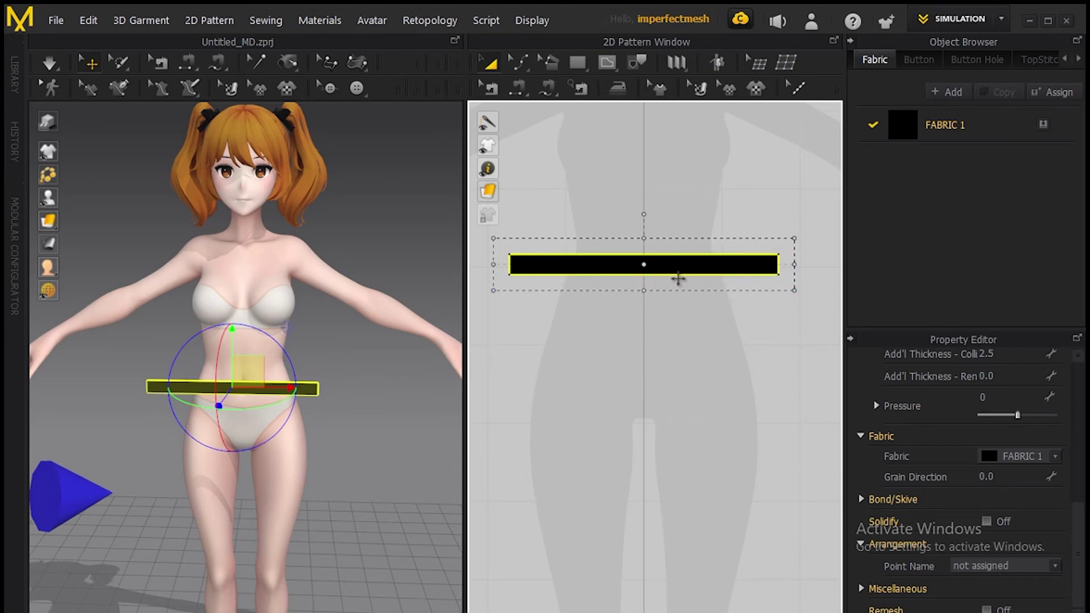
{"action": "scroll", "coordinate": [679, 278], "scroll_direction": "down", "scroll_amount": 5}
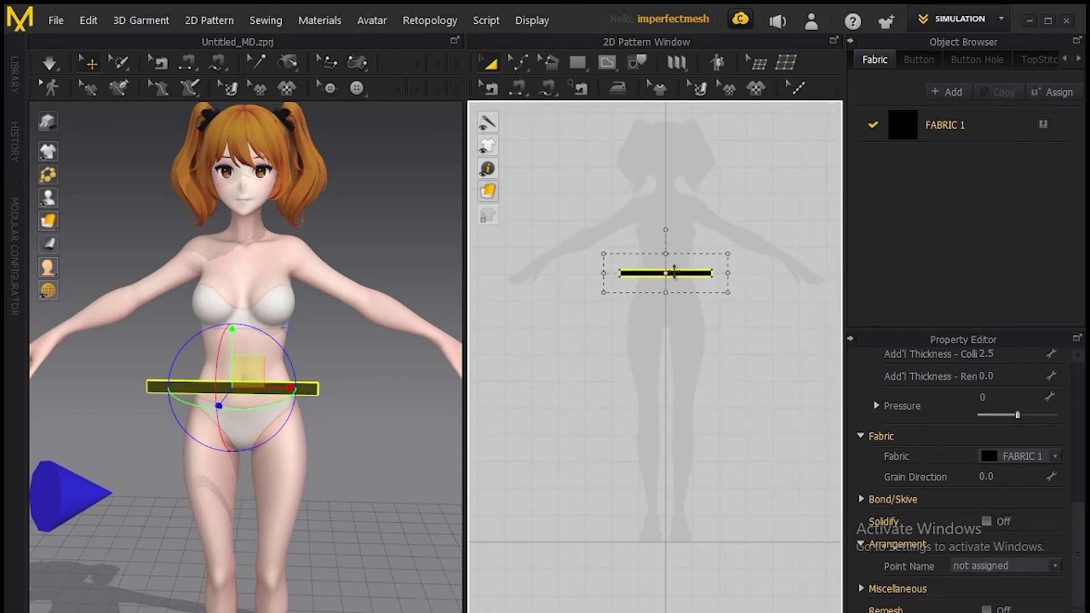
{"action": "left_click_drag", "start_coordinate": [675, 273], "coordinate": [681, 285]}
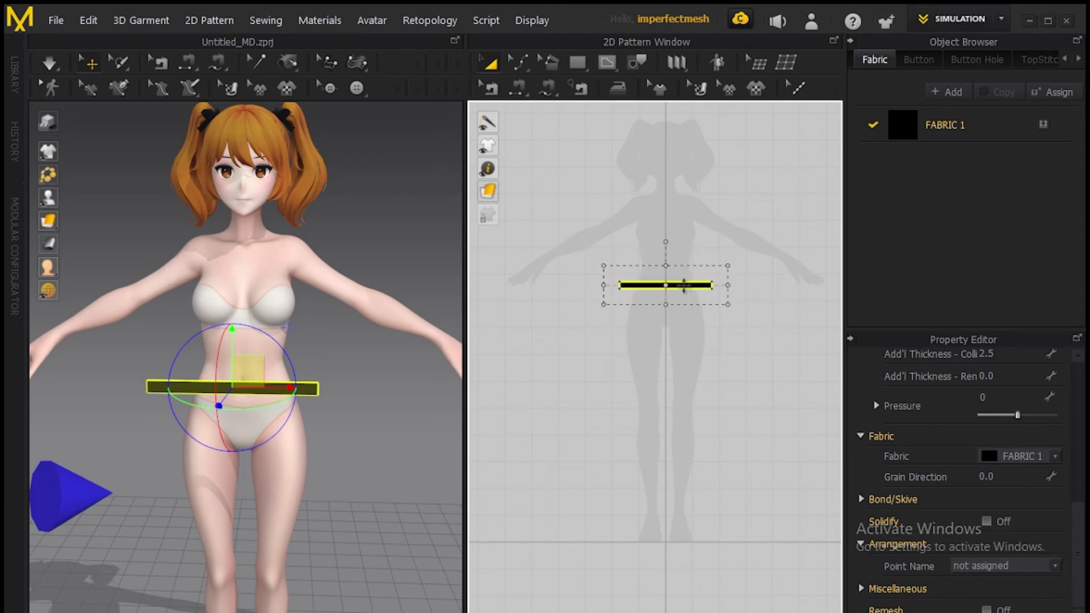
Clone the waistband as a symmetric pattern with sewing and place the copy about 408 mm beside the original.
{"action": "right_click", "coordinate": [688, 286]}
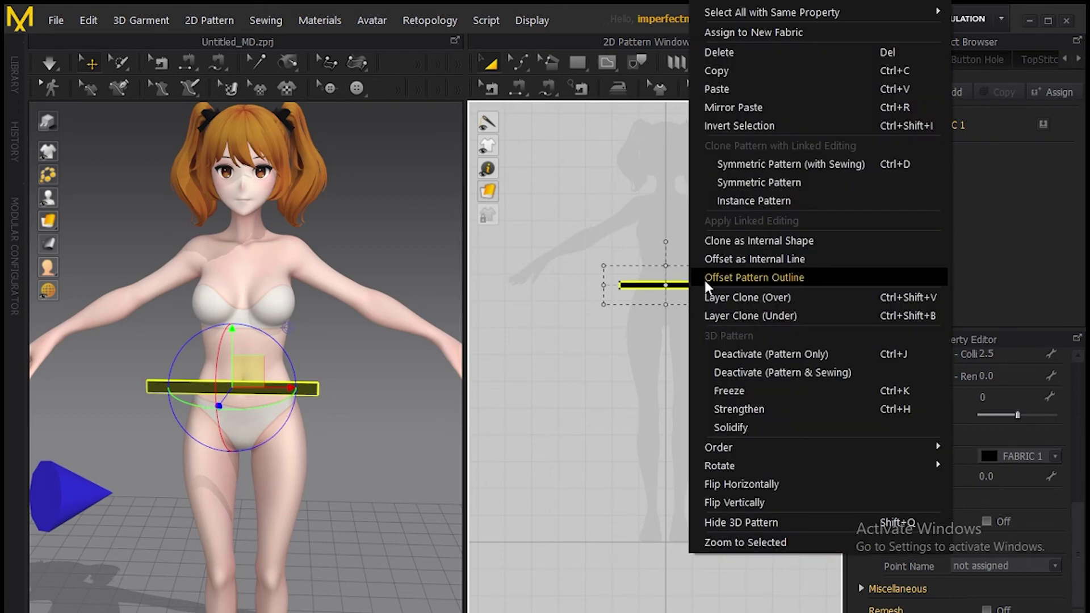
{"action": "left_click", "coordinate": [747, 164]}
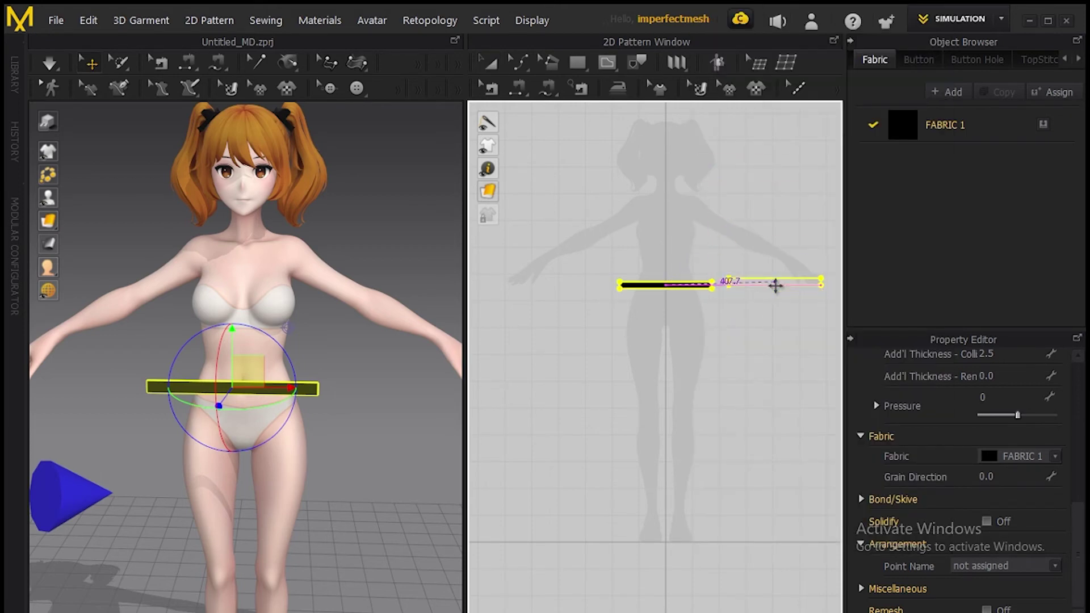
{"action": "left_click", "coordinate": [776, 286]}
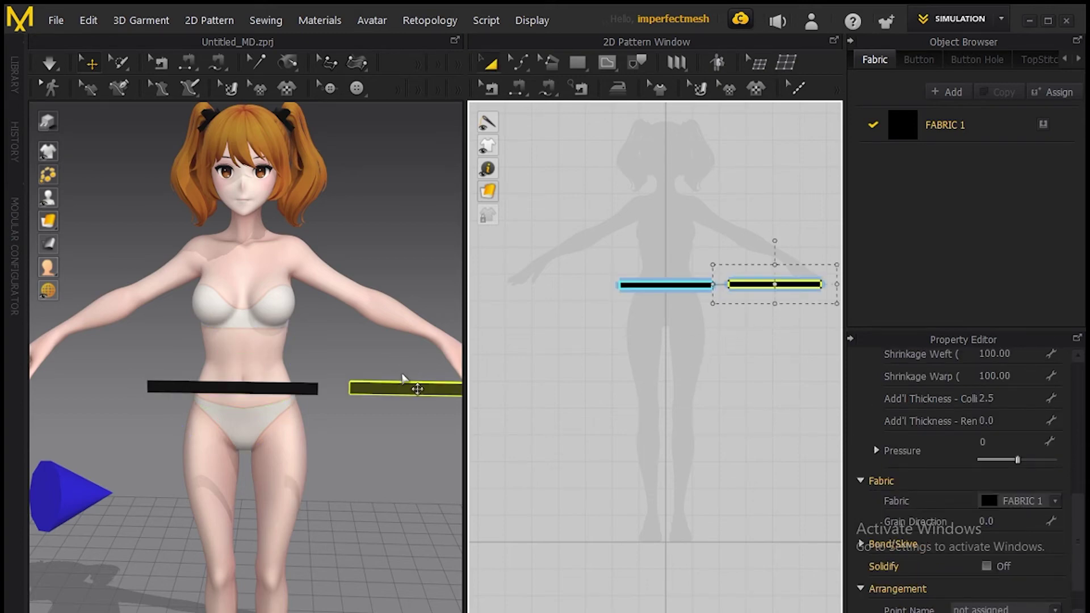
{"action": "right_click", "coordinate": [400, 384]}
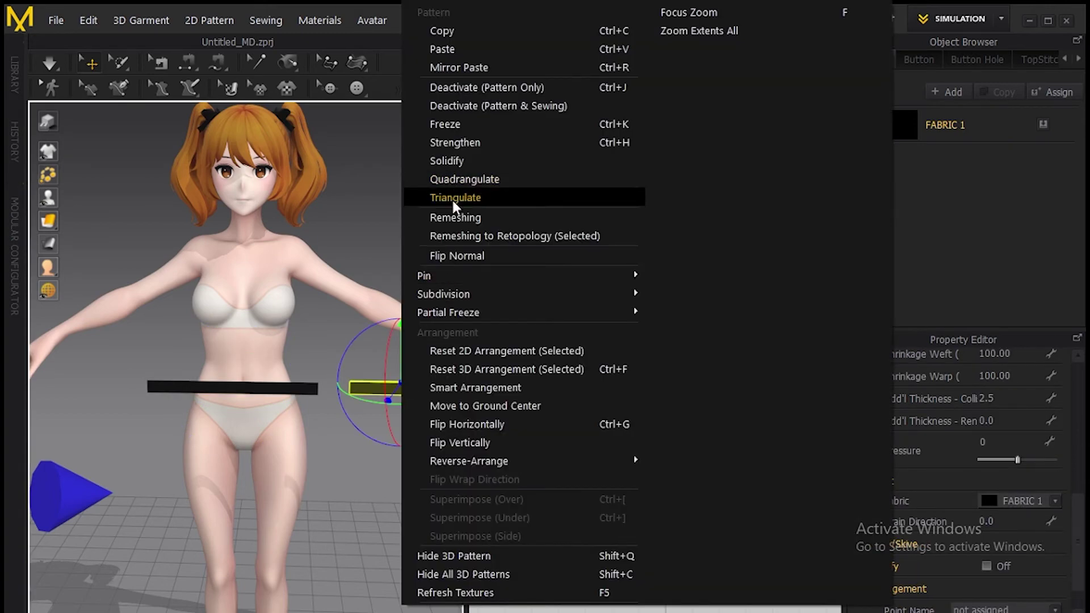
{"action": "left_click", "coordinate": [365, 246]}
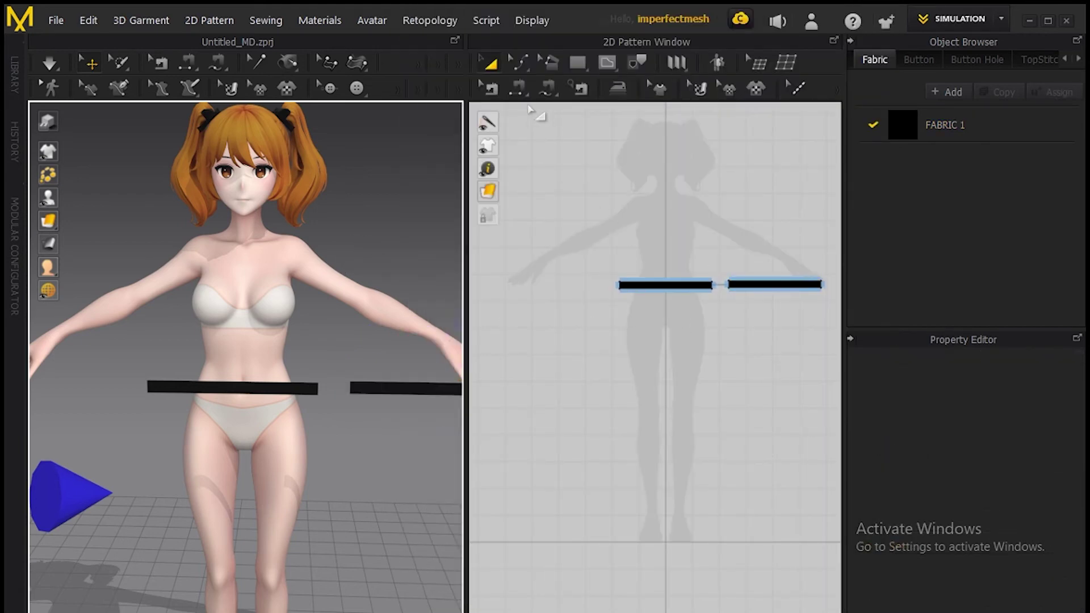
Draw a rectangular skirt panel directly below the front waistband, about as wide as the band.
{"action": "left_click", "coordinate": [518, 62]}
{"action": "left_click", "coordinate": [582, 63]}
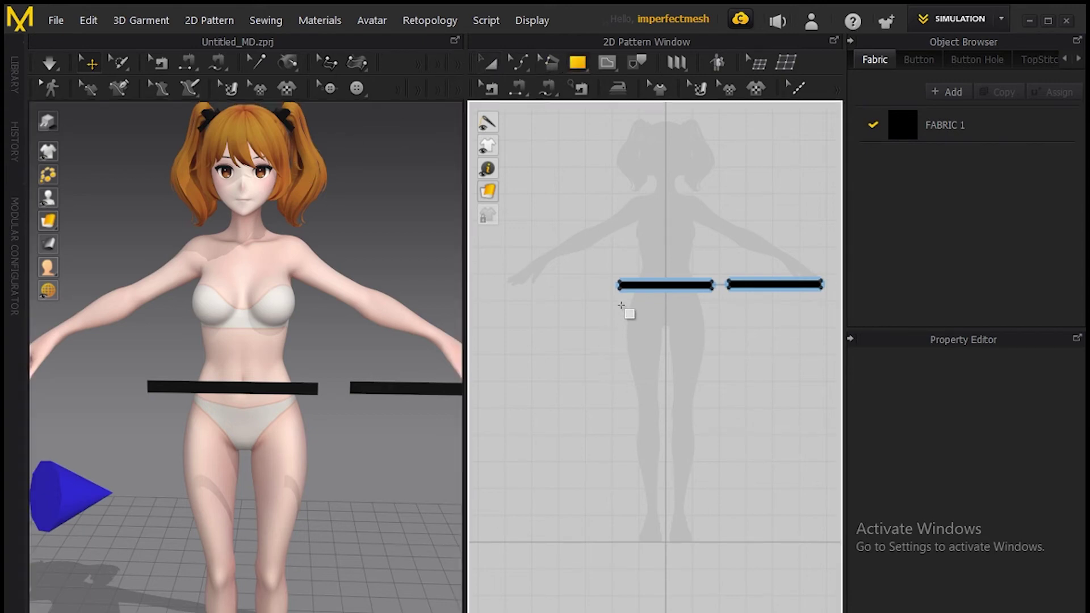
{"action": "left_click_drag", "start_coordinate": [619, 301], "coordinate": [711, 357]}
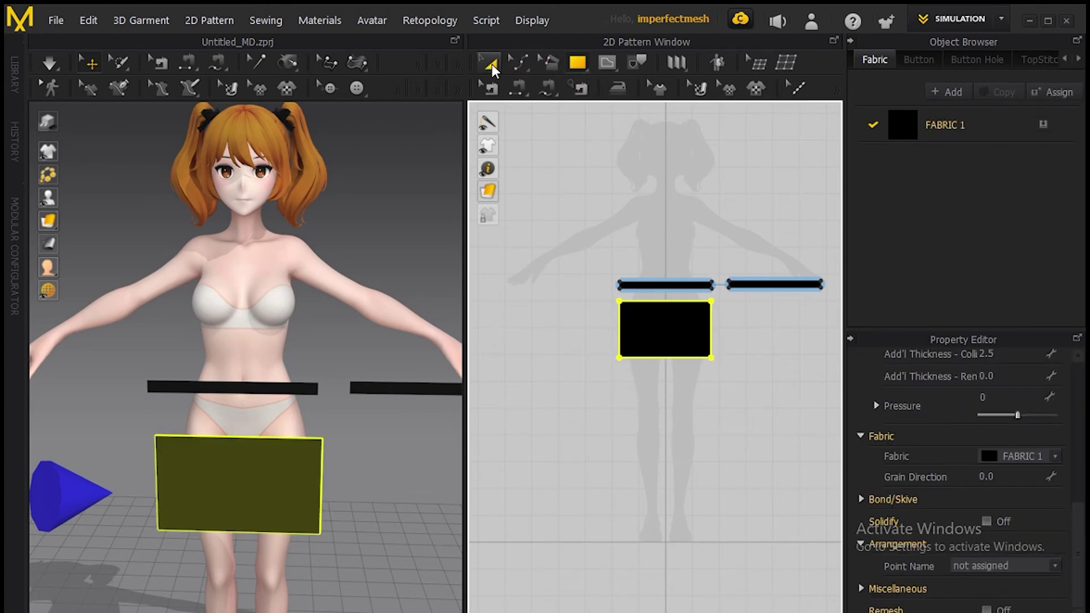
Lengthen and flare the skirt panel into a trapezoid by moving both lower corners downward and slightly outward.
{"action": "left_click", "coordinate": [518, 64]}
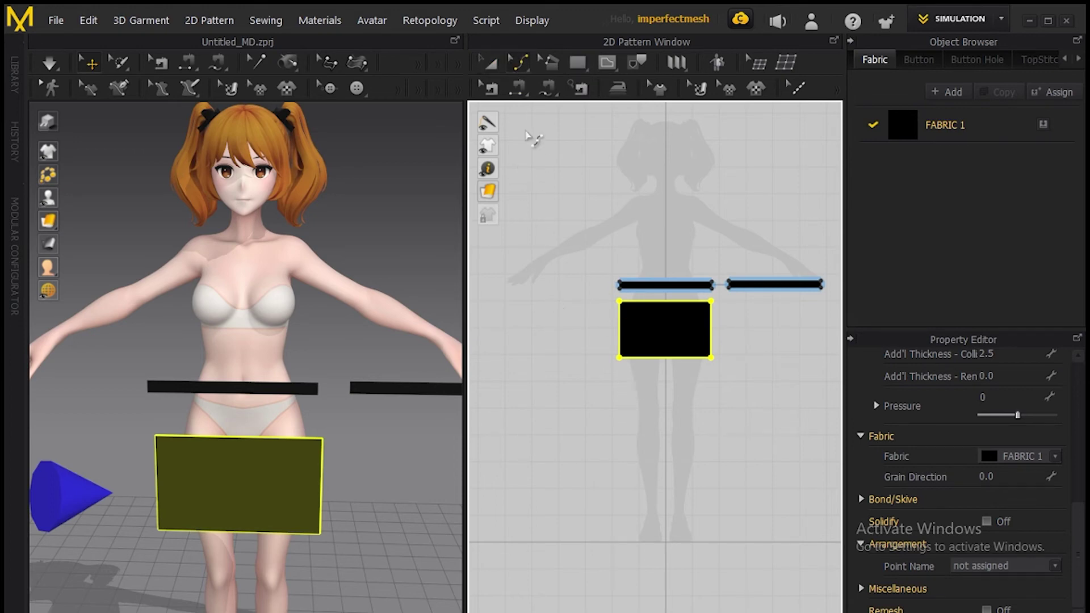
{"action": "left_click_drag", "start_coordinate": [517, 63], "coordinate": [575, 127]}
{"action": "left_click_drag", "start_coordinate": [569, 333], "coordinate": [769, 401]}
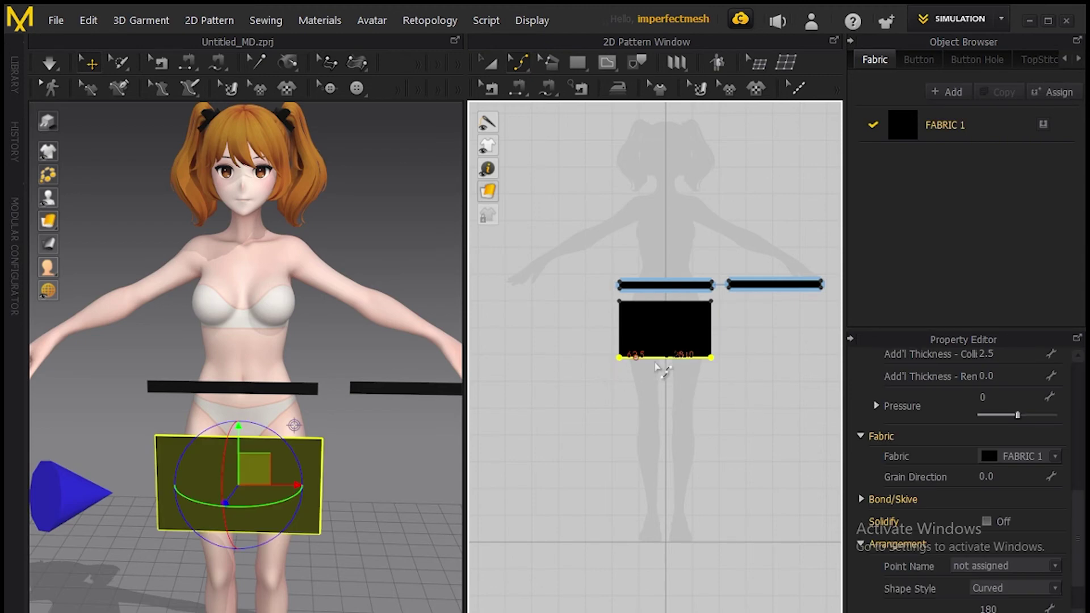
{"action": "left_click_drag", "start_coordinate": [711, 361], "coordinate": [718, 397]}
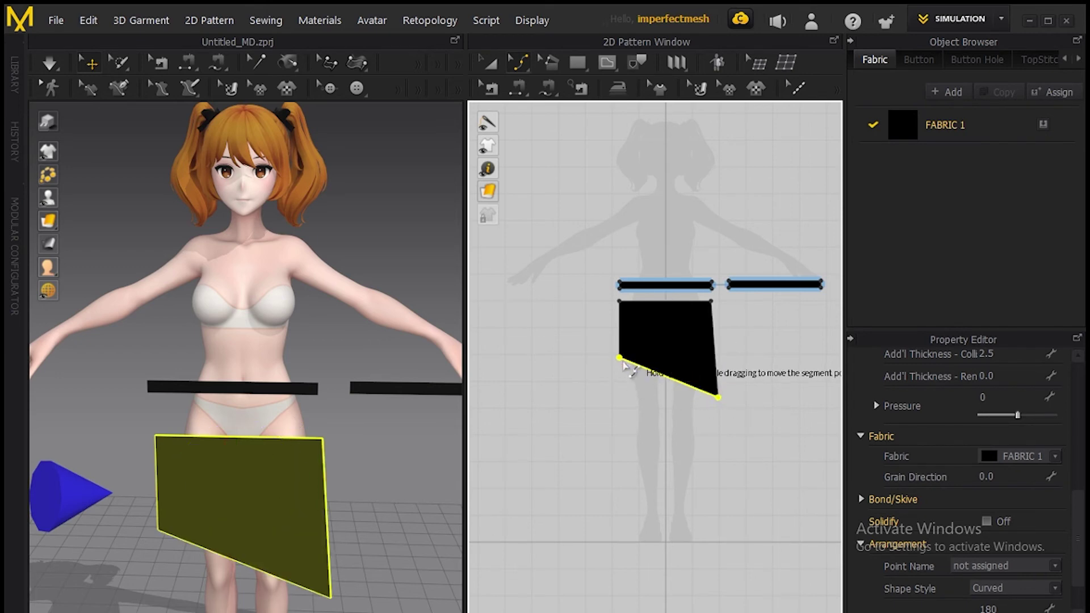
{"action": "left_click_drag", "start_coordinate": [623, 365], "coordinate": [614, 399]}
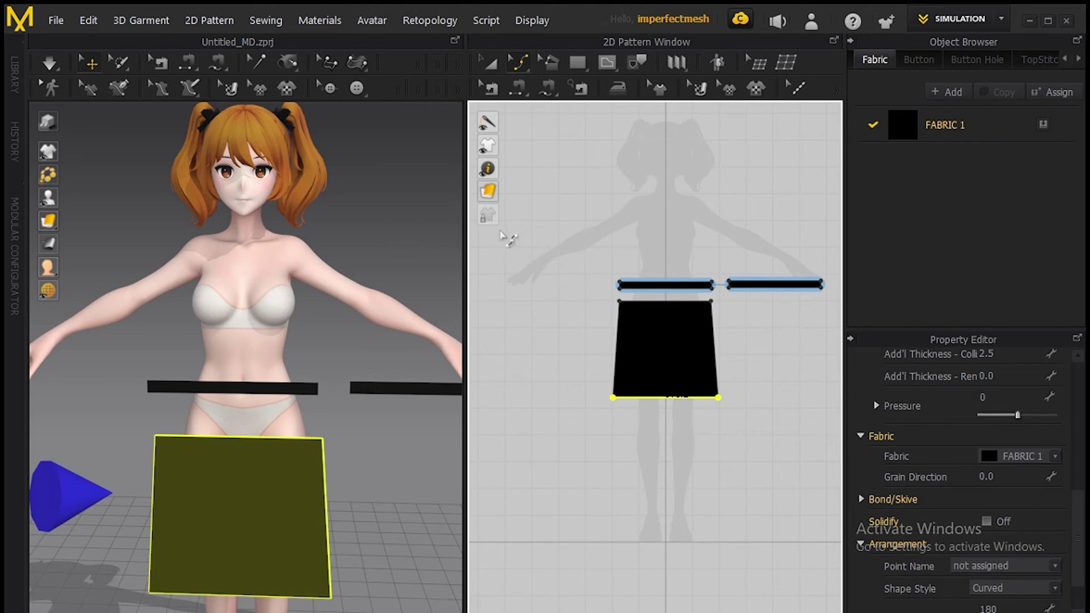
Clone the skirt panel as a symmetric pattern with sewing and place the copy beneath the cloned waistband.
{"action": "left_click", "coordinate": [487, 62]}
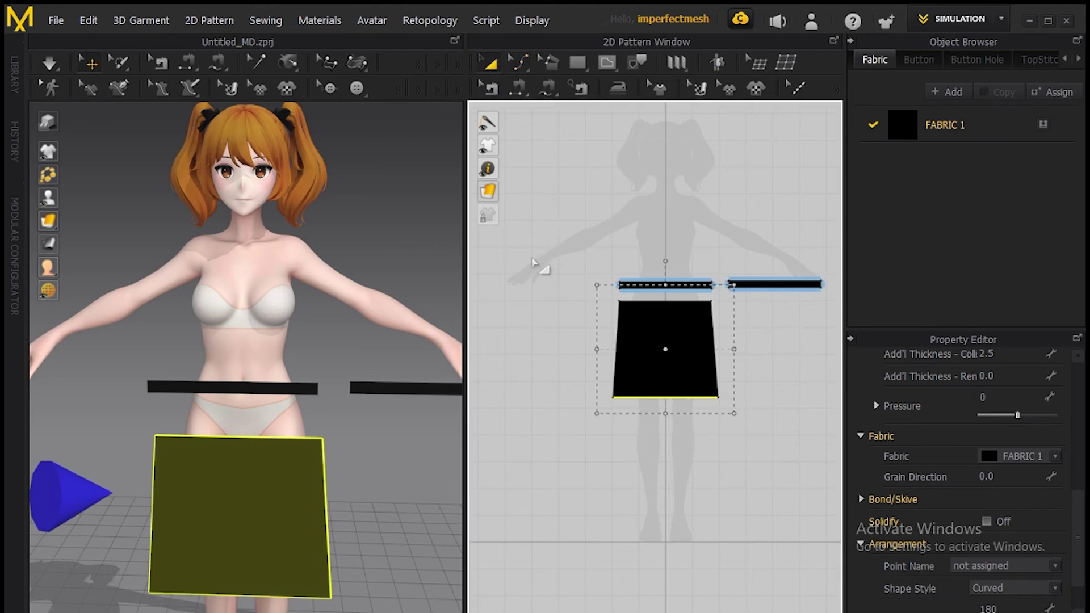
{"action": "left_click", "coordinate": [614, 343]}
{"action": "left_click", "coordinate": [663, 349]}
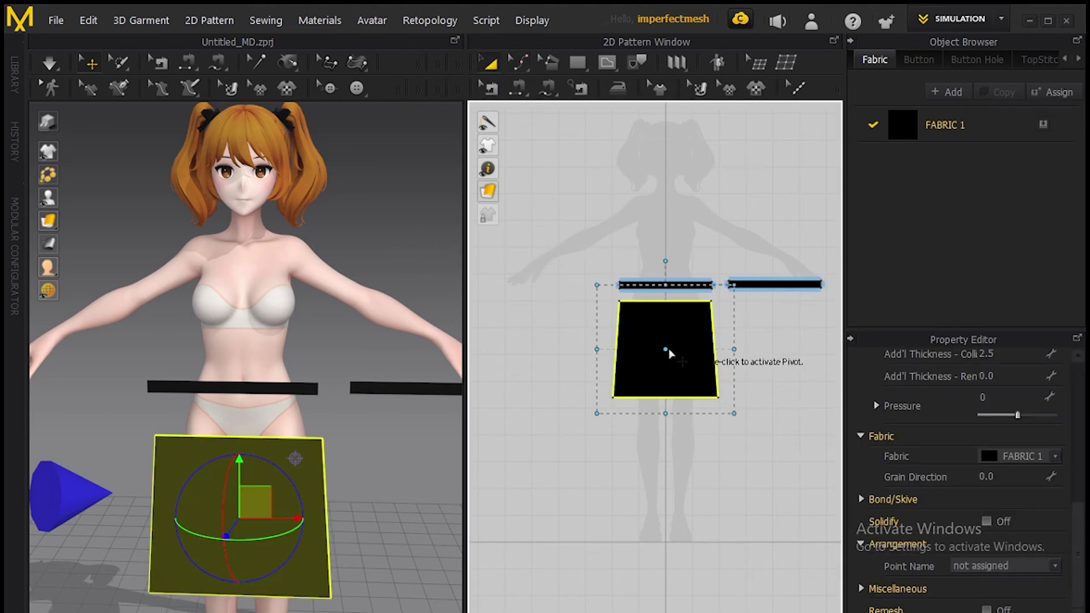
{"action": "left_click_drag", "start_coordinate": [669, 352], "coordinate": [782, 358]}
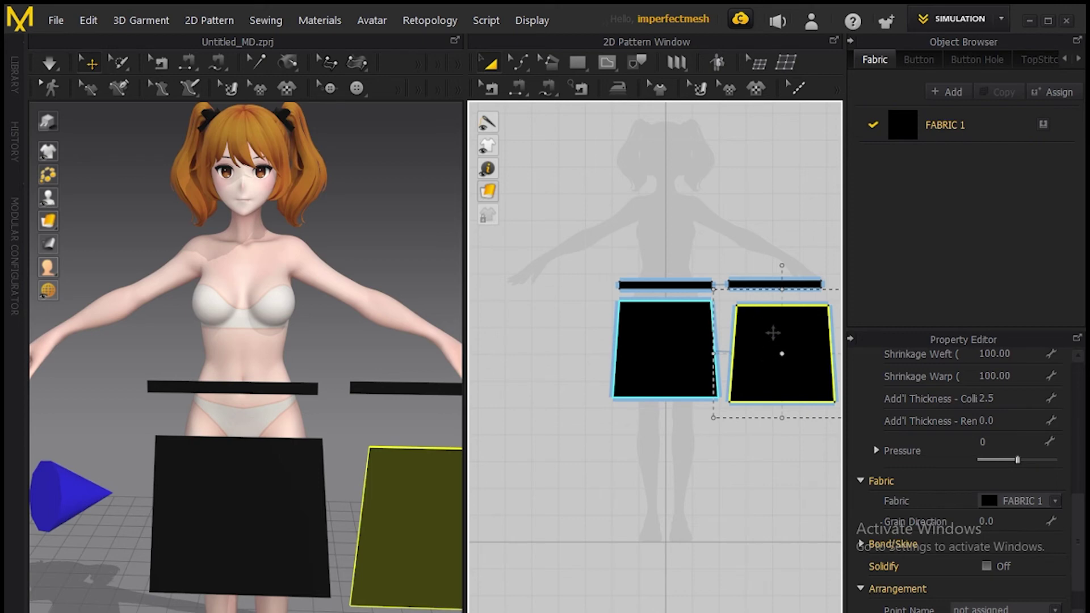
{"action": "left_click", "coordinate": [765, 272]}
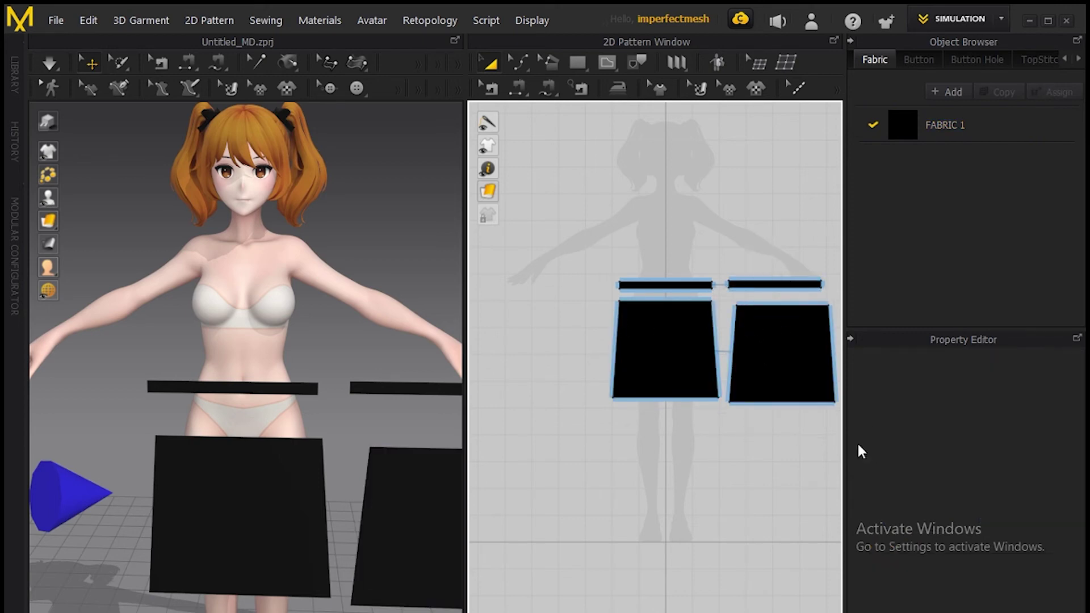
Flip the cloned waistband and the cloned skirt panel horizontally in the 3D view.
{"action": "left_click", "coordinate": [409, 390]}
{"action": "right_click", "coordinate": [408, 389]}
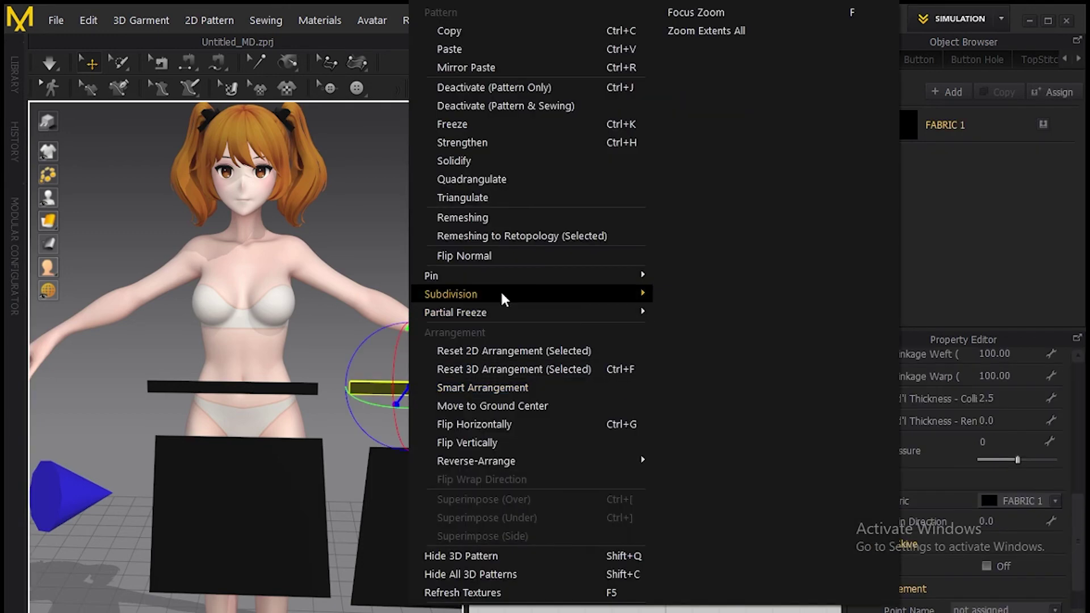
{"action": "left_click", "coordinate": [497, 430]}
{"action": "left_click", "coordinate": [400, 485]}
{"action": "right_click", "coordinate": [404, 484]}
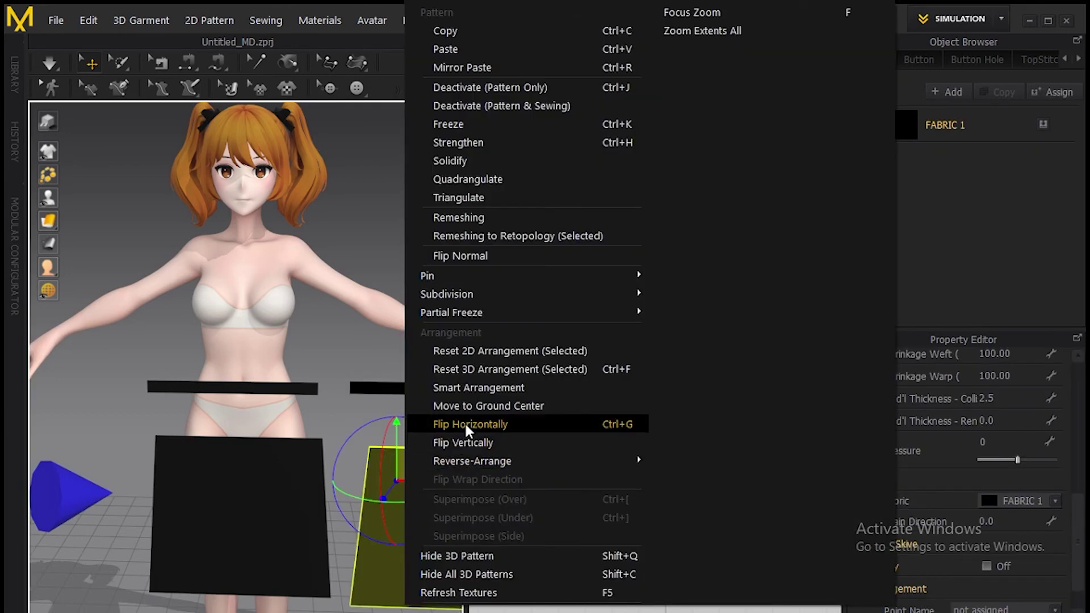
{"action": "left_click", "coordinate": [466, 430]}
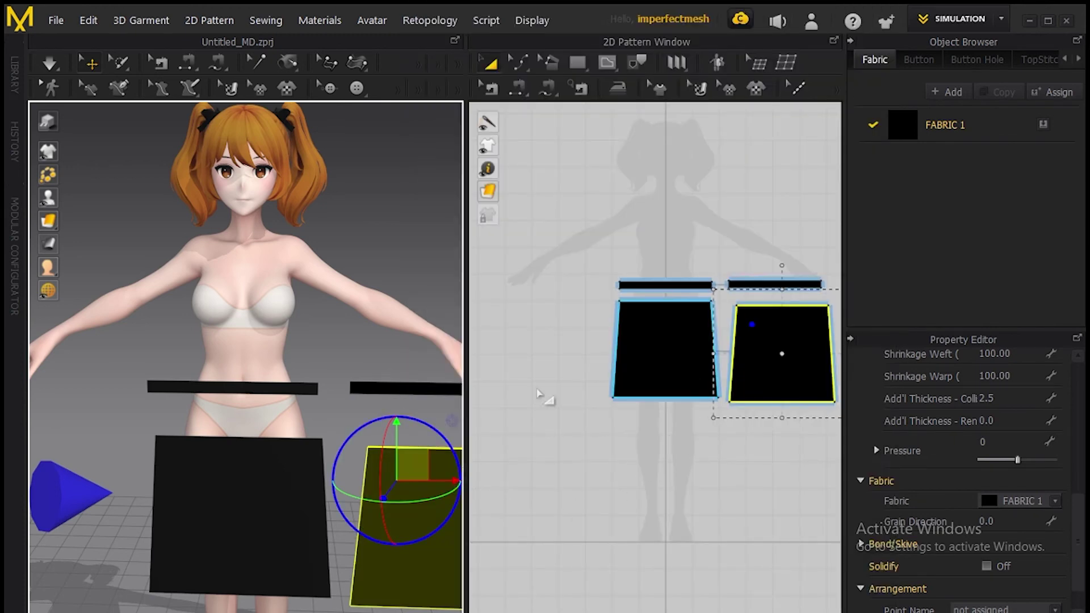
Select the cloned waistband and skirt panel together and move them sideways in 3D to line up with the front pieces.
{"action": "left_click", "coordinate": [391, 394]}
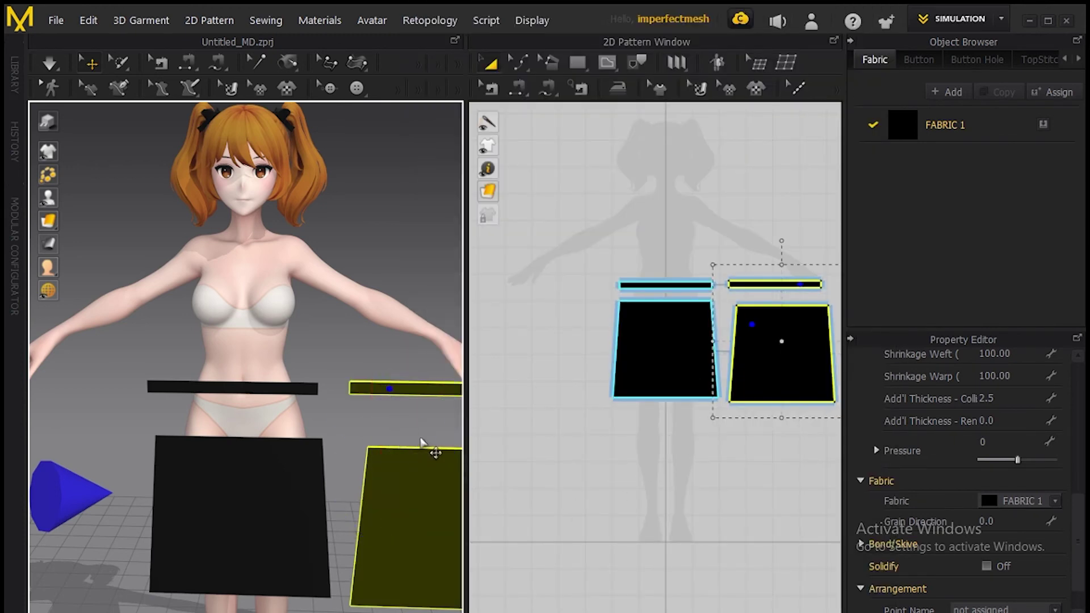
{"action": "scroll", "coordinate": [426, 448], "scroll_direction": "down", "scroll_amount": 4}
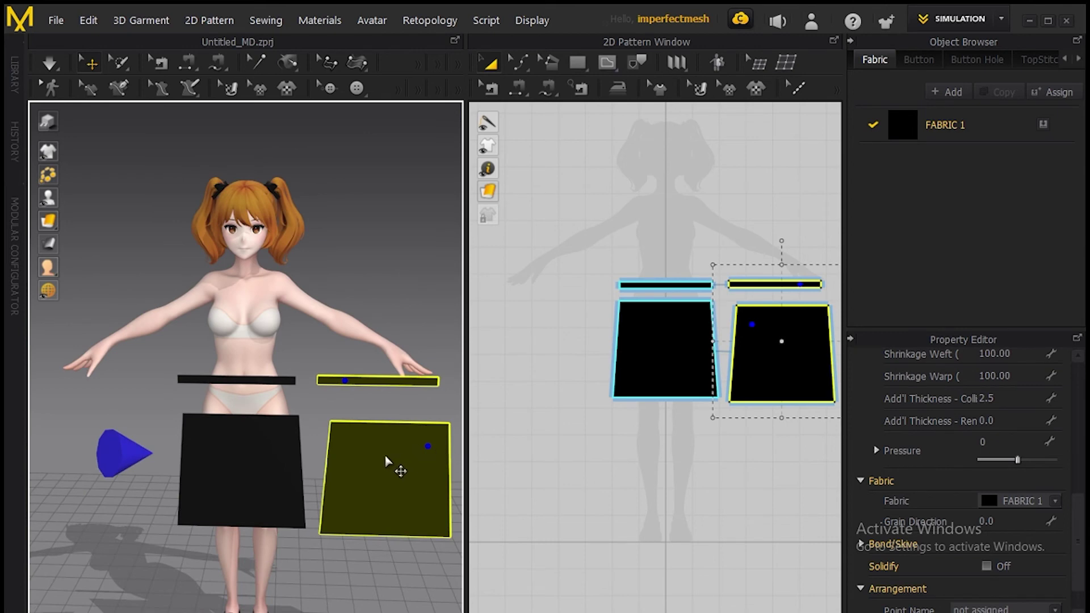
{"action": "left_click", "coordinate": [382, 459]}
{"action": "left_click_drag", "start_coordinate": [428, 460], "coordinate": [287, 459]}
{"action": "right_click_drag", "start_coordinate": [345, 457], "coordinate": [352, 431]}
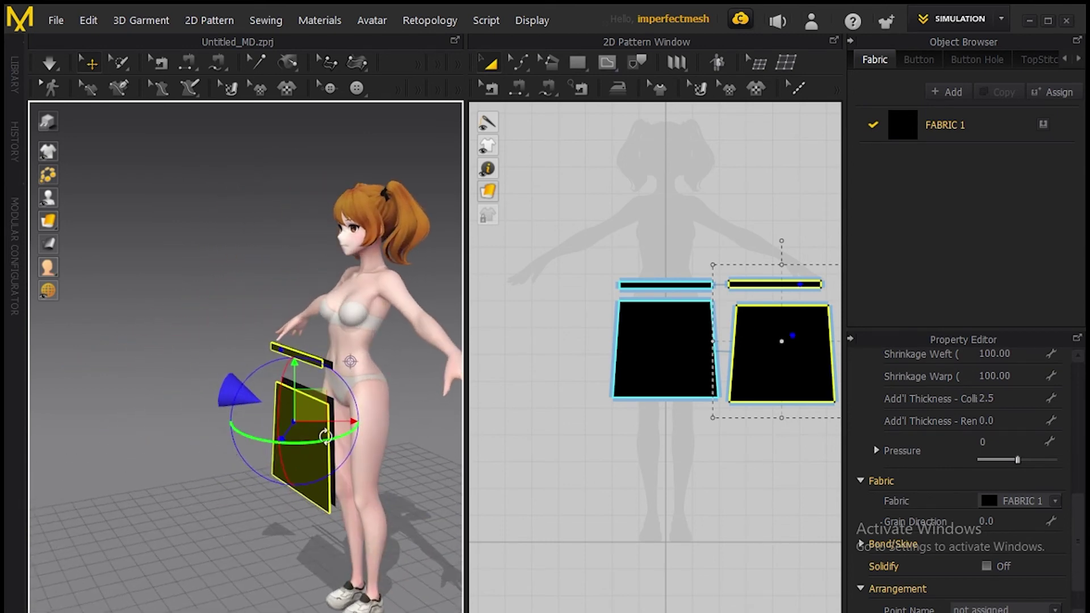
{"action": "left_click_drag", "start_coordinate": [352, 427], "coordinate": [397, 438]}
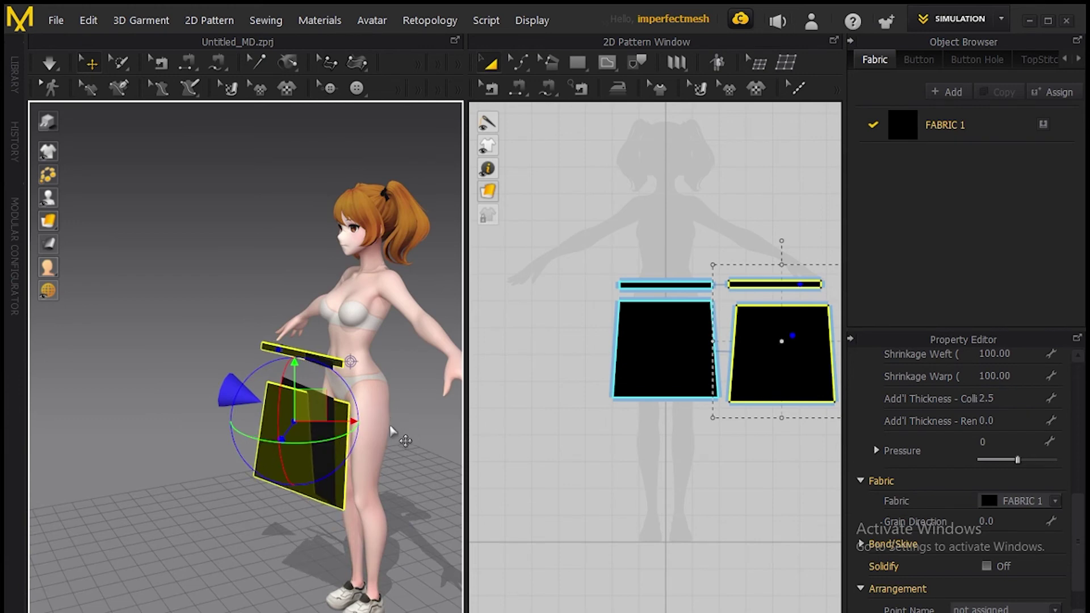
Move the cloned waistband and skirt panel together to behind the avatar as the back pieces.
{"action": "right_click_drag", "start_coordinate": [397, 462], "coordinate": [342, 459]}
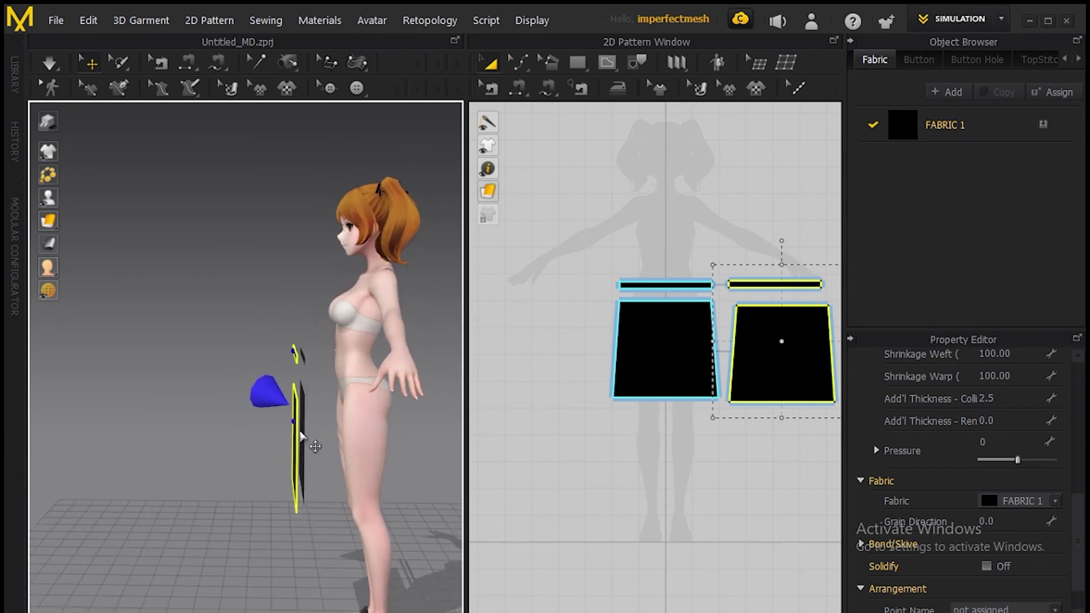
{"action": "left_click", "coordinate": [307, 448]}
{"action": "left_click_drag", "start_coordinate": [341, 448], "coordinate": [458, 433]}
{"action": "right_click_drag", "start_coordinate": [261, 504], "coordinate": [388, 496]}
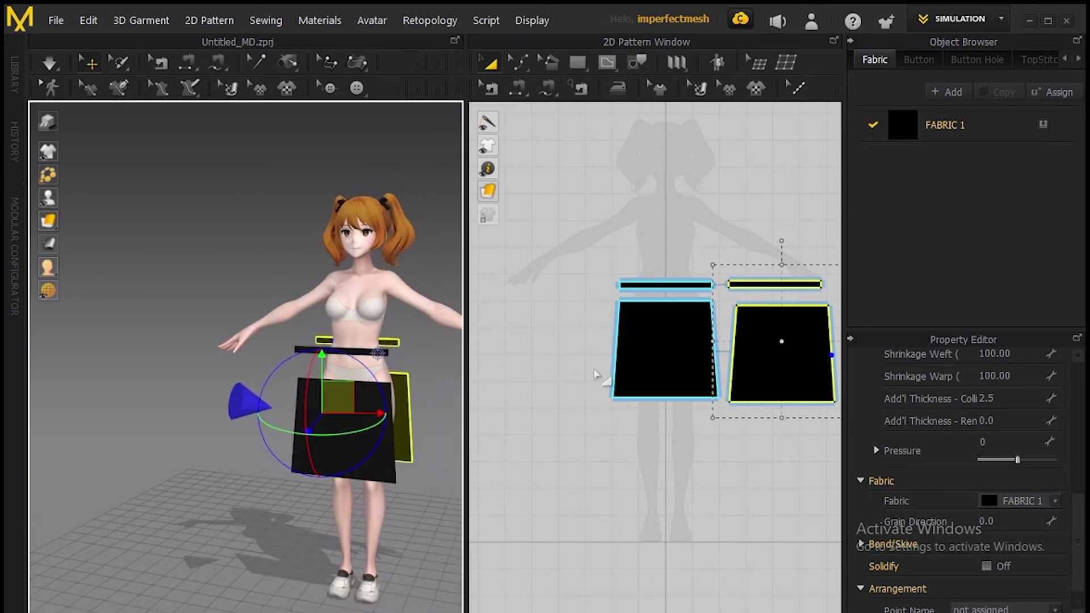
Sew the top edge of the front skirt panel to the lower edge of the front waistband using Segment Sewing.
{"action": "scroll", "coordinate": [701, 343], "scroll_direction": "up", "scroll_amount": 3}
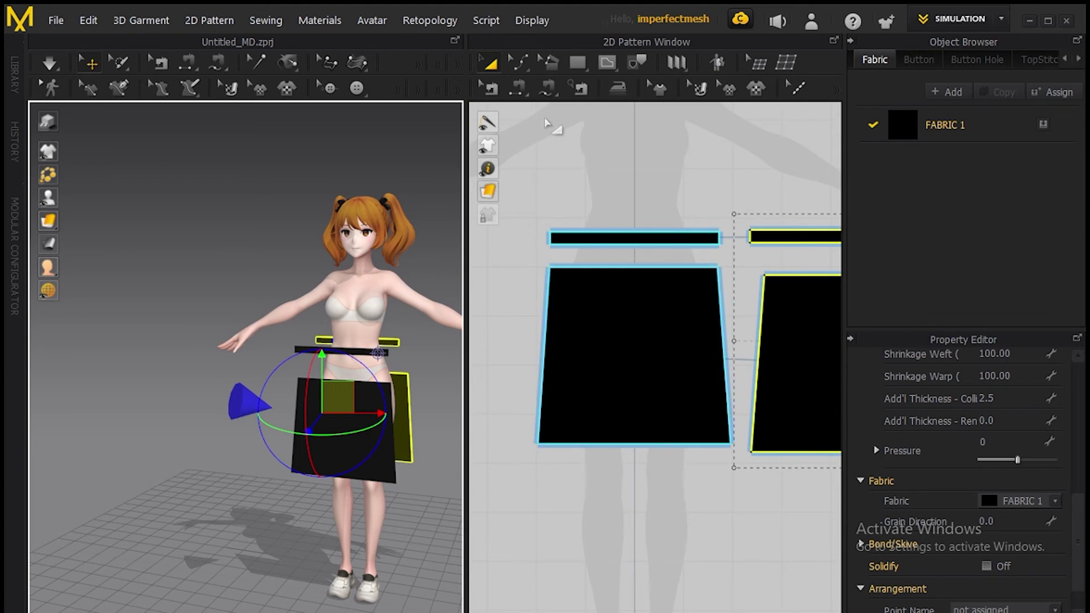
{"action": "left_click", "coordinate": [523, 87]}
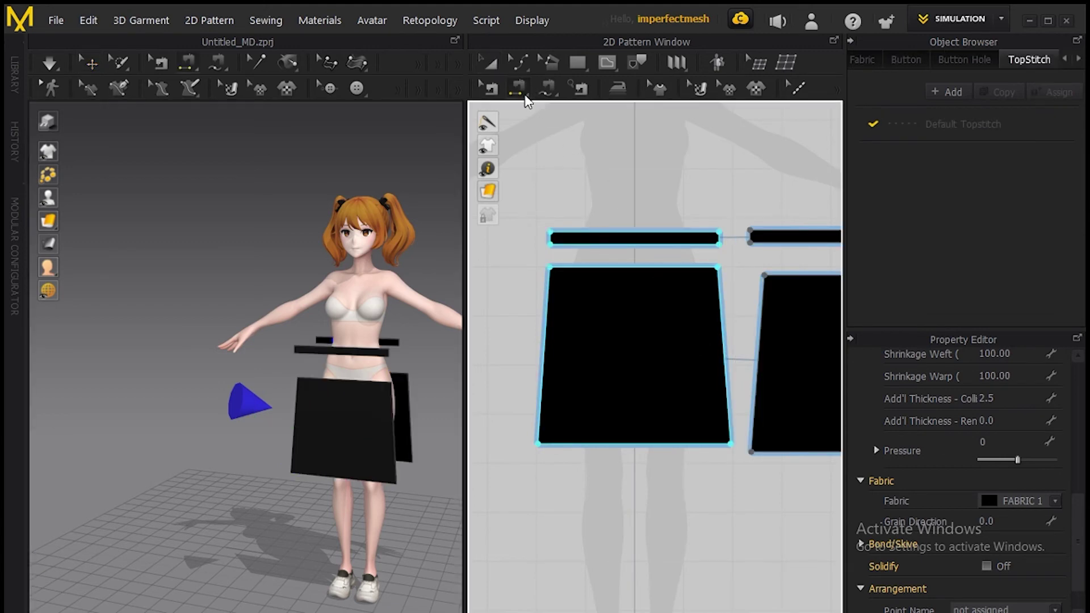
{"action": "left_click", "coordinate": [627, 270]}
{"action": "left_click", "coordinate": [637, 248]}
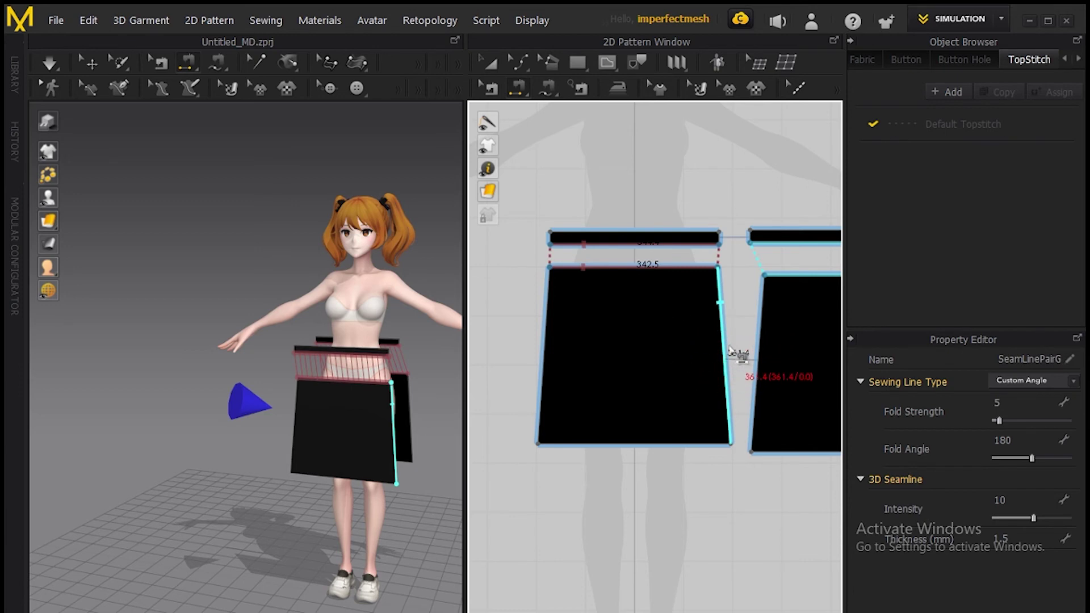
Sew the front and back skirt panel side edges, and the matching waistband ends, together on the avatar's left side.
{"action": "left_click", "coordinate": [395, 425]}
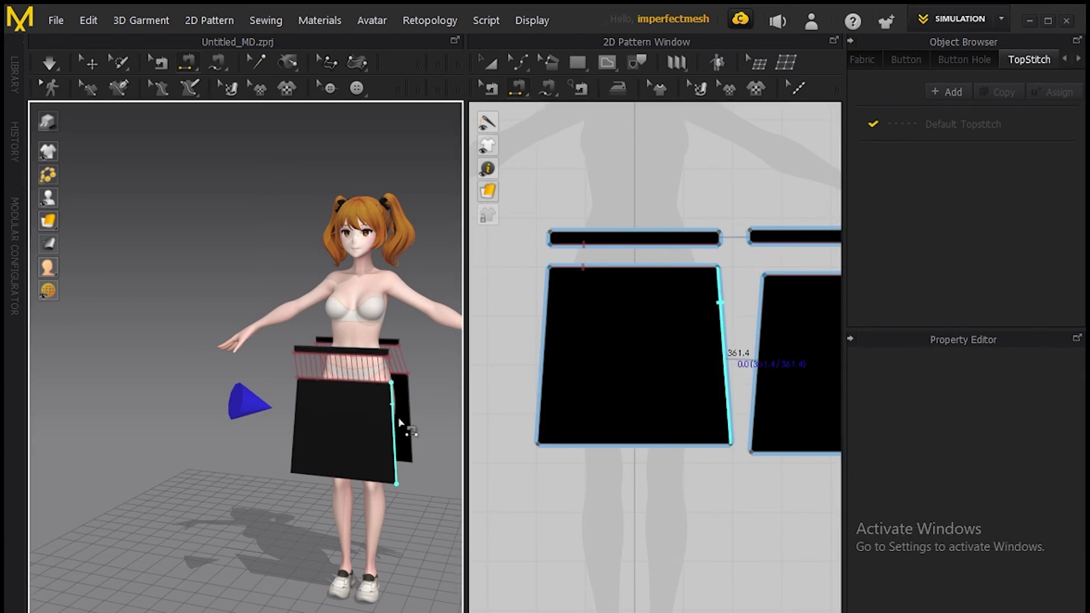
{"action": "left_click", "coordinate": [400, 344]}
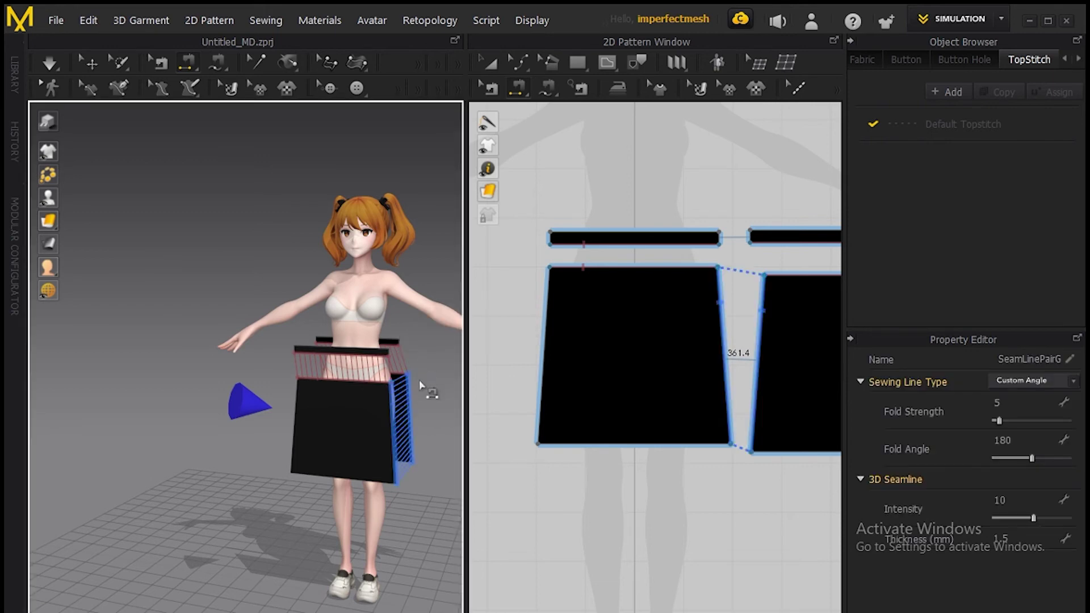
{"action": "right_click_drag", "start_coordinate": [420, 386], "coordinate": [378, 374]}
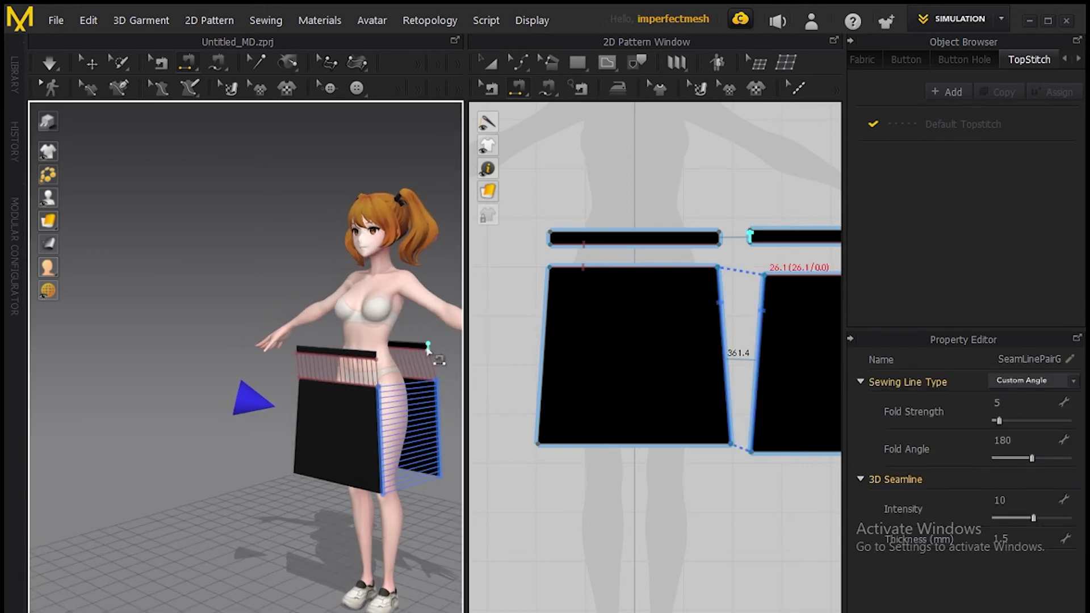
{"action": "left_click", "coordinate": [429, 348]}
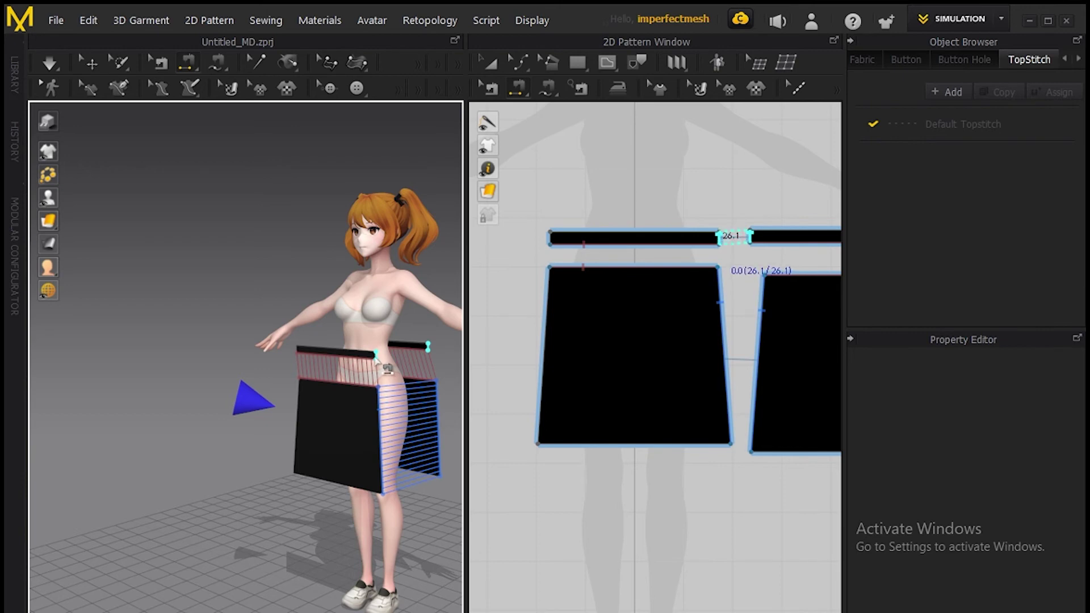
Try to sew the waistband ends and skirt panel side edges together on the avatar's right side.
{"action": "right_click_drag", "start_coordinate": [239, 411], "coordinate": [304, 384]}
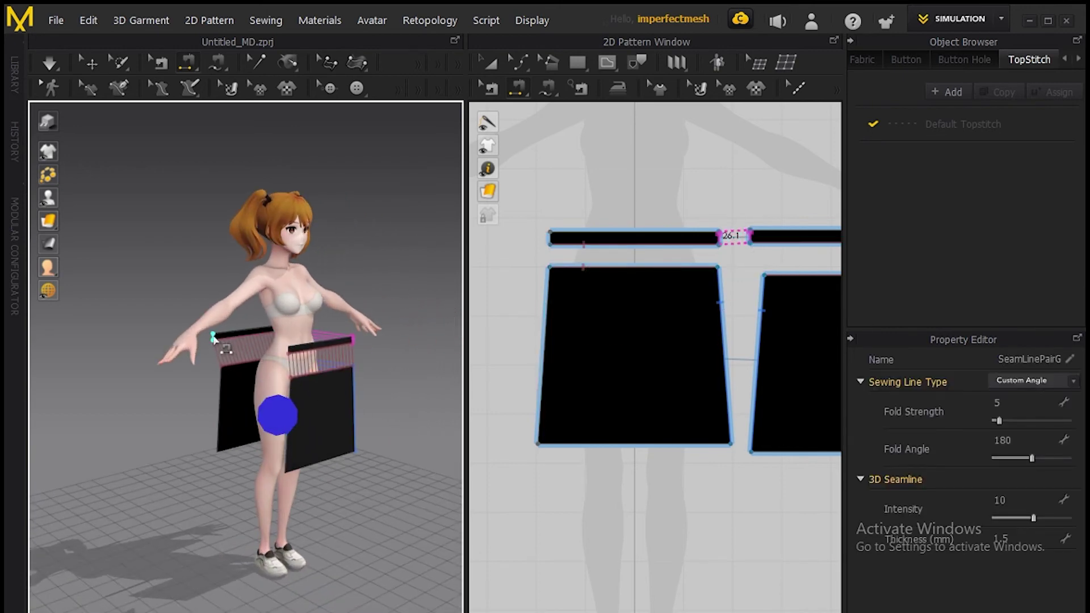
{"action": "left_click", "coordinate": [224, 348]}
{"action": "left_click", "coordinate": [218, 401]}
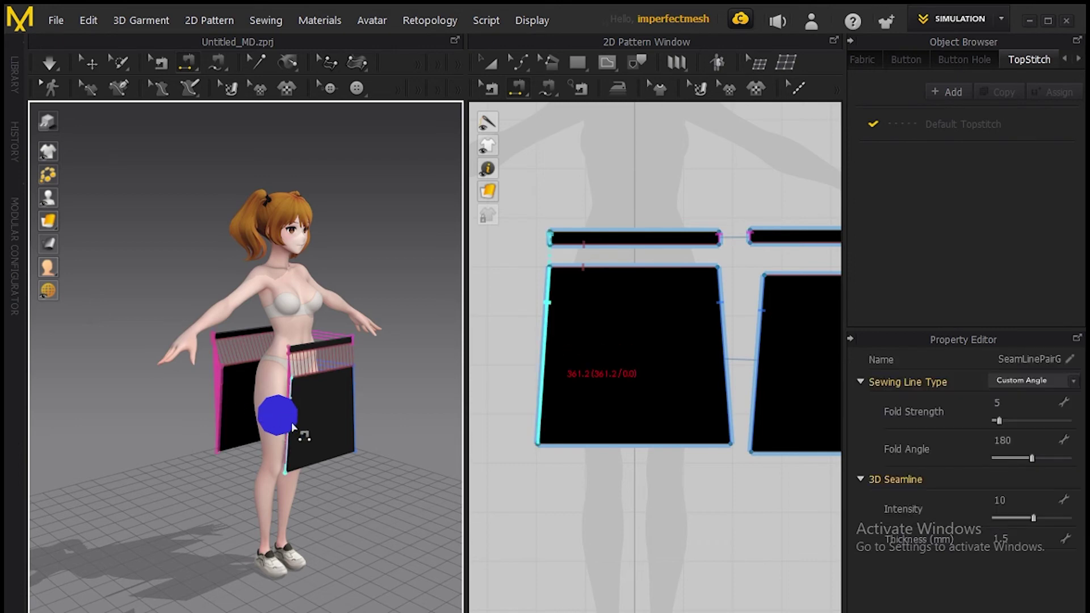
{"action": "left_click", "coordinate": [288, 436]}
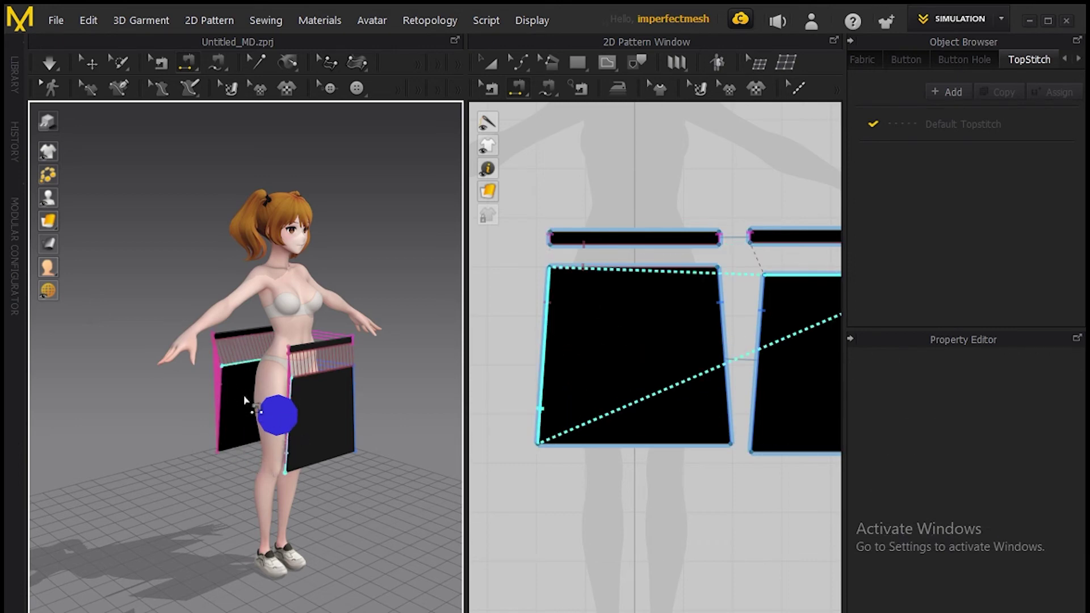
{"action": "right_click_drag", "start_coordinate": [233, 402], "coordinate": [52, 402]}
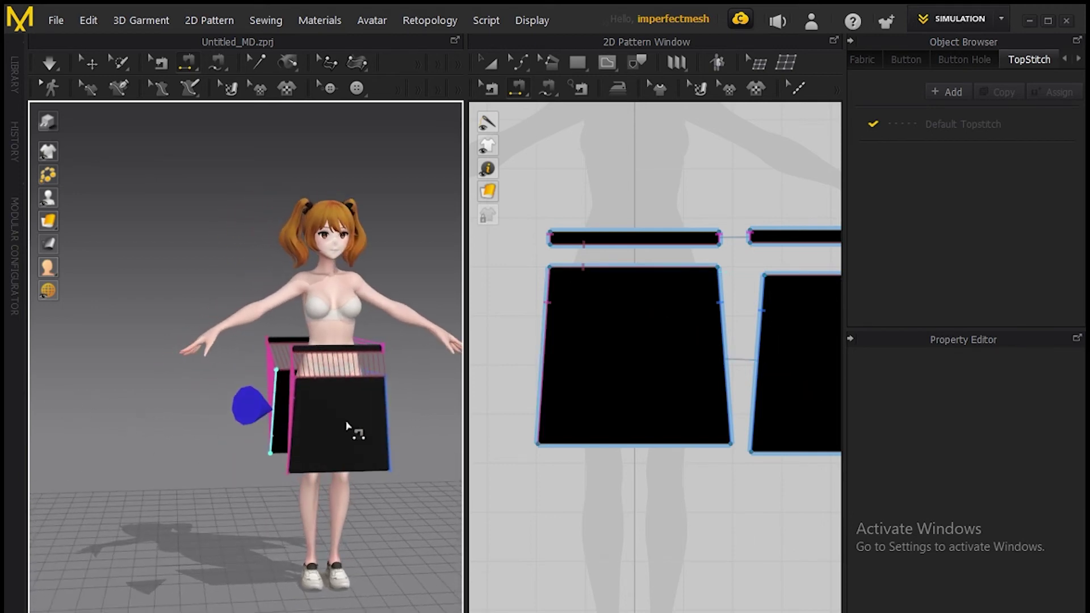
Try again to sew the skirt panels' side edges on the avatar's right side, and undo the seam.
{"action": "right_click_drag", "start_coordinate": [227, 414], "coordinate": [283, 446]}
{"action": "left_click", "coordinate": [238, 442]}
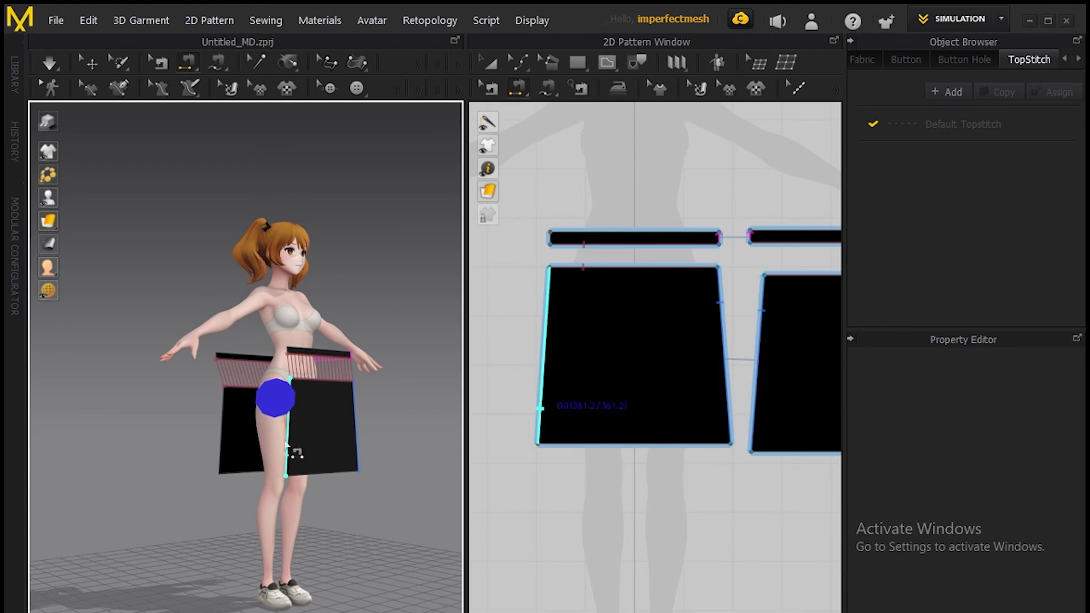
{"action": "left_click", "coordinate": [287, 449]}
{"action": "left_click", "coordinate": [232, 444]}
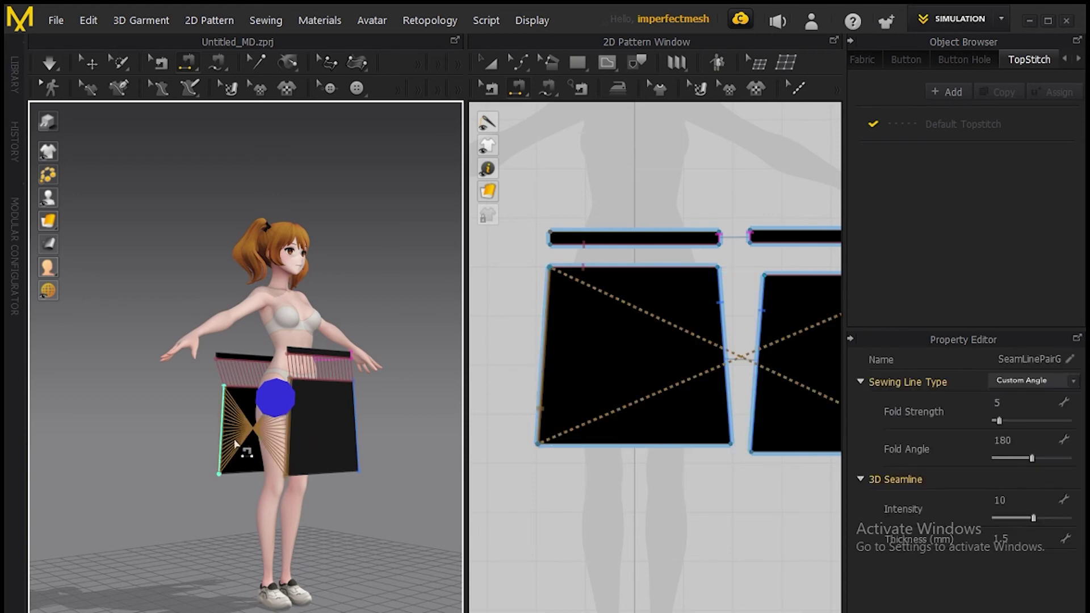
{"action": "key", "text": "ctrl+z"}
Sew the back and front skirt panel side edges, and the matching waistband ends, together on the avatar's right side.
{"action": "left_click", "coordinate": [225, 434]}
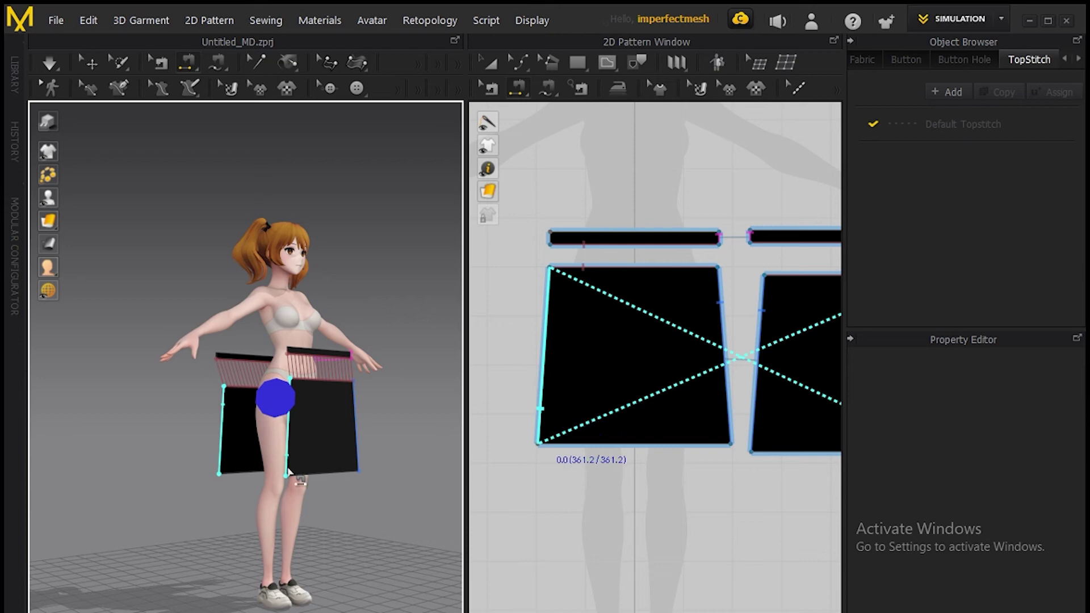
{"action": "left_click", "coordinate": [291, 423]}
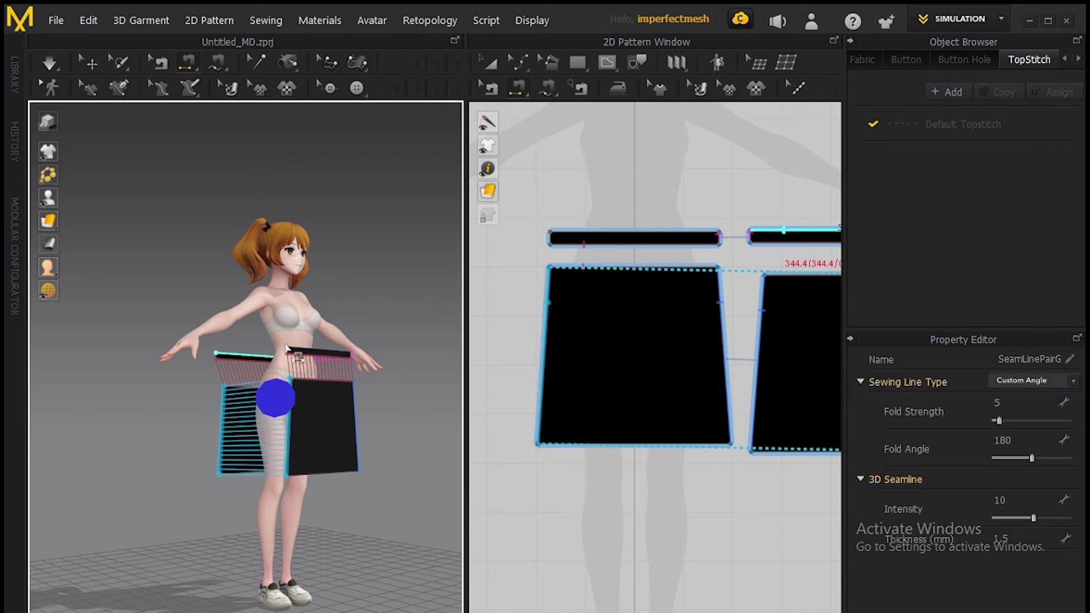
{"action": "left_click", "coordinate": [288, 352]}
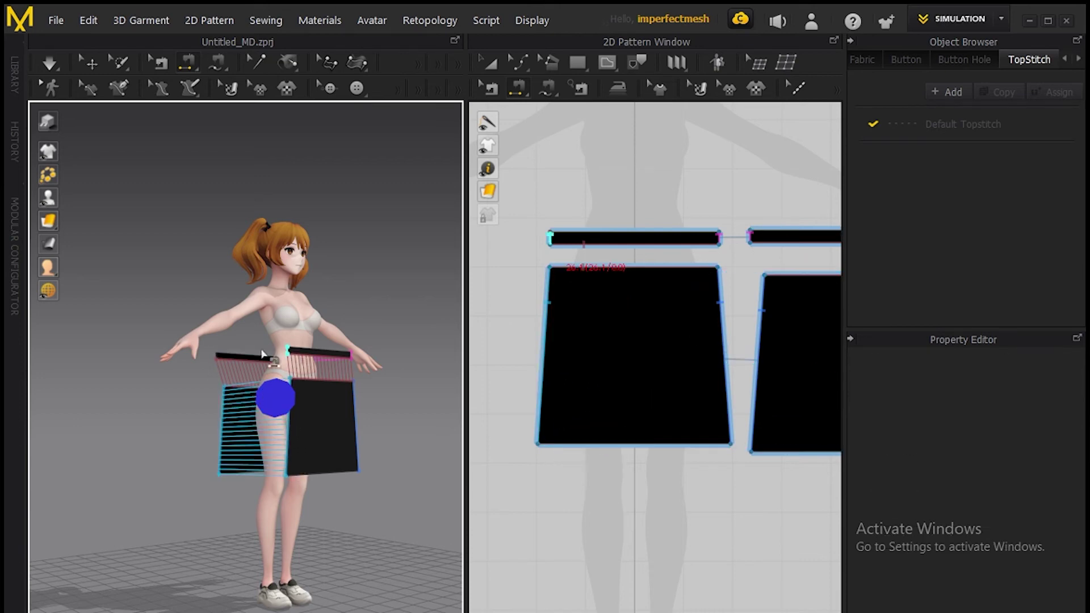
{"action": "left_click", "coordinate": [217, 357]}
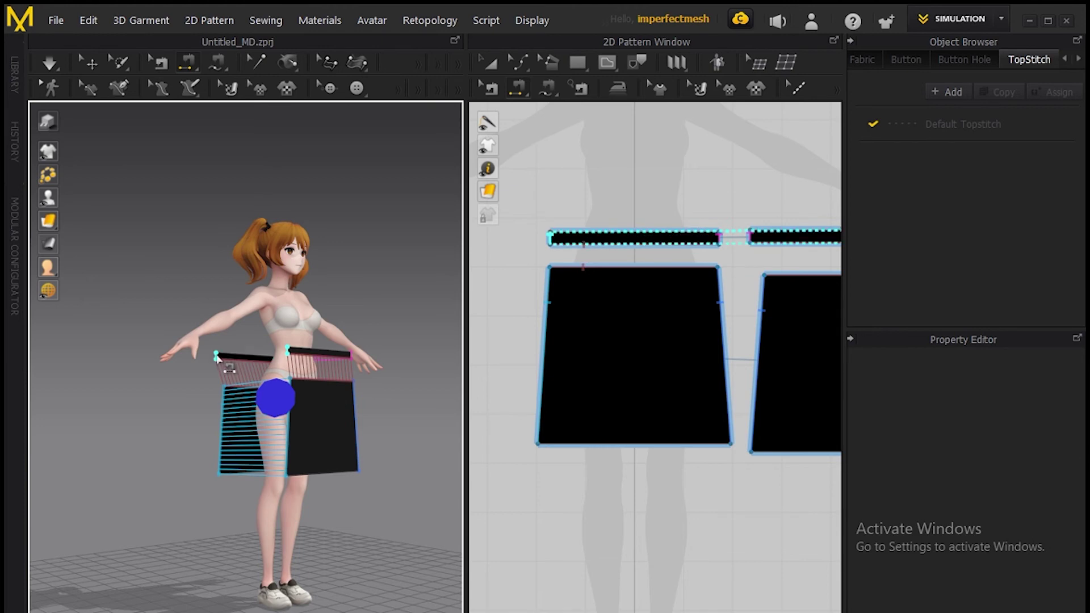
{"action": "left_click", "coordinate": [218, 357]}
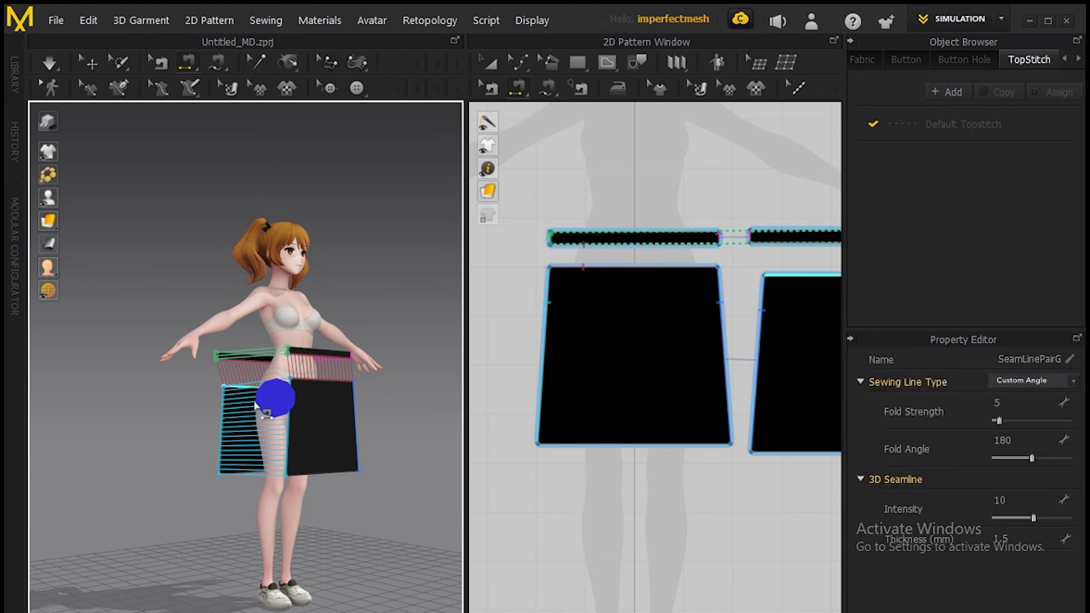
Run the simulation to drape the sewn waistband and skirt panels onto the avatar.
{"action": "right_click_drag", "start_coordinate": [190, 397], "coordinate": [63, 410]}
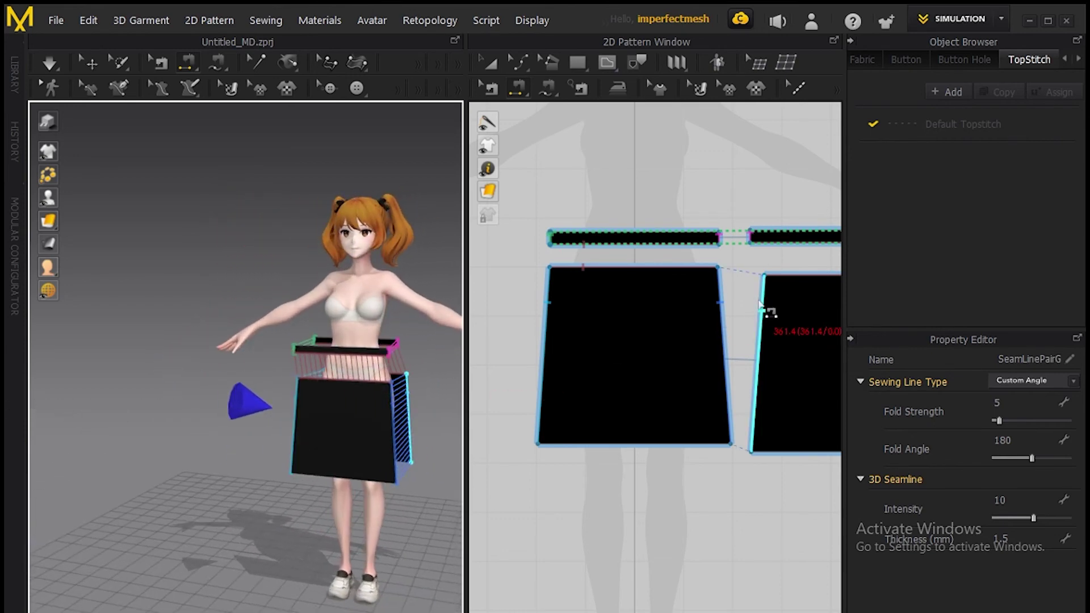
{"action": "left_click", "coordinate": [50, 62]}
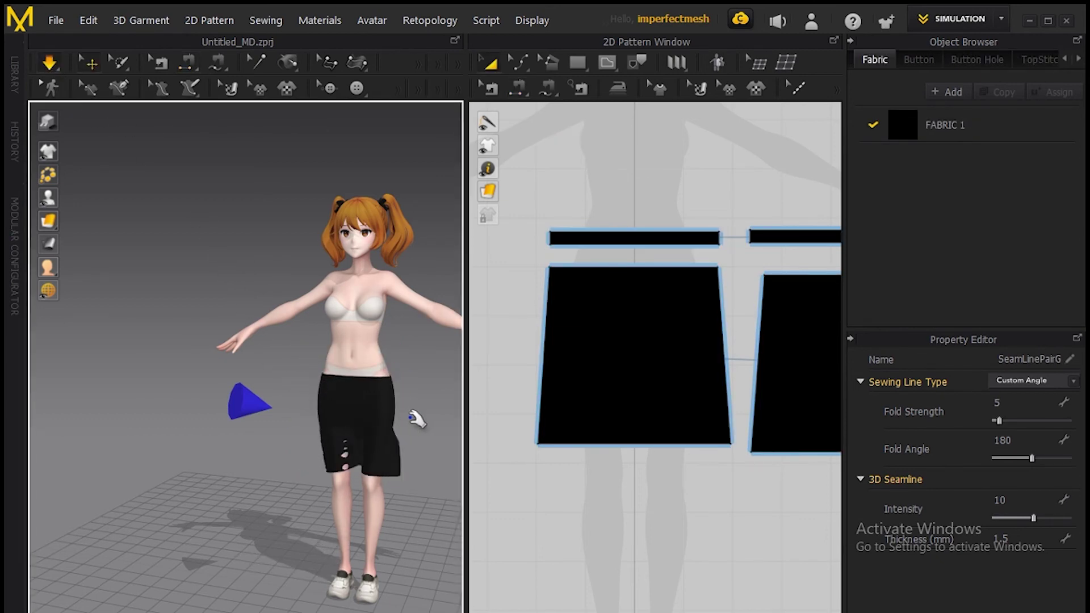
{"action": "mouse_move", "coordinate": [414, 418]}
{"action": "right_mouse_down"}
{"action": "mouse_move", "coordinate": [216, 402]}
{"action": "mouse_move", "coordinate": [403, 409]}
{"action": "right_mouse_up"}
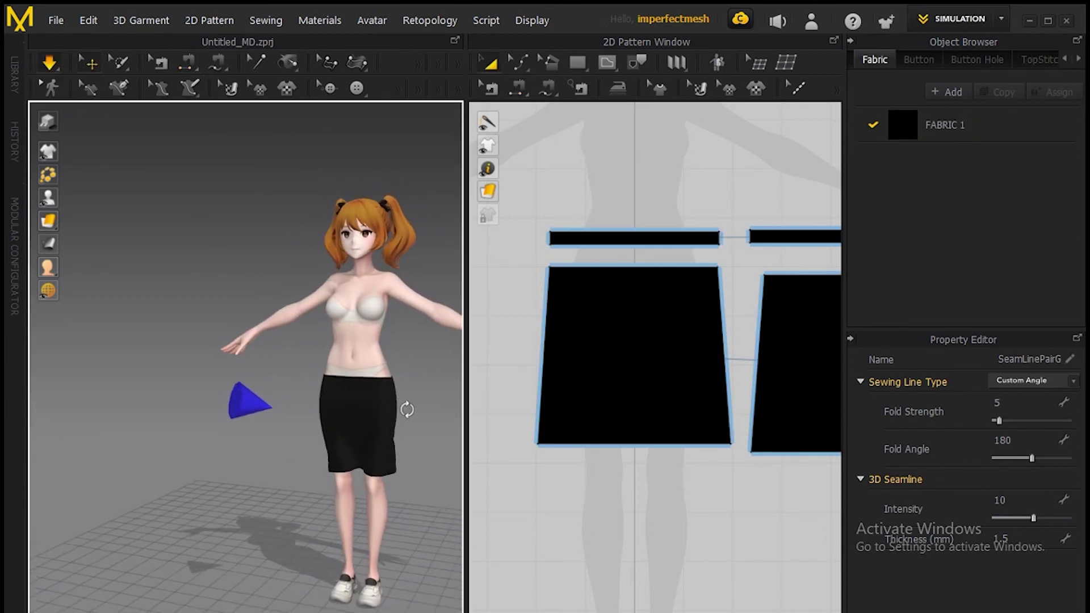
Pull the front waistband and front skirt panel into place around the hips while simulating to straighten the skirt.
{"action": "left_click_drag", "start_coordinate": [386, 389], "coordinate": [329, 390]}
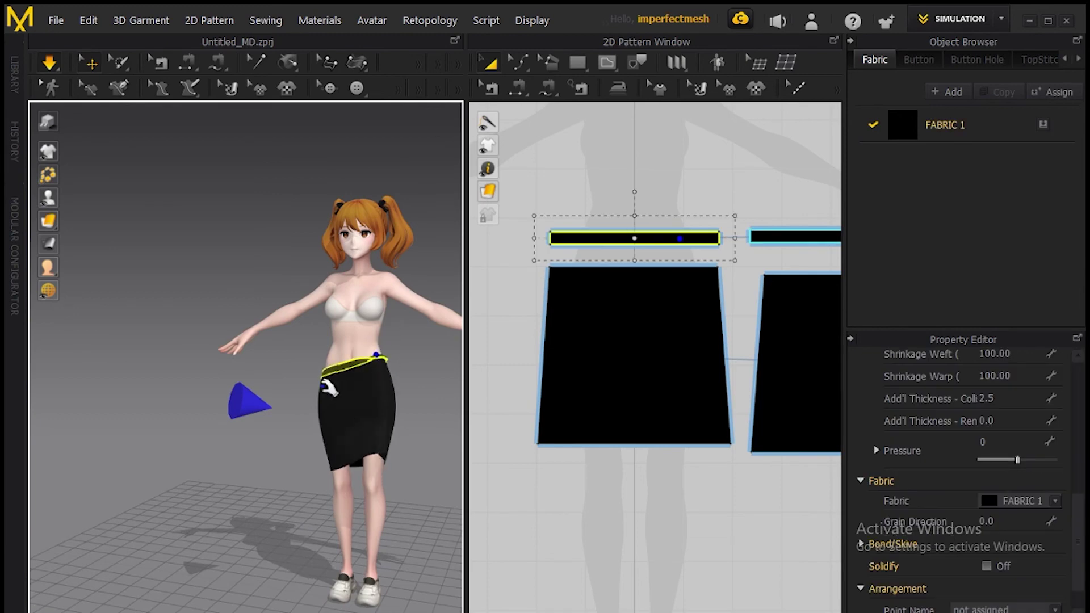
{"action": "right_click_drag", "start_coordinate": [290, 370], "coordinate": [352, 389]}
{"action": "left_click", "coordinate": [327, 380]}
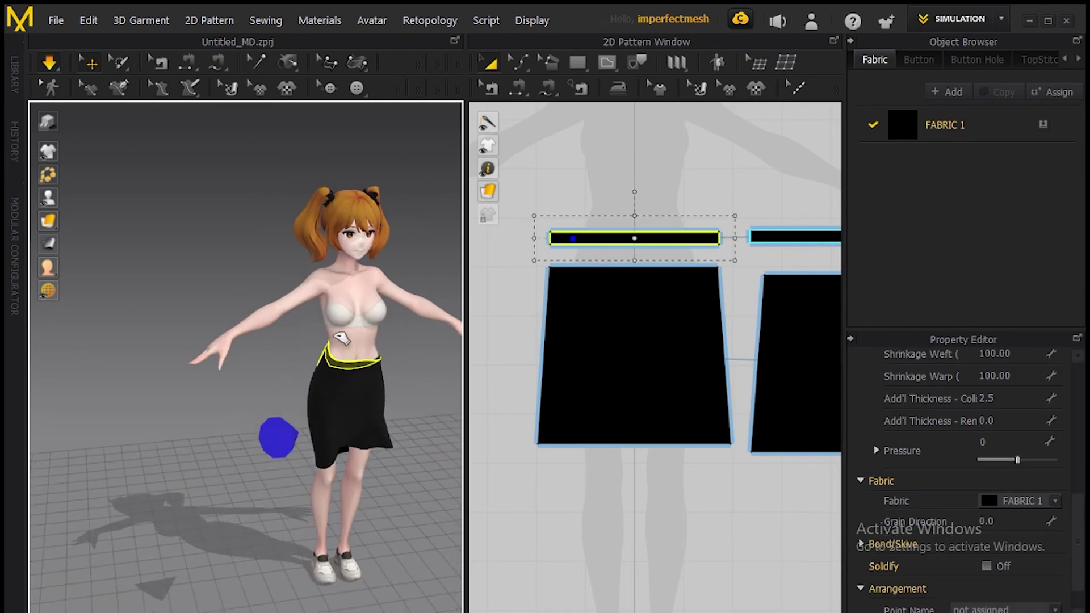
{"action": "left_click", "coordinate": [378, 400]}
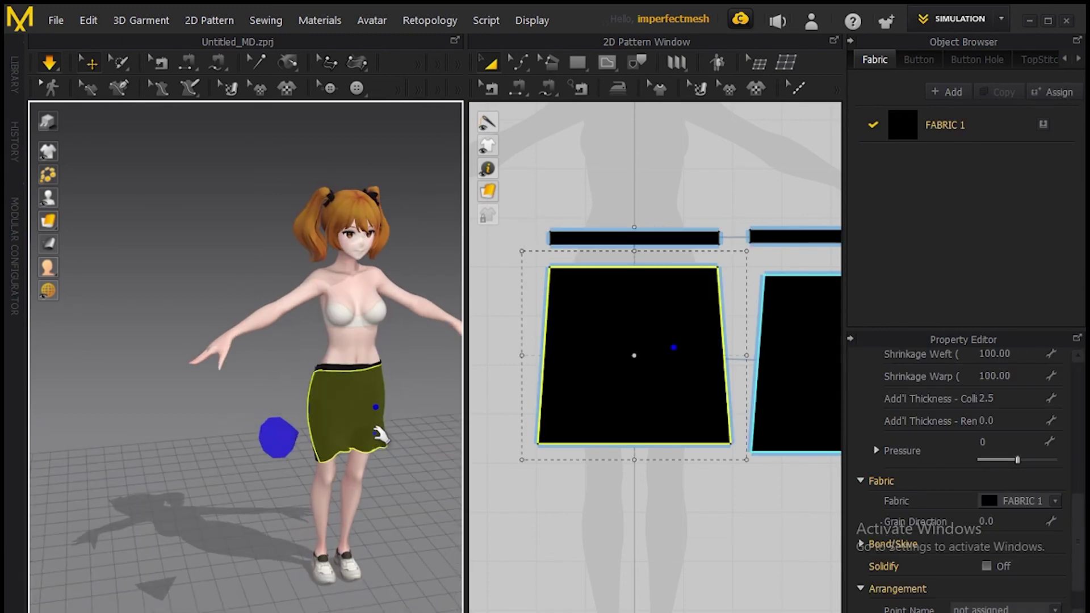
Pull the back skirt panel near the waistband seam and at the hem to straighten the back of the skirt.
{"action": "right_click_drag", "start_coordinate": [292, 445], "coordinate": [329, 386]}
{"action": "left_click", "coordinate": [413, 387]}
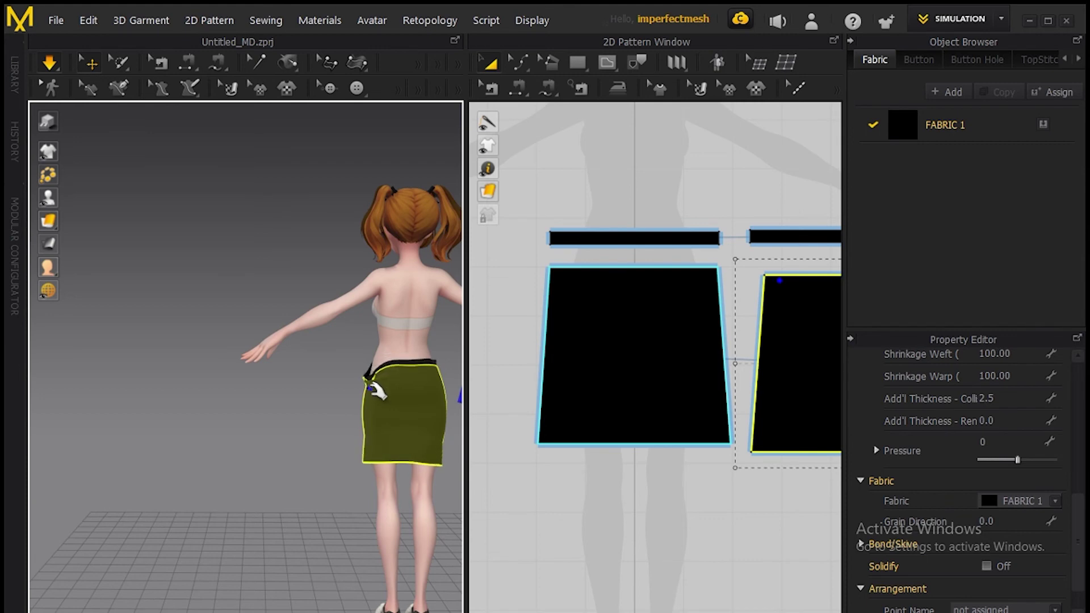
{"action": "left_click_drag", "start_coordinate": [375, 391], "coordinate": [396, 383]}
{"action": "left_click_drag", "start_coordinate": [372, 498], "coordinate": [389, 479]}
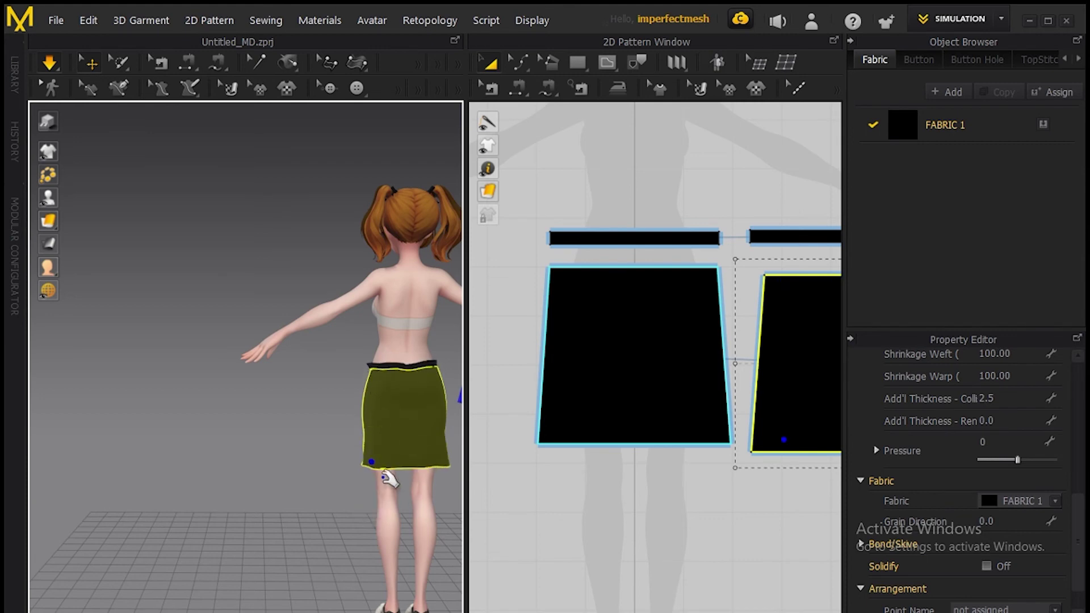
Tug the front skirt panel's hem and the front waistband while simulating to settle them on the avatar.
{"action": "right_click_drag", "start_coordinate": [421, 455], "coordinate": [250, 430]}
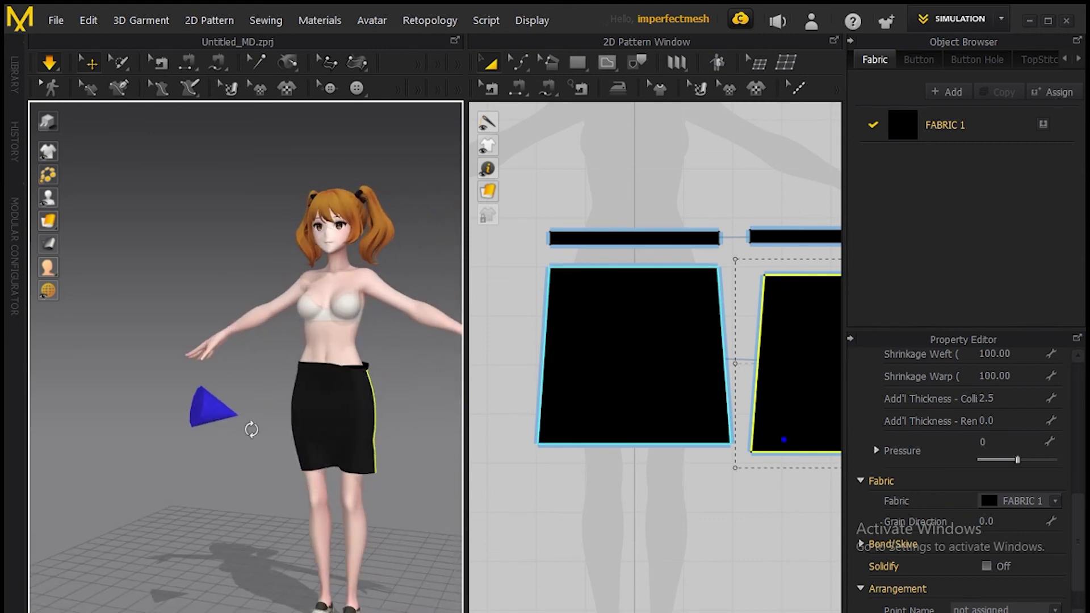
{"action": "left_click", "coordinate": [352, 466]}
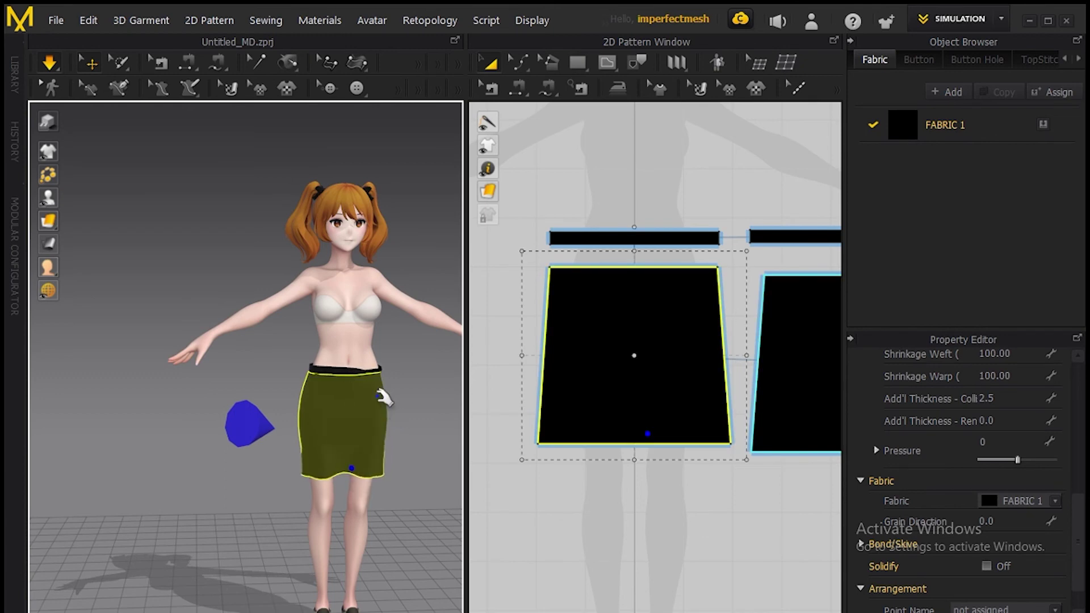
{"action": "left_click", "coordinate": [375, 369]}
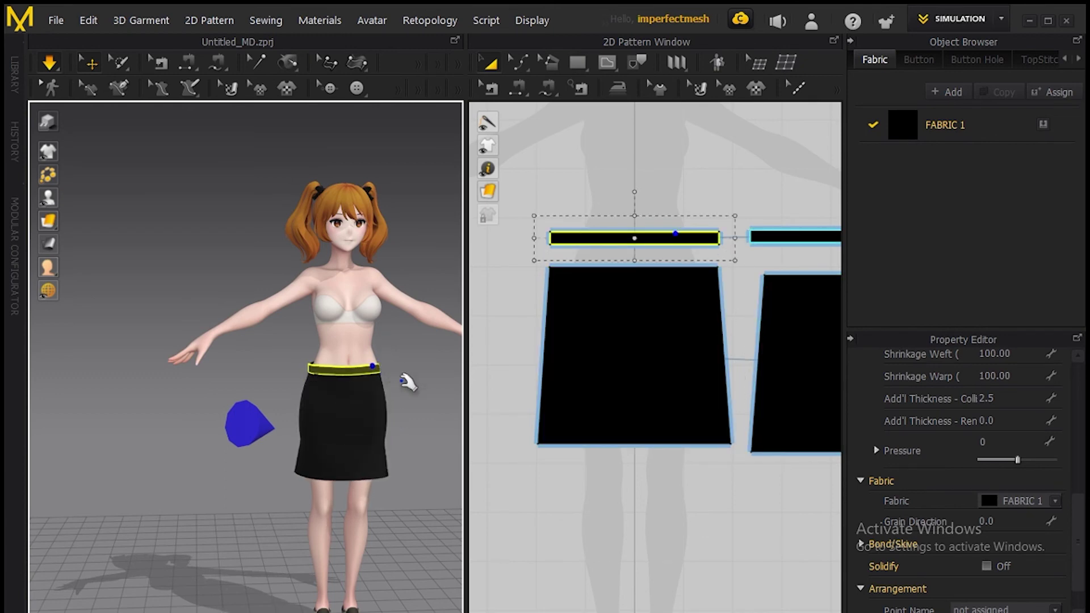
{"action": "right_click_drag", "start_coordinate": [407, 383], "coordinate": [209, 369]}
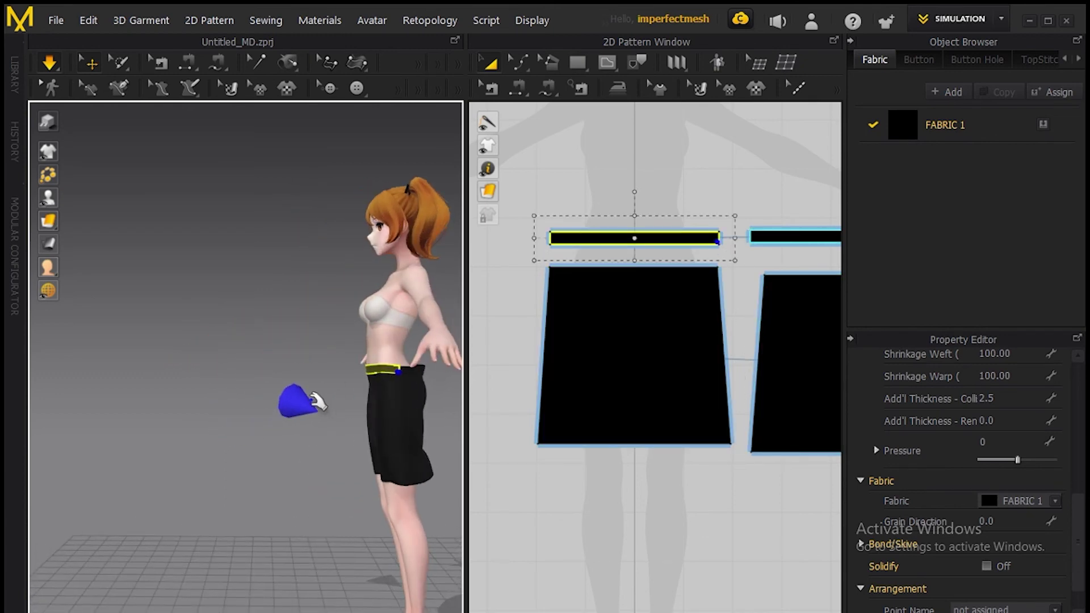
{"action": "right_click_drag", "start_coordinate": [318, 401], "coordinate": [460, 433]}
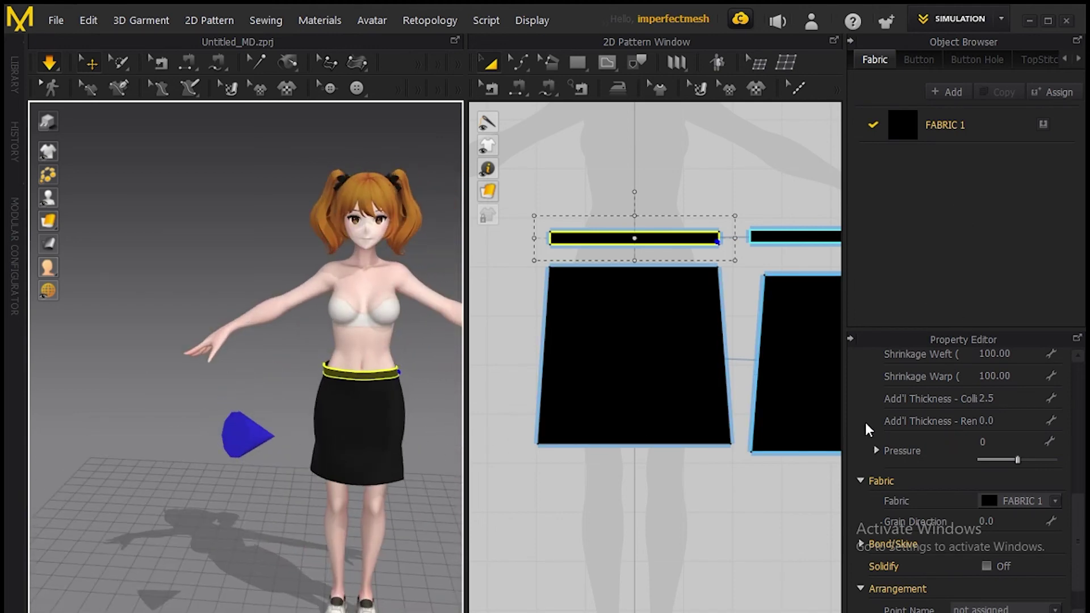
Turn on Elastic for the skirt's waistband and let the simulation tighten it around the avatar's waist.
{"action": "scroll", "coordinate": [857, 394], "scroll_direction": "up", "scroll_amount": 5}
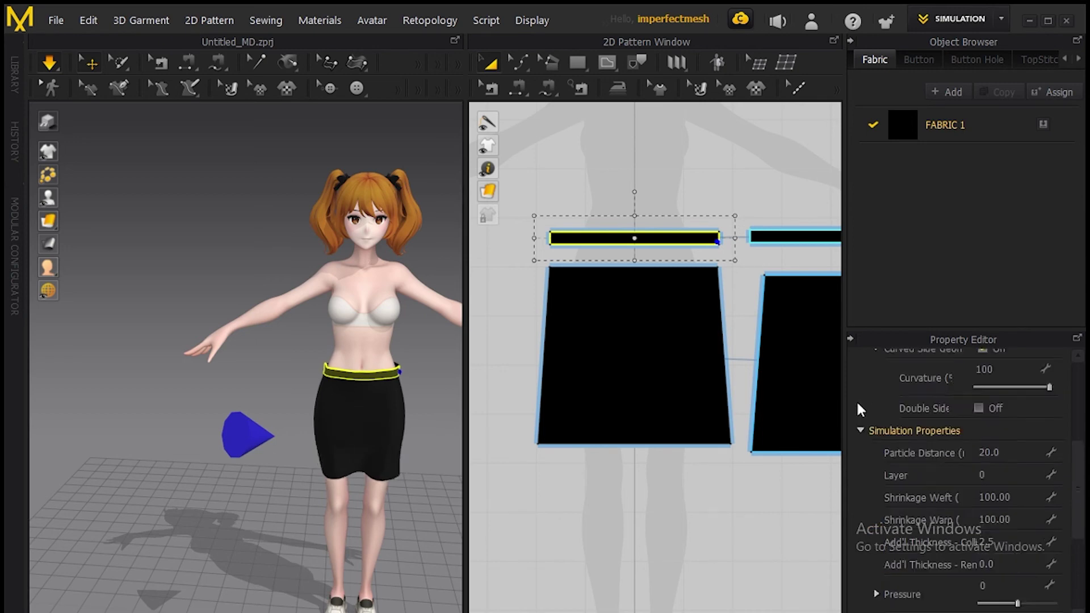
{"action": "left_click", "coordinate": [983, 447]}
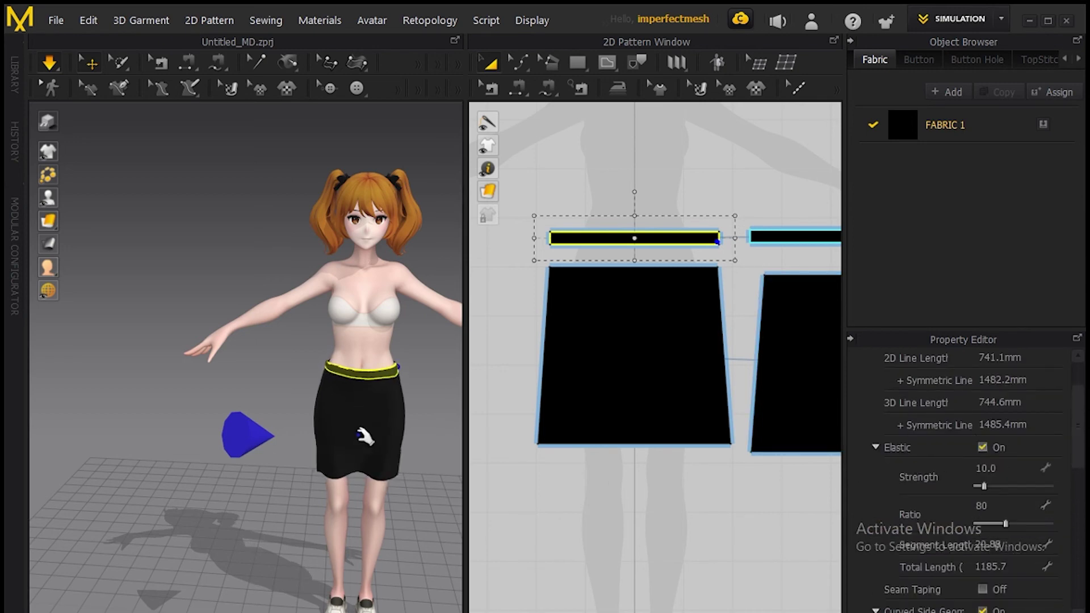
{"action": "right_click_drag", "start_coordinate": [431, 402], "coordinate": [288, 340]}
{"action": "left_click", "coordinate": [294, 375]}
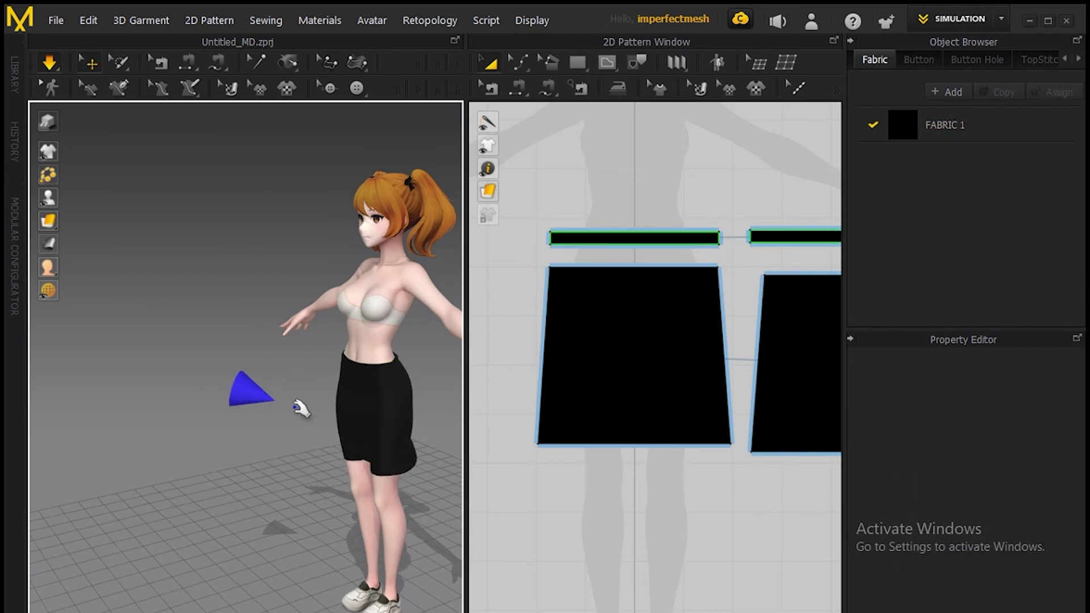
{"action": "mouse_move", "coordinate": [301, 406]}
{"action": "right_mouse_down"}
{"action": "mouse_move", "coordinate": [409, 397]}
{"action": "mouse_move", "coordinate": [400, 384]}
{"action": "mouse_move", "coordinate": [151, 397]}
{"action": "mouse_move", "coordinate": [389, 356]}
{"action": "mouse_move", "coordinate": [319, 406]}
{"action": "mouse_move", "coordinate": [292, 404]}
{"action": "mouse_move", "coordinate": [435, 442]}
{"action": "mouse_move", "coordinate": [299, 395]}
{"action": "right_mouse_up"}
{"action": "scroll", "coordinate": [365, 377], "scroll_direction": "up", "scroll_amount": 5}
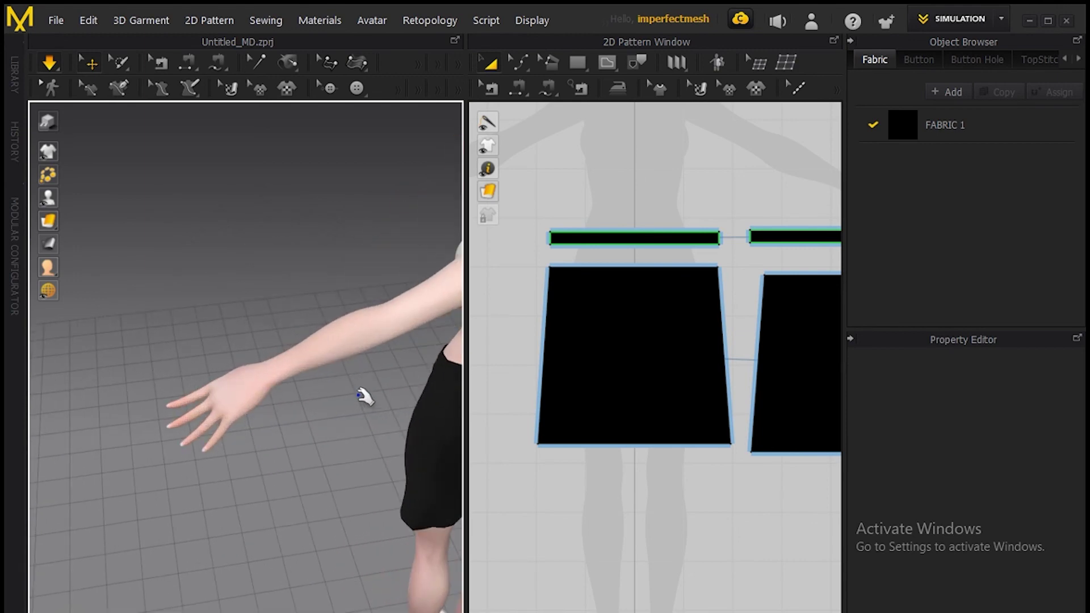
{"action": "key", "text": "2"}
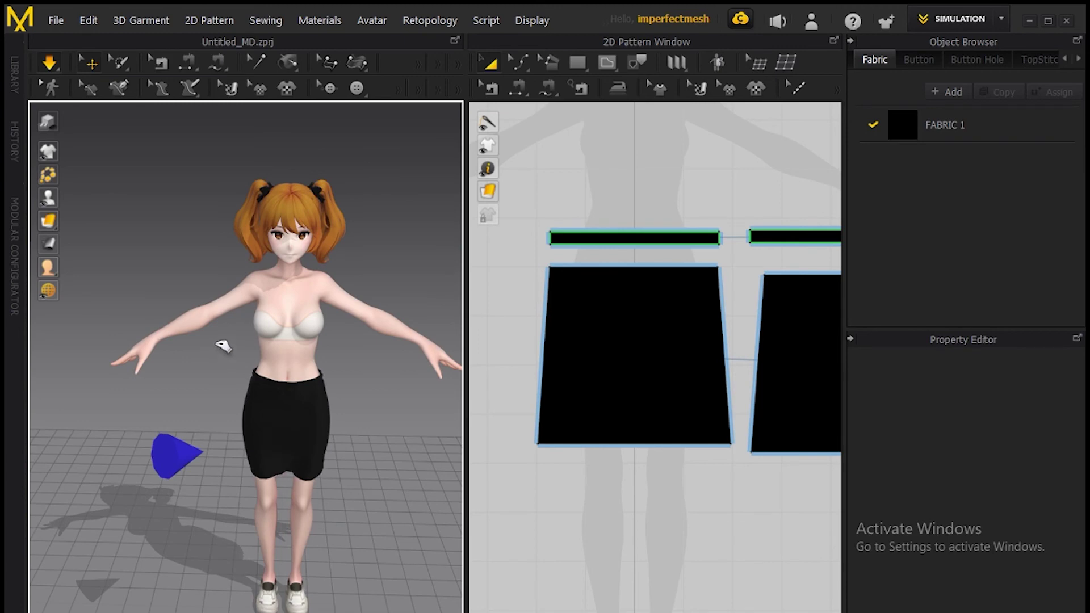
{"action": "left_click", "coordinate": [546, 335]}
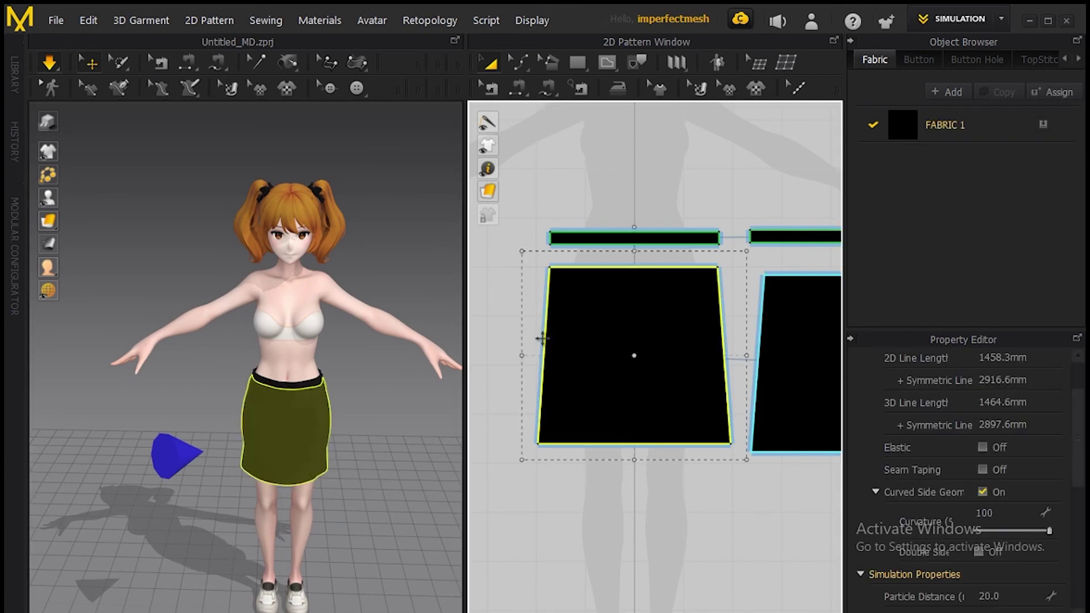
{"action": "right_click", "coordinate": [545, 336]}
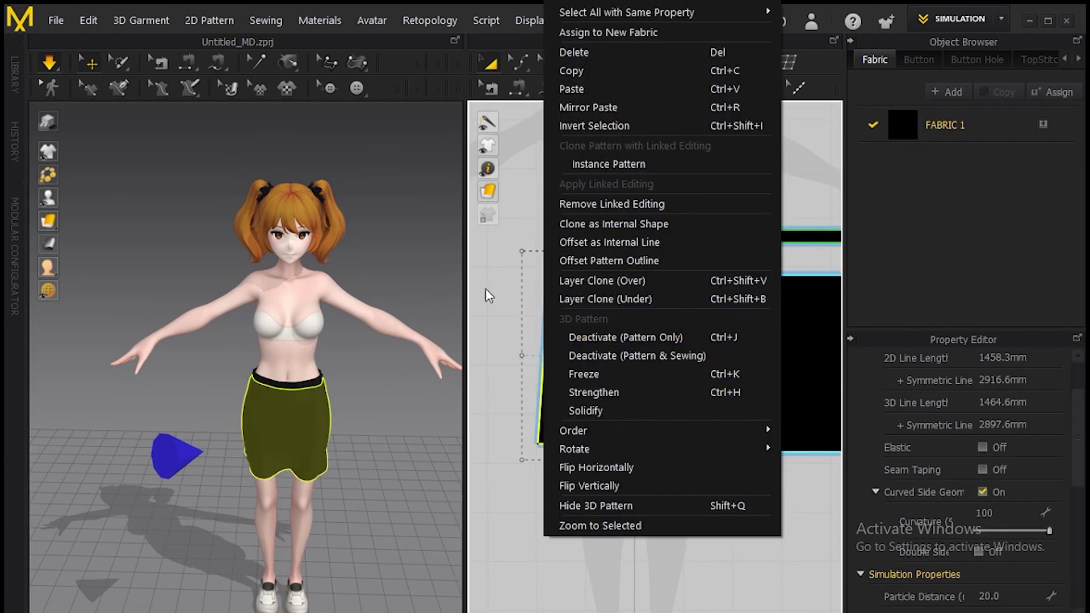
{"action": "left_click", "coordinate": [544, 260]}
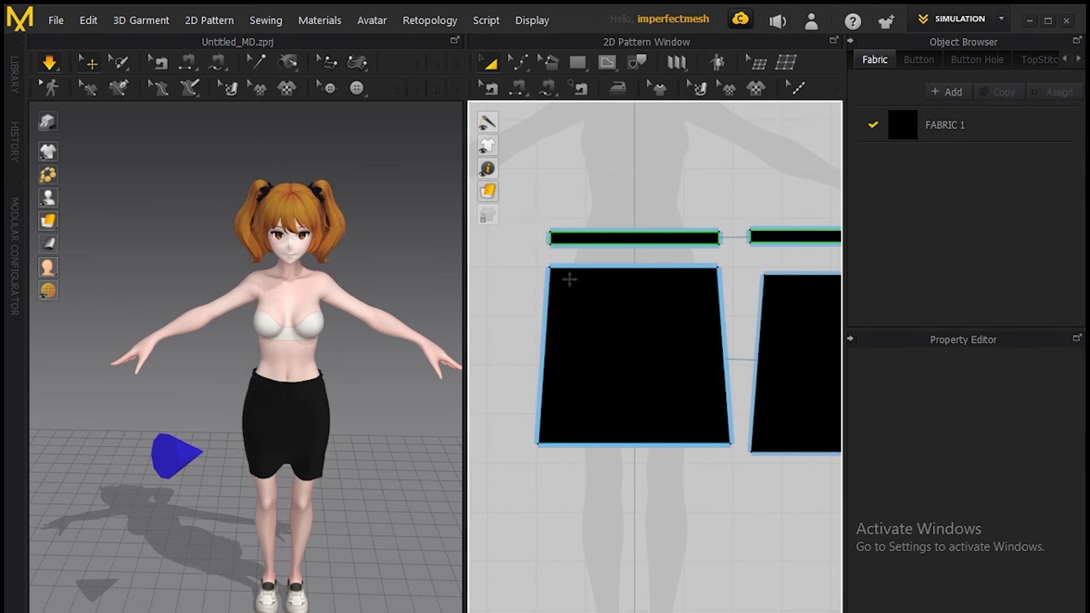
Draw a roughly square rectangle pattern above the front waistband, covering the avatar's chest.
{"action": "scroll", "coordinate": [661, 275], "scroll_direction": "down", "scroll_amount": 2}
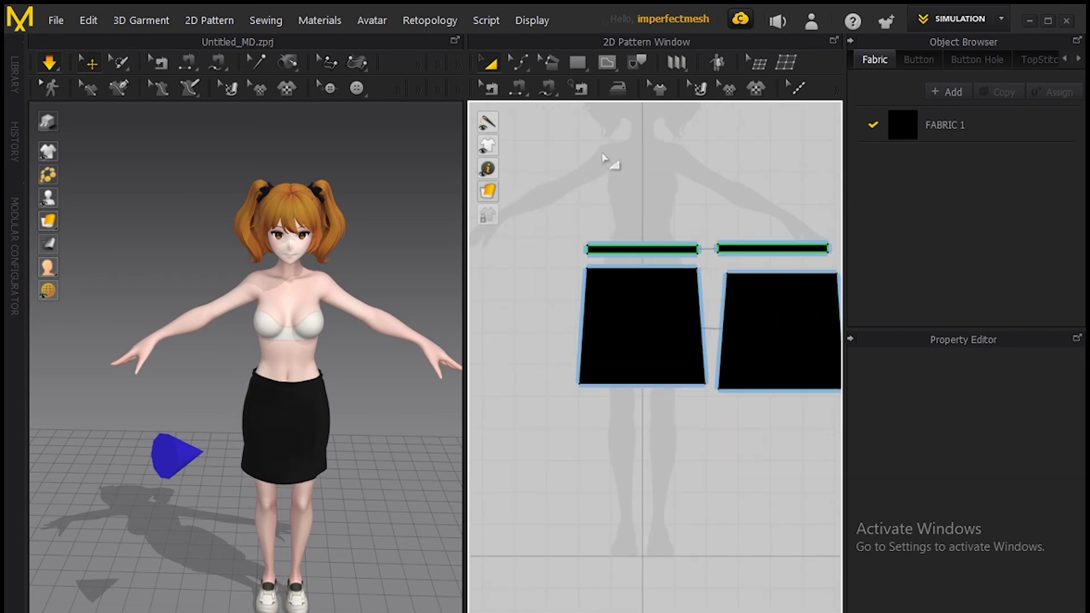
{"action": "key", "text": "s"}
{"action": "left_click_drag", "start_coordinate": [595, 135], "coordinate": [691, 226]}
Add a new white fabric to the fabric list, cancelling any Create Rectangle dialog.
{"action": "left_click", "coordinate": [953, 94]}
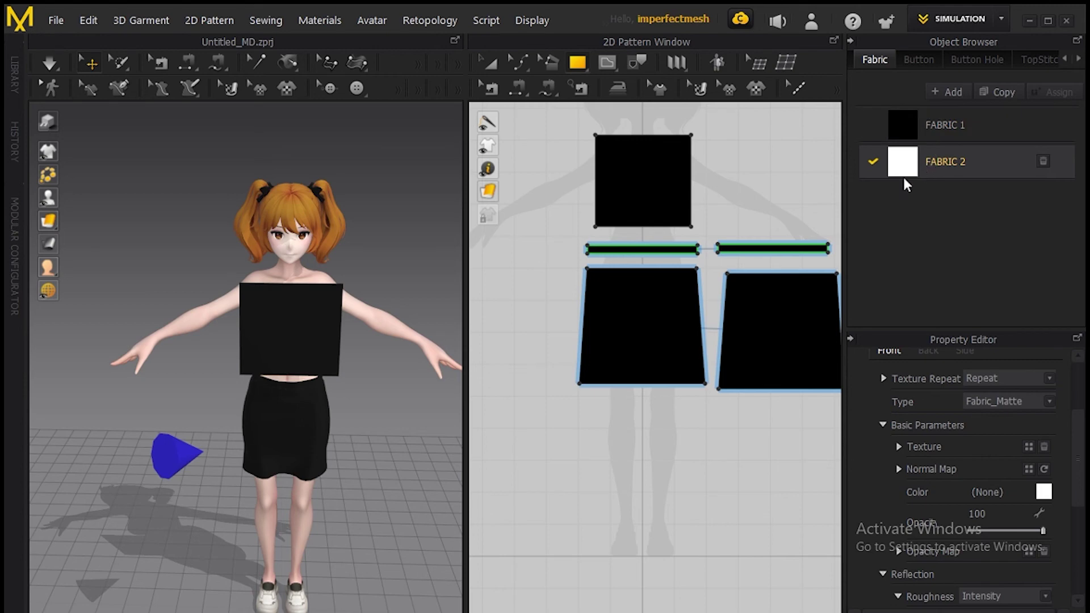
{"action": "left_click", "coordinate": [638, 193]}
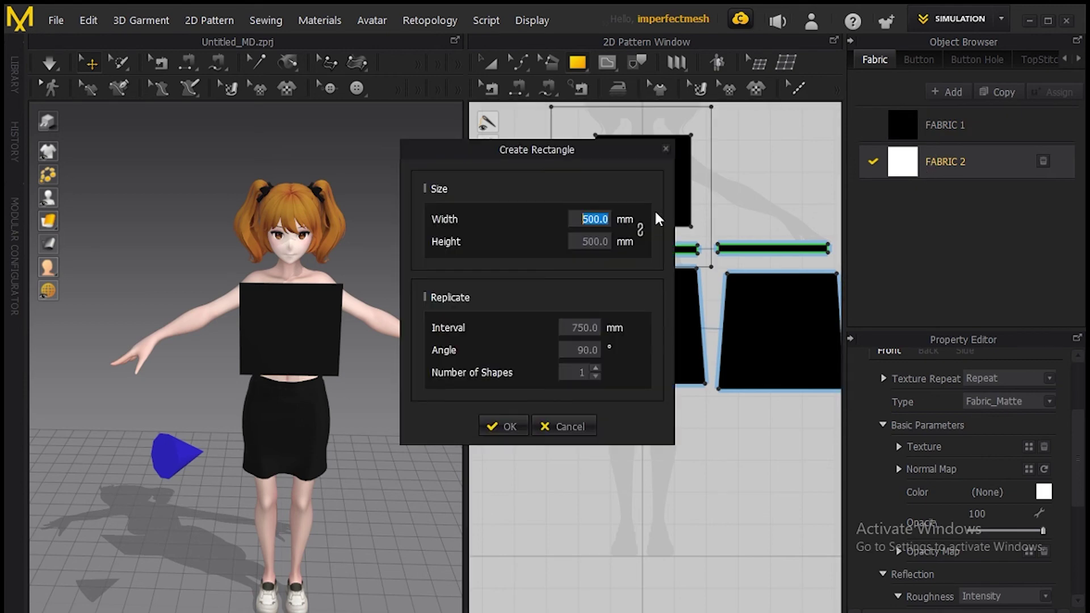
{"action": "left_click", "coordinate": [666, 150]}
{"action": "left_click", "coordinate": [650, 193]}
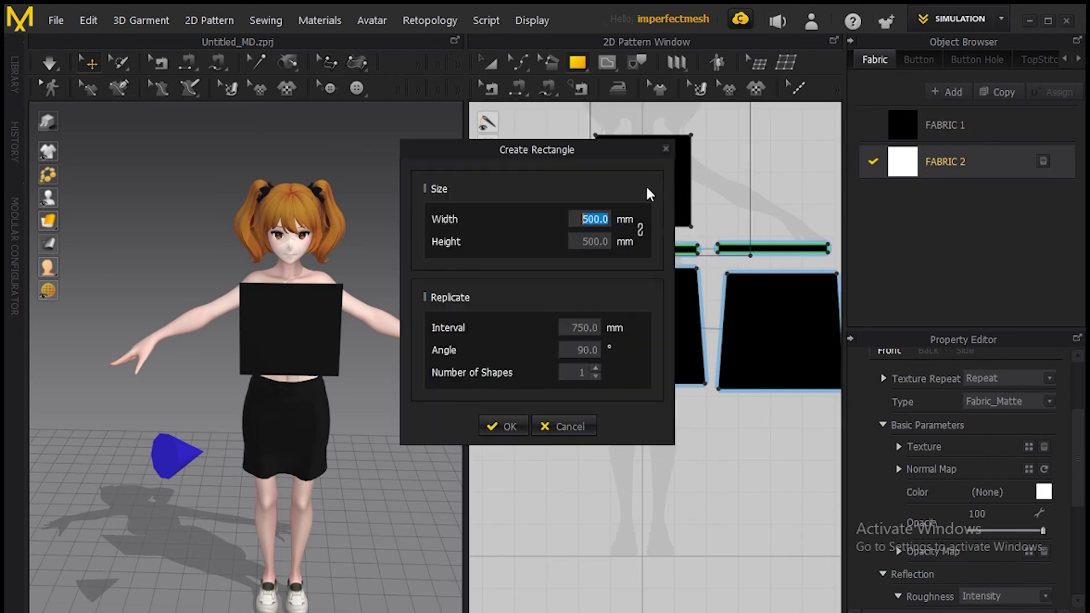
{"action": "left_click", "coordinate": [666, 149]}
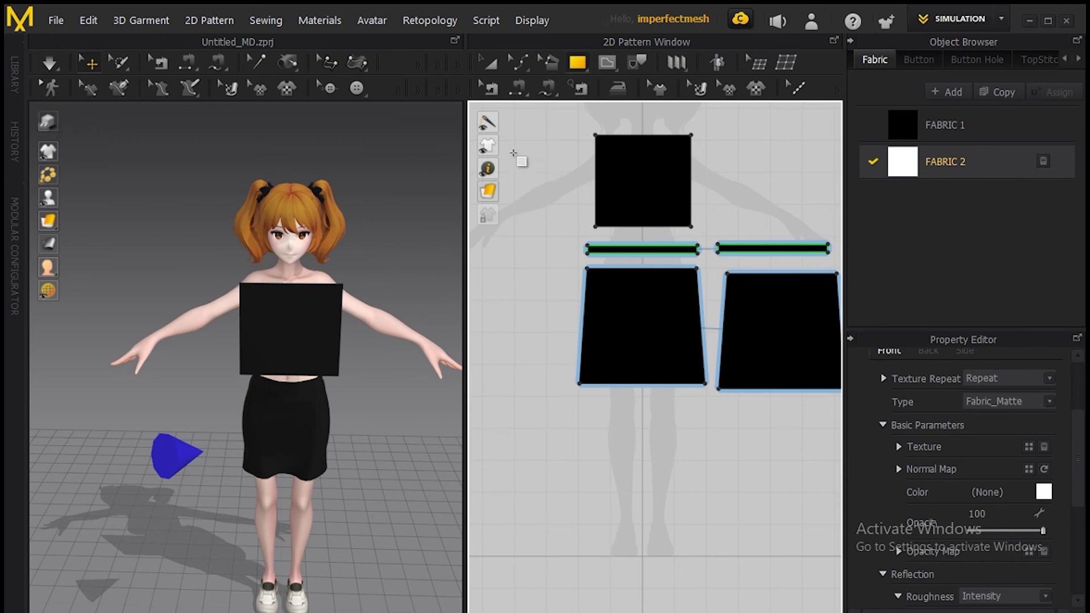
Delete the black rectangle pattern covering the avatar's chest.
{"action": "left_click", "coordinate": [488, 64]}
{"action": "left_click", "coordinate": [620, 187]}
{"action": "key", "text": "Delete"}
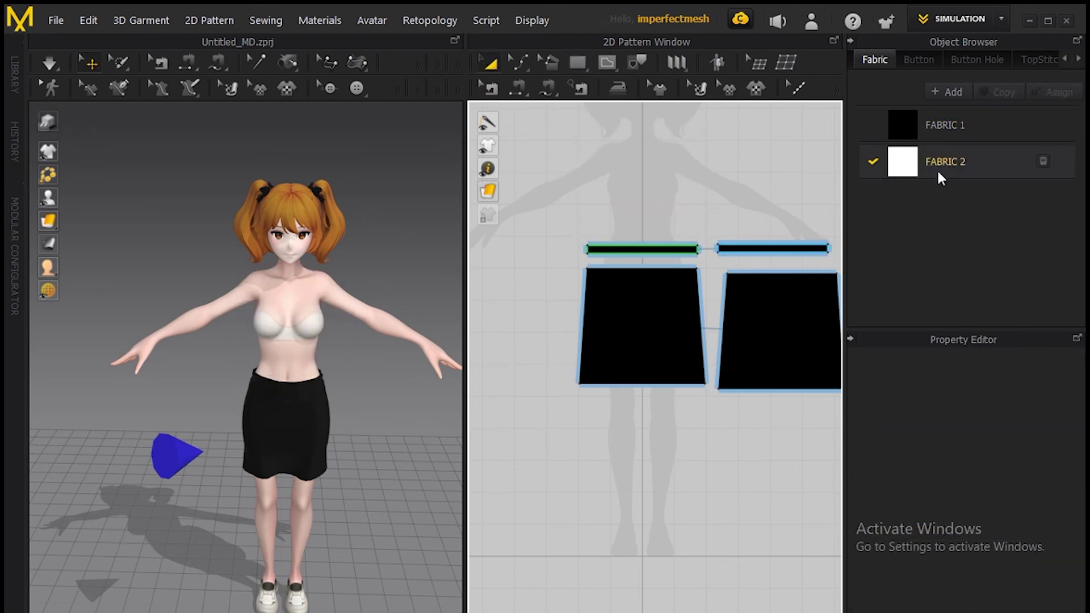
Start a polygon pattern above the front waistband with an outer sleeve edge about 123 mm, shoulder about 75 mm and neckline about 78 mm.
{"action": "left_click_drag", "start_coordinate": [938, 173], "coordinate": [671, 192]}
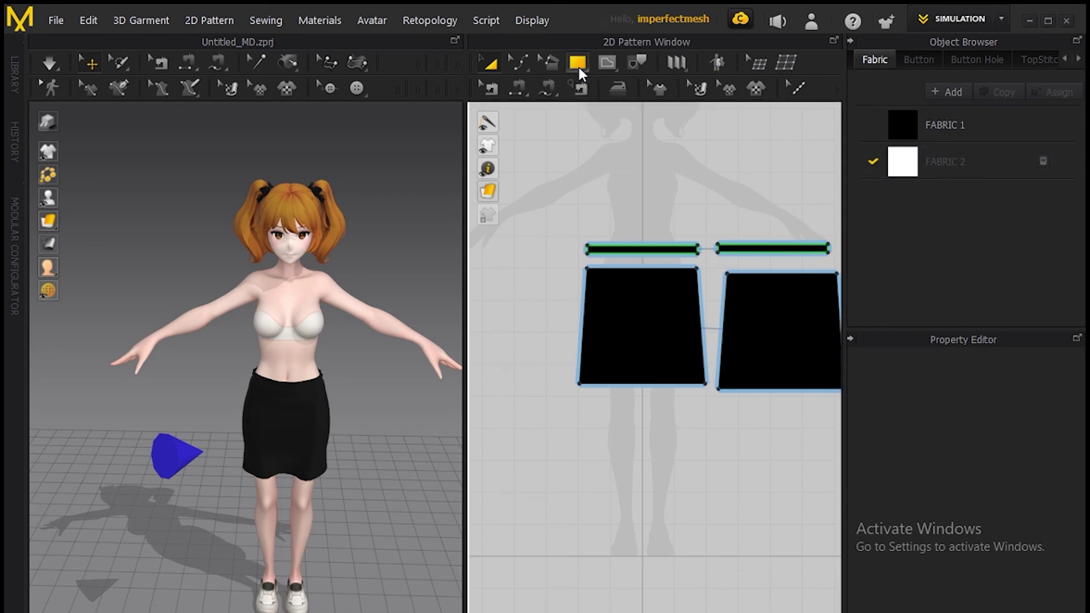
{"action": "left_click", "coordinate": [579, 62]}
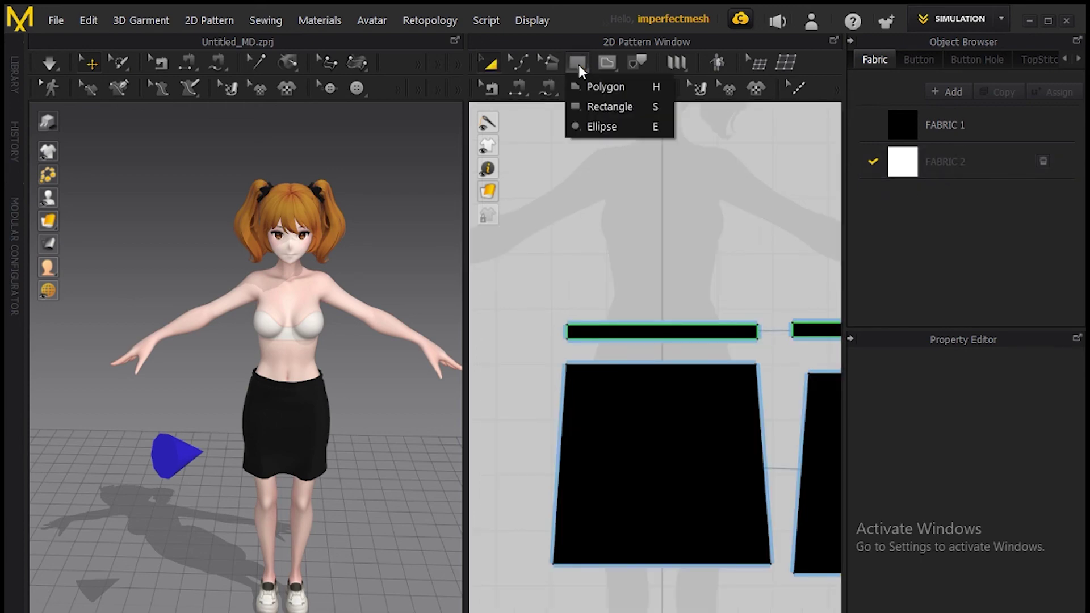
{"action": "left_click", "coordinate": [598, 85]}
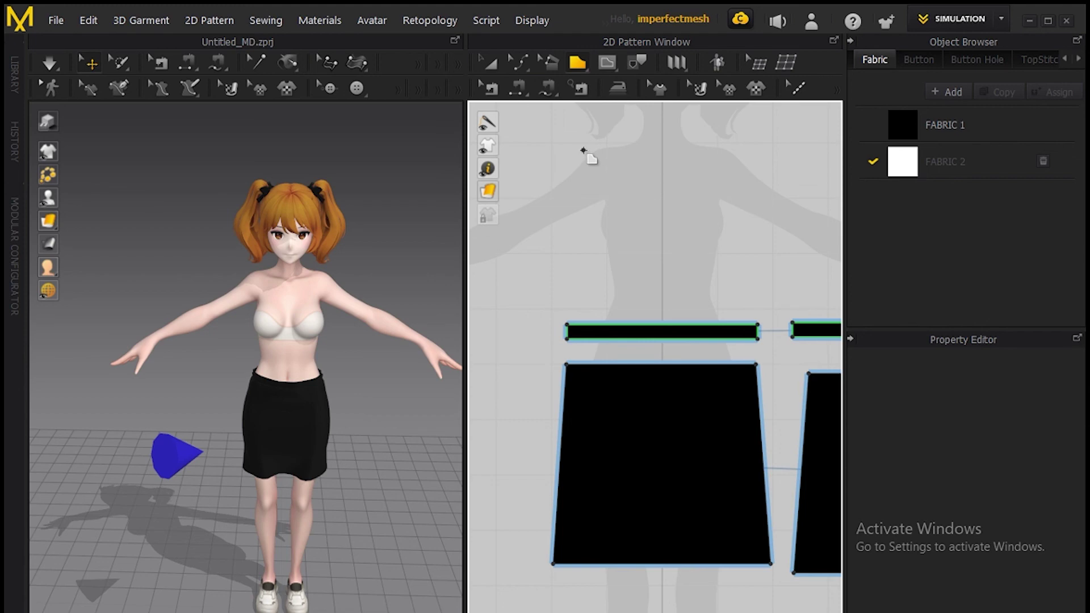
{"action": "left_click", "coordinate": [584, 151]}
{"action": "key", "text": "Escape"}
{"action": "left_click", "coordinate": [581, 158]}
{"action": "left_click", "coordinate": [539, 189]}
{"action": "left_click", "coordinate": [590, 145]}
{"action": "left_click", "coordinate": [630, 134]}
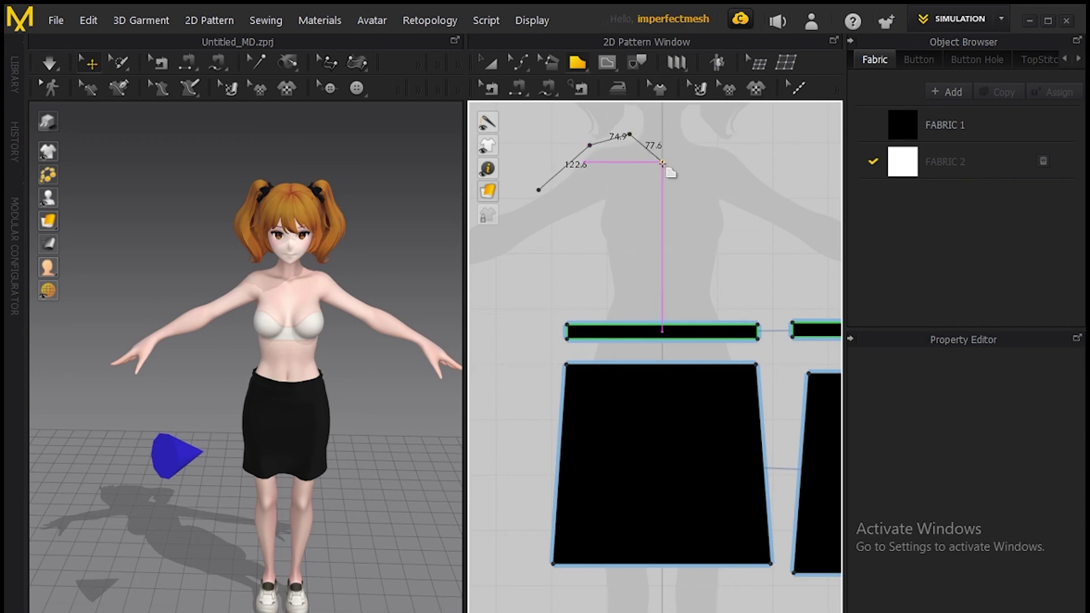
{"action": "left_click", "coordinate": [663, 163]}
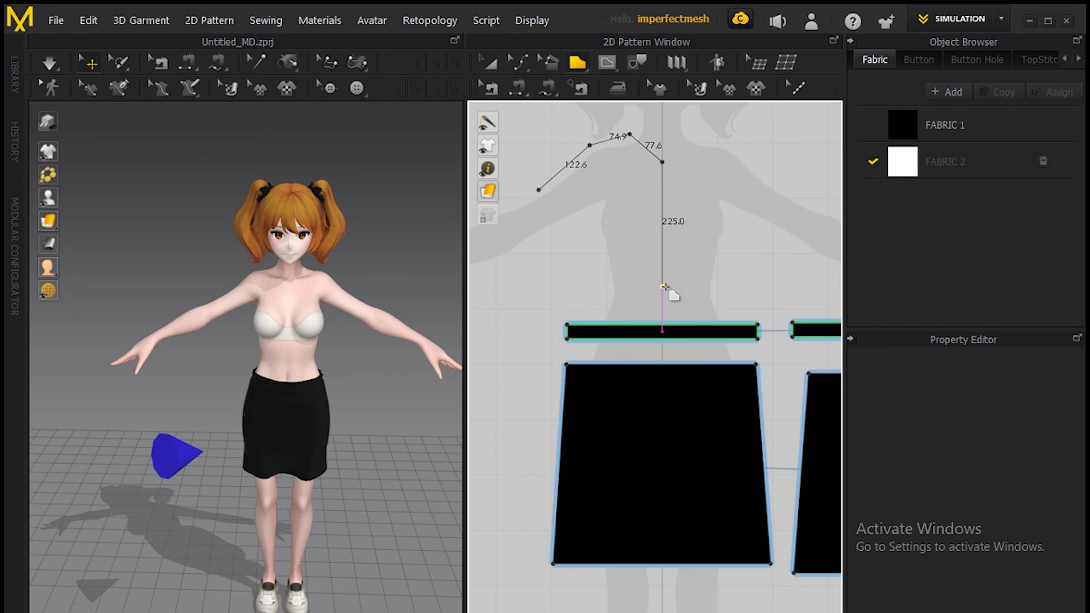
Close the half-top outline with a centre edge about 225 mm, hem 144 mm, side 103 mm, underarm 49 mm and sleeve opening 111 mm.
{"action": "key", "text": "shift"}
{"action": "left_click", "coordinate": [663, 287]}
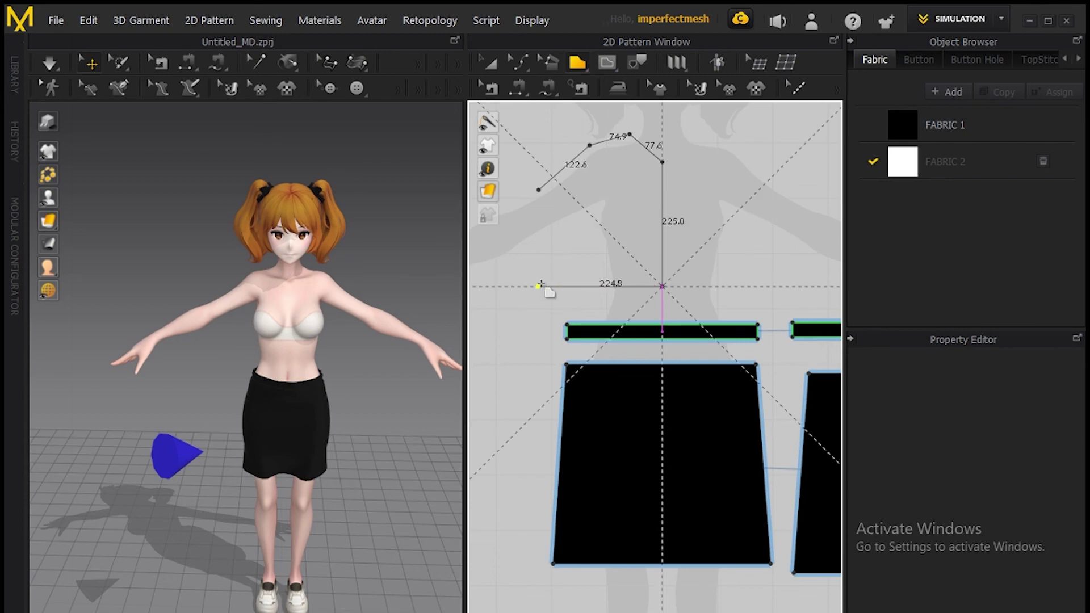
{"action": "left_click", "coordinate": [583, 286]}
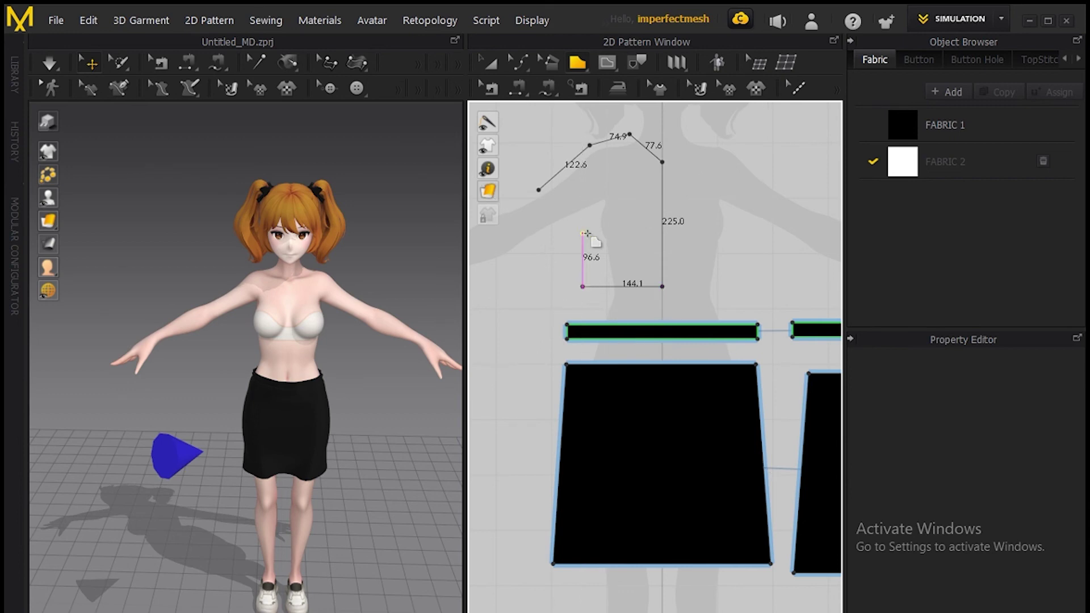
{"action": "left_click", "coordinate": [590, 230]}
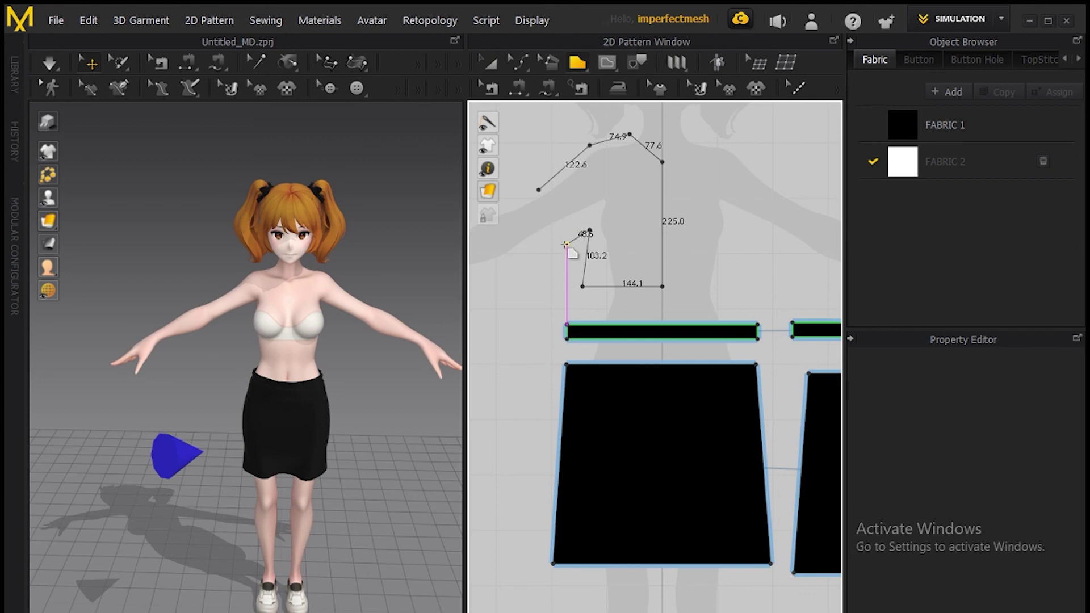
{"action": "left_click", "coordinate": [566, 244]}
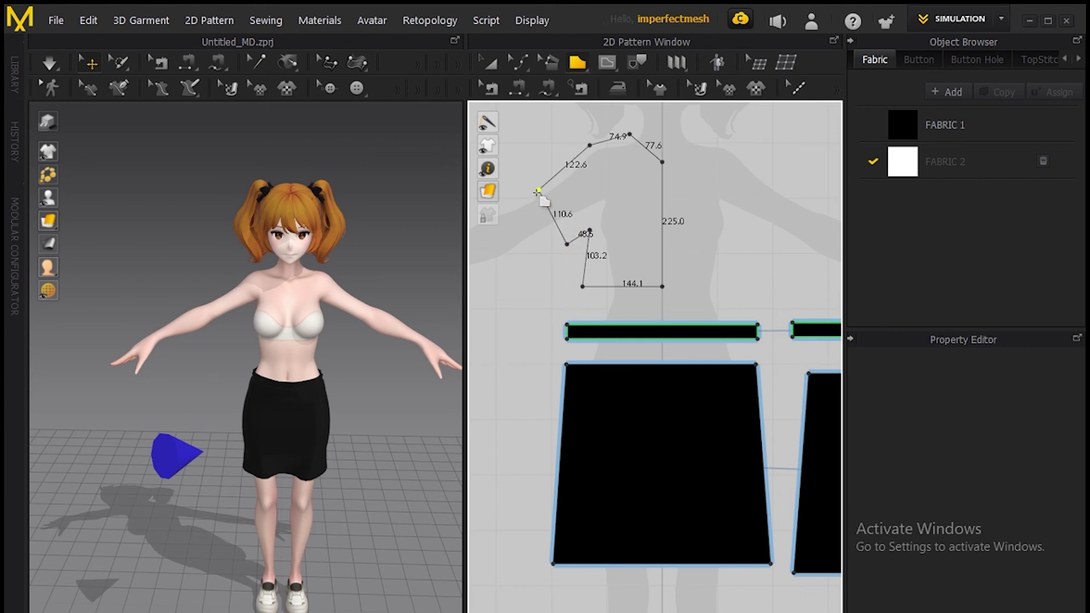
{"action": "left_click", "coordinate": [537, 192]}
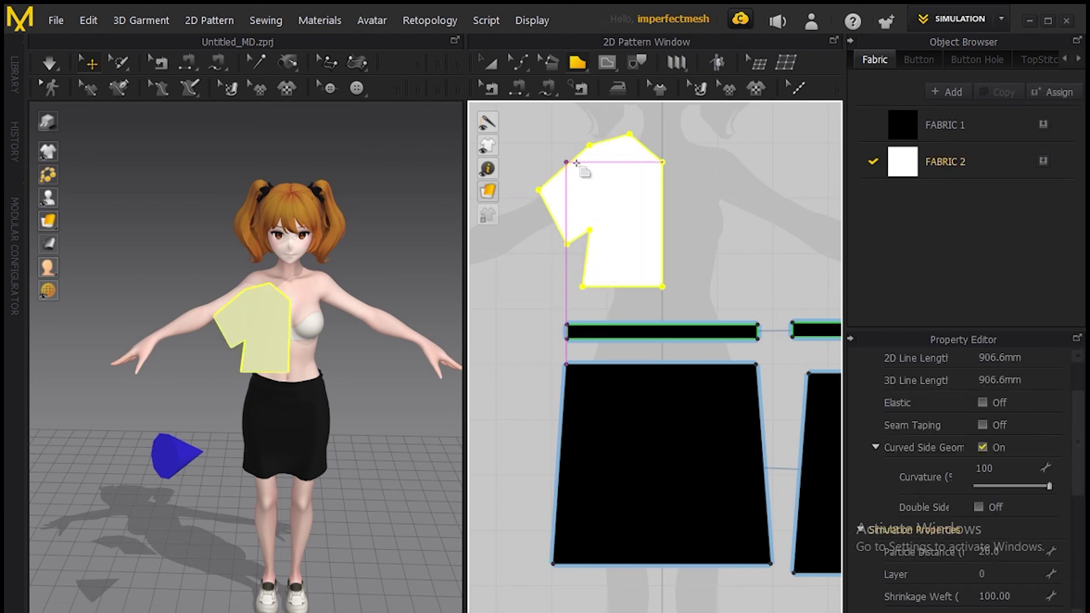
Raise the half top's underarm and lower sleeve corners, and bend the shoulder edge into a curve about 78 mm long.
{"action": "left_click", "coordinate": [517, 60]}
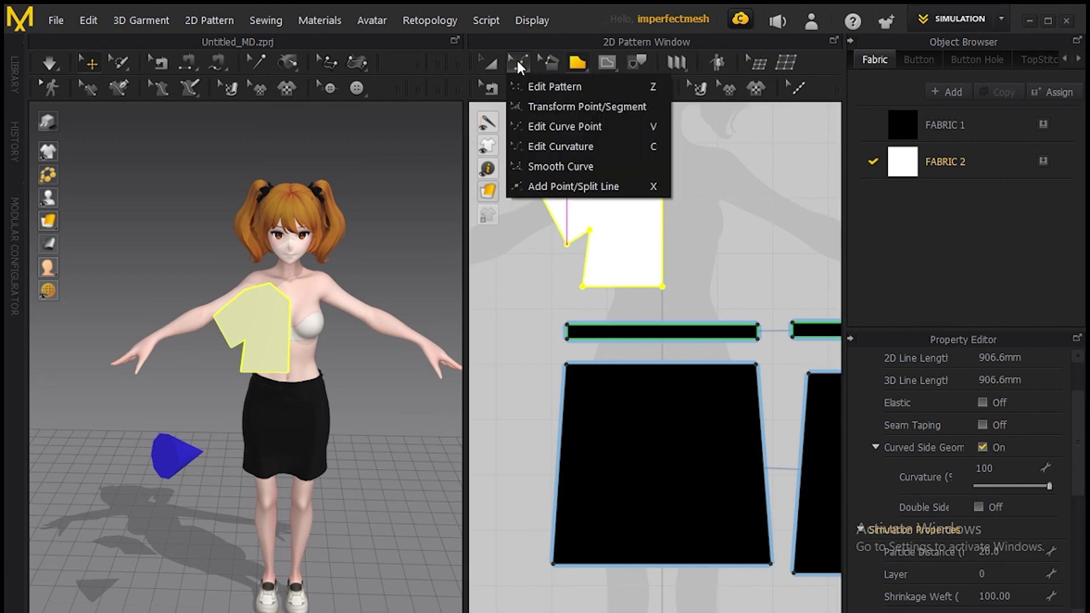
{"action": "left_click", "coordinate": [575, 127]}
{"action": "left_click", "coordinate": [591, 232]}
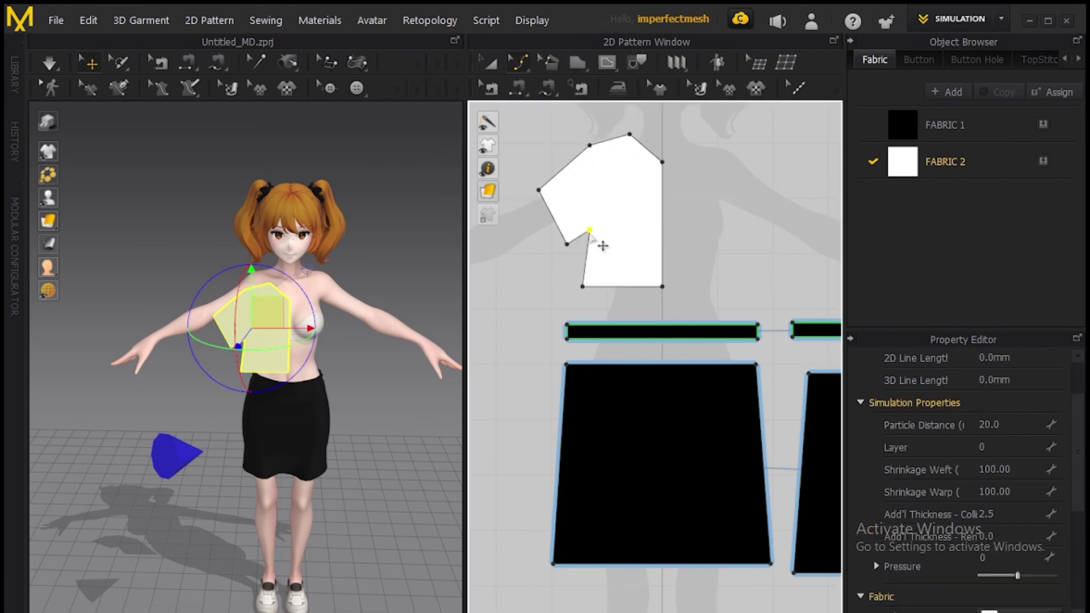
{"action": "left_click_drag", "start_coordinate": [602, 245], "coordinate": [574, 244]}
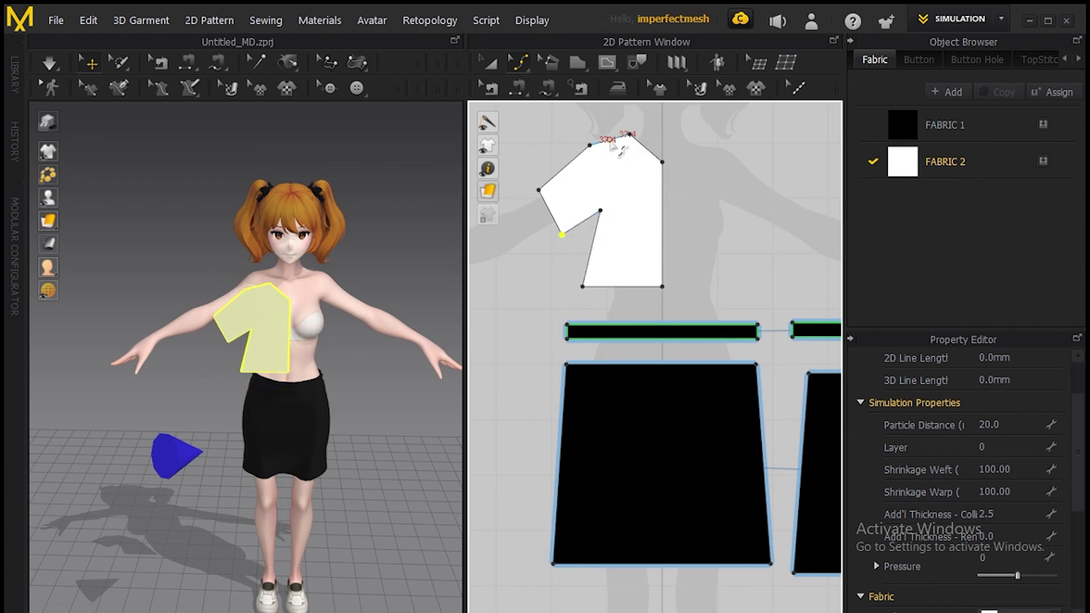
{"action": "left_click_drag", "start_coordinate": [612, 143], "coordinate": [623, 146]}
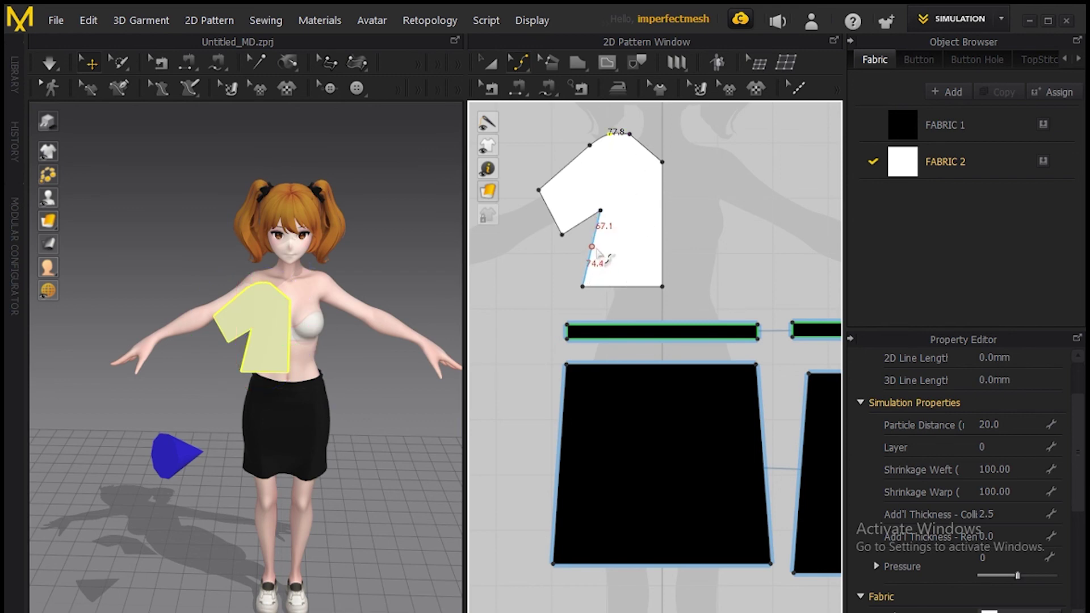
Move the half top's side hem corner inward about 32 mm, and shift the underarm and lower sleeve corners up toward the centre.
{"action": "left_click_drag", "start_coordinate": [603, 288], "coordinate": [616, 292]}
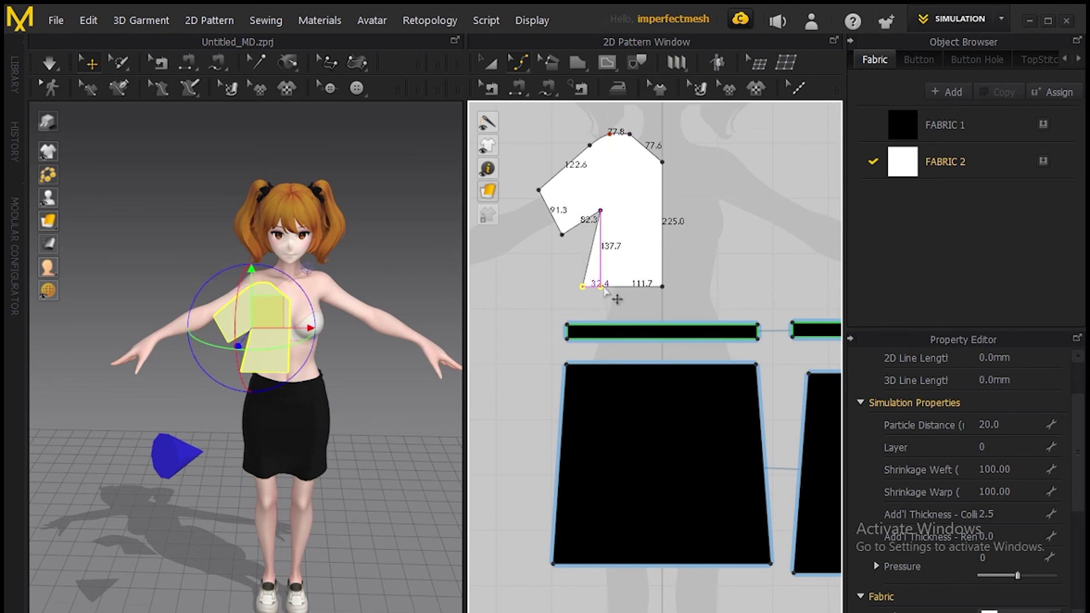
{"action": "key", "text": "ctrl+z"}
{"action": "mouse_move", "coordinate": [603, 217]}
{"action": "left_mouse_down"}
{"action": "mouse_move", "coordinate": [562, 191]}
{"action": "mouse_move", "coordinate": [629, 213]}
{"action": "mouse_move", "coordinate": [585, 237]}
{"action": "mouse_move", "coordinate": [590, 218]}
{"action": "left_mouse_up"}
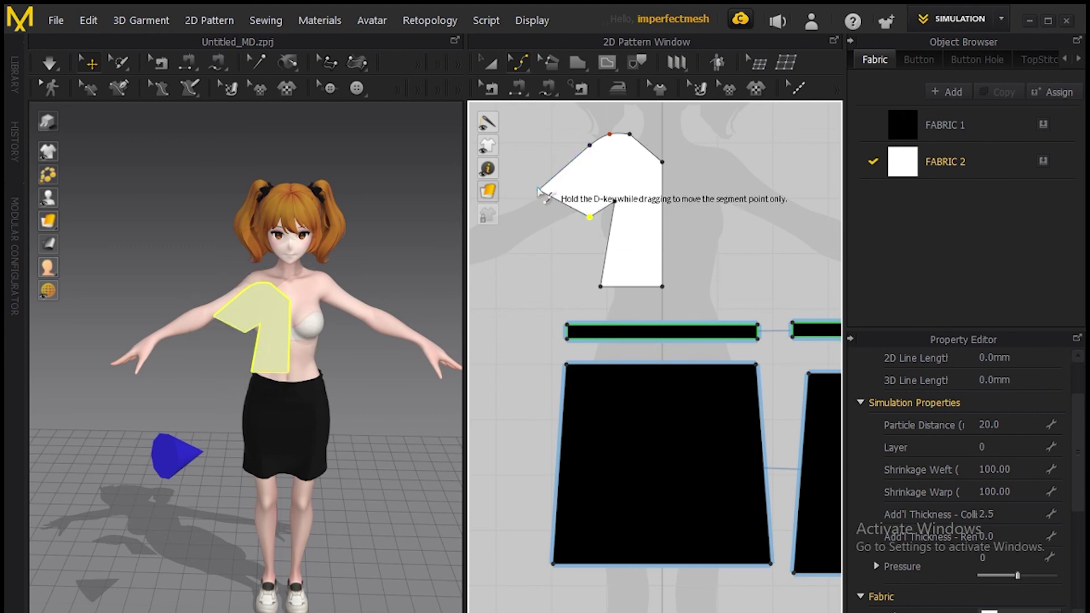
Bend the half top's sleeve opening to about 100 mm and neckline to about 82 mm, and move the underarm corner above the side hem corner.
{"action": "left_click_drag", "start_coordinate": [566, 166], "coordinate": [576, 199]}
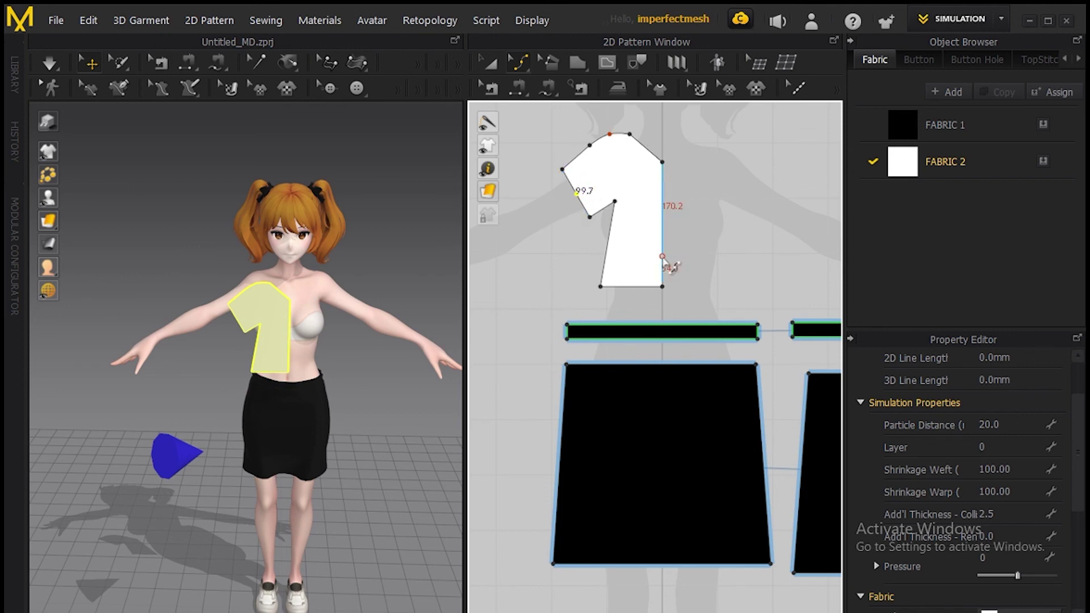
{"action": "left_click_drag", "start_coordinate": [647, 150], "coordinate": [644, 161]}
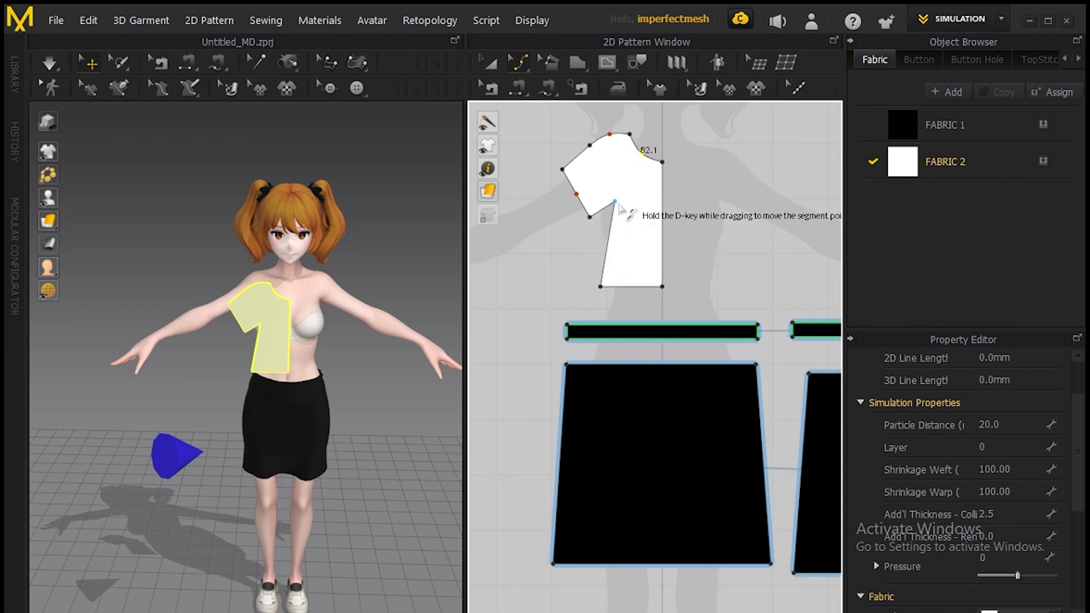
{"action": "left_click_drag", "start_coordinate": [616, 203], "coordinate": [602, 210]}
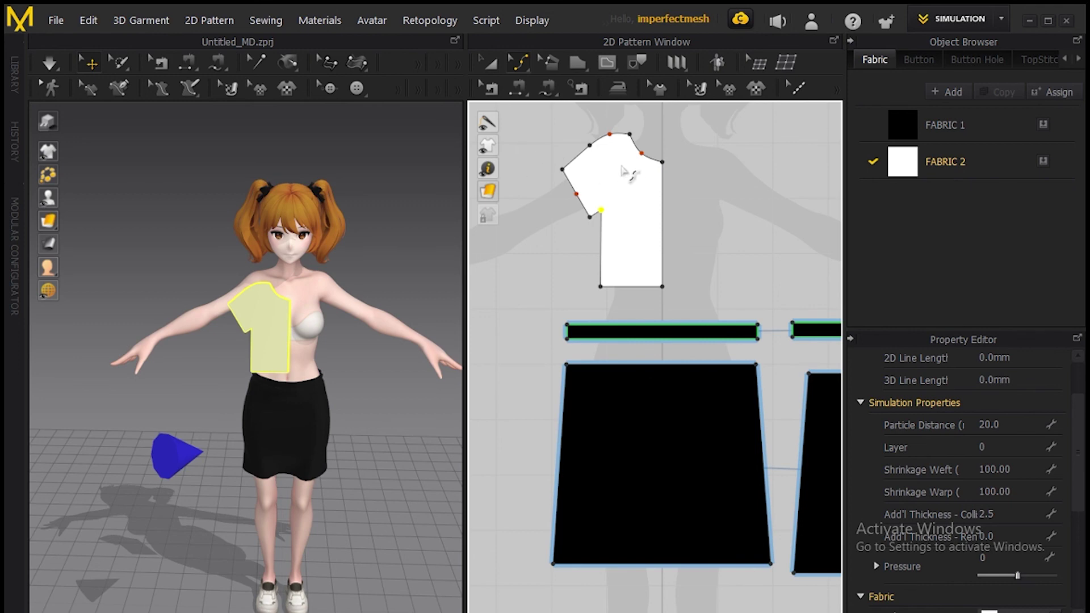
Mirror-paste the half top and place the copy beside the original's centre edge to form the other front half.
{"action": "key", "text": "a"}
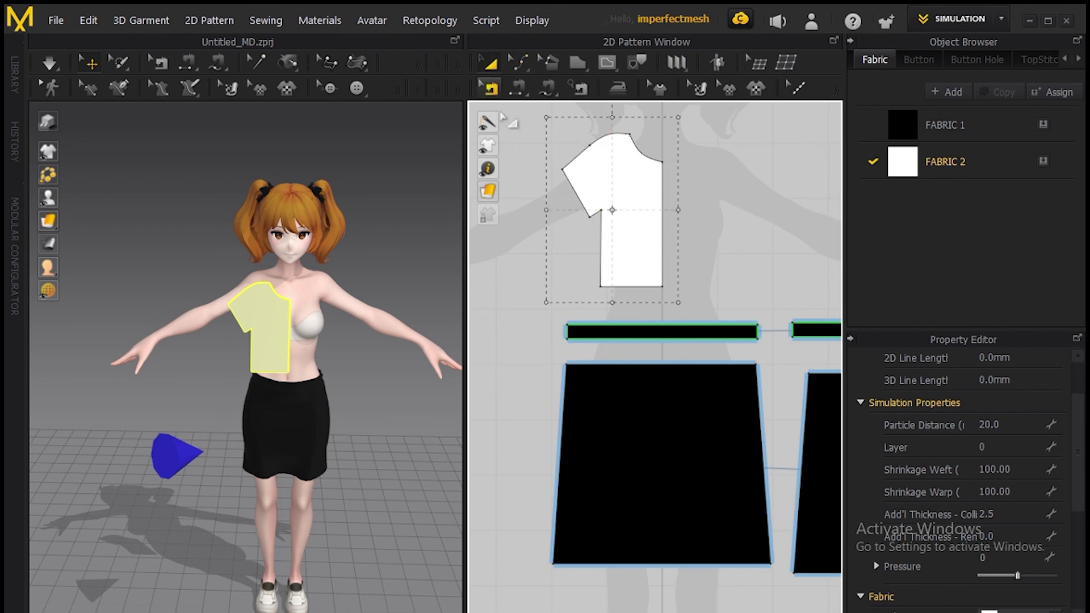
{"action": "left_click", "coordinate": [549, 157]}
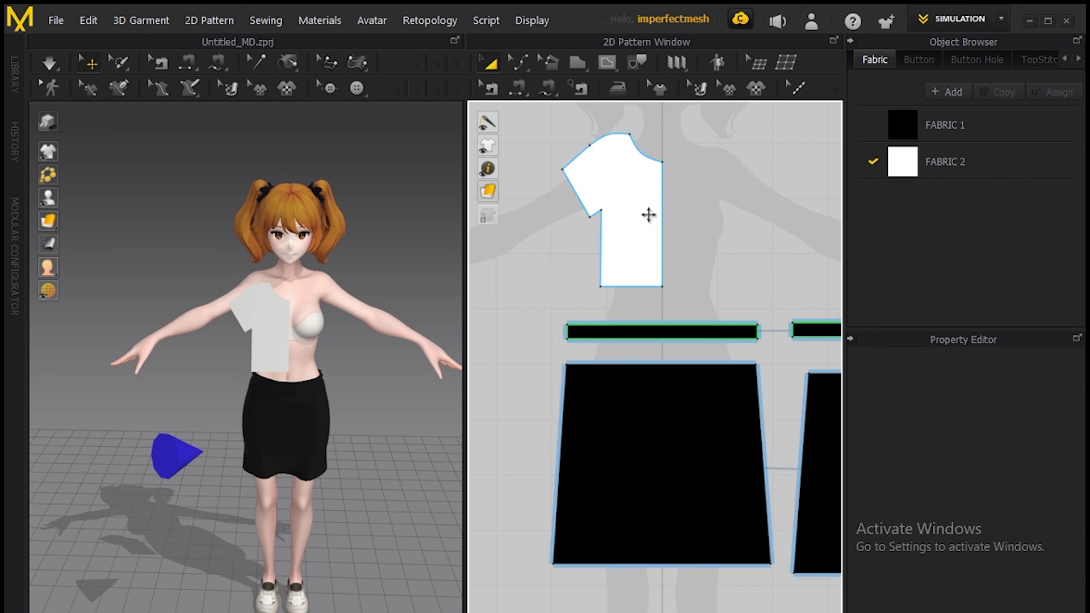
{"action": "left_click", "coordinate": [648, 215]}
{"action": "key", "text": "ctrl+c"}
{"action": "key", "text": "ctrl+r"}
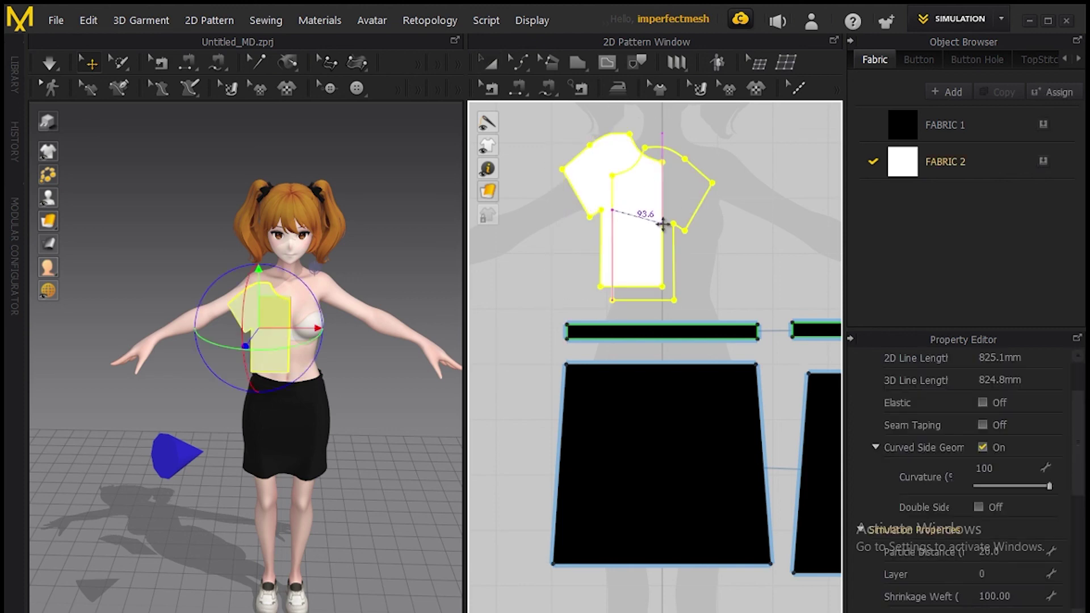
{"action": "left_click", "coordinate": [717, 212]}
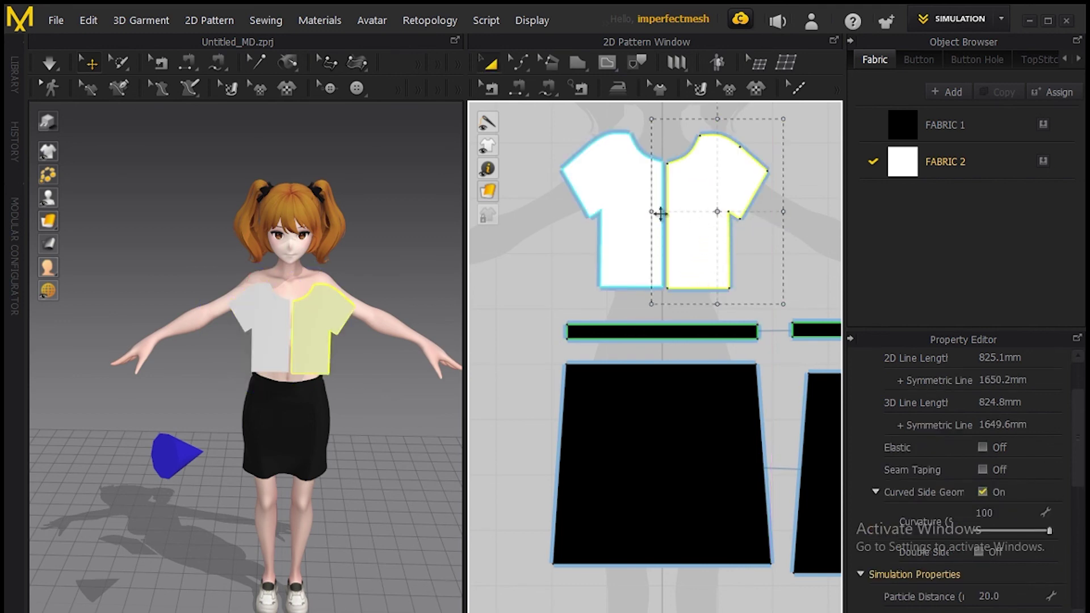
Sew the two front halves of the top together along their 225 mm centre edges.
{"action": "scroll", "coordinate": [660, 213], "scroll_direction": "down", "scroll_amount": 1}
{"action": "scroll", "coordinate": [666, 236], "scroll_direction": "up", "scroll_amount": 1}
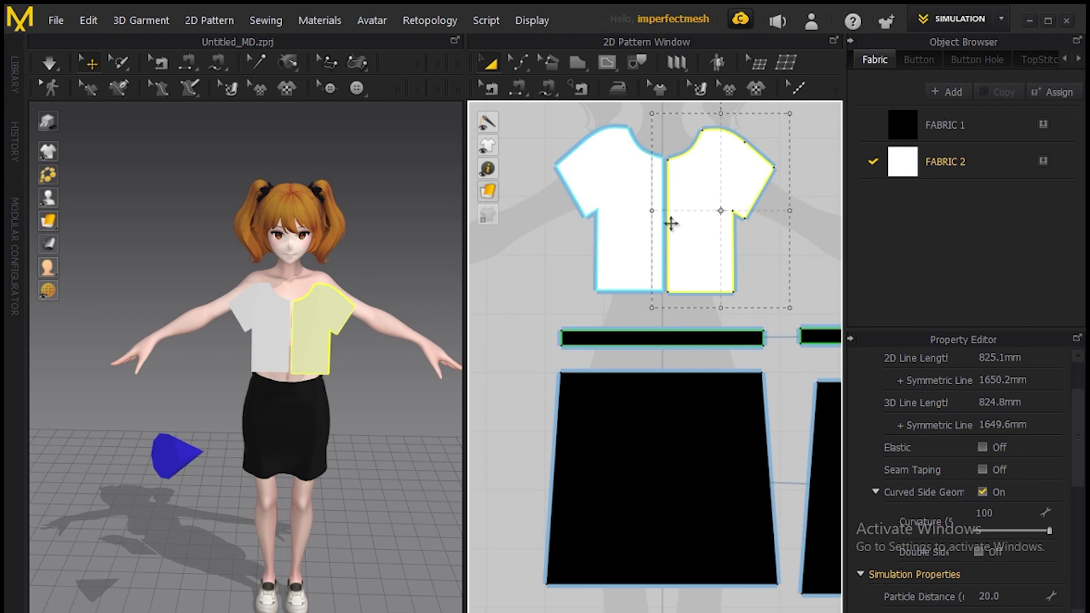
{"action": "scroll", "coordinate": [671, 223], "scroll_direction": "up", "scroll_amount": 2}
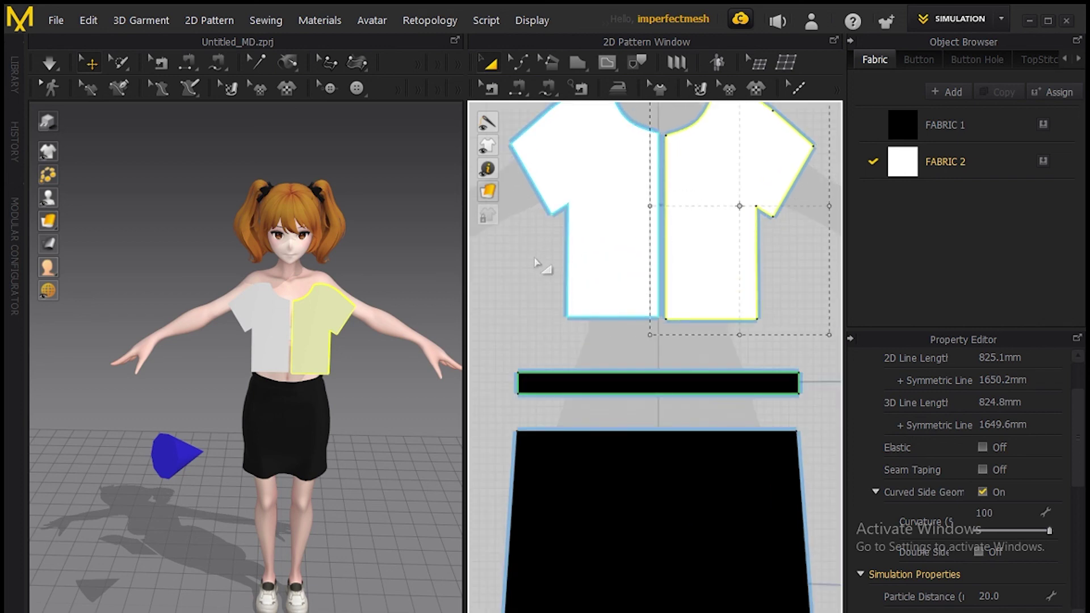
{"action": "left_click", "coordinate": [536, 264]}
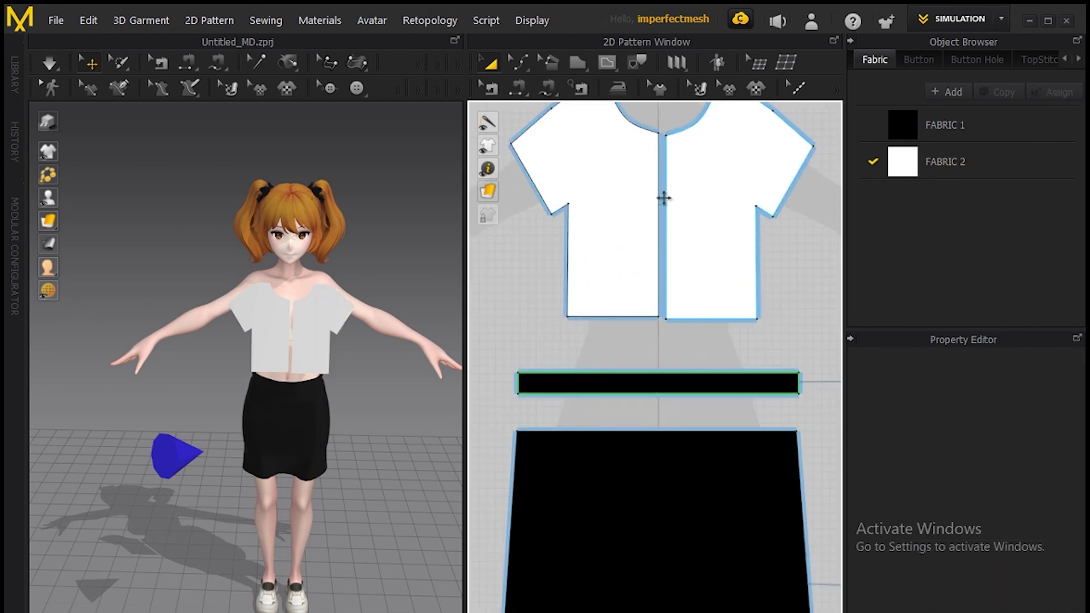
{"action": "left_click", "coordinate": [518, 88]}
{"action": "scroll", "coordinate": [659, 245], "scroll_direction": "up", "scroll_amount": 2}
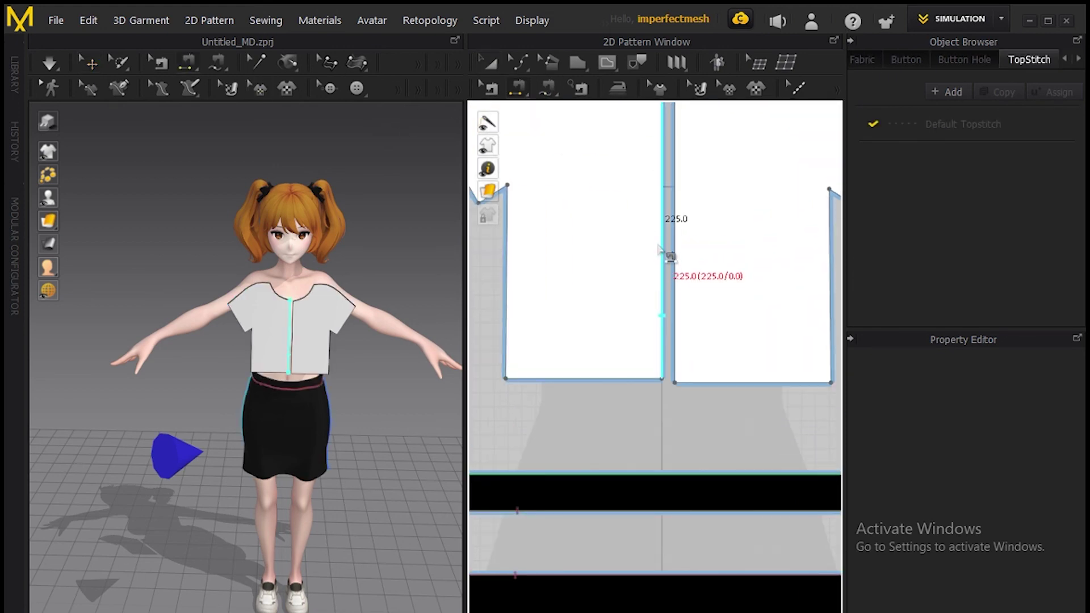
{"action": "left_click", "coordinate": [661, 250]}
{"action": "left_click", "coordinate": [673, 223]}
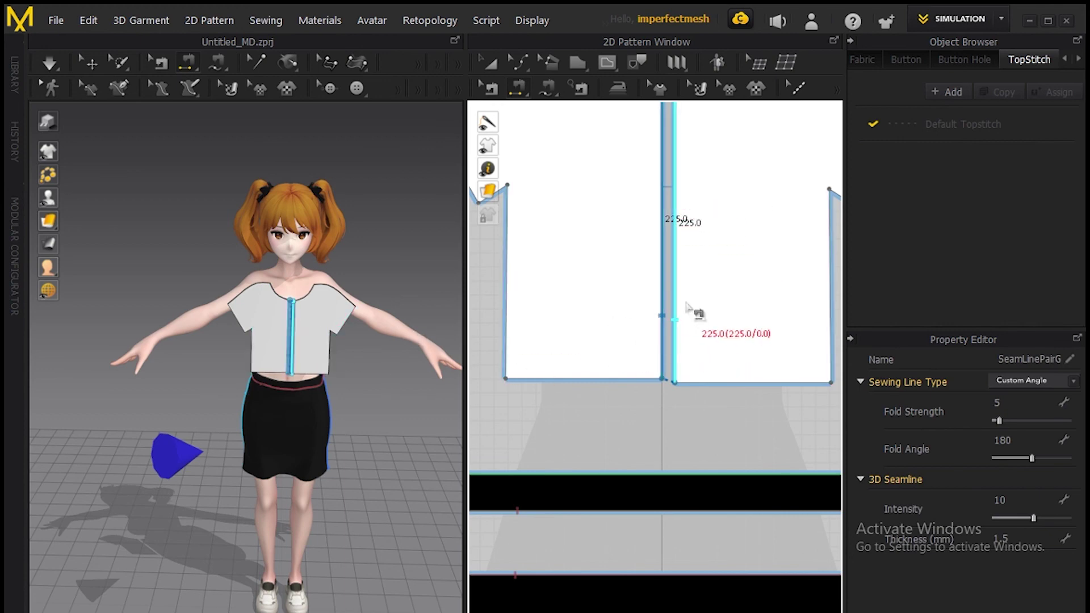
Copy both front halves of the top and paste them about 440 mm to the side, above the back waistband.
{"action": "scroll", "coordinate": [702, 301], "scroll_direction": "down", "scroll_amount": 5}
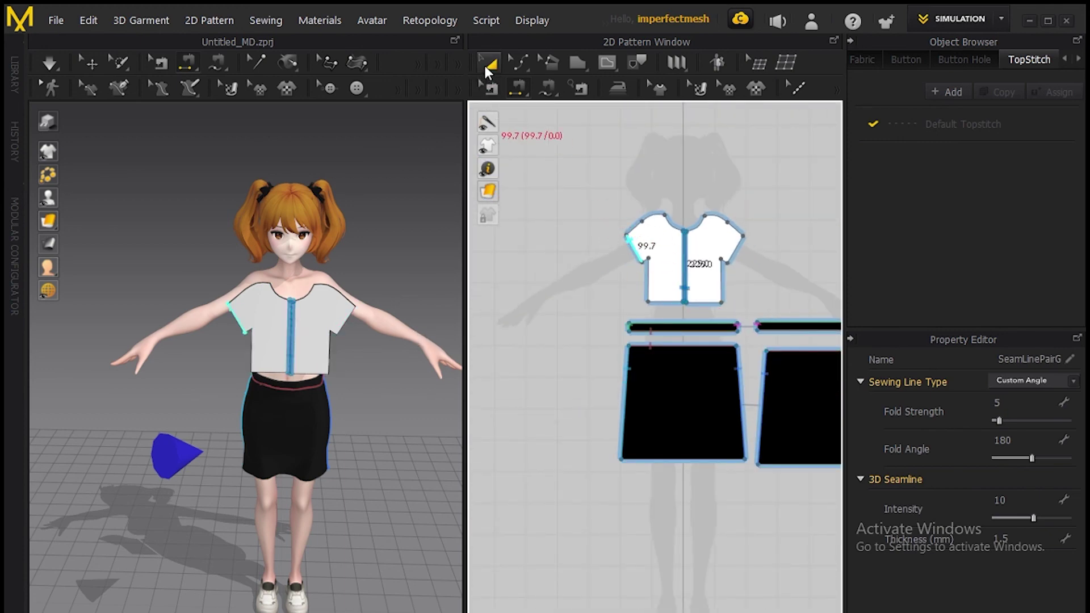
{"action": "left_click", "coordinate": [487, 65]}
{"action": "left_click", "coordinate": [738, 291]}
{"action": "scroll", "coordinate": [590, 238], "scroll_direction": "down", "scroll_amount": 2}
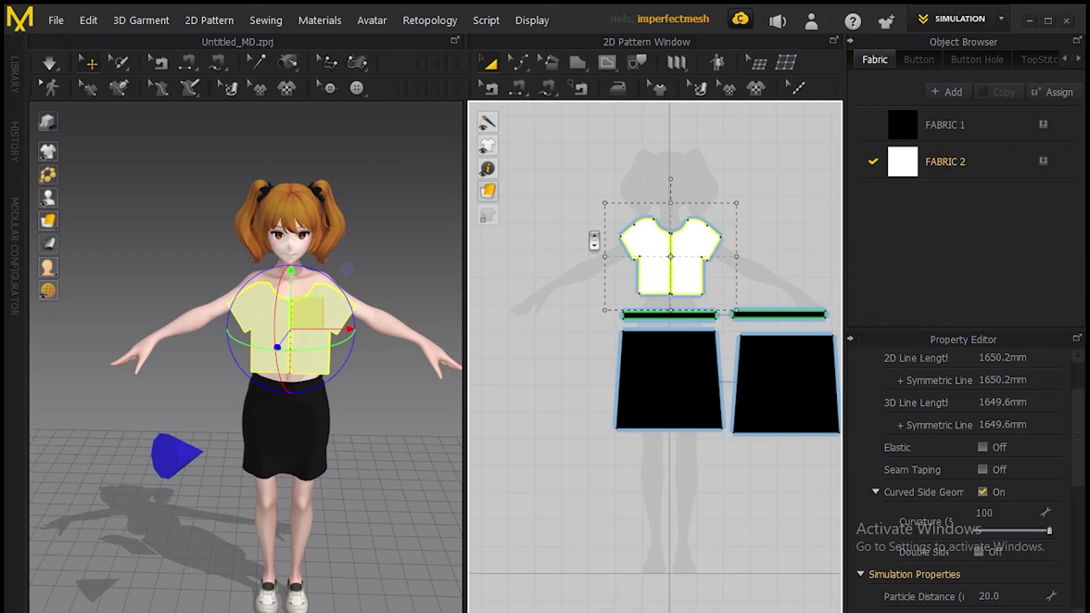
{"action": "left_click", "coordinate": [579, 242]}
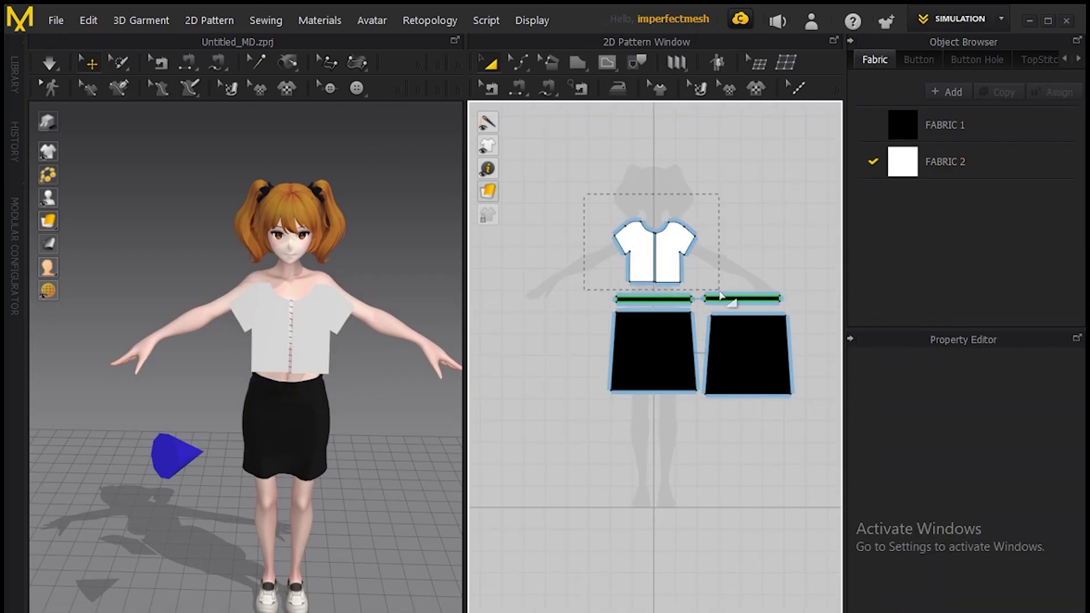
{"action": "left_click_drag", "start_coordinate": [720, 294], "coordinate": [718, 292]}
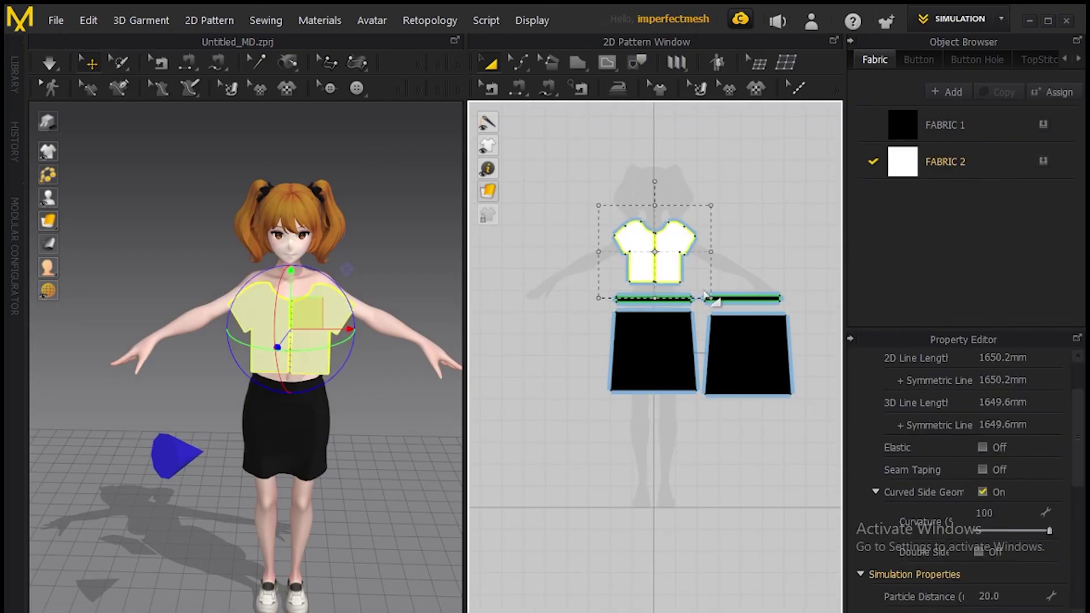
{"action": "key", "text": "ctrl+v"}
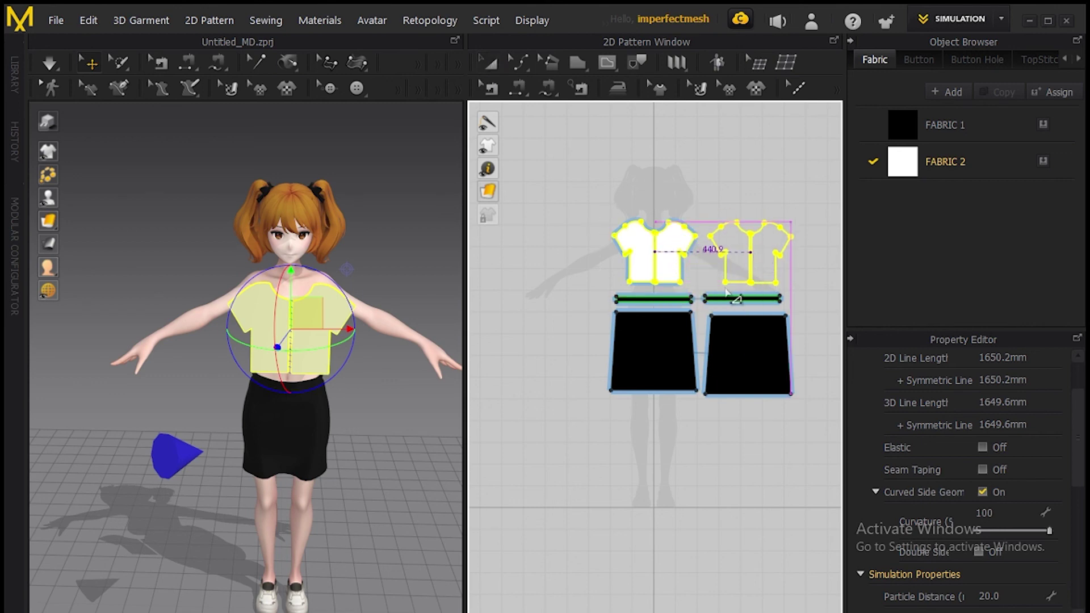
{"action": "left_click", "coordinate": [704, 312]}
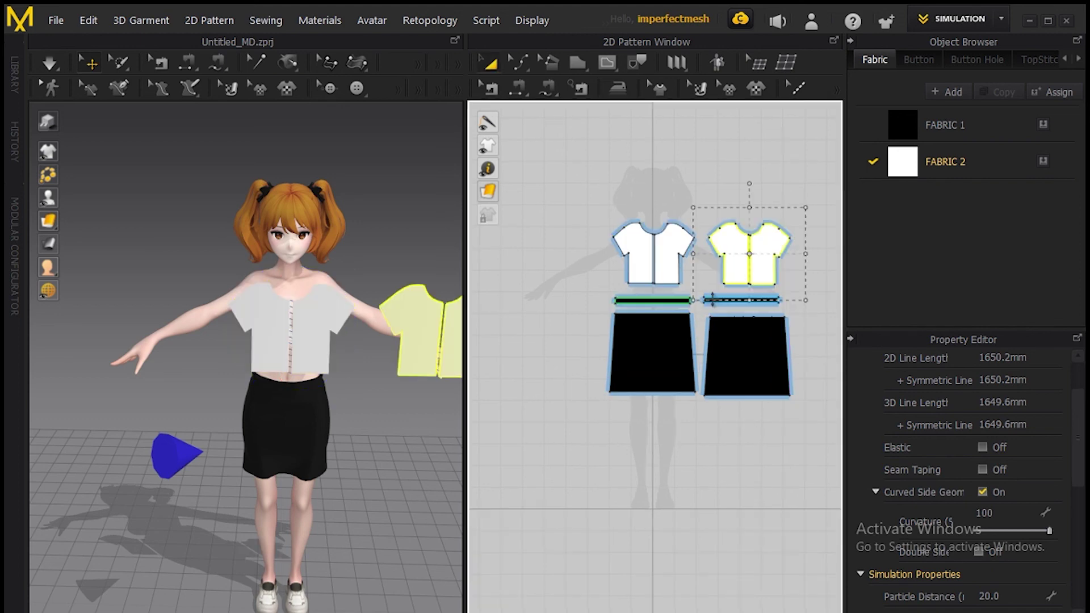
Flip the copied top pieces horizontally and position them in 3D behind the avatar, centred on its back.
{"action": "right_click", "coordinate": [422, 329]}
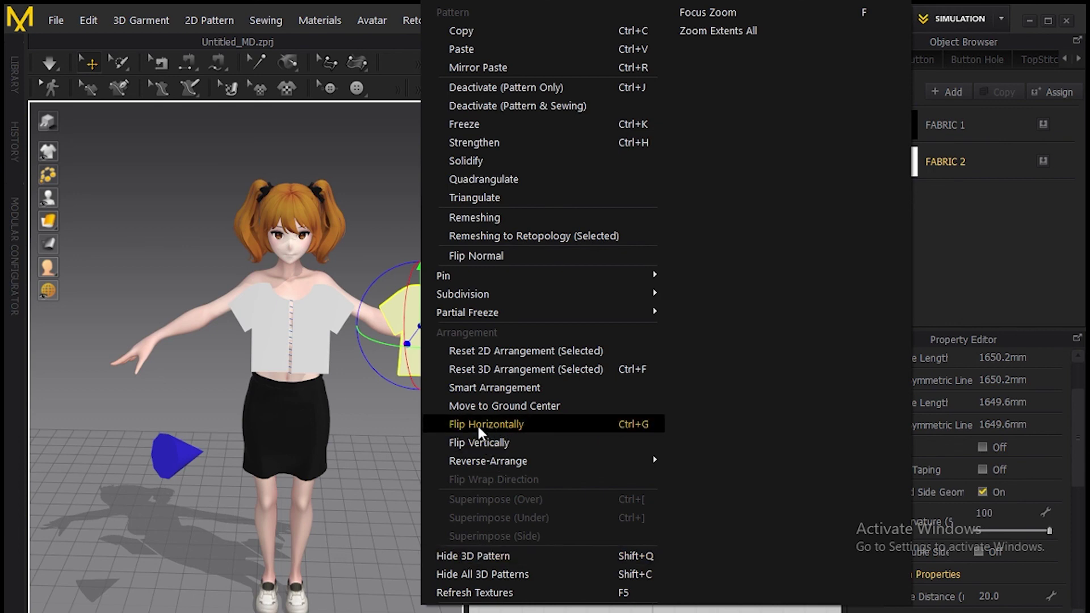
{"action": "left_click", "coordinate": [498, 425]}
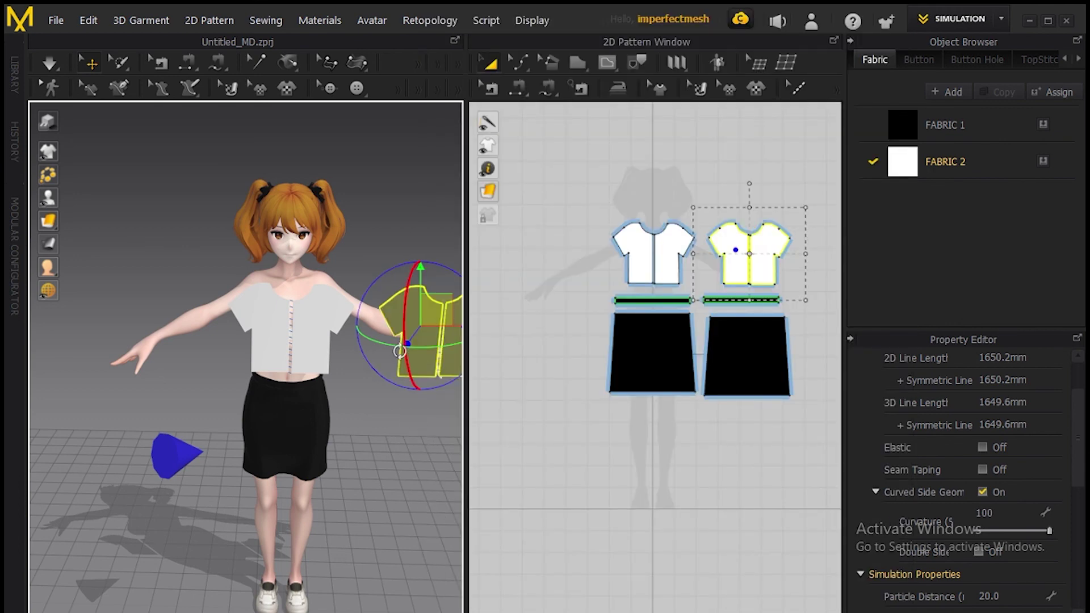
{"action": "right_click_drag", "start_coordinate": [404, 430], "coordinate": [238, 330]}
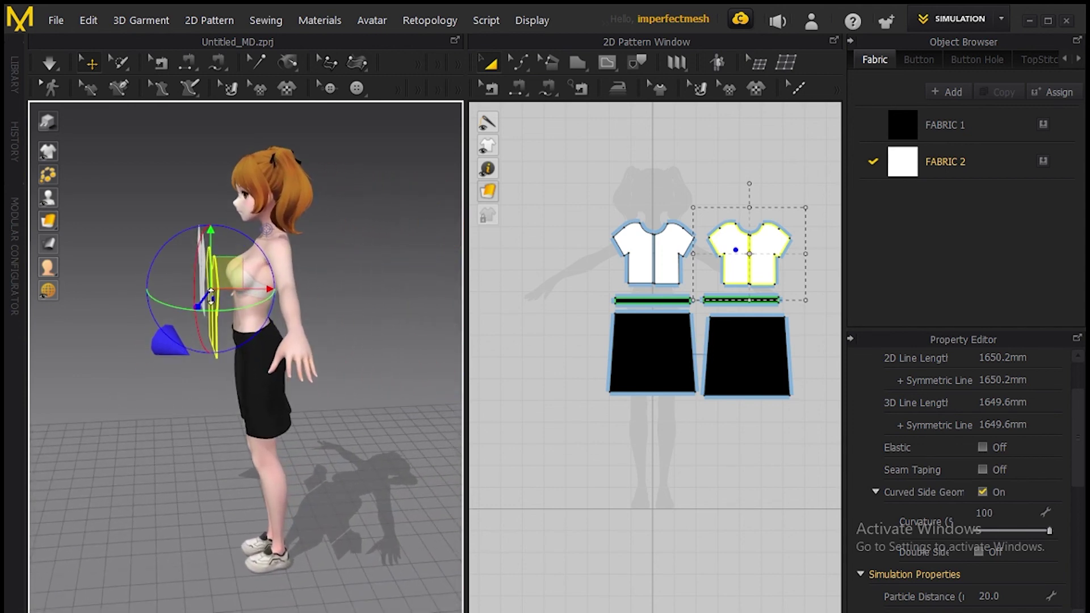
{"action": "left_click_drag", "start_coordinate": [266, 291], "coordinate": [395, 291]}
{"action": "right_click_drag", "start_coordinate": [291, 350], "coordinate": [343, 385]}
{"action": "left_click_drag", "start_coordinate": [239, 261], "coordinate": [103, 261]}
{"action": "right_click_drag", "start_coordinate": [211, 353], "coordinate": [372, 382]}
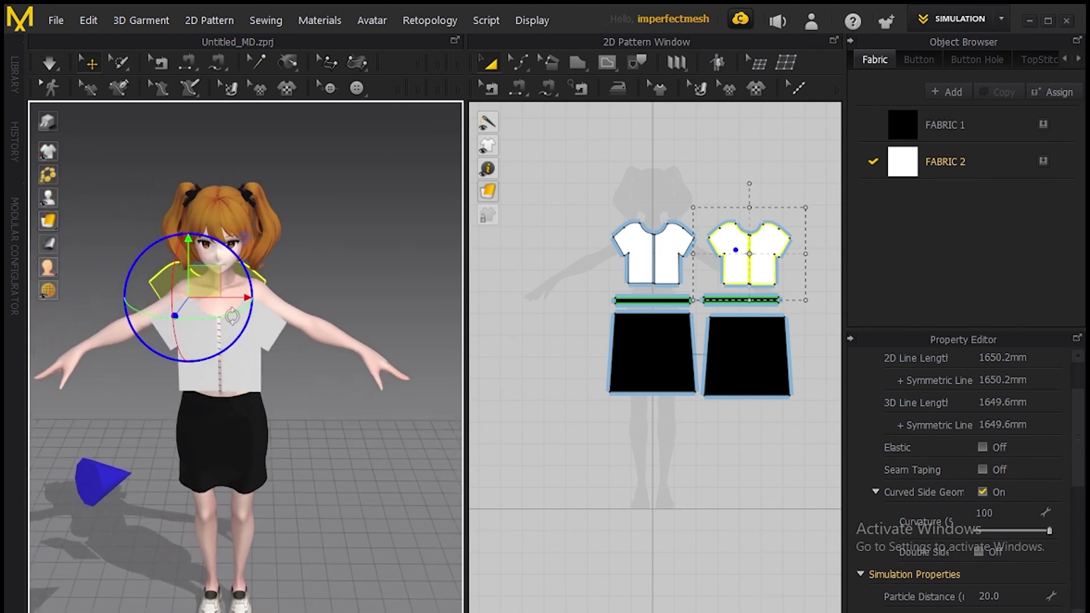
{"action": "left_click_drag", "start_coordinate": [241, 294], "coordinate": [259, 298]}
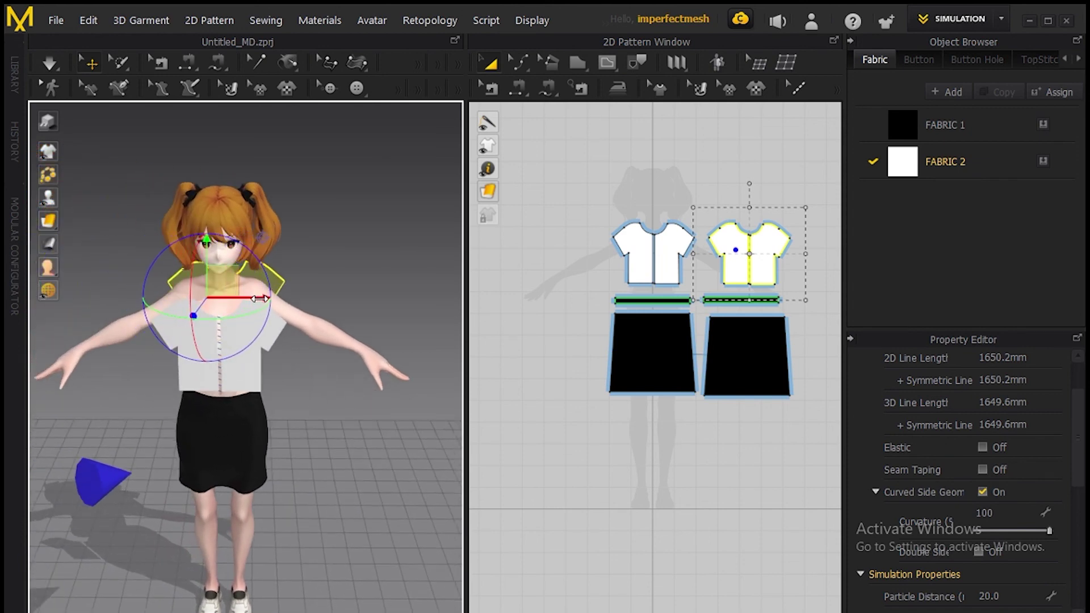
{"action": "right_click_drag", "start_coordinate": [341, 398], "coordinate": [284, 378]}
{"action": "scroll", "coordinate": [283, 378], "scroll_direction": "up", "scroll_amount": 3}
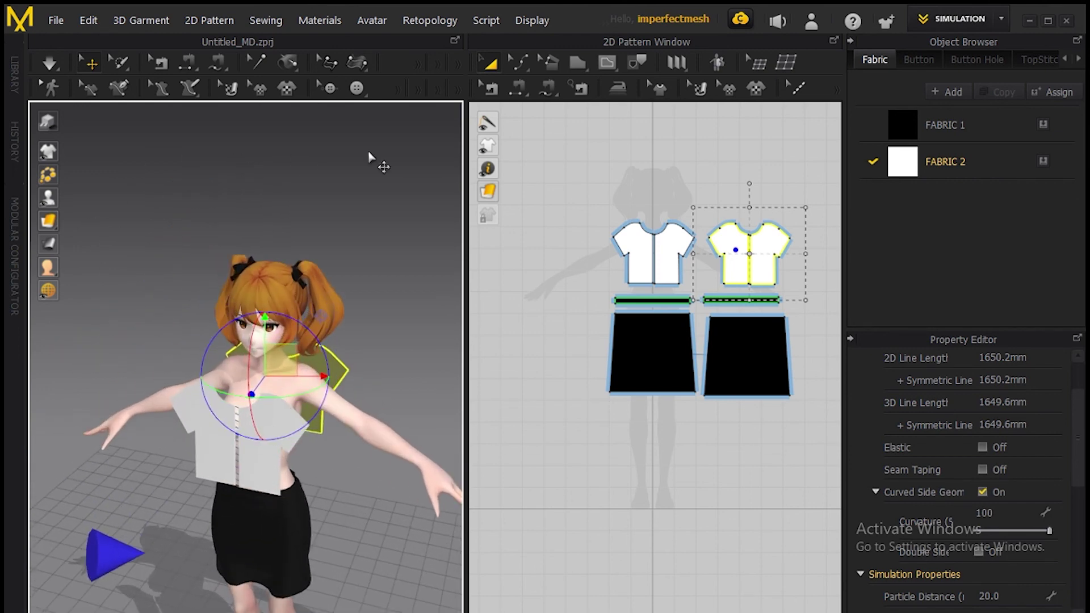
Sew the front and back of the top together along the shoulder edges and the upper sleeve edges.
{"action": "left_click", "coordinate": [517, 88]}
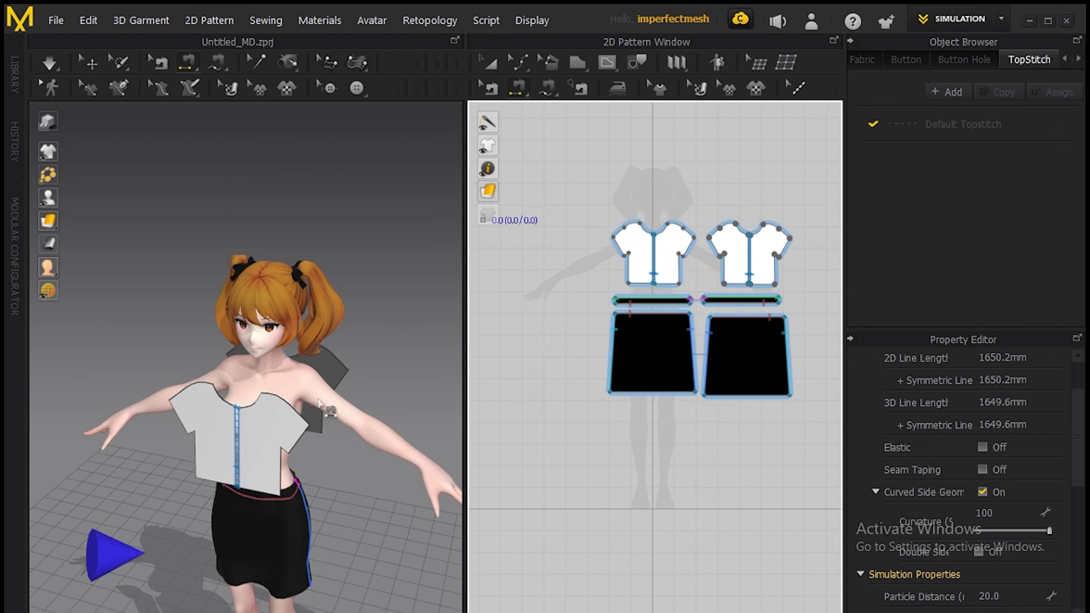
{"action": "left_click", "coordinate": [284, 400]}
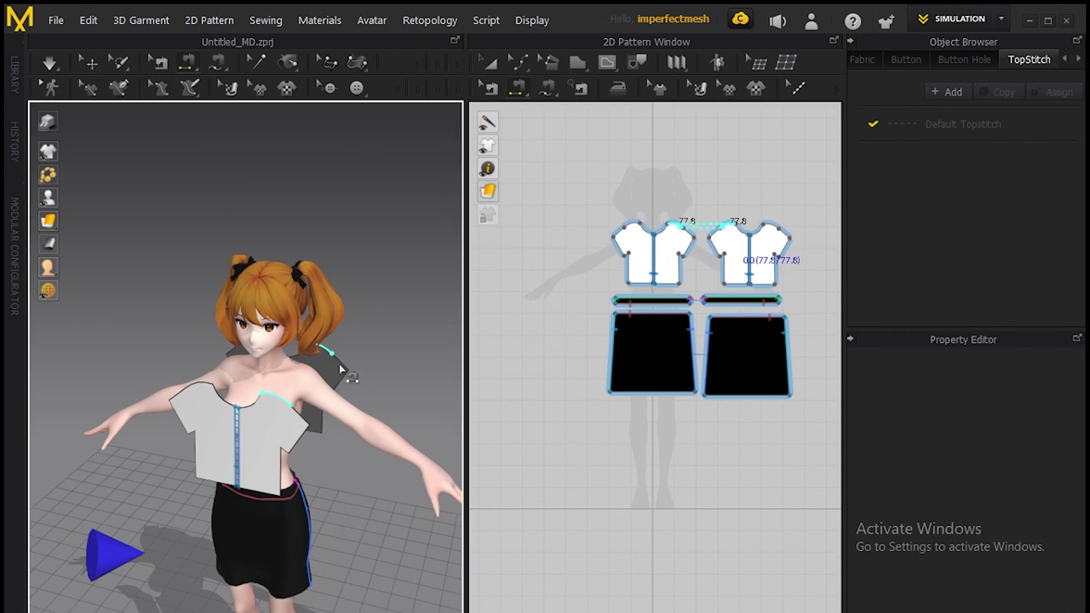
{"action": "left_click", "coordinate": [328, 353]}
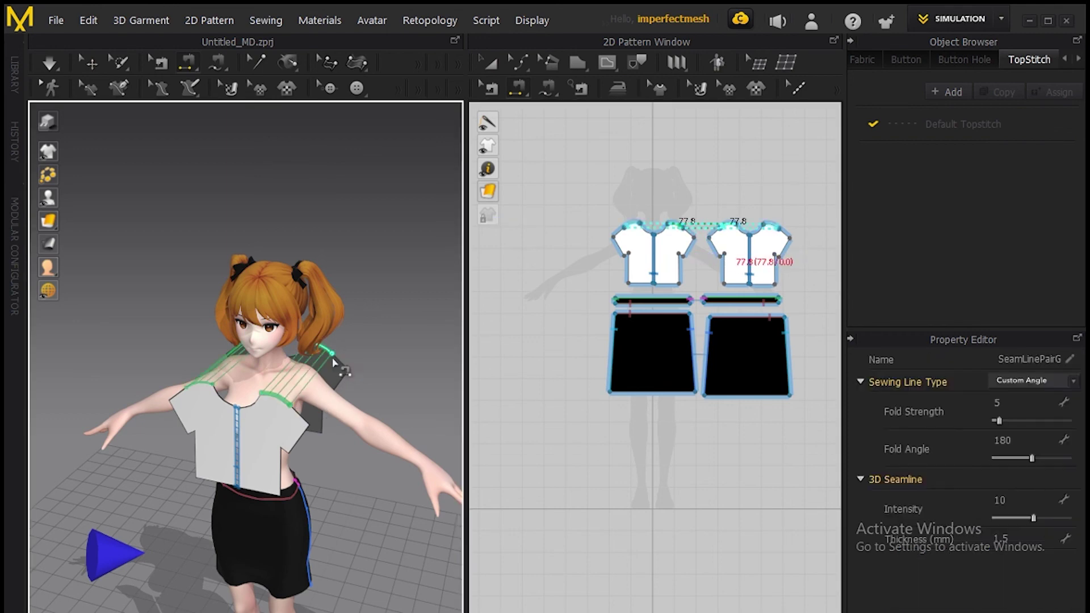
{"action": "left_click", "coordinate": [340, 365]}
{"action": "left_click", "coordinate": [301, 416]}
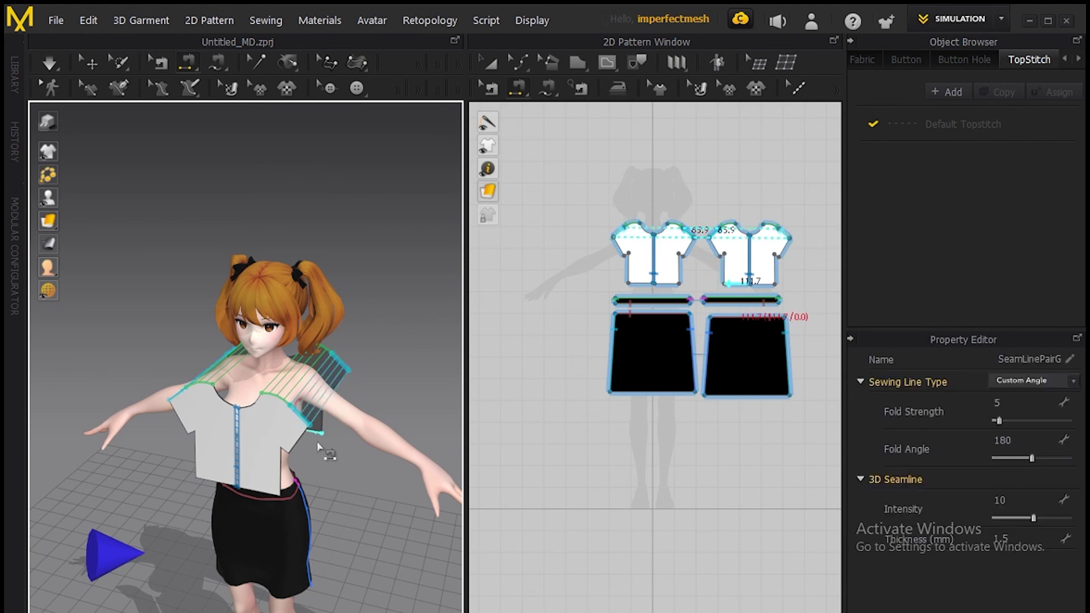
Sew the front and back of the top together along the underarm edges and the side edges.
{"action": "right_click_drag", "start_coordinate": [340, 451], "coordinate": [337, 332]}
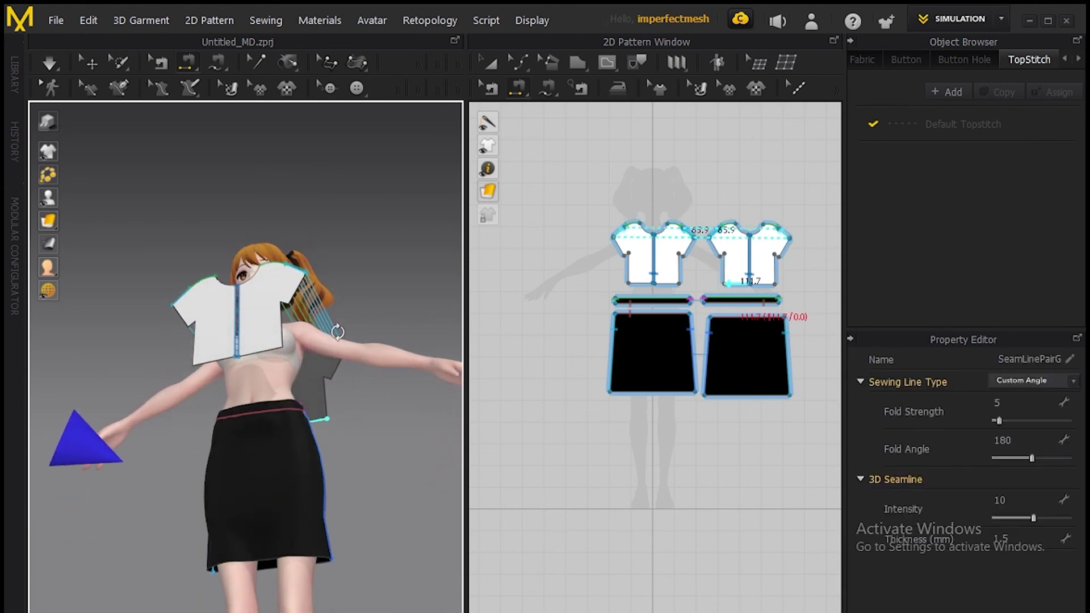
{"action": "left_click", "coordinate": [285, 307]}
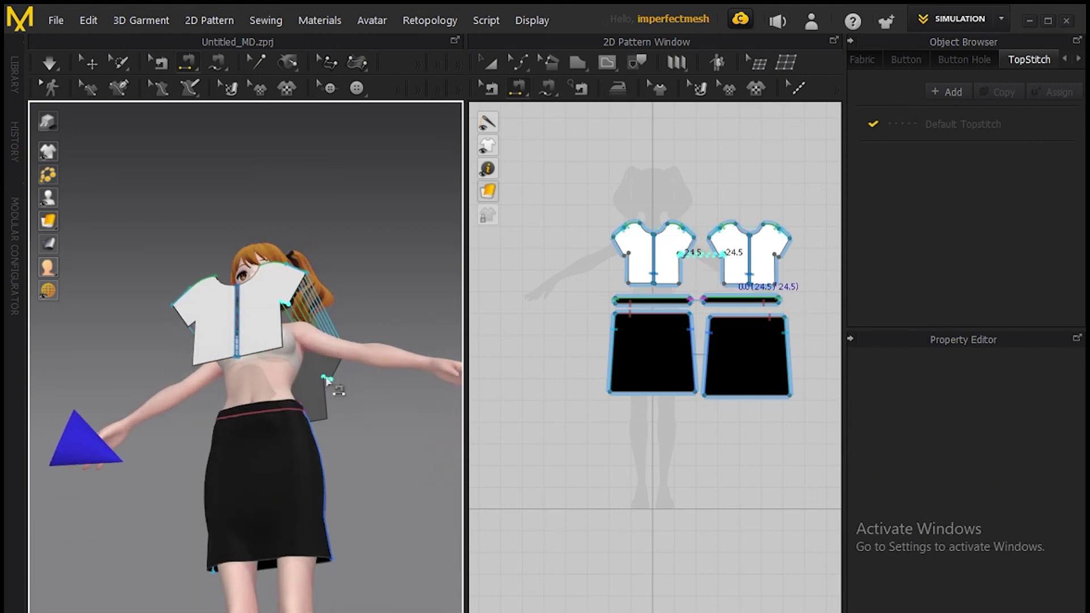
{"action": "left_click", "coordinate": [328, 377]}
{"action": "left_click", "coordinate": [327, 417]}
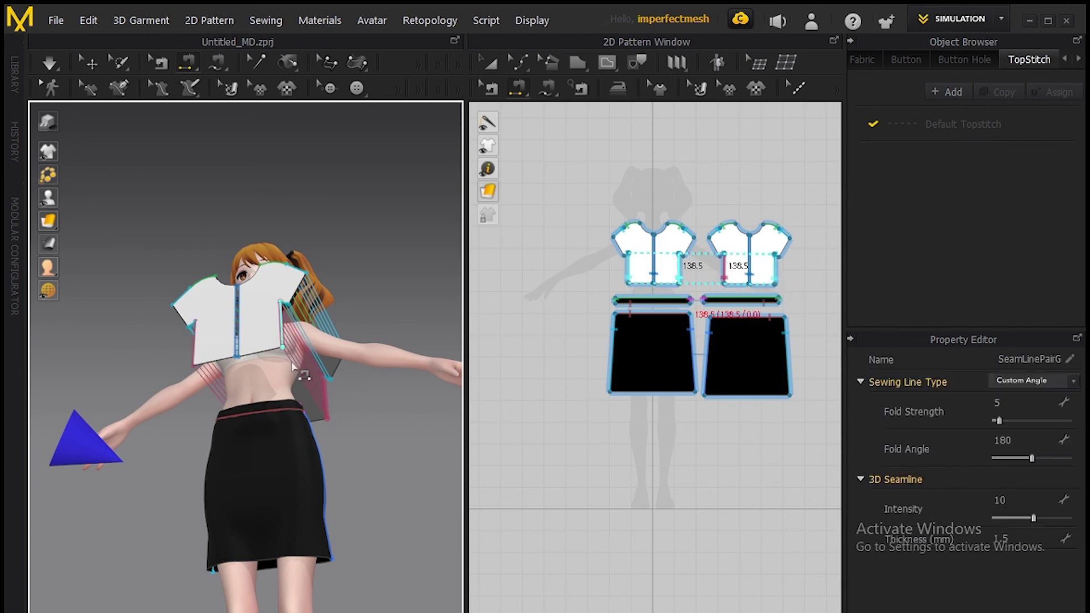
{"action": "right_click_drag", "start_coordinate": [353, 390], "coordinate": [401, 470]}
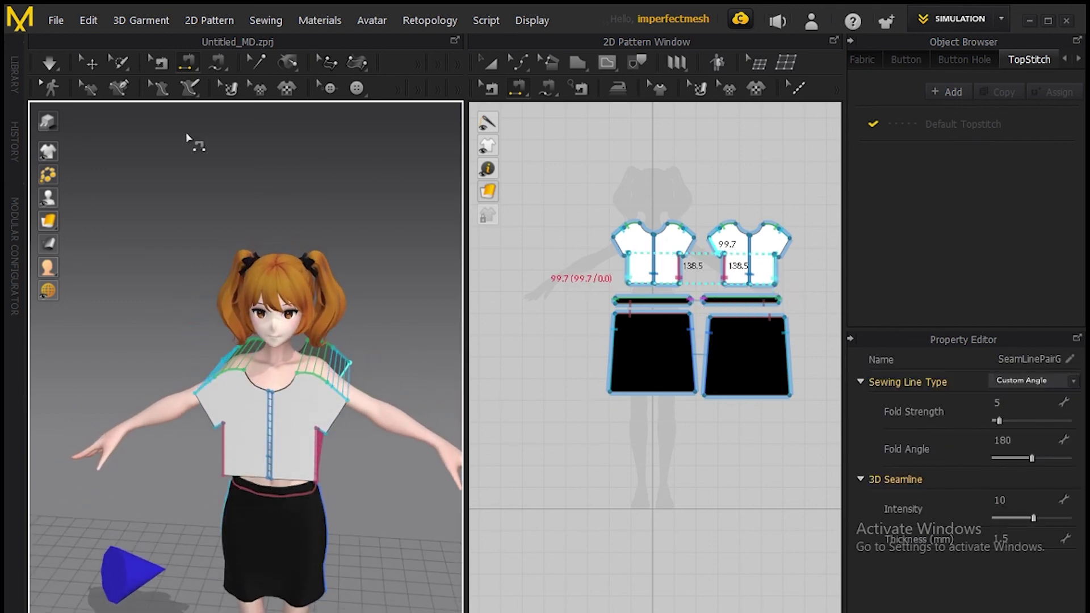
Raise all the top's front and back pieces slightly in 3D and simulate the garment so it drapes over the avatar's shoulders.
{"action": "left_click", "coordinate": [49, 63]}
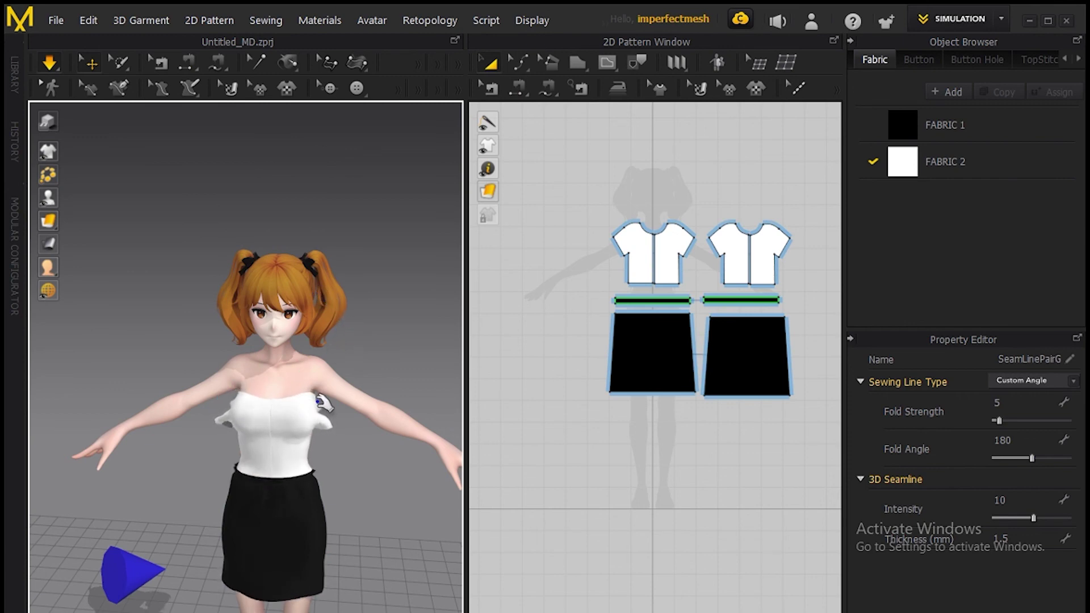
{"action": "key", "text": "ctrl+z"}
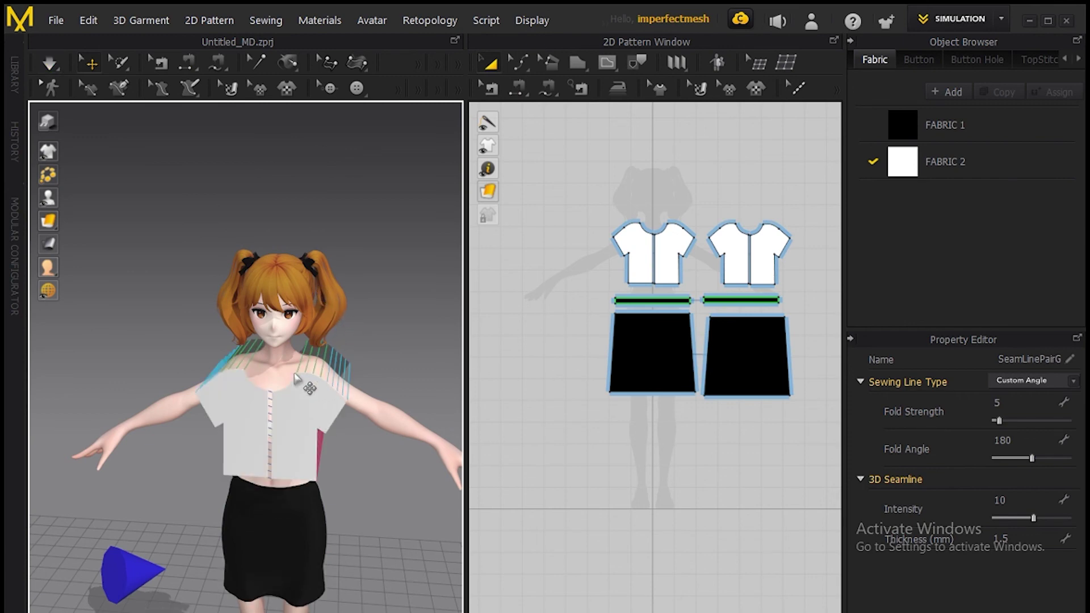
{"action": "left_click_drag", "start_coordinate": [583, 190], "coordinate": [820, 301]}
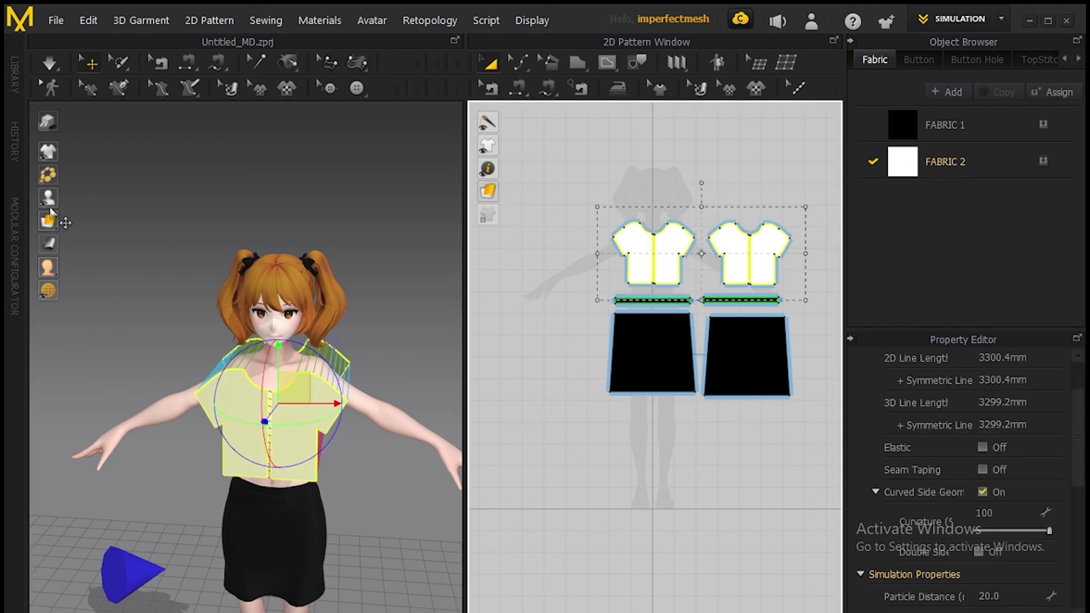
{"action": "left_click_drag", "start_coordinate": [278, 349], "coordinate": [277, 340]}
{"action": "left_click", "coordinate": [50, 63]}
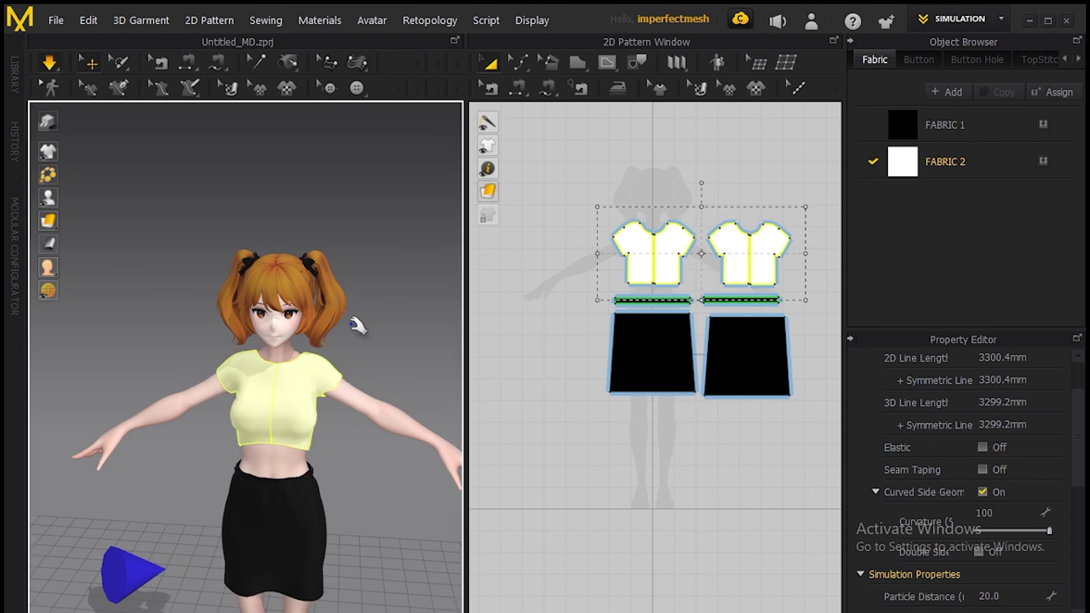
{"action": "right_click_drag", "start_coordinate": [369, 365], "coordinate": [311, 296]}
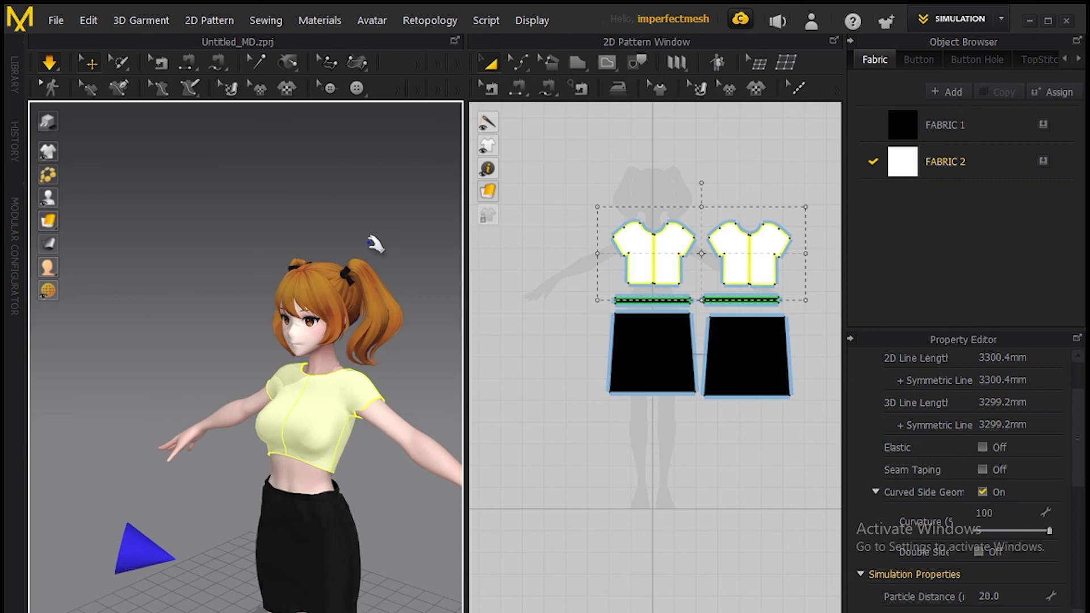
{"action": "right_click_drag", "start_coordinate": [377, 243], "coordinate": [448, 302]}
{"action": "left_click", "coordinate": [352, 284]}
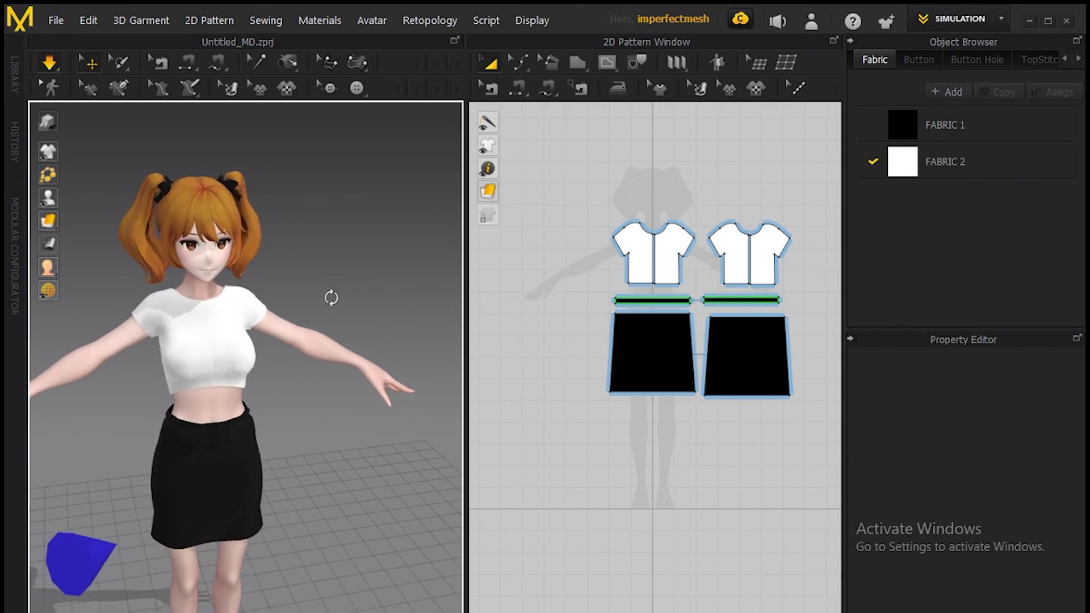
{"action": "right_click_drag", "start_coordinate": [331, 297], "coordinate": [350, 277]}
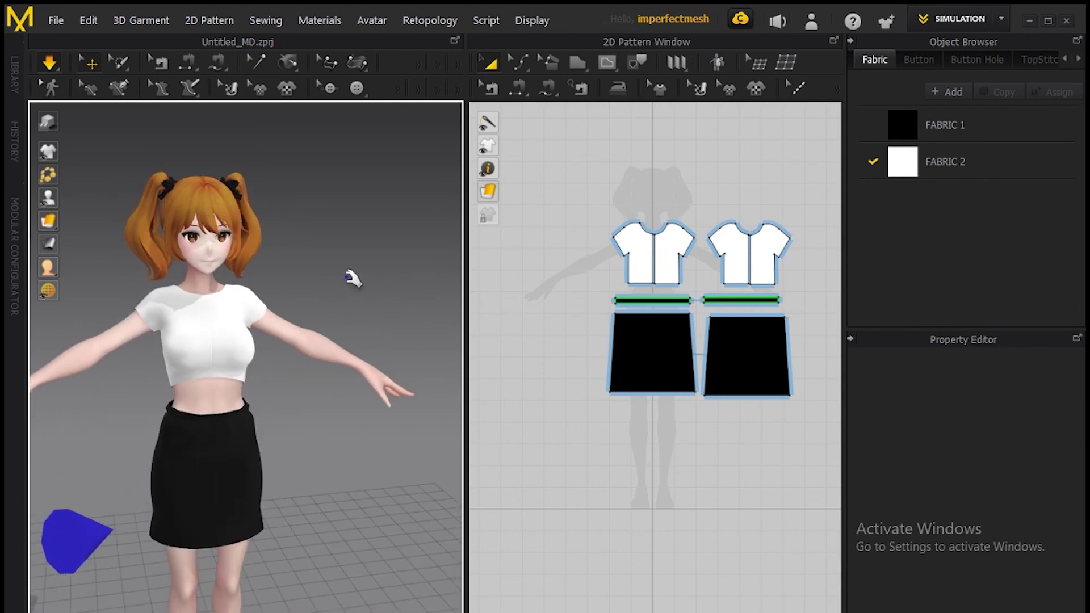